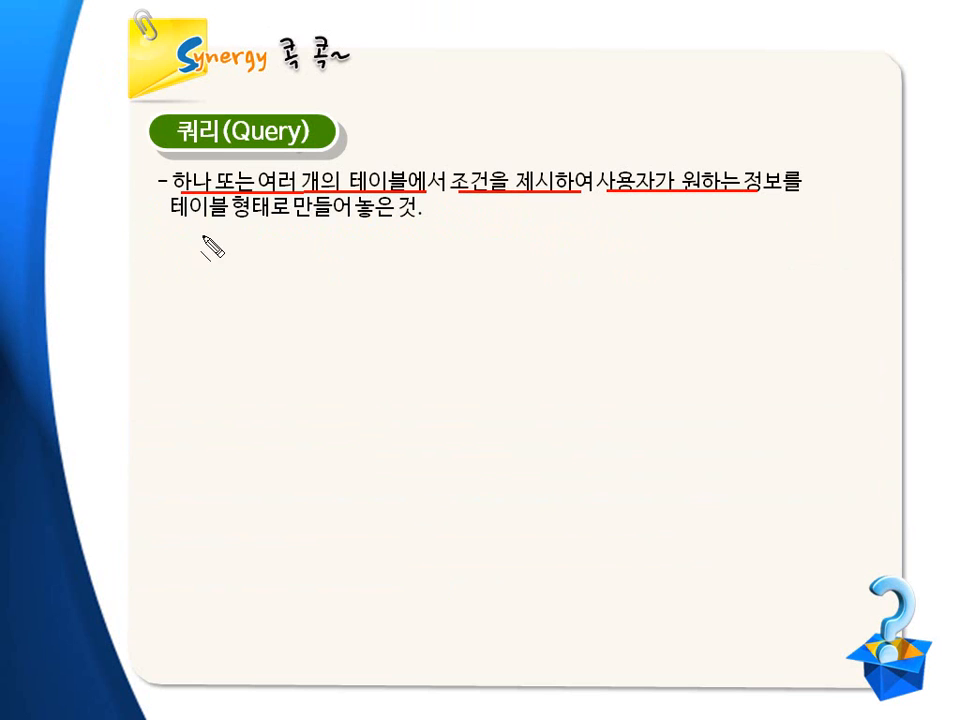
pyautogui.moveTo(178, 221); pyautogui.dragTo(410, 223)
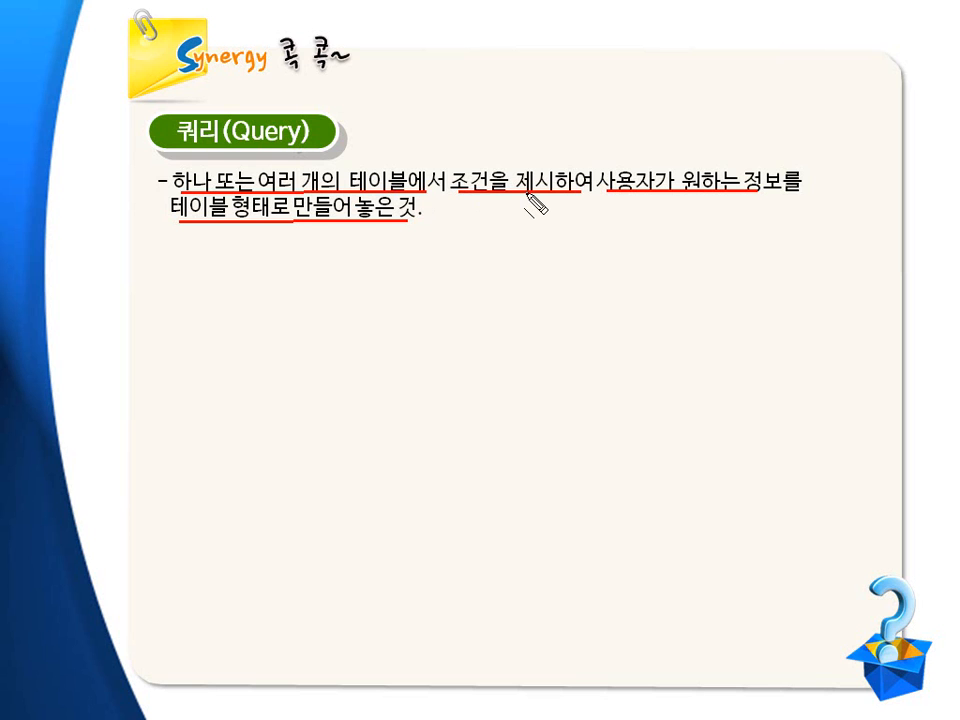
pyautogui.press('Escape')
pyautogui.click(507, 291)
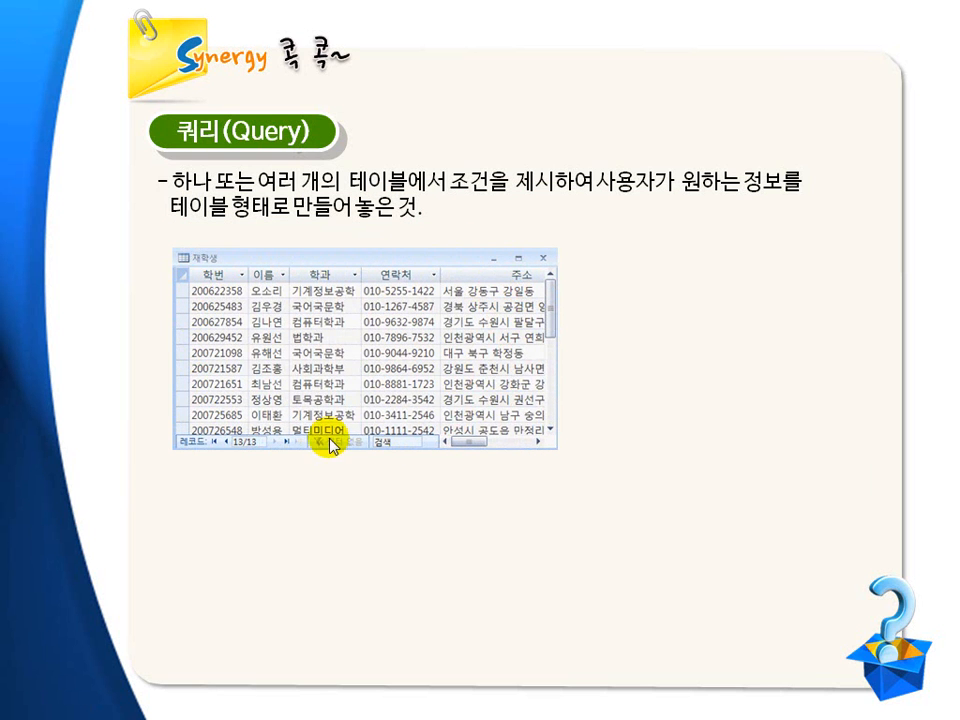
pyautogui.click(311, 447)
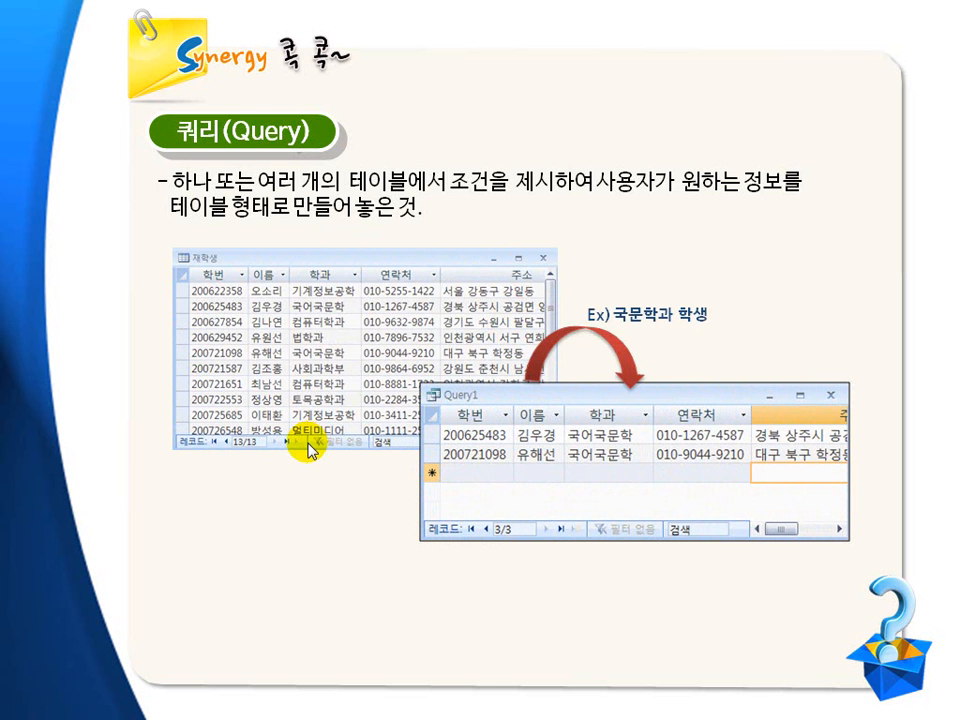
pyautogui.hotkey('ctrl', 'shift', 'd')
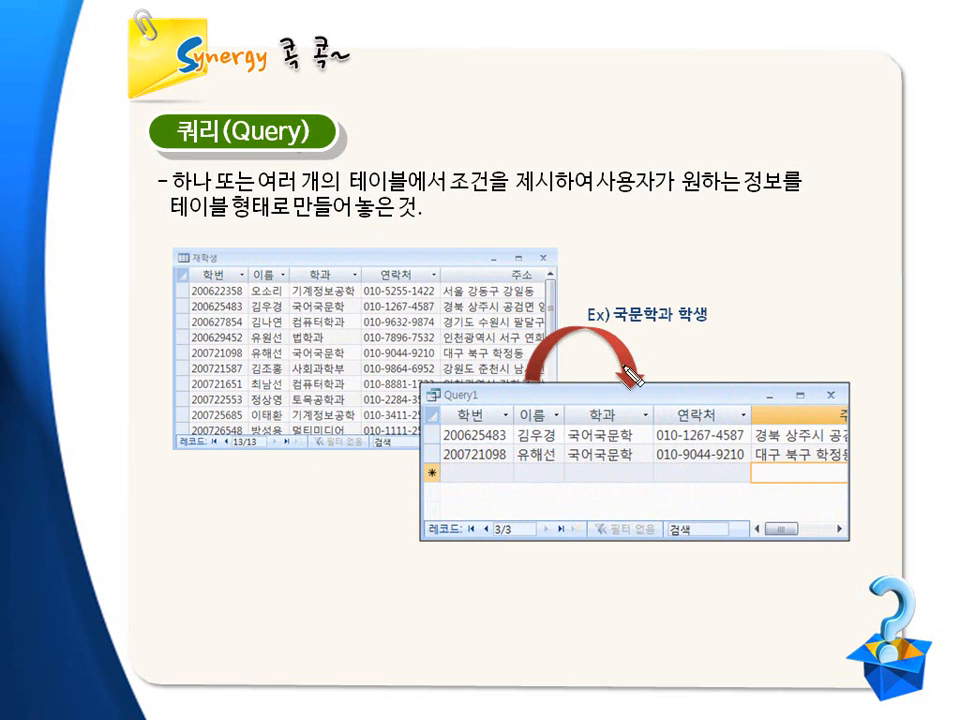
pyautogui.moveTo(422, 390)
pyautogui.mouseDown()
pyautogui.moveTo(533, 518)
pyautogui.moveTo(848, 541)
pyautogui.mouseUp()
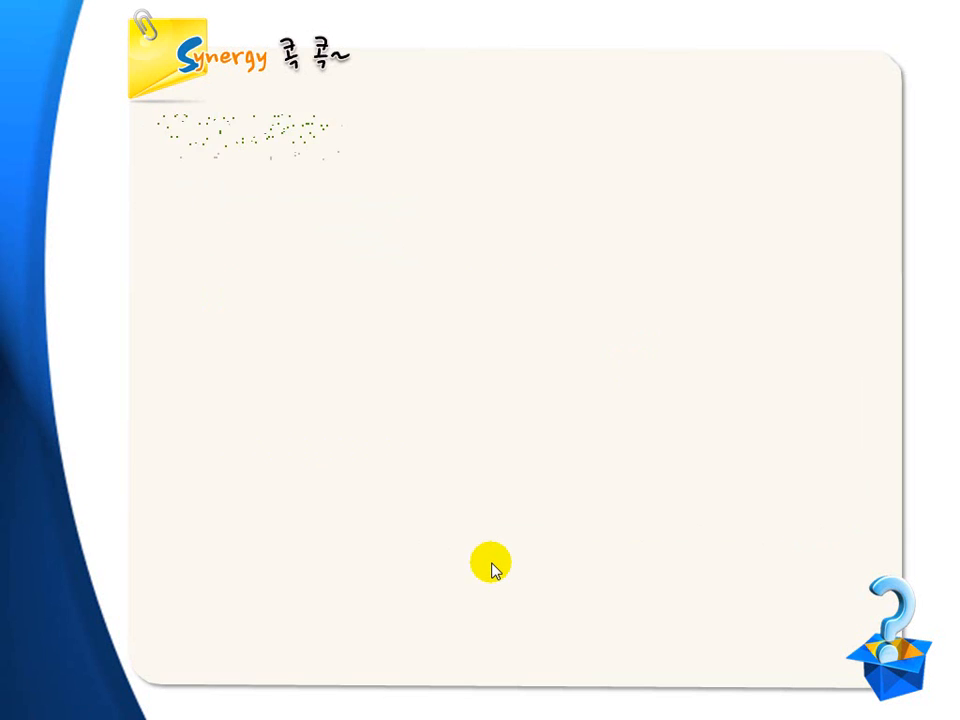
pyautogui.click(491, 563)
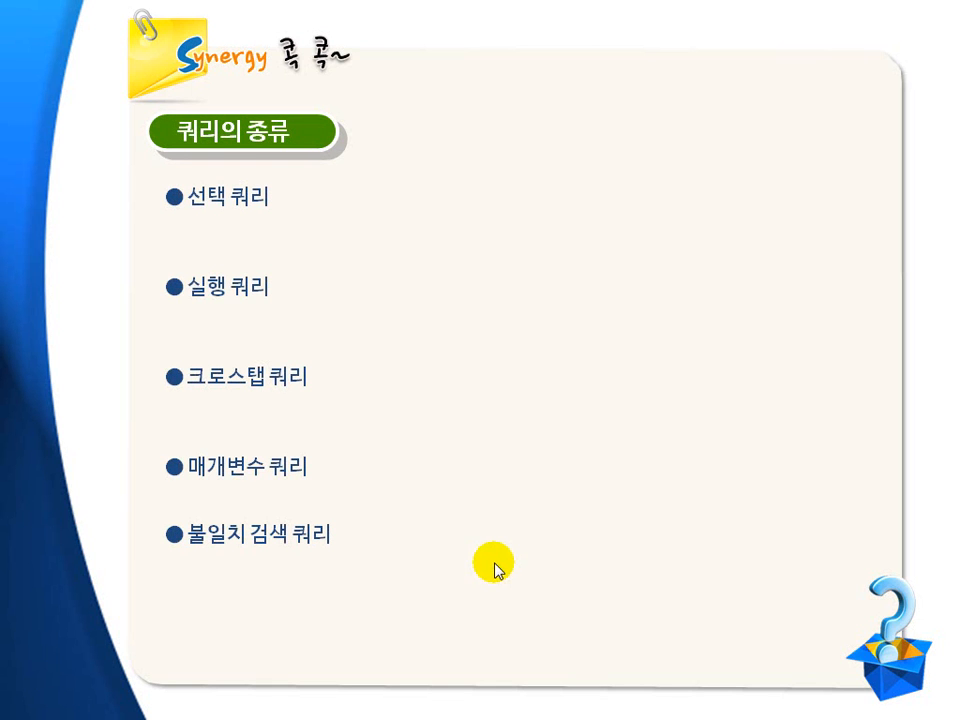
pyautogui.hotkey('ctrl', 'shift', 'd')
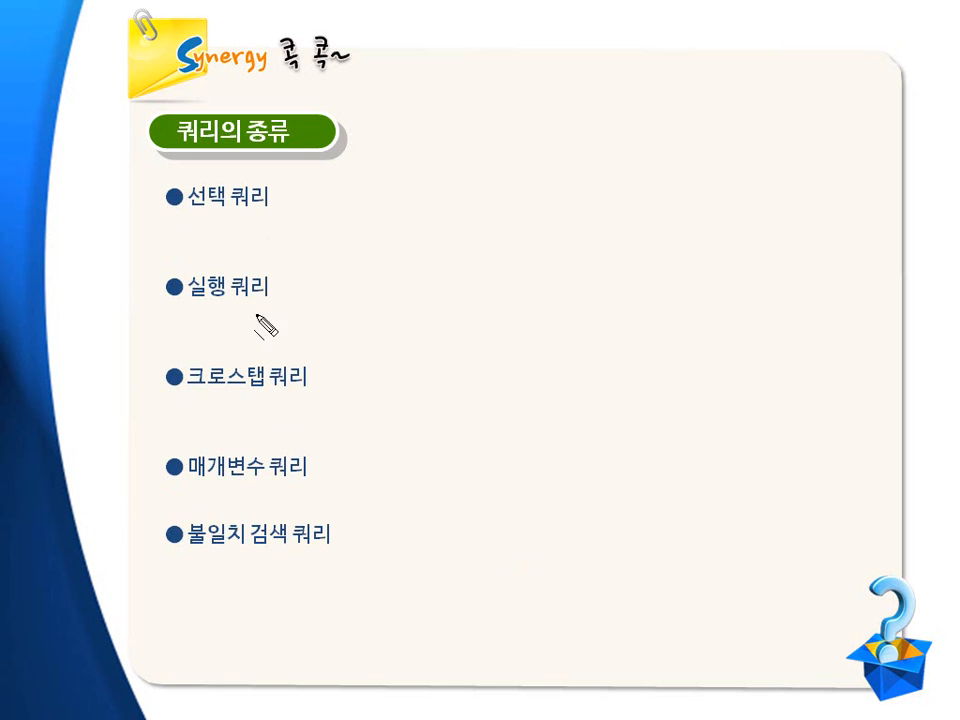
pyautogui.press('Escape')
pyautogui.click(262, 231)
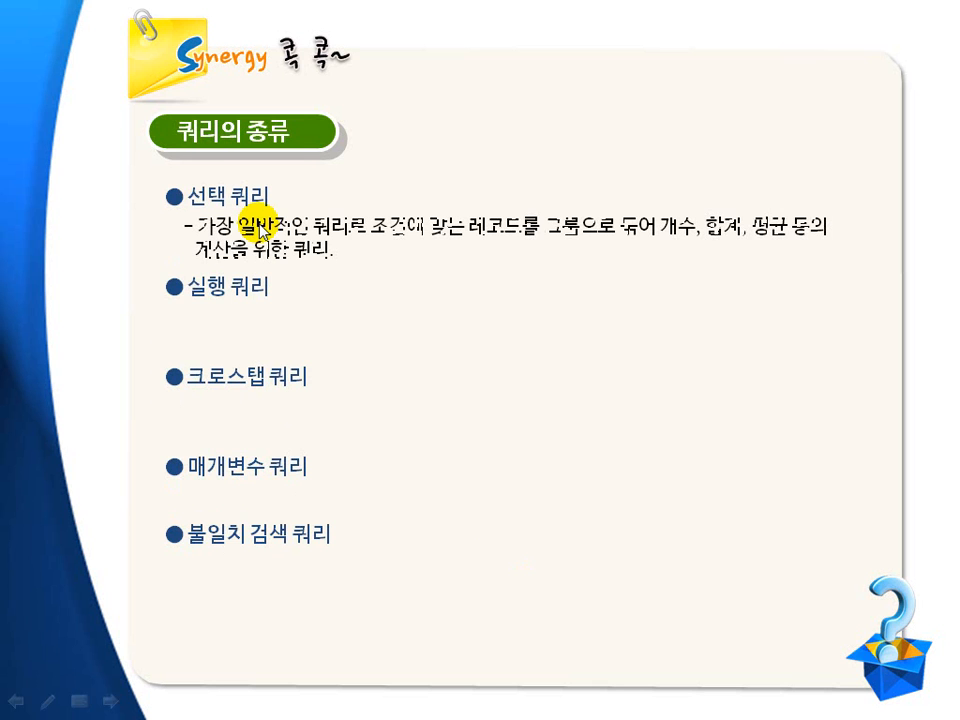
pyautogui.moveTo(205, 236); pyautogui.dragTo(778, 239)
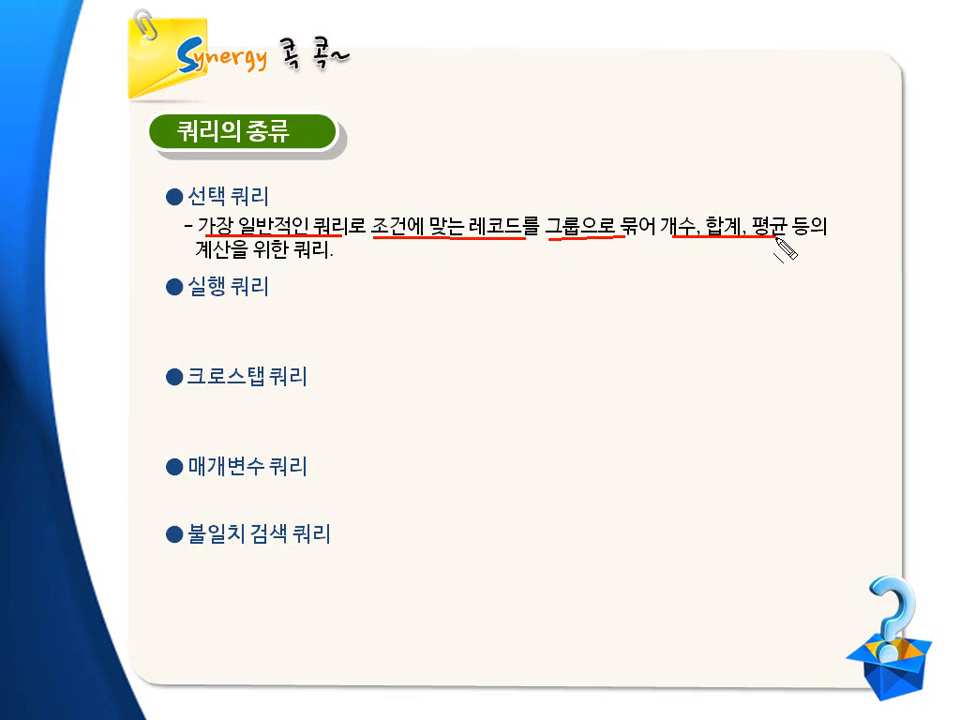
pyautogui.moveTo(203, 270); pyautogui.dragTo(320, 264)
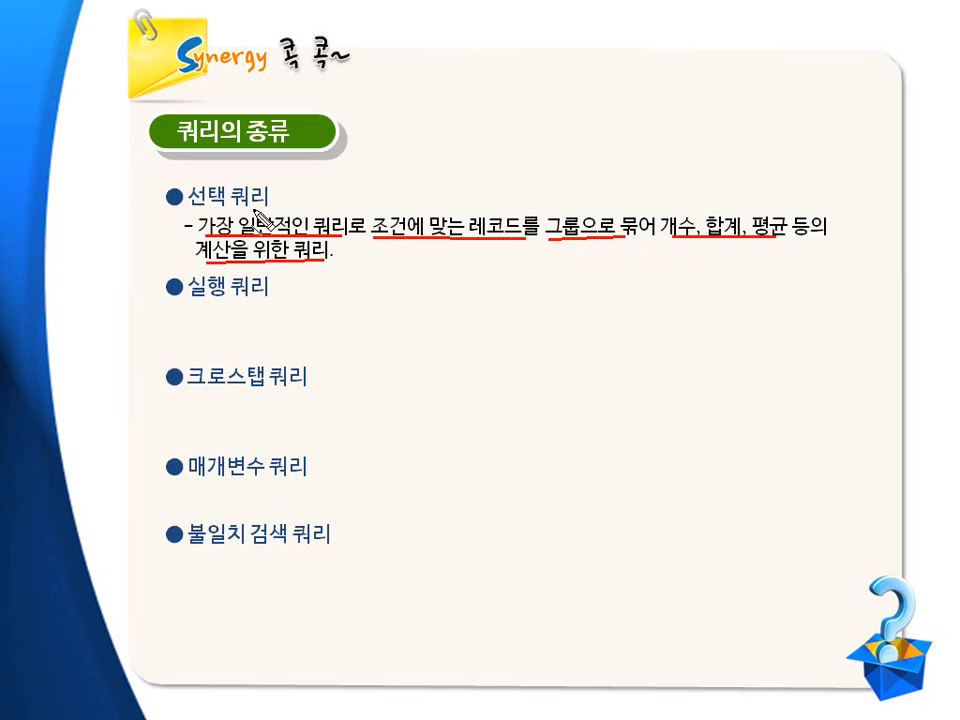
pyautogui.press('Escape')
pyautogui.click(425, 499)
pyautogui.hotkey('ctrl', 'shift', 'd')
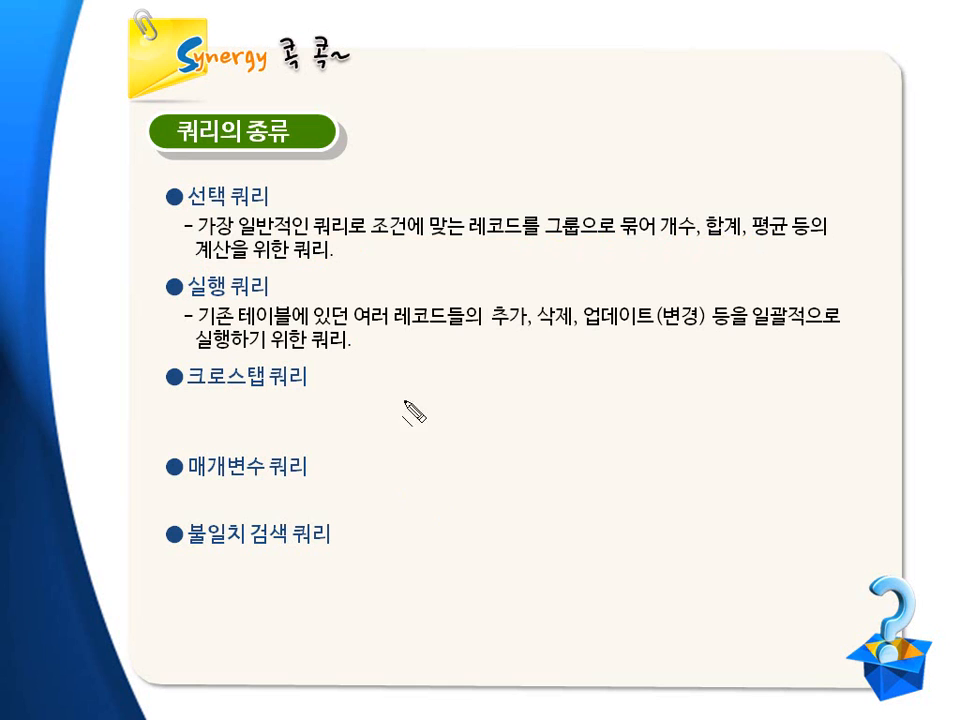
pyautogui.moveTo(203, 325); pyautogui.dragTo(630, 327)
pyautogui.moveTo(718, 328); pyautogui.dragTo(840, 328)
pyautogui.moveTo(200, 349); pyautogui.dragTo(343, 350)
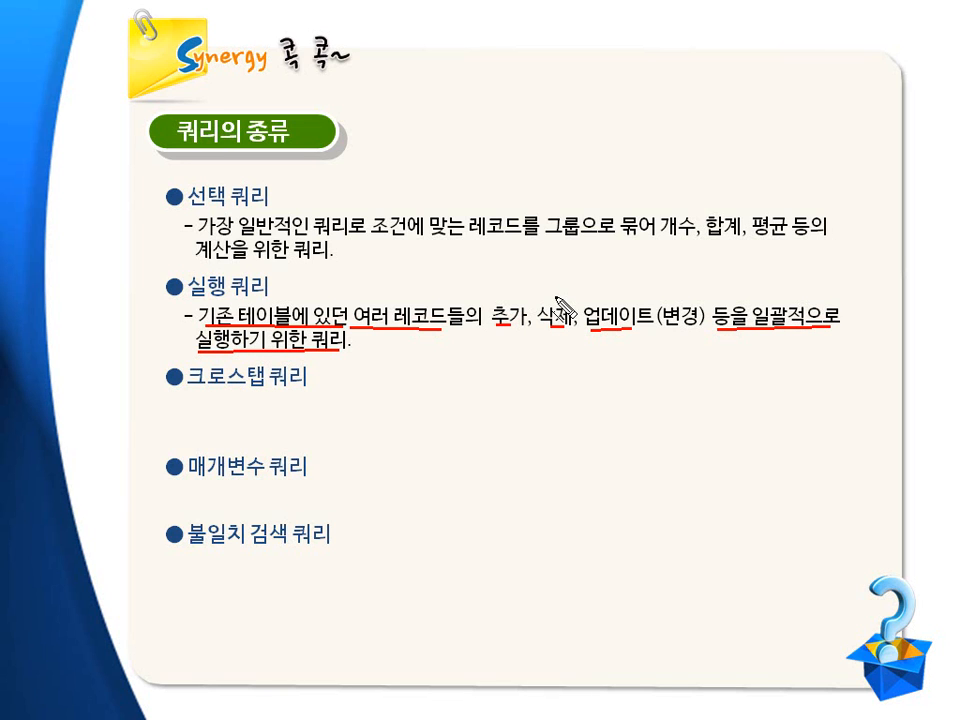
pyautogui.hotkey('ctrl', 'shift', 'd')
pyautogui.hotkey('ctrl', 'shift', 'd')
pyautogui.moveTo(495, 331); pyautogui.dragTo(694, 334)
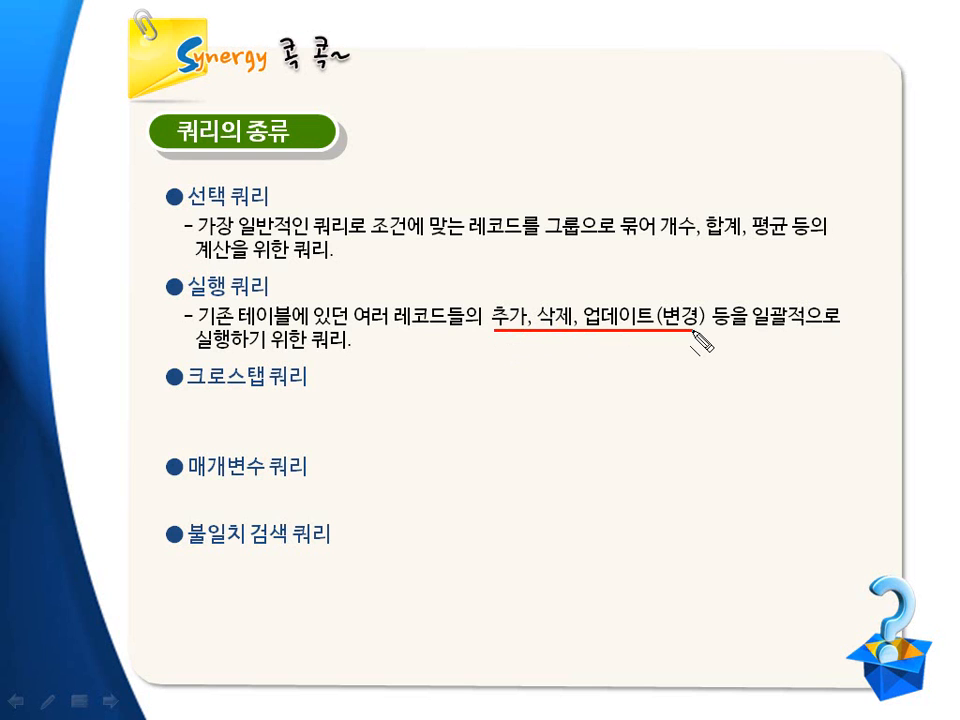
pyautogui.press('Escape')
pyautogui.click(486, 473)
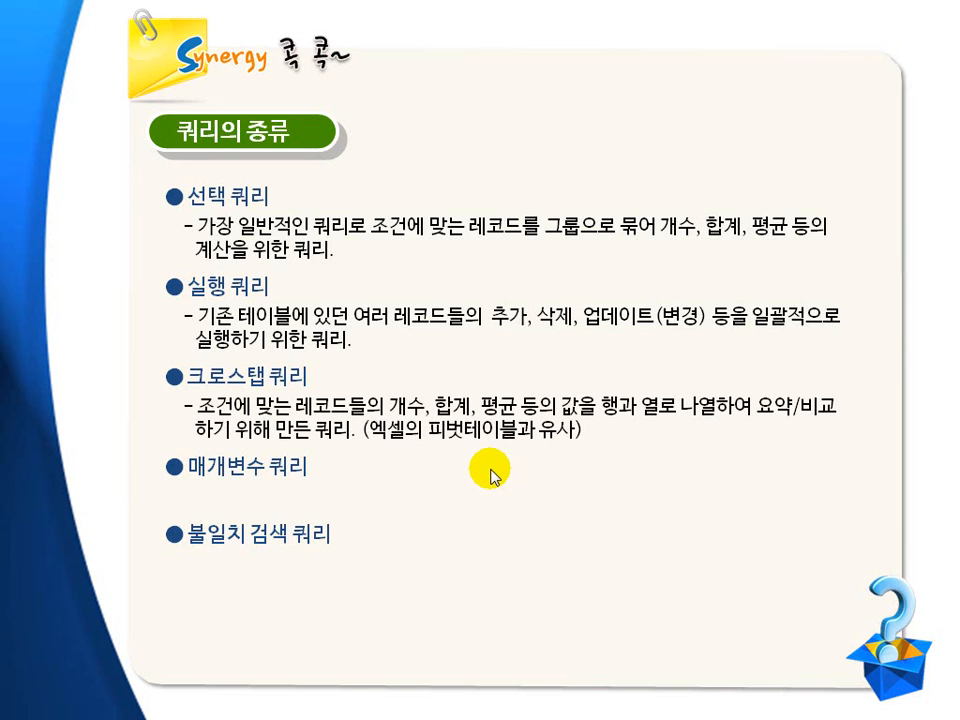
pyautogui.moveTo(206, 413); pyautogui.dragTo(540, 413)
pyautogui.moveTo(605, 423); pyautogui.dragTo(818, 419)
pyautogui.moveTo(199, 440); pyautogui.dragTo(350, 441)
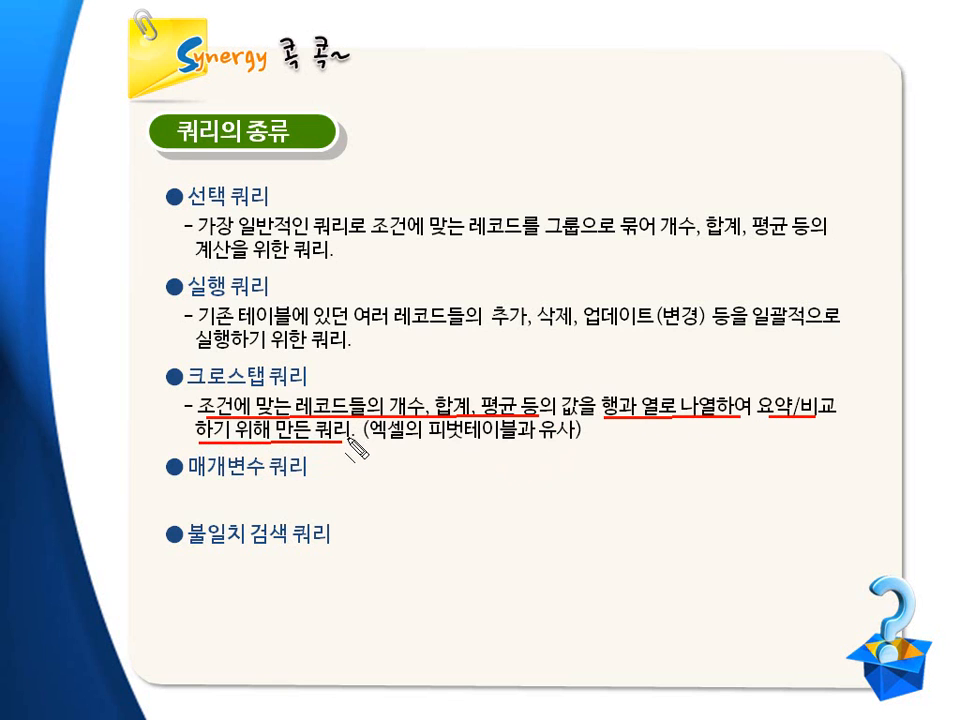
pyautogui.press('e')
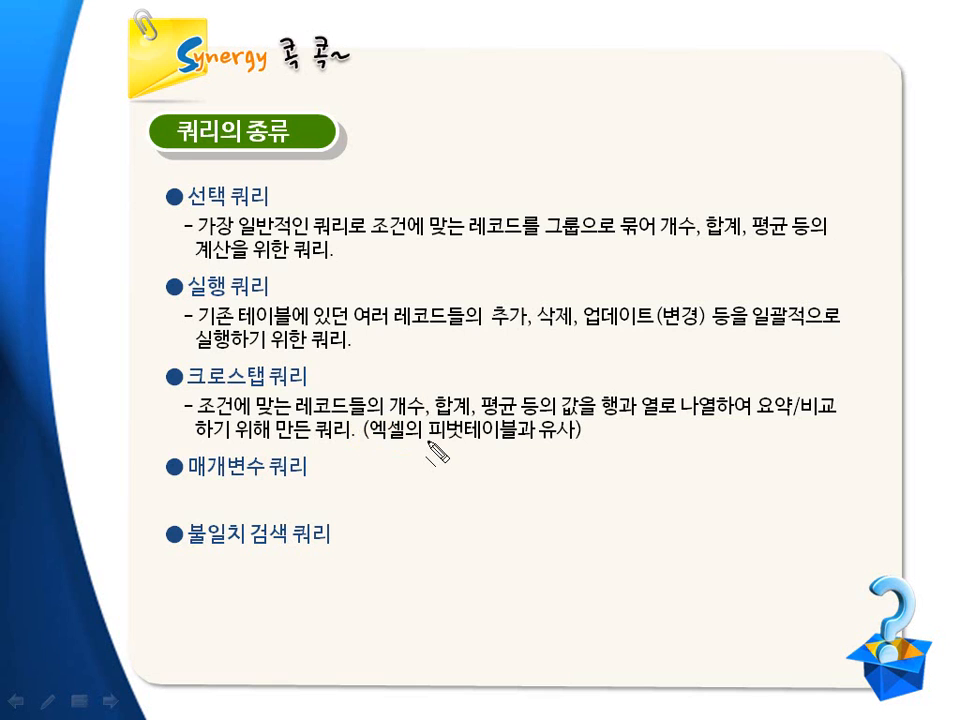
pyautogui.moveTo(378, 437); pyautogui.dragTo(567, 447)
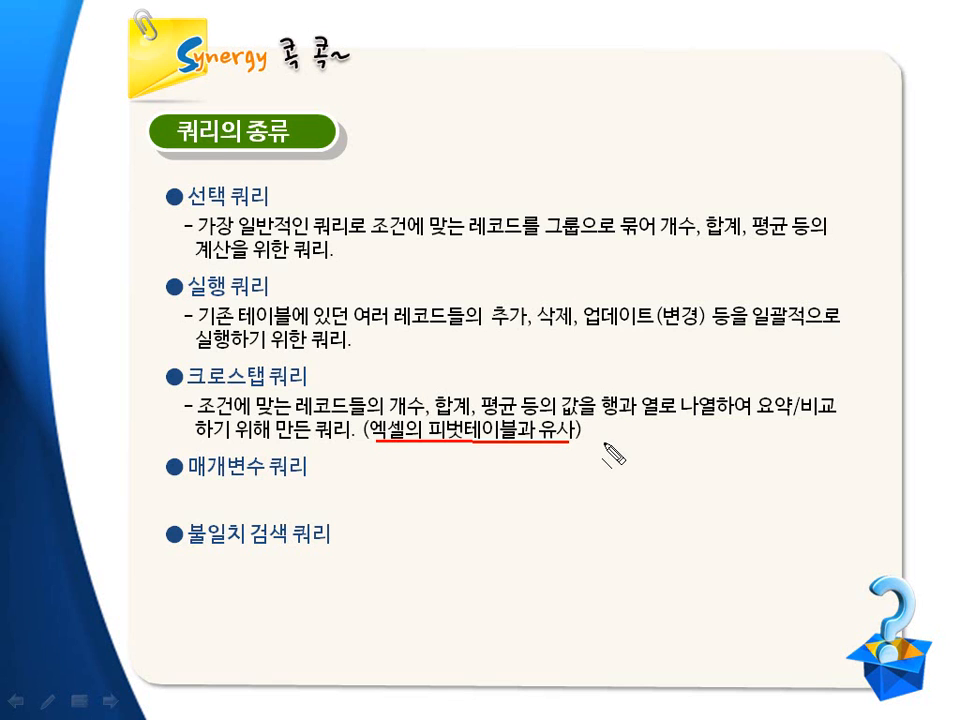
pyautogui.moveTo(605, 420); pyautogui.dragTo(833, 415)
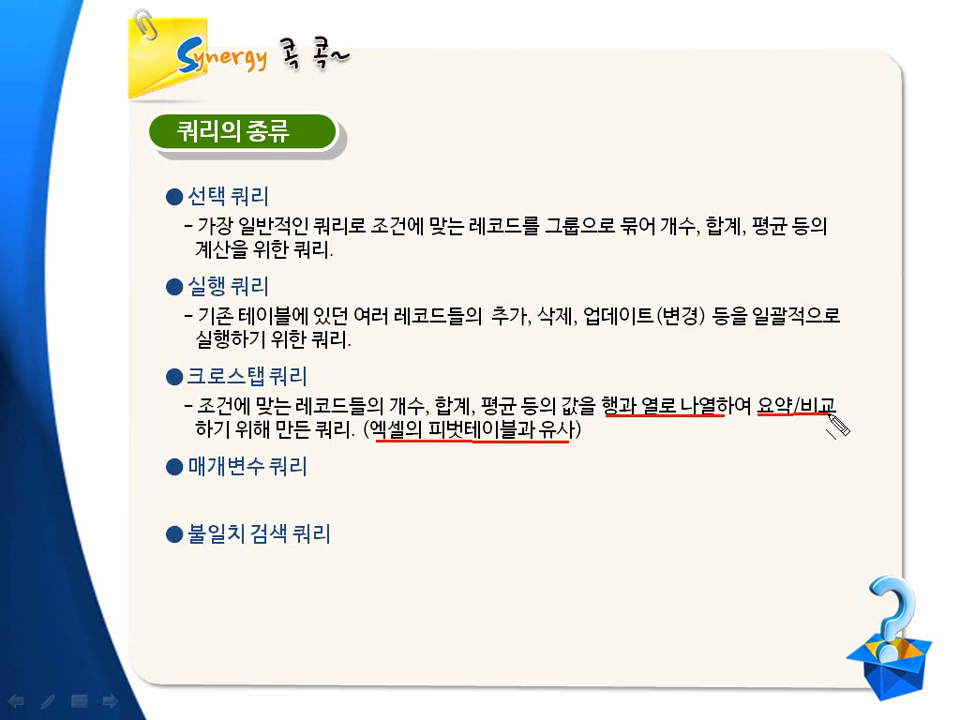
pyautogui.moveTo(199, 436); pyautogui.dragTo(349, 438)
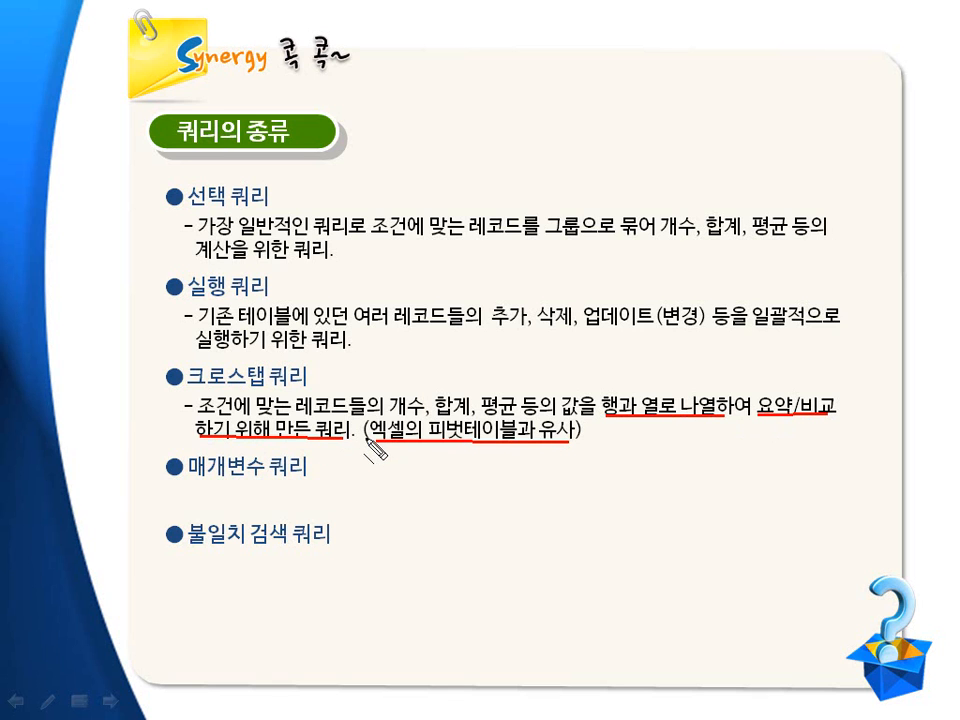
pyautogui.press('Escape')
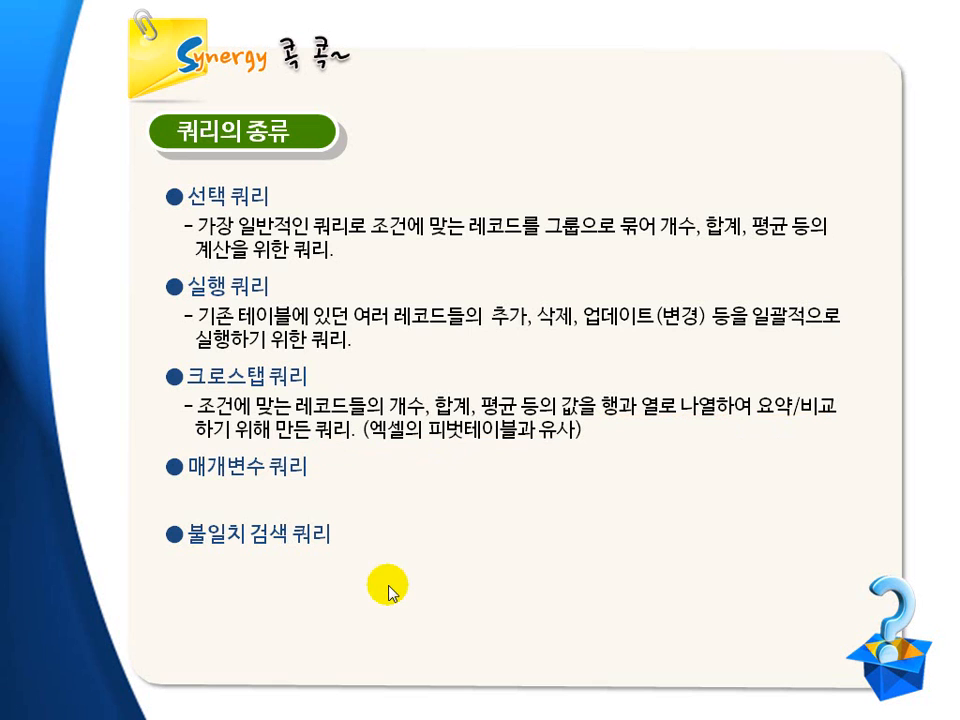
pyautogui.click(390, 590)
pyautogui.hotkey('ctrl', 'p')
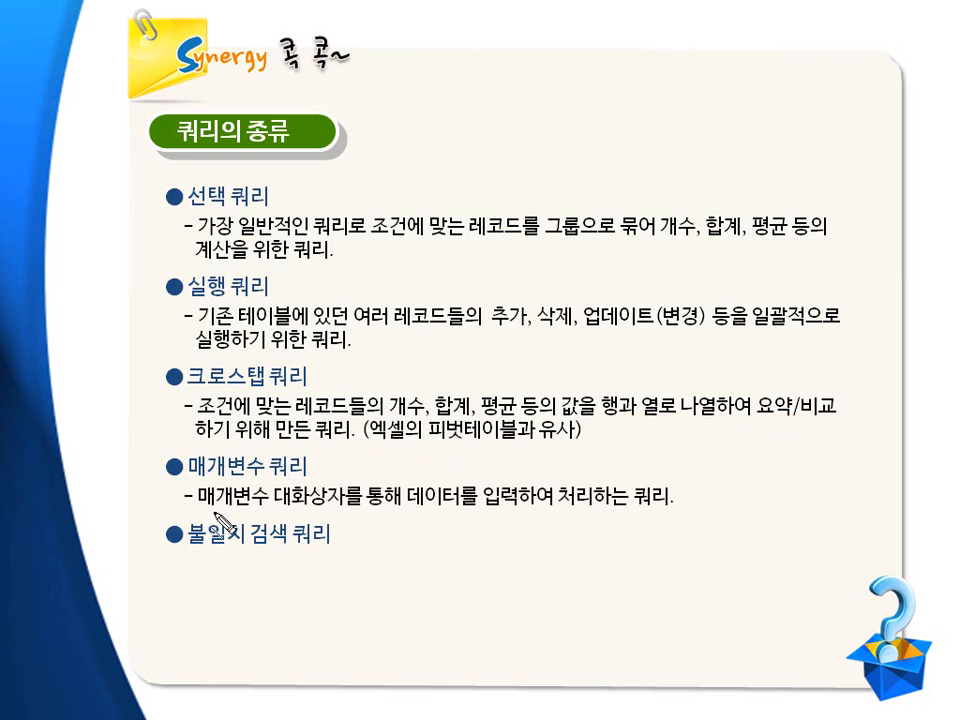
pyautogui.moveTo(205, 510); pyautogui.dragTo(385, 511)
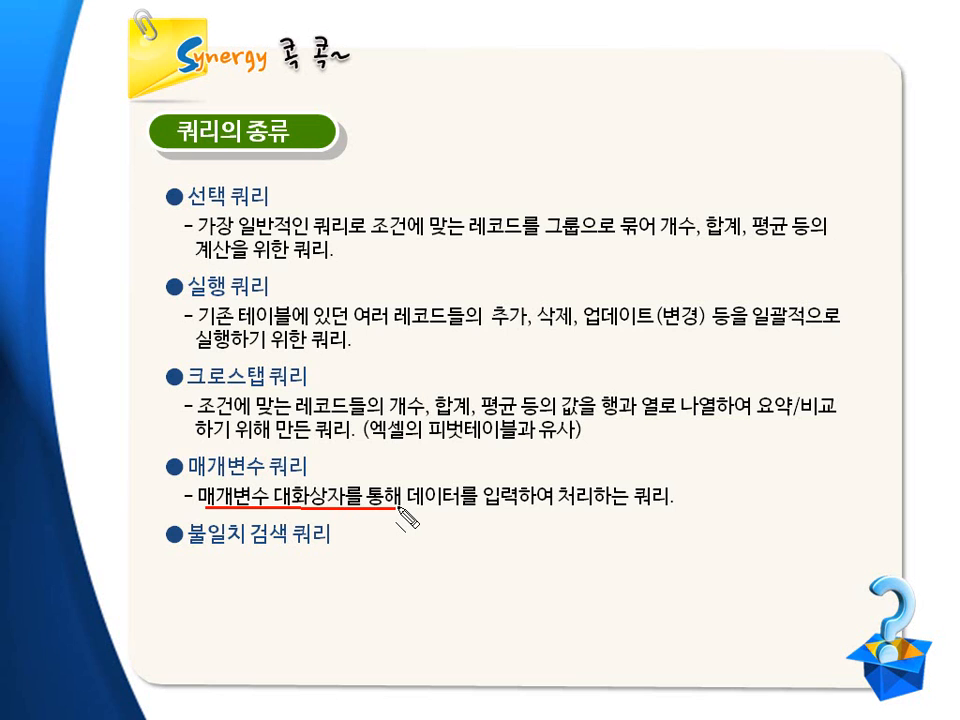
pyautogui.moveTo(416, 508); pyautogui.dragTo(668, 508)
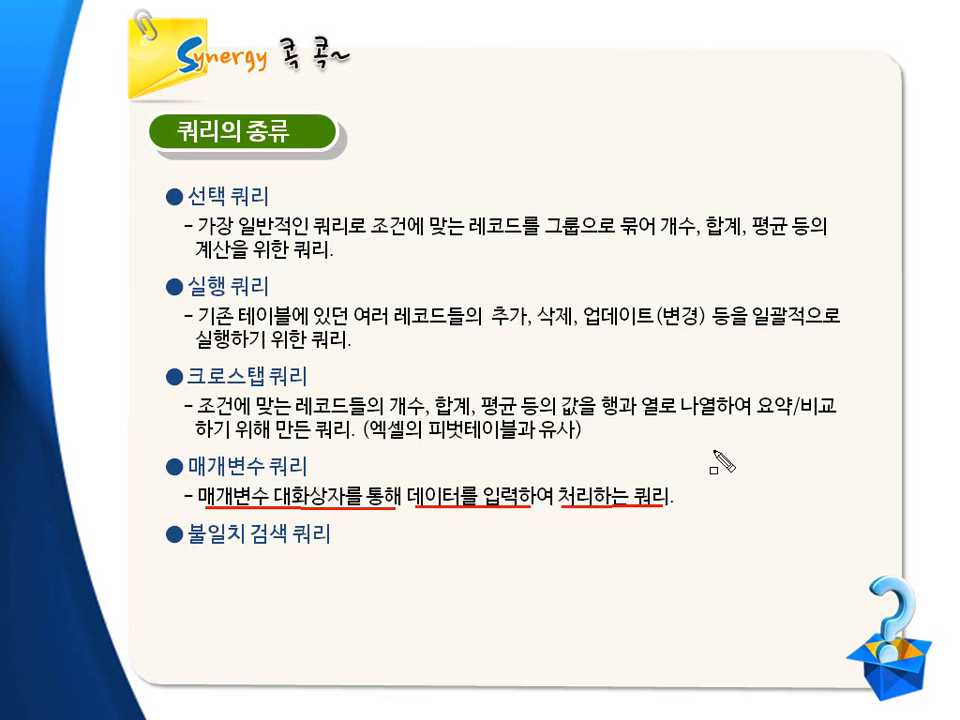
pyautogui.moveTo(708, 440)
pyautogui.mouseDown()
pyautogui.moveTo(746, 458)
pyautogui.moveTo(730, 453)
pyautogui.moveTo(737, 444)
pyautogui.mouseUp()
pyautogui.press('p')
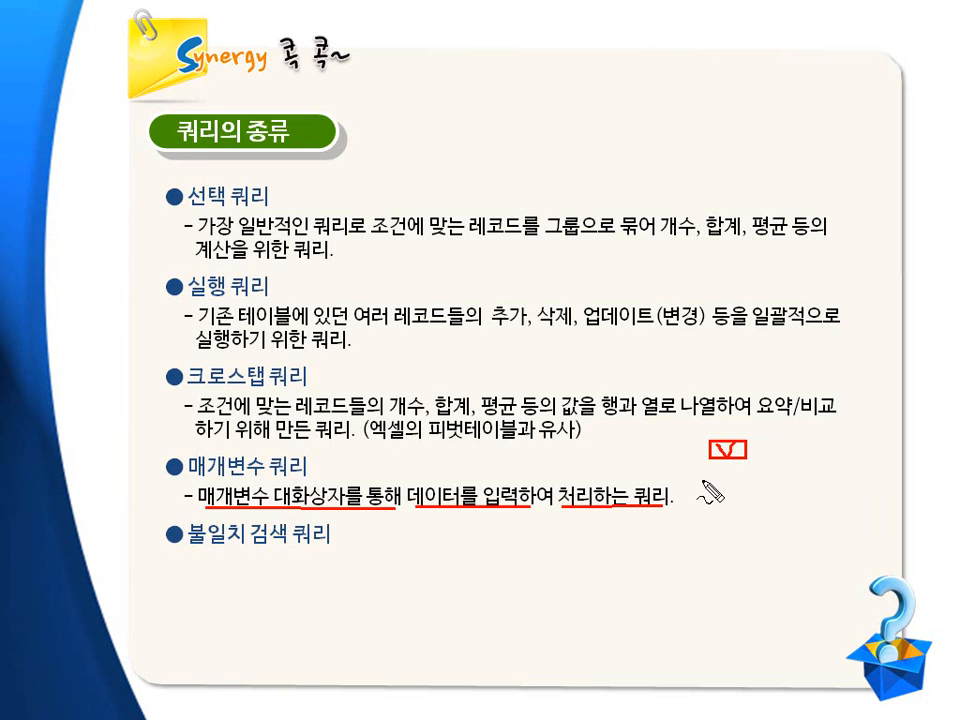
pyautogui.moveTo(701, 474)
pyautogui.mouseDown()
pyautogui.moveTo(729, 506)
pyautogui.moveTo(855, 537)
pyautogui.mouseUp()
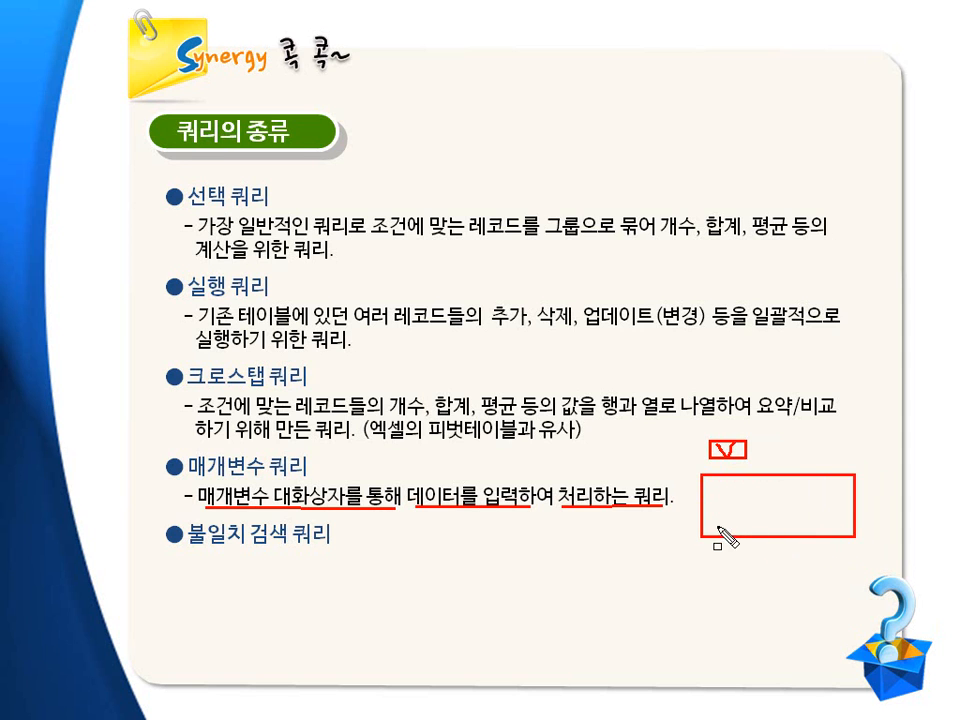
pyautogui.moveTo(713, 503); pyautogui.dragTo(789, 518)
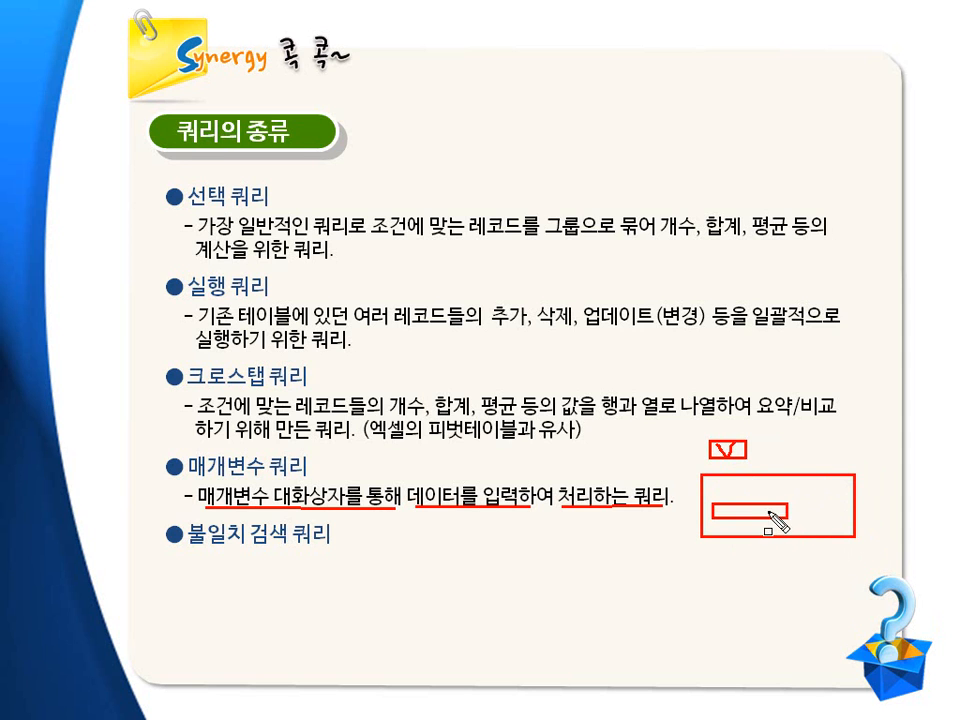
pyautogui.moveTo(716, 509); pyautogui.dragTo(759, 511)
pyautogui.press('Escape')
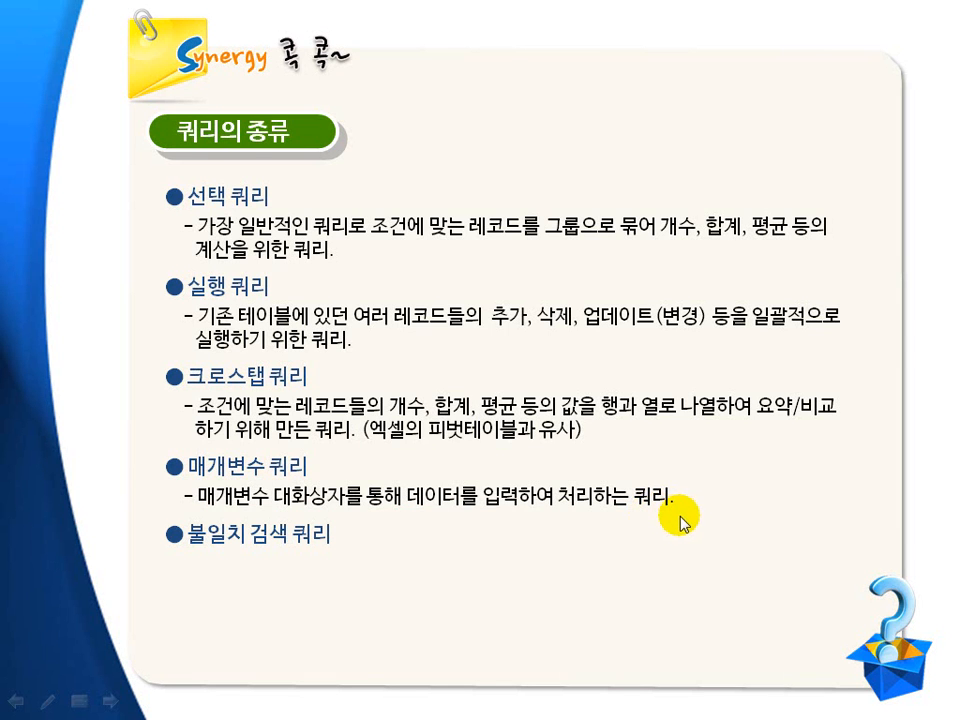
pyautogui.click(681, 516)
pyautogui.hotkey('ctrl', 'p')
pyautogui.moveTo(196, 573); pyautogui.dragTo(468, 576)
pyautogui.moveTo(187, 545); pyautogui.dragTo(233, 547)
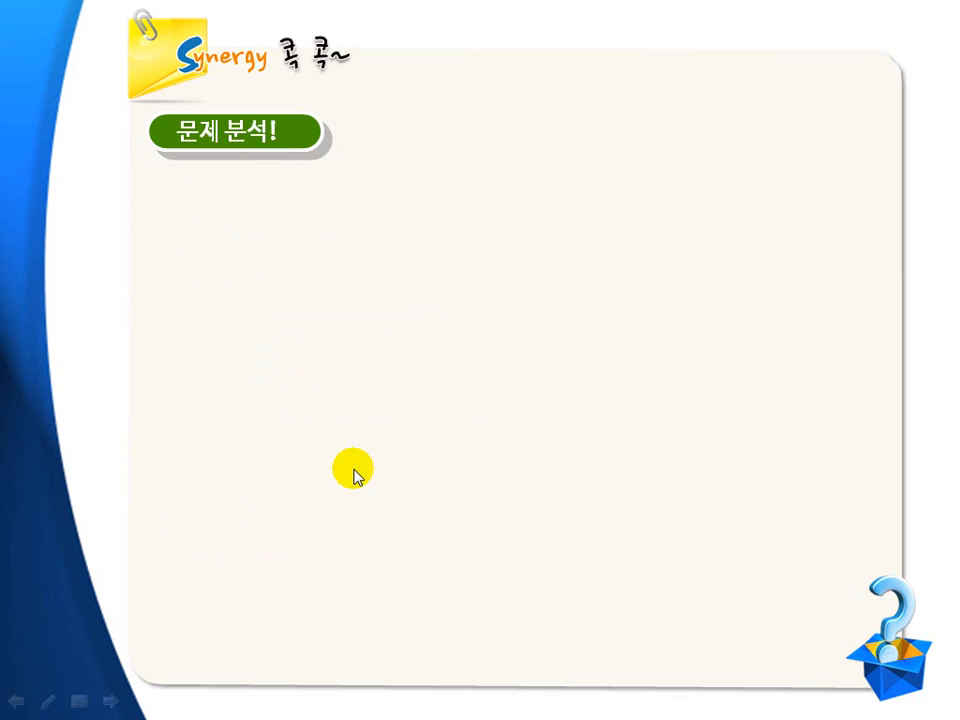
pyautogui.click(355, 470)
pyautogui.hotkey('ctrl', 'shift', 'd')
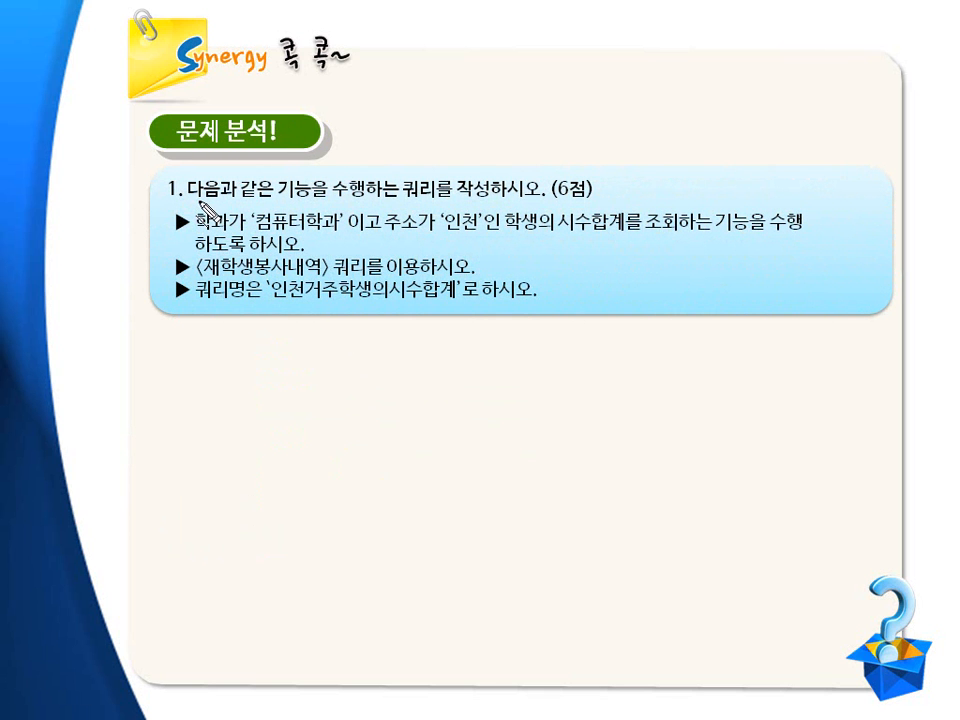
pyautogui.moveTo(187, 201); pyautogui.dragTo(442, 199)
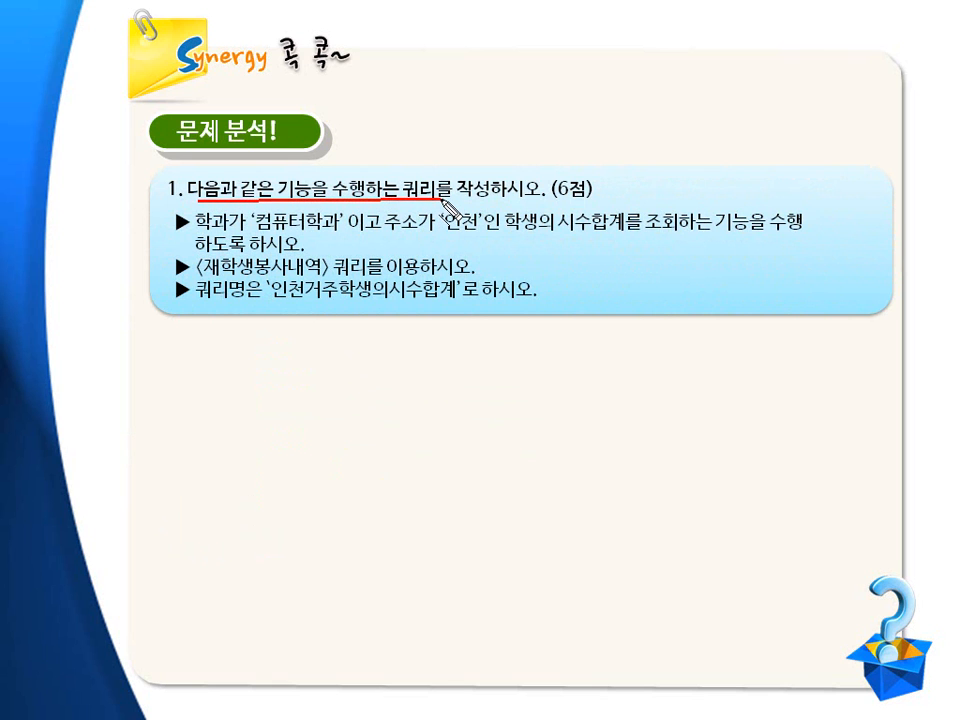
pyautogui.moveTo(566, 200); pyautogui.dragTo(585, 199)
pyautogui.press('e')
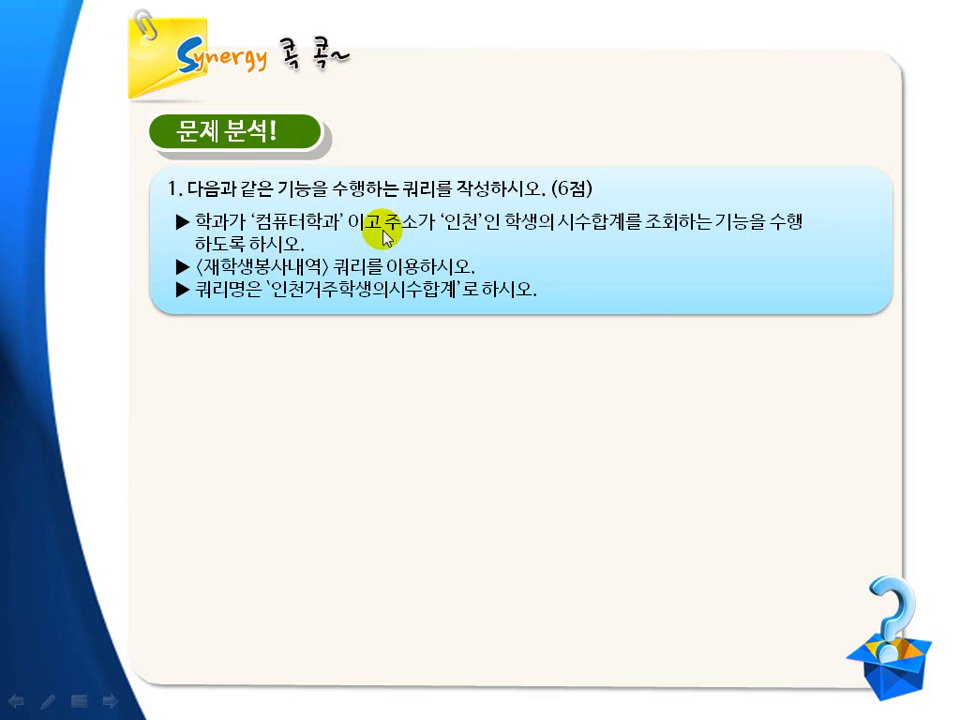
pyautogui.moveTo(198, 232); pyautogui.dragTo(478, 237)
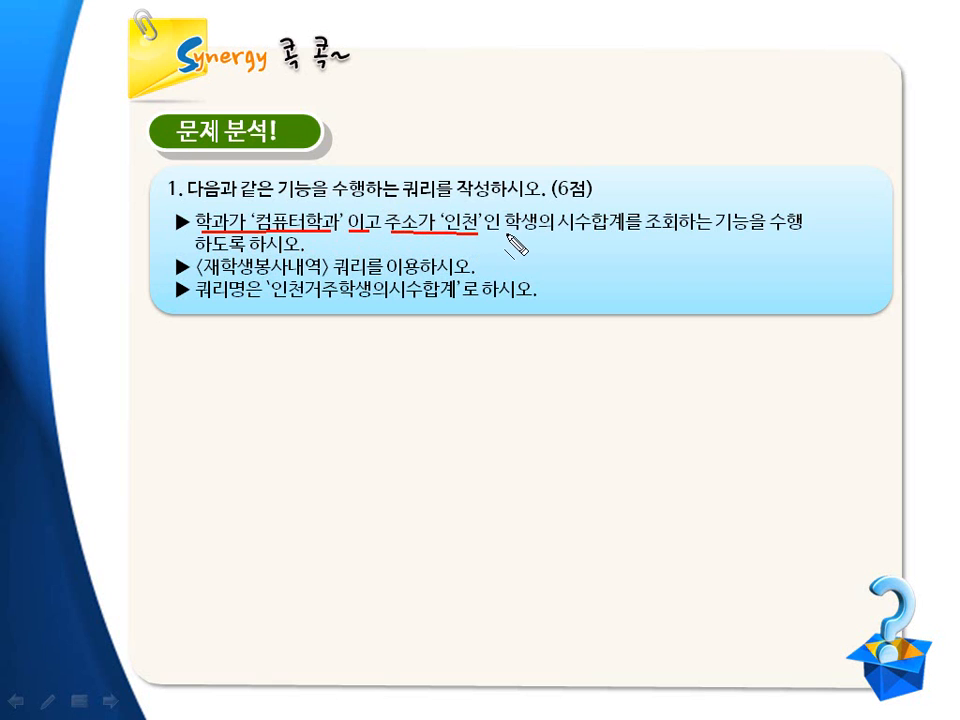
pyautogui.moveTo(566, 235); pyautogui.dragTo(617, 237)
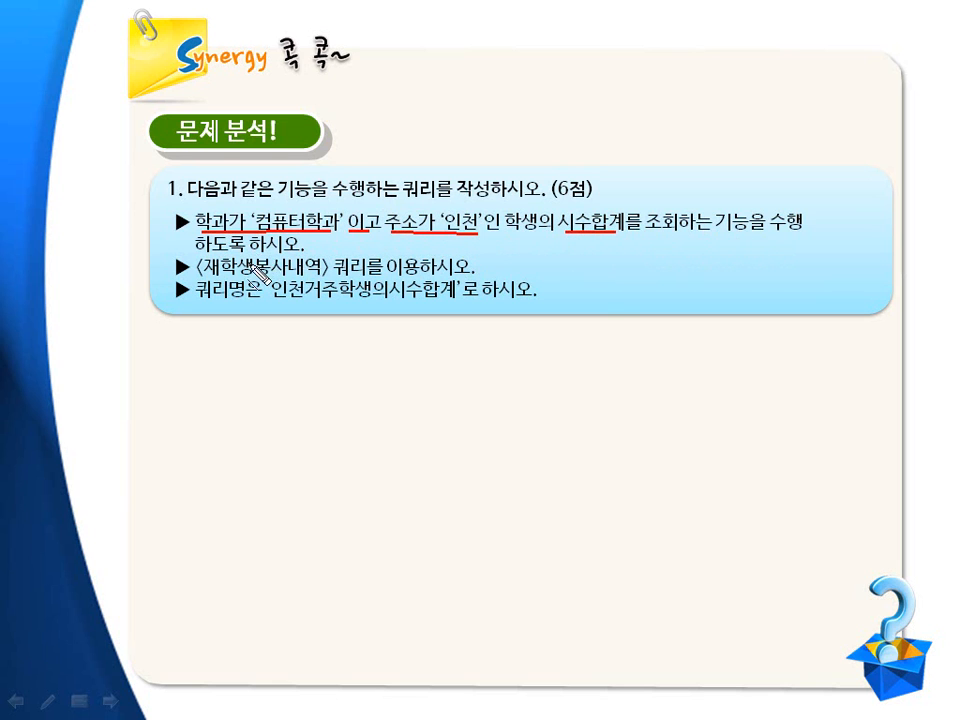
pyautogui.moveTo(211, 273); pyautogui.dragTo(443, 274)
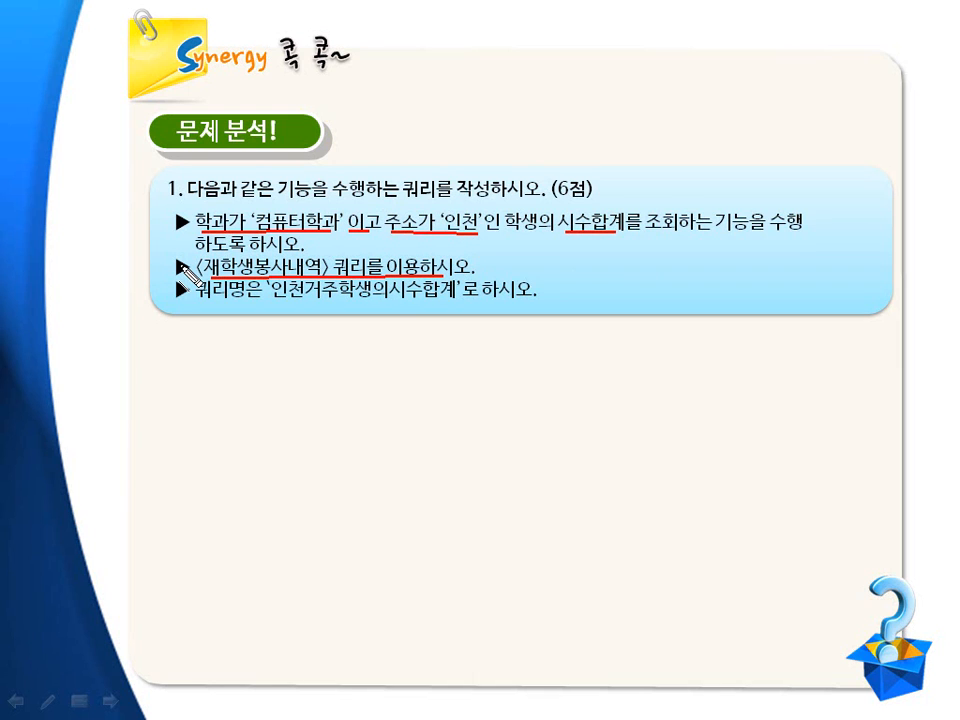
pyautogui.moveTo(172, 262)
pyautogui.mouseDown()
pyautogui.moveTo(160, 246)
pyautogui.moveTo(162, 230)
pyautogui.moveTo(176, 224)
pyautogui.mouseUp()
pyautogui.moveTo(489, 208); pyautogui.dragTo(480, 240)
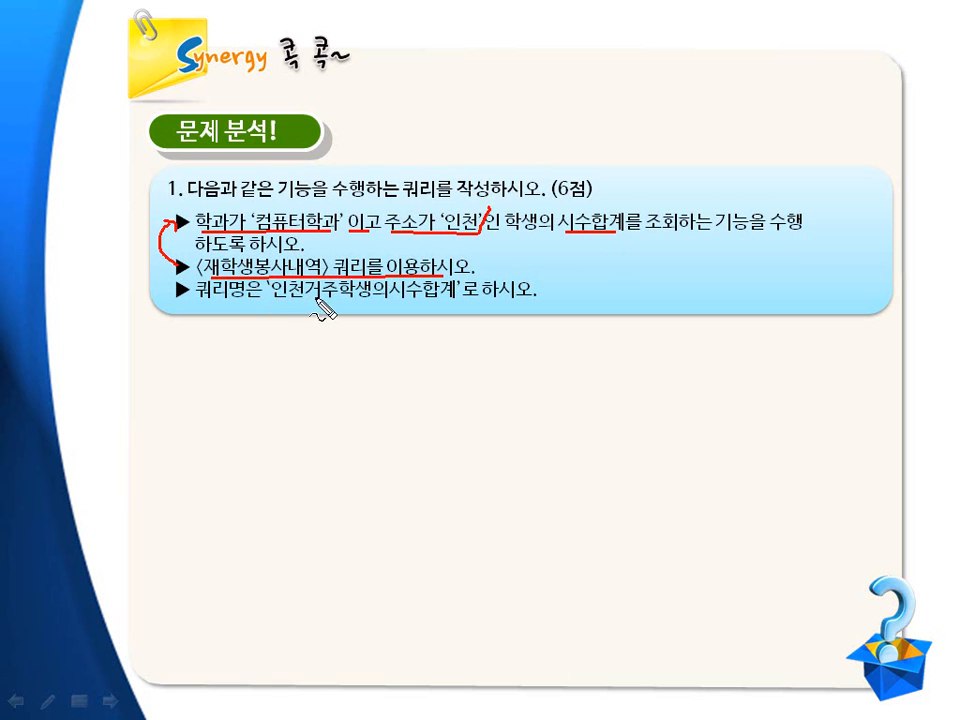
pyautogui.press('Escape')
pyautogui.click(447, 304)
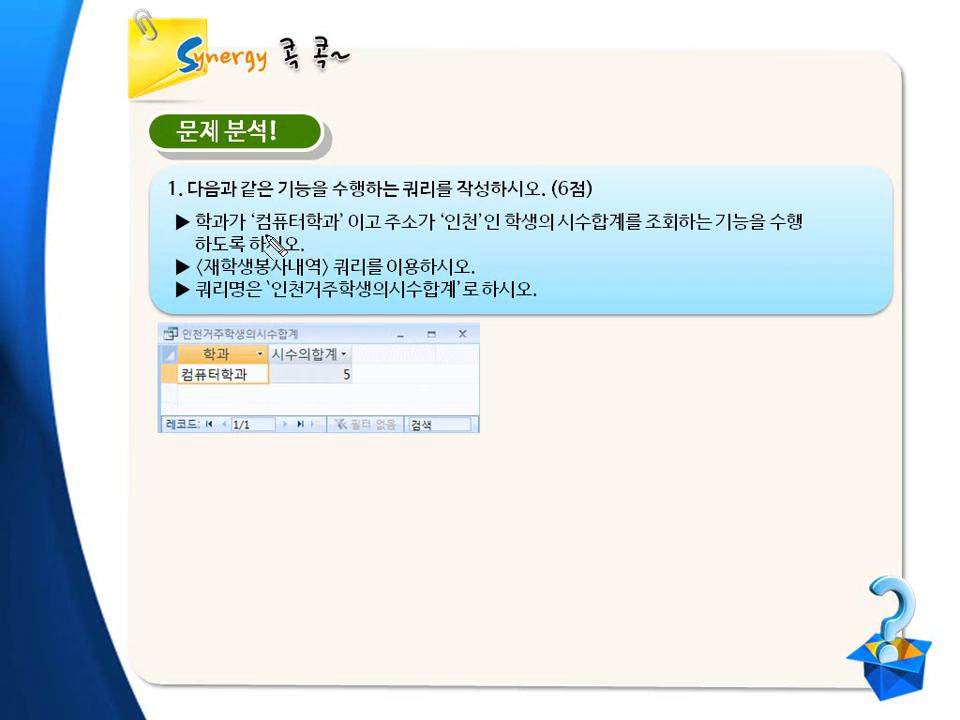
pyautogui.moveTo(258, 233); pyautogui.dragTo(490, 236)
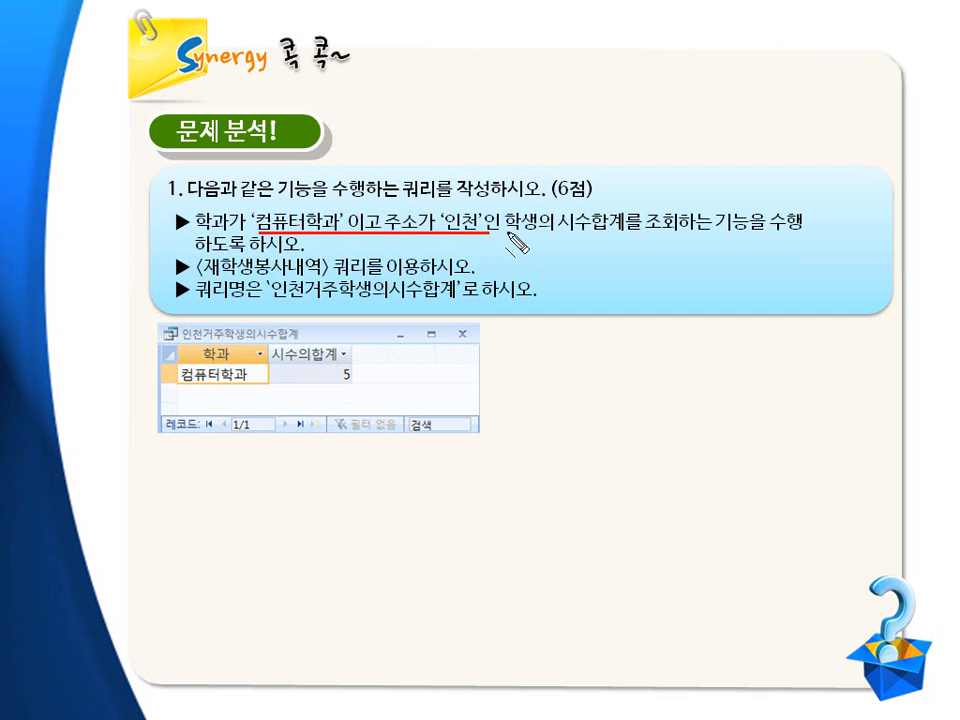
pyautogui.moveTo(562, 234); pyautogui.dragTo(619, 236)
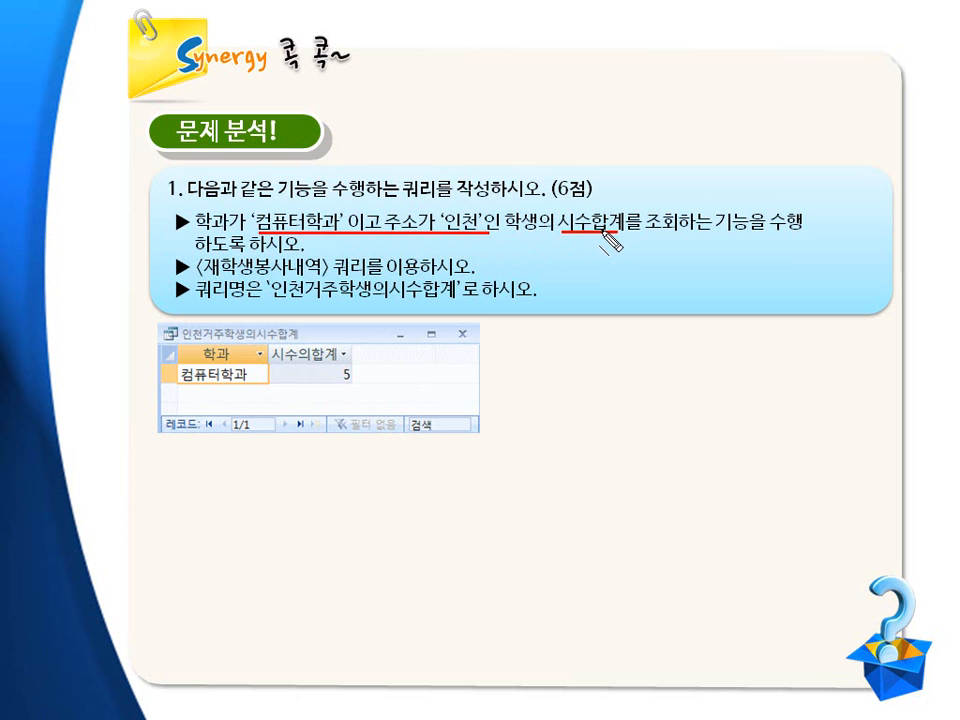
pyautogui.press('Right')
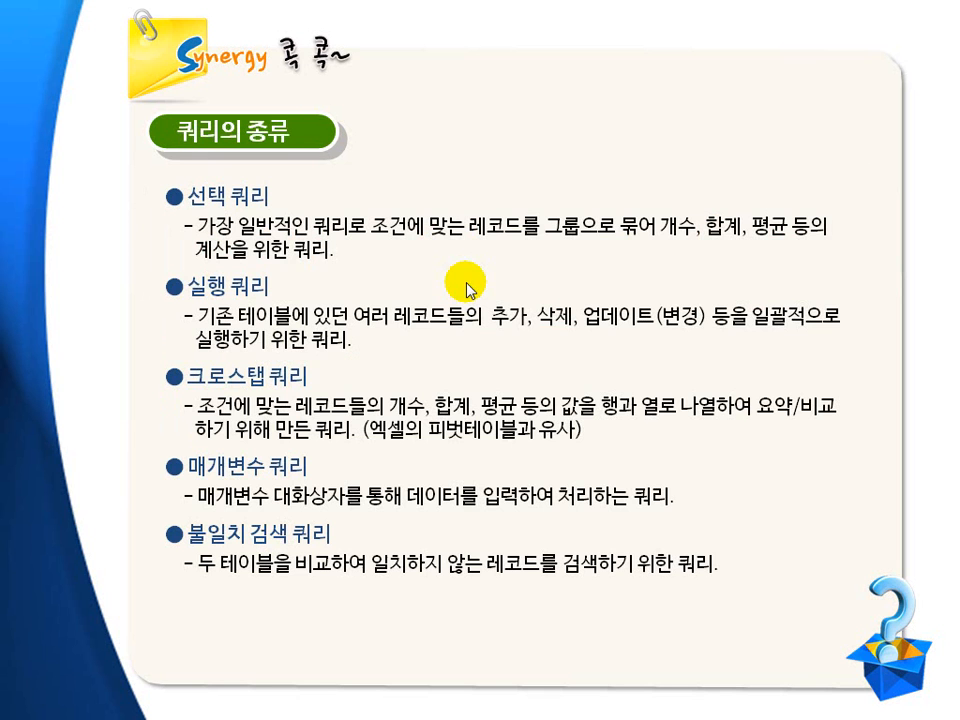
pyautogui.moveTo(197, 236); pyautogui.dragTo(533, 239)
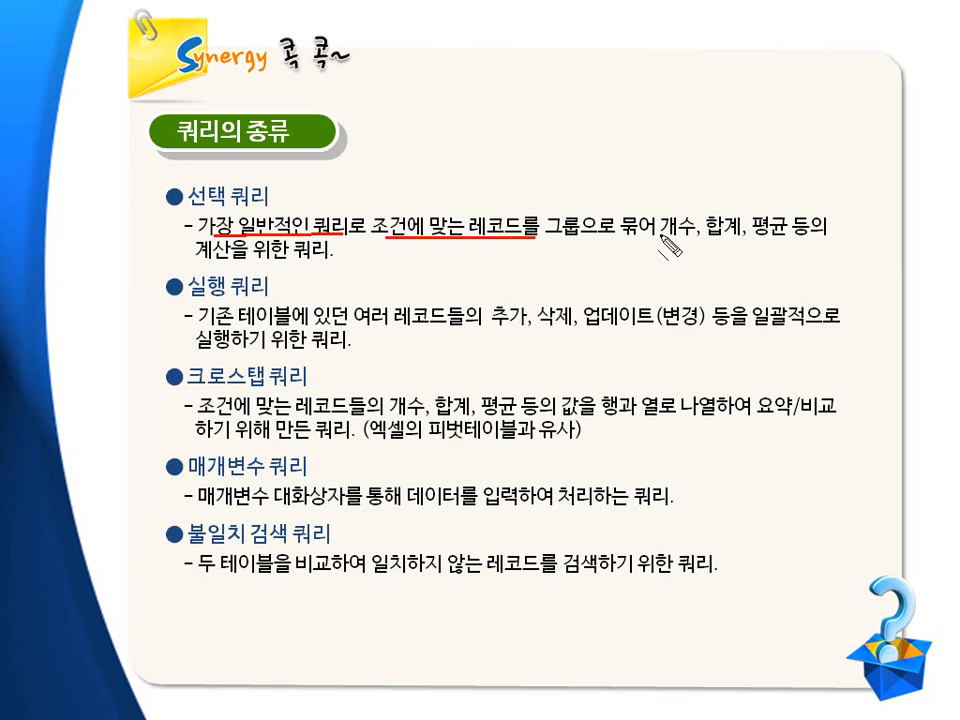
pyautogui.moveTo(672, 241); pyautogui.dragTo(787, 238)
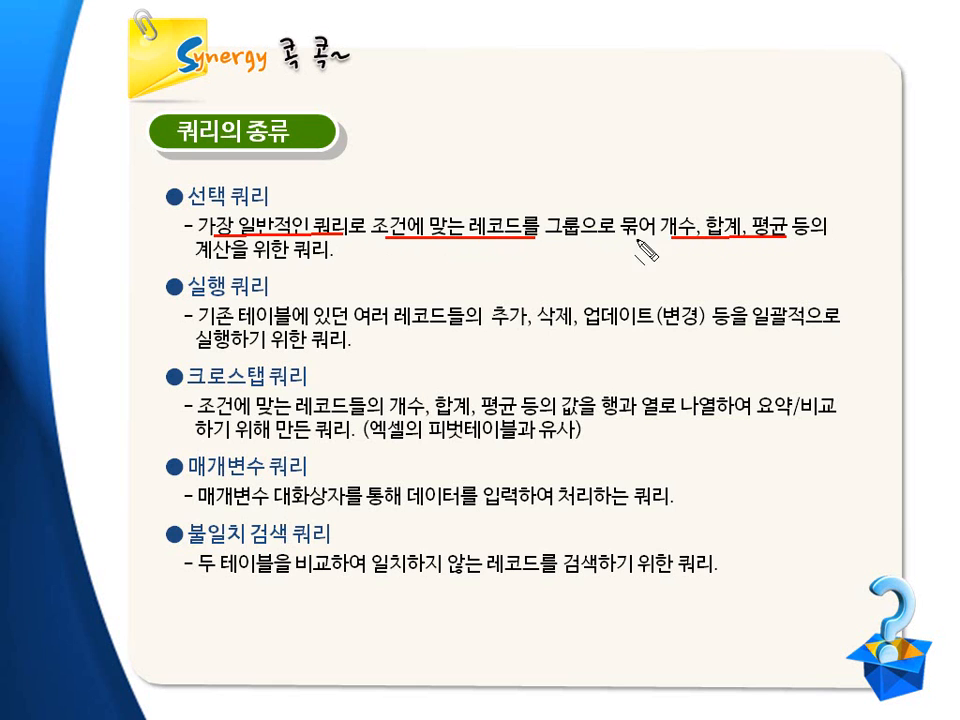
pyautogui.moveTo(187, 210); pyautogui.dragTo(268, 214)
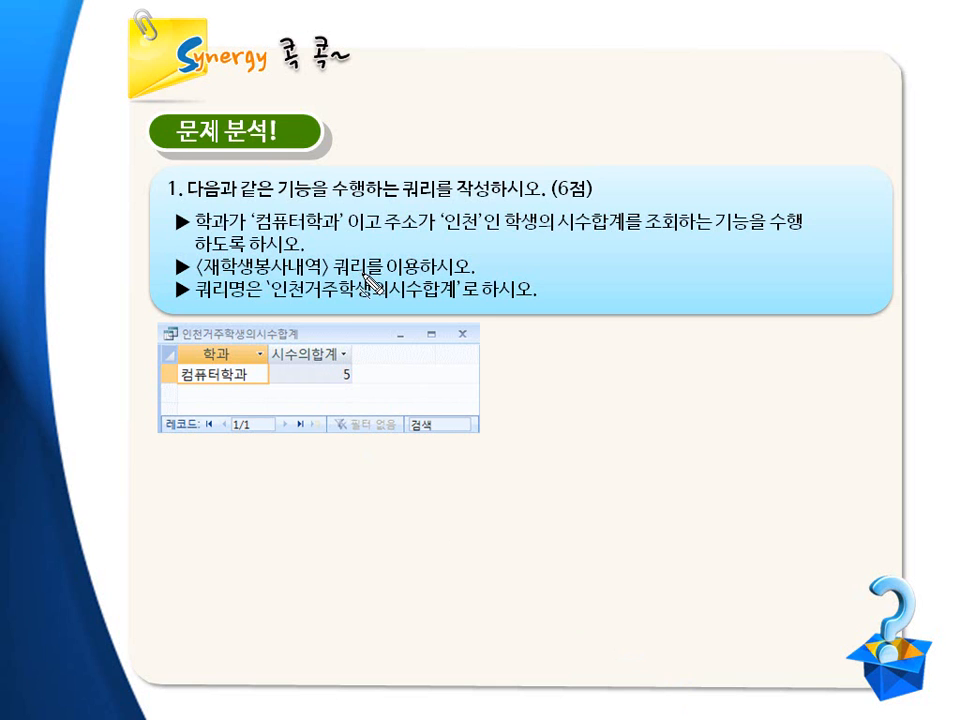
pyautogui.click(527, 388)
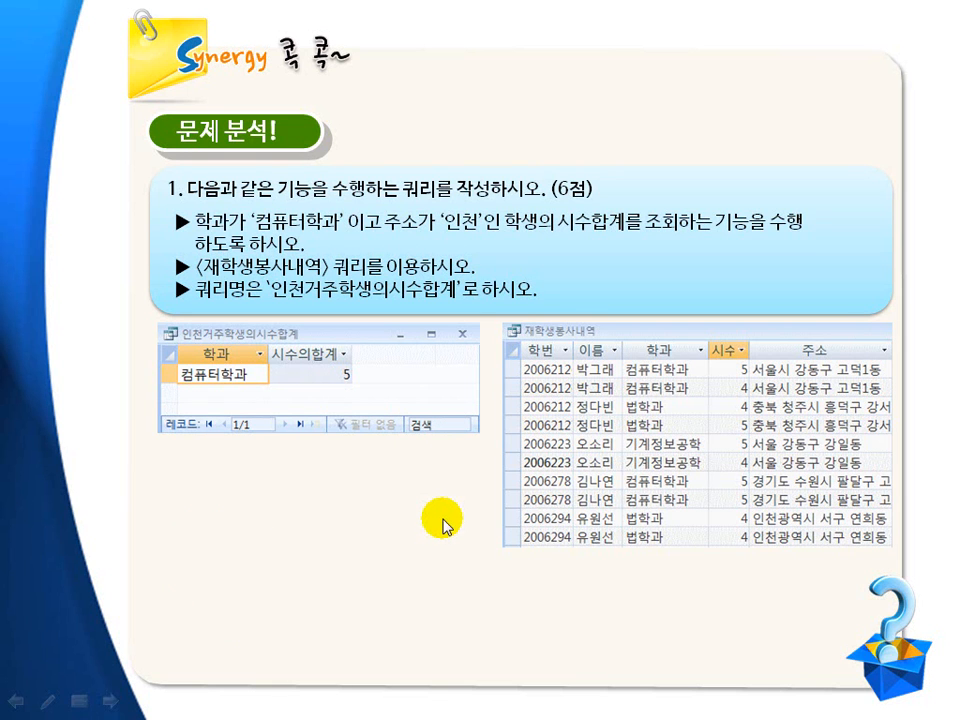
pyautogui.click(444, 522)
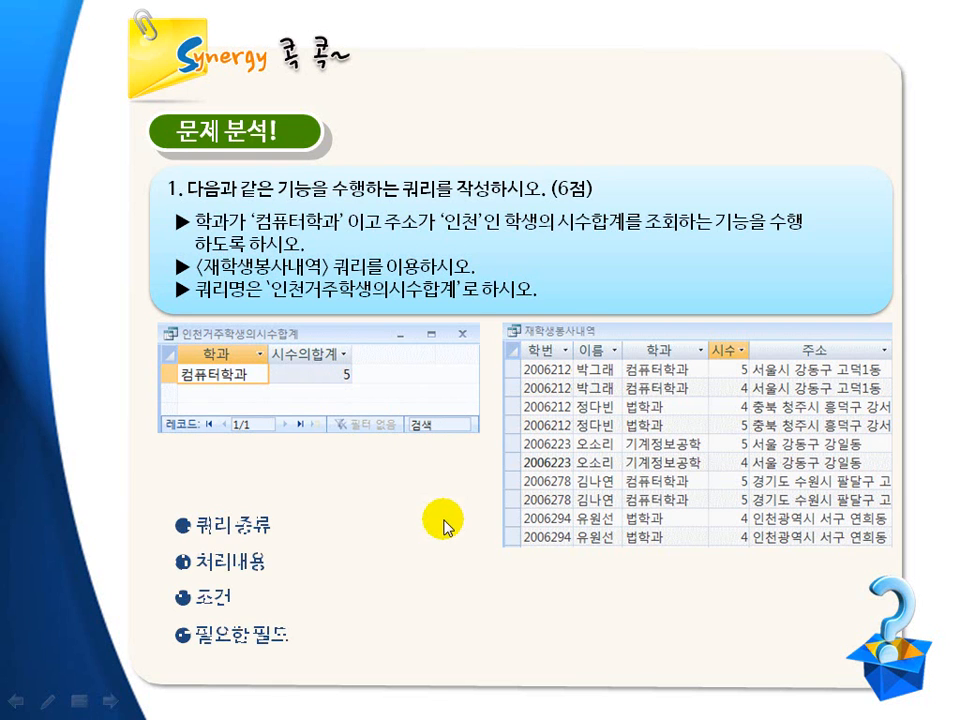
pyautogui.hotkey('ctrl', 'p')
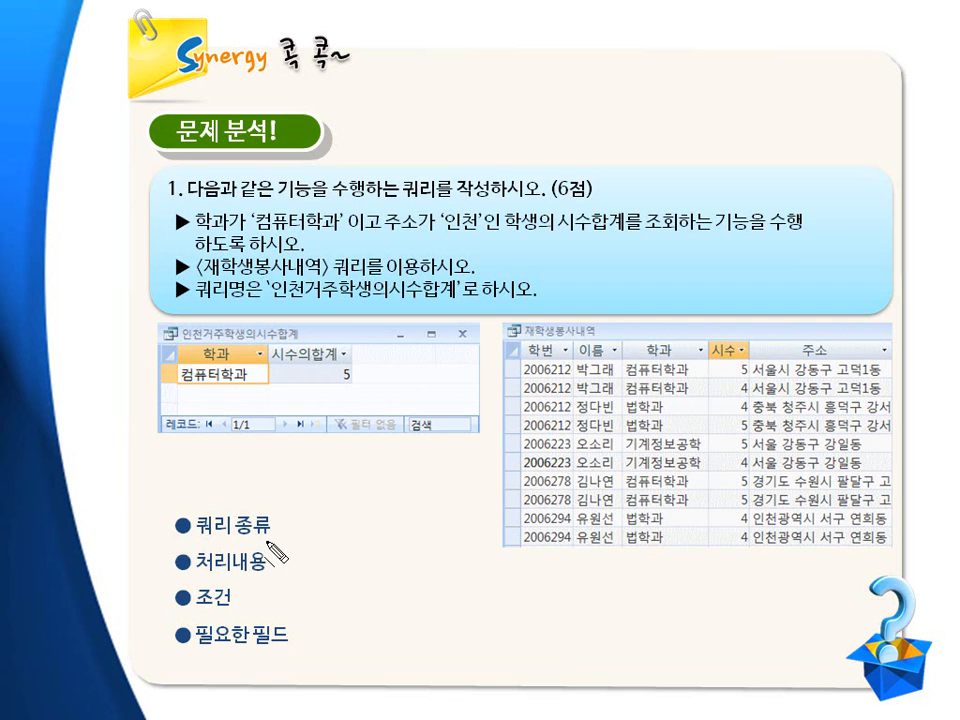
pyautogui.press('Escape')
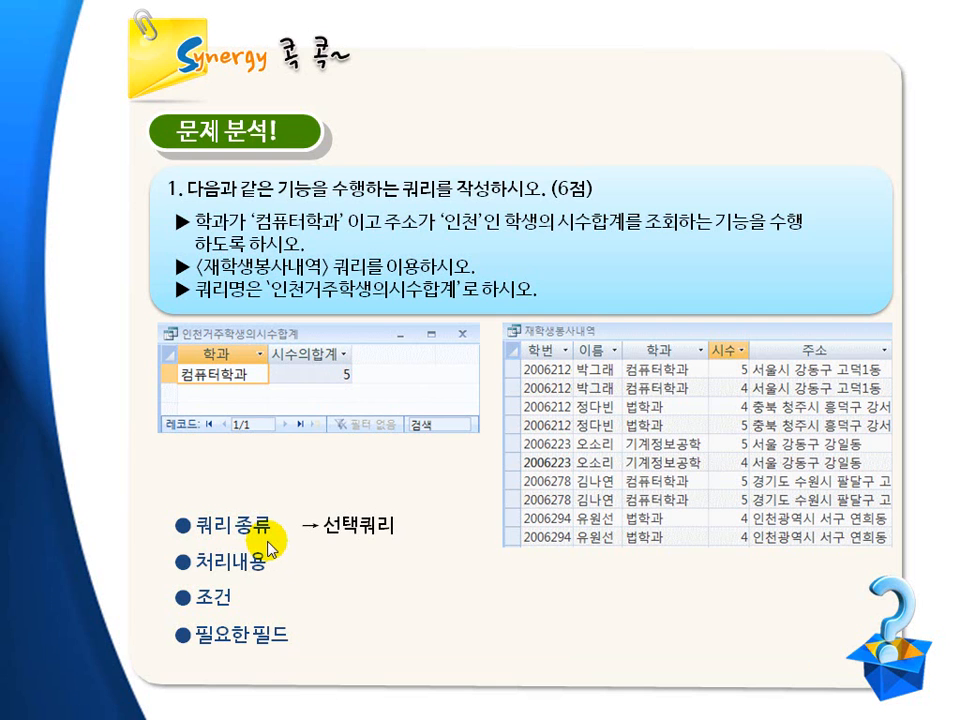
pyautogui.hotkey('ctrl', 'p')
pyautogui.moveTo(564, 230); pyautogui.dragTo(611, 231)
pyautogui.moveTo(713, 363); pyautogui.dragTo(748, 366)
pyautogui.press('Escape')
pyautogui.click(366, 588)
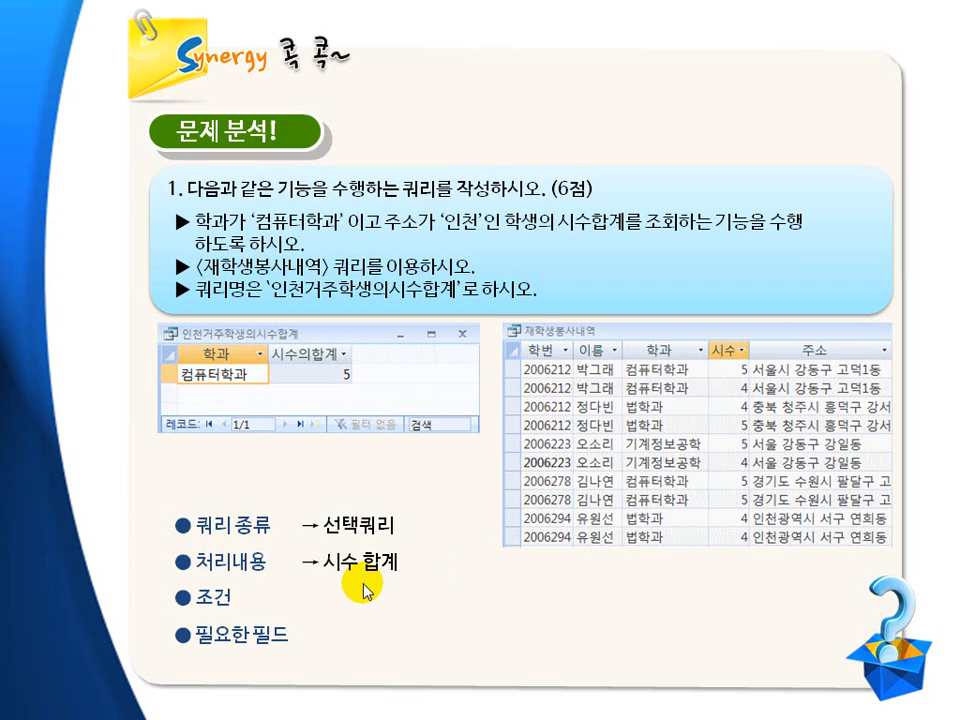
pyautogui.click(366, 590)
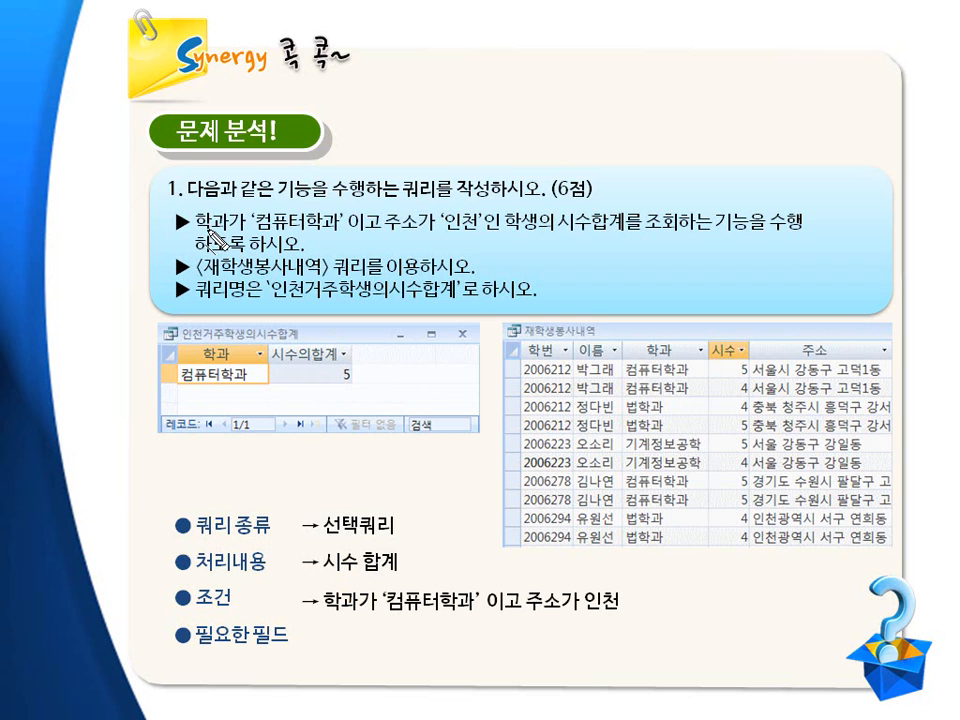
pyautogui.moveTo(197, 233); pyautogui.dragTo(479, 238)
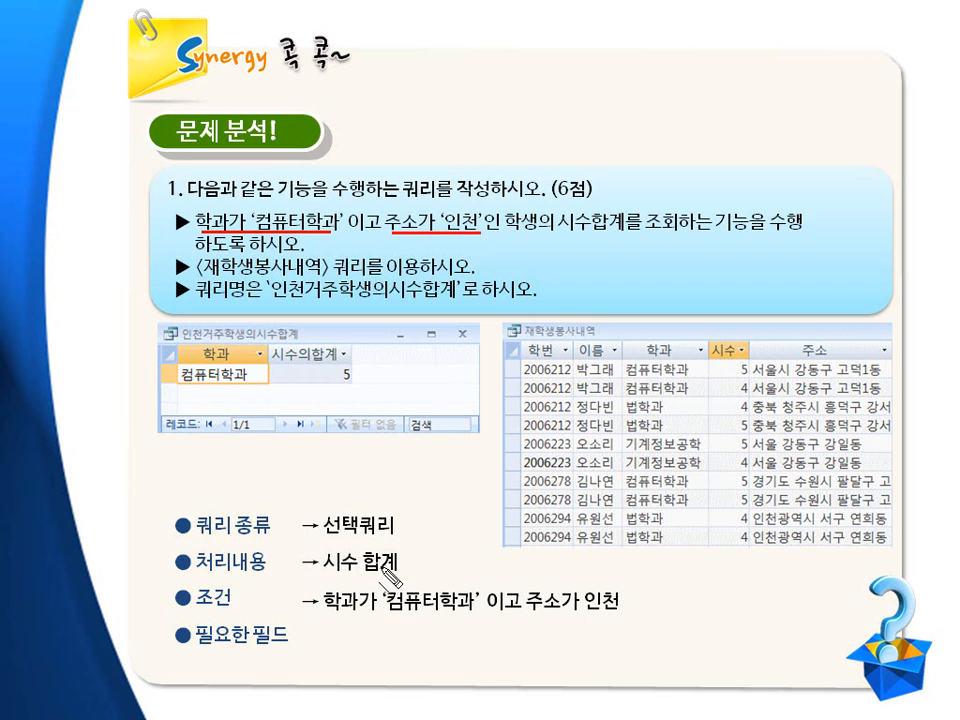
pyautogui.moveTo(341, 617); pyautogui.dragTo(613, 616)
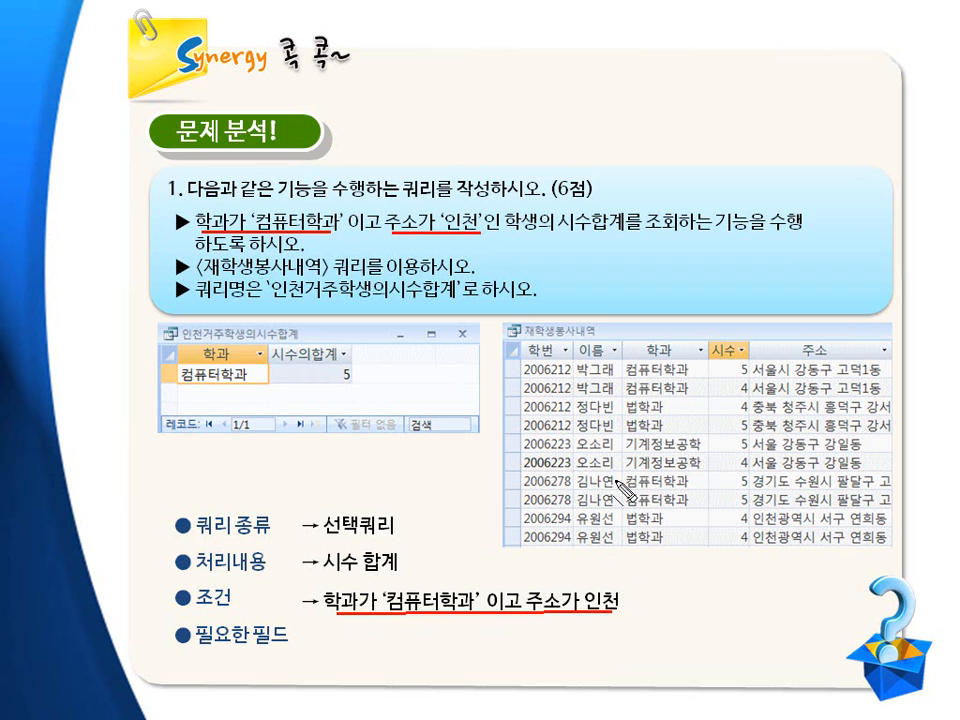
pyautogui.press('e')
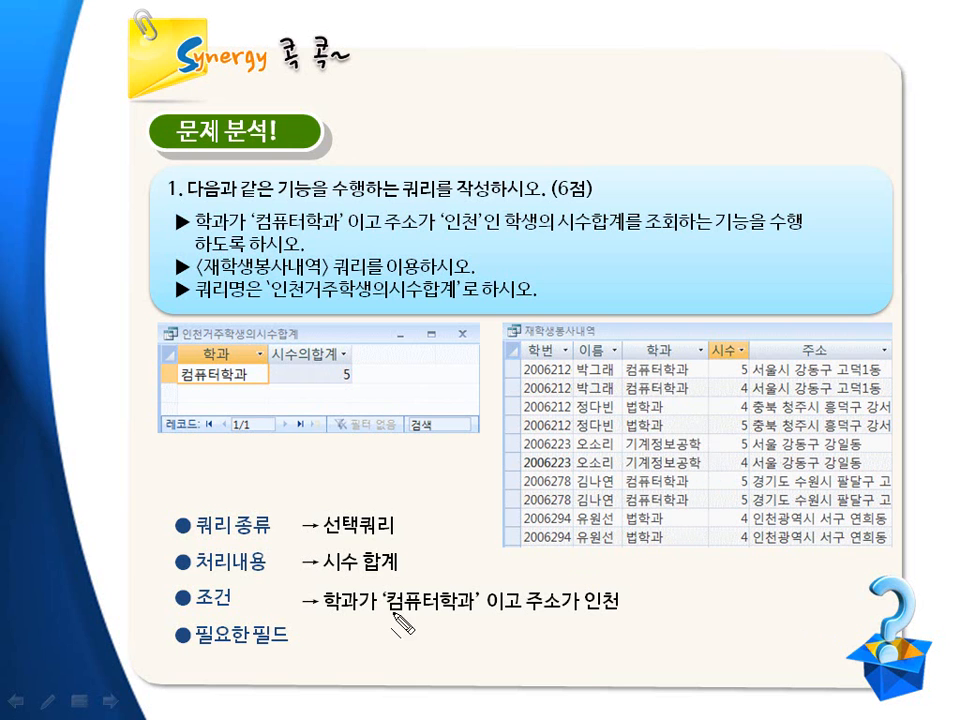
pyautogui.moveTo(384, 613); pyautogui.dragTo(458, 613)
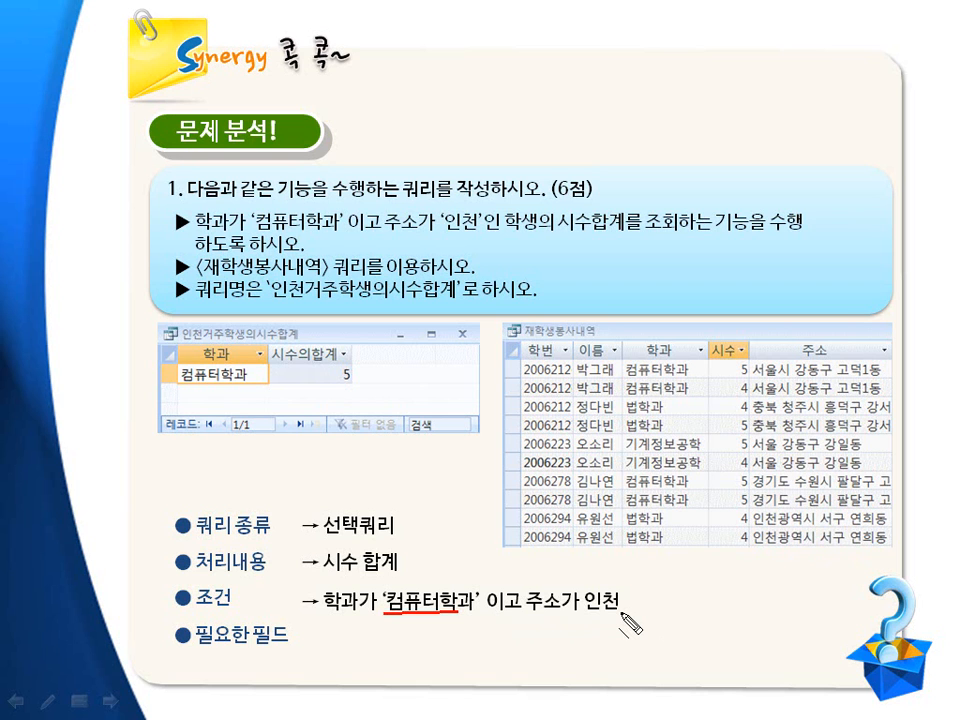
pyautogui.moveTo(336, 614); pyautogui.dragTo(625, 614)
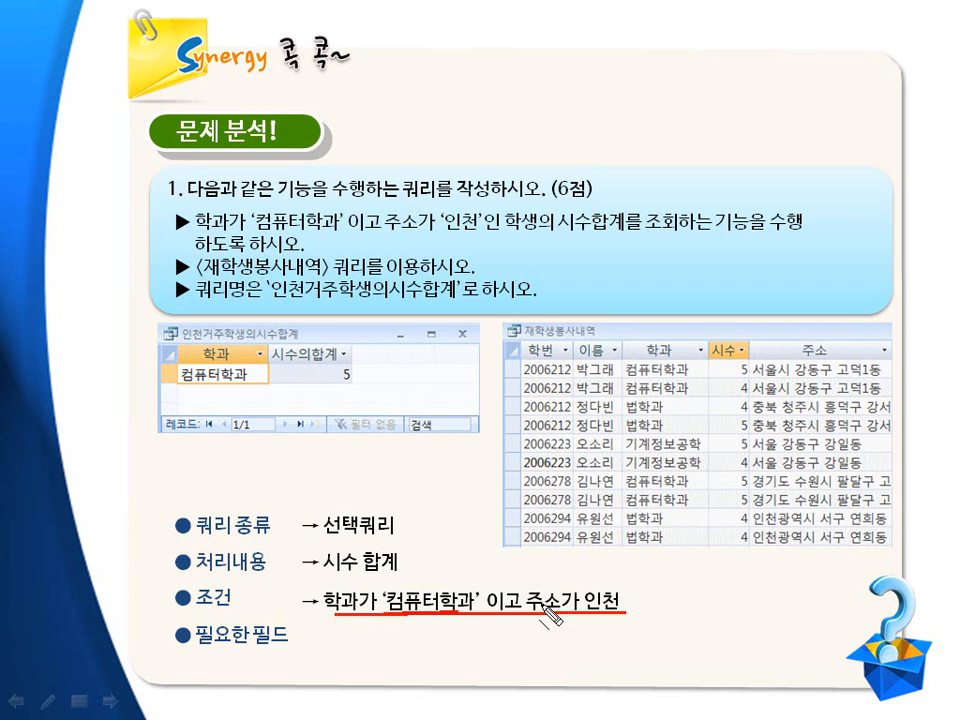
pyautogui.moveTo(442, 600)
pyautogui.mouseDown()
pyautogui.moveTo(497, 579)
pyautogui.moveTo(526, 592)
pyautogui.mouseUp()
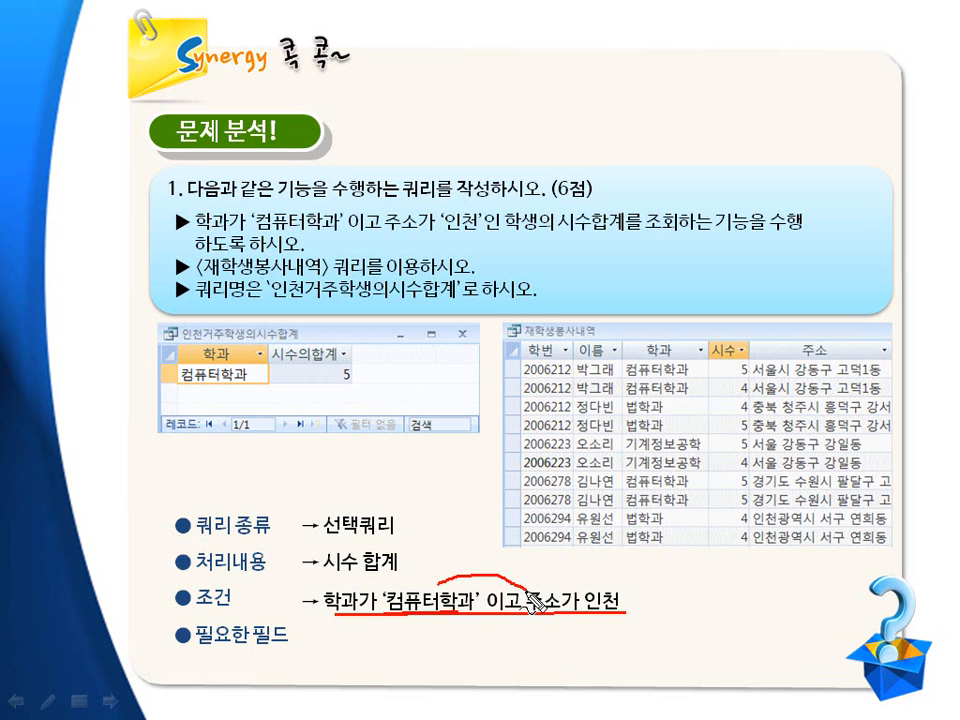
pyautogui.press('e')
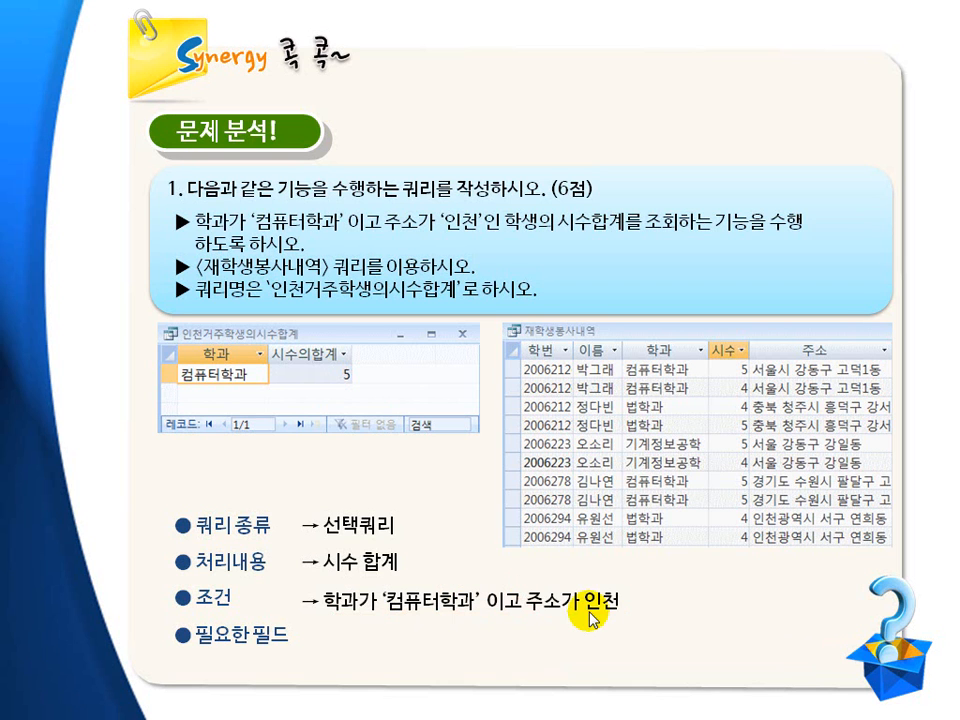
pyautogui.hotkey('ctrl', 'p')
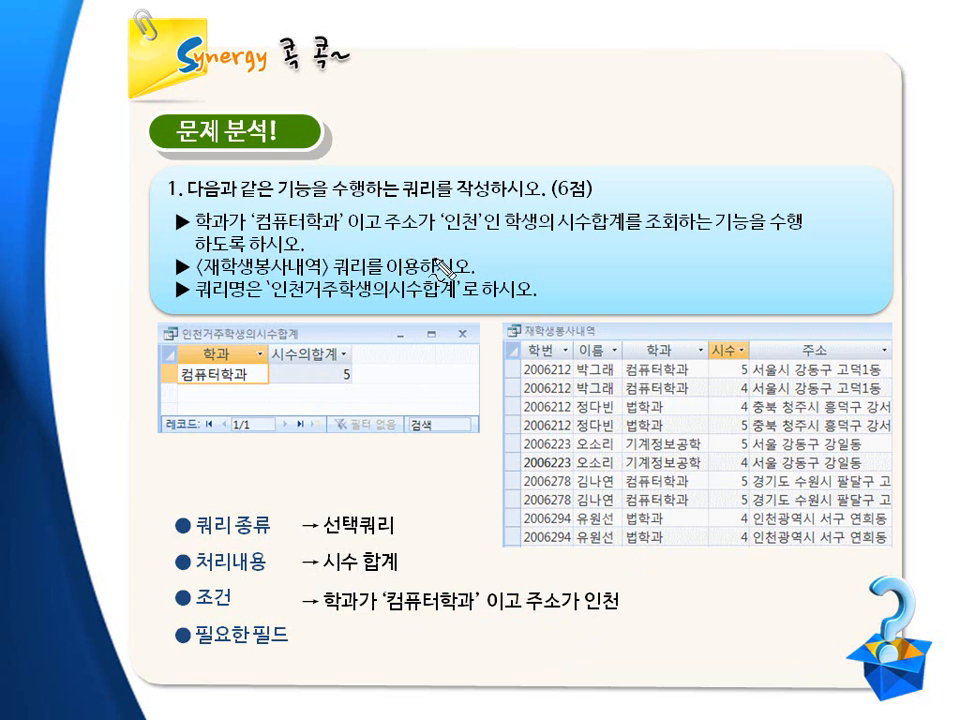
pyautogui.moveTo(438, 233); pyautogui.dragTo(473, 233)
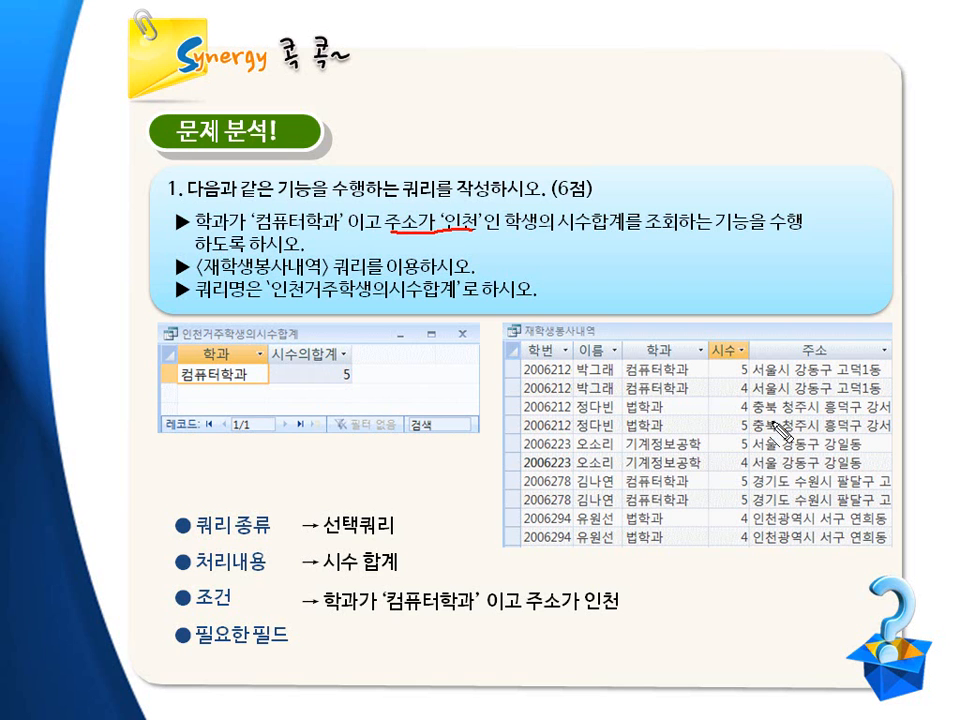
pyautogui.moveTo(754, 381); pyautogui.dragTo(880, 381)
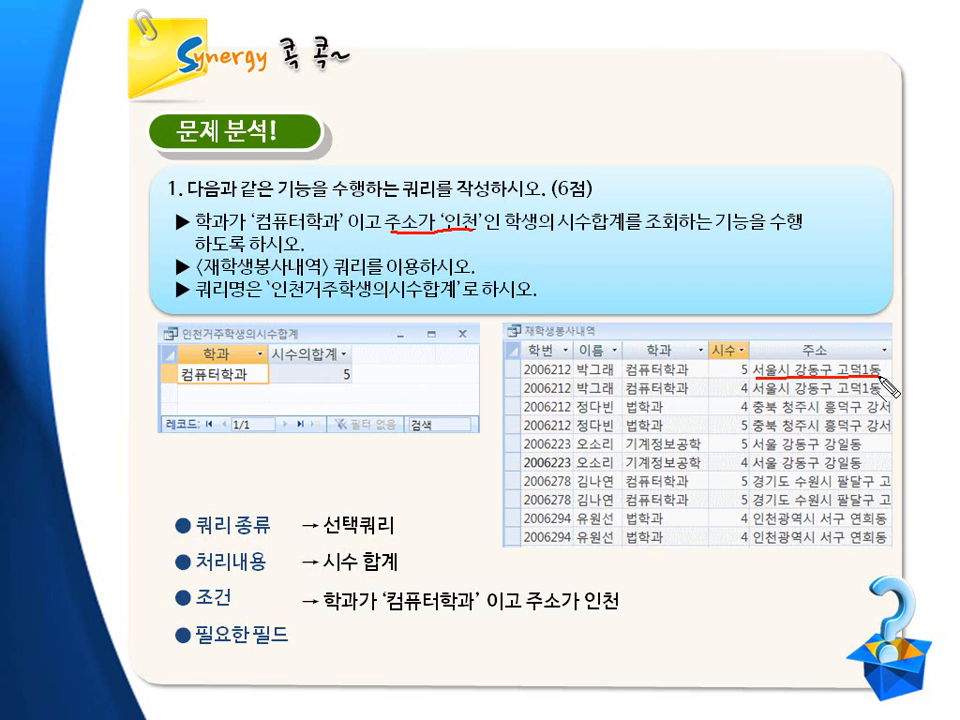
pyautogui.moveTo(754, 400); pyautogui.dragTo(878, 401)
pyautogui.moveTo(756, 419); pyautogui.dragTo(890, 419)
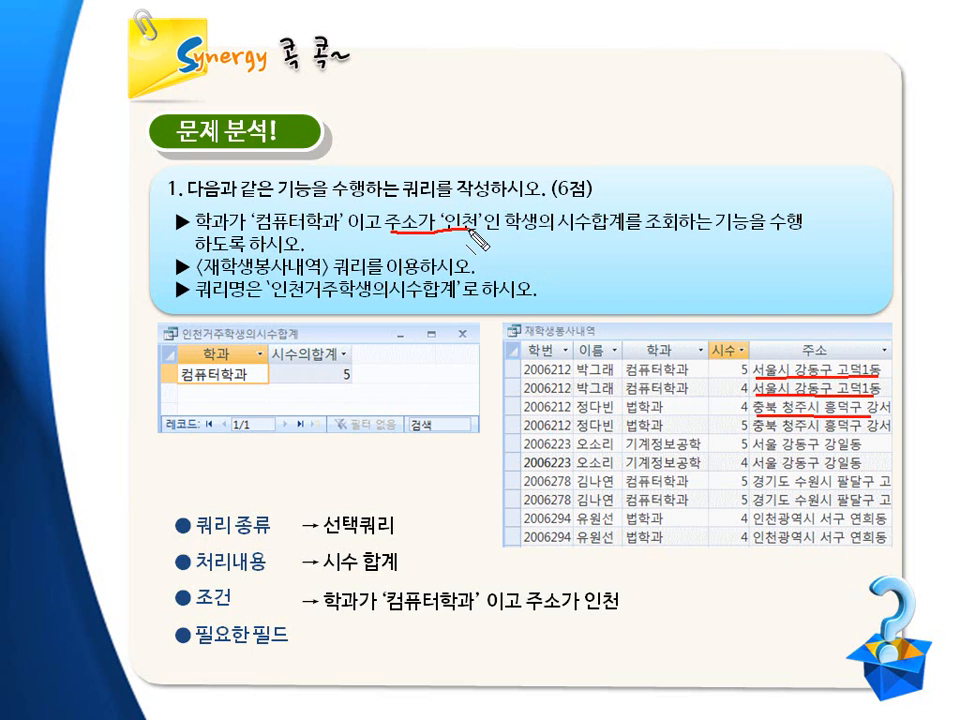
pyautogui.moveTo(758, 549); pyautogui.dragTo(888, 551)
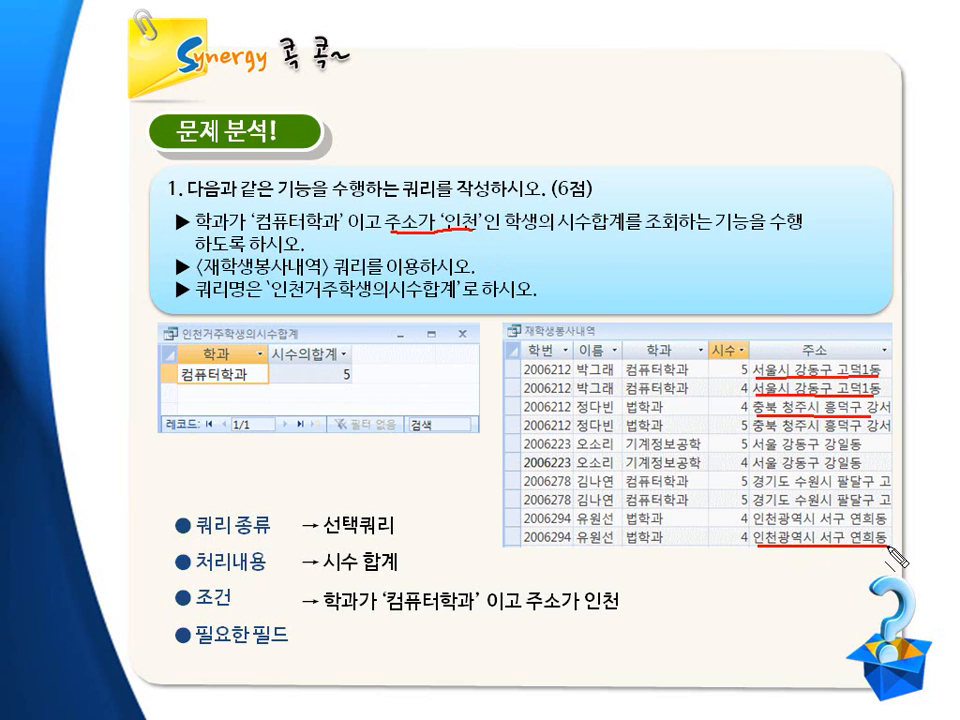
pyautogui.moveTo(757, 552)
pyautogui.mouseDown()
pyautogui.moveTo(753, 530)
pyautogui.moveTo(776, 529)
pyautogui.moveTo(783, 550)
pyautogui.mouseUp()
pyautogui.press('Escape')
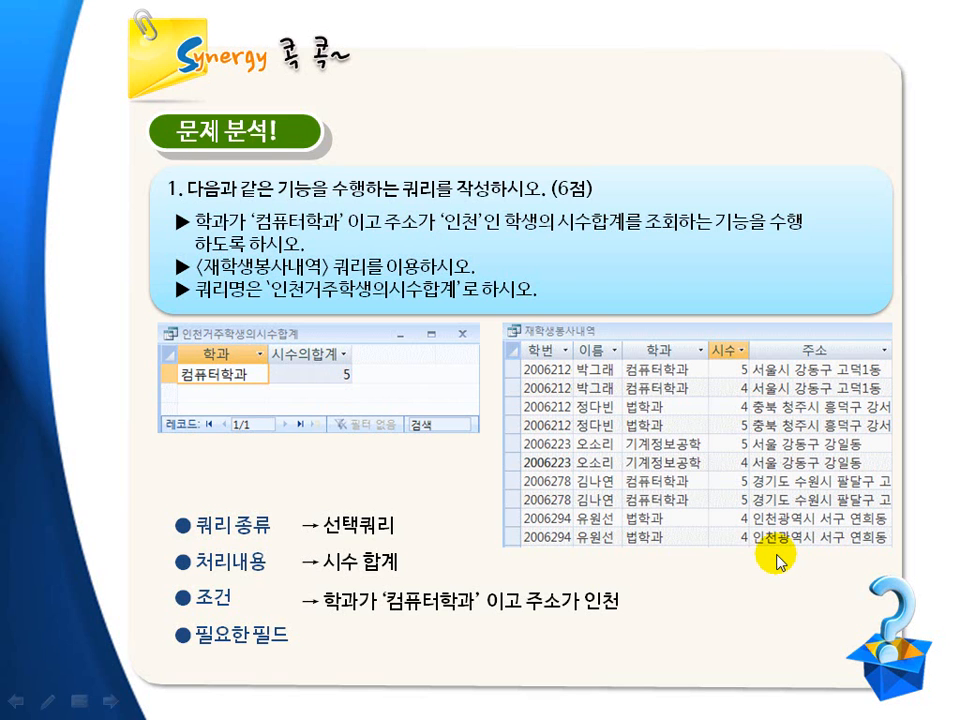
pyautogui.click(778, 563)
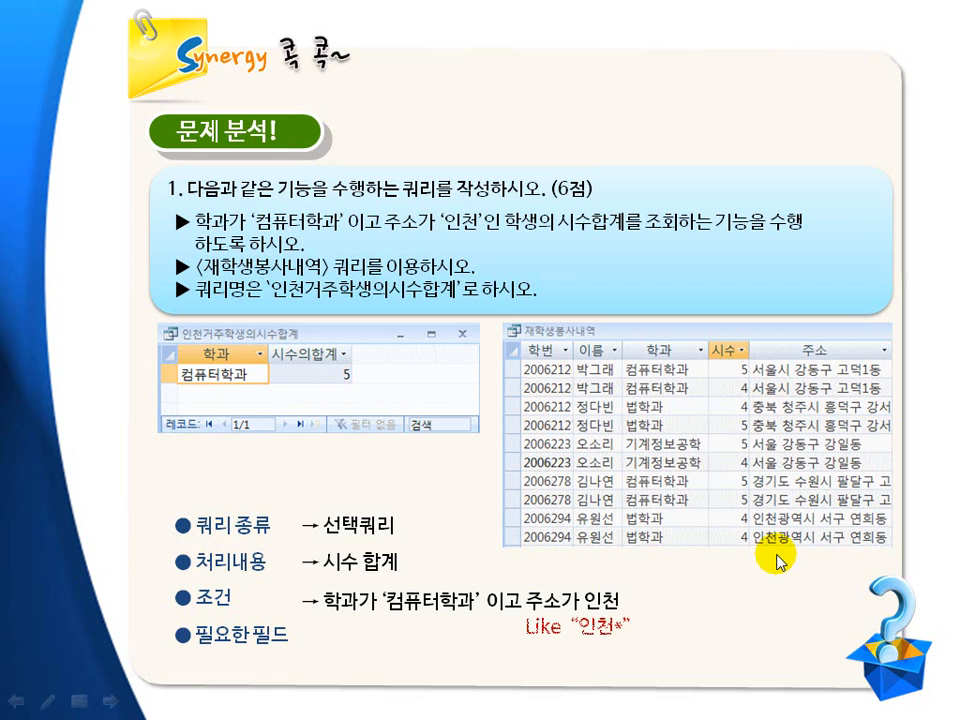
pyautogui.hotkey('ctrl', 'p')
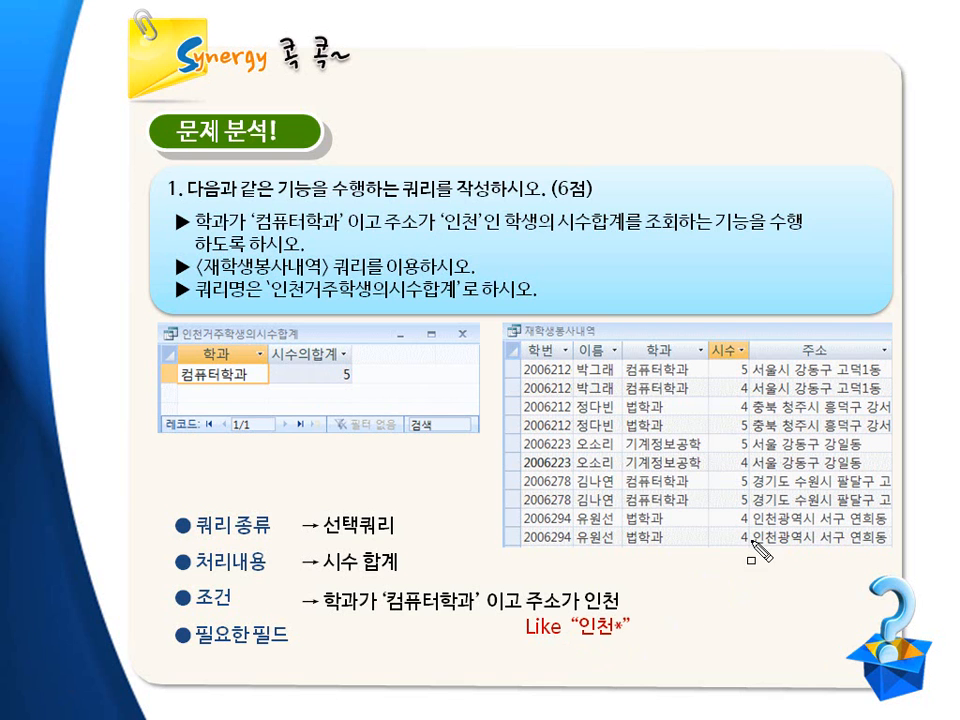
pyautogui.moveTo(753, 531)
pyautogui.mouseDown()
pyautogui.moveTo(757, 549)
pyautogui.moveTo(782, 549)
pyautogui.mouseUp()
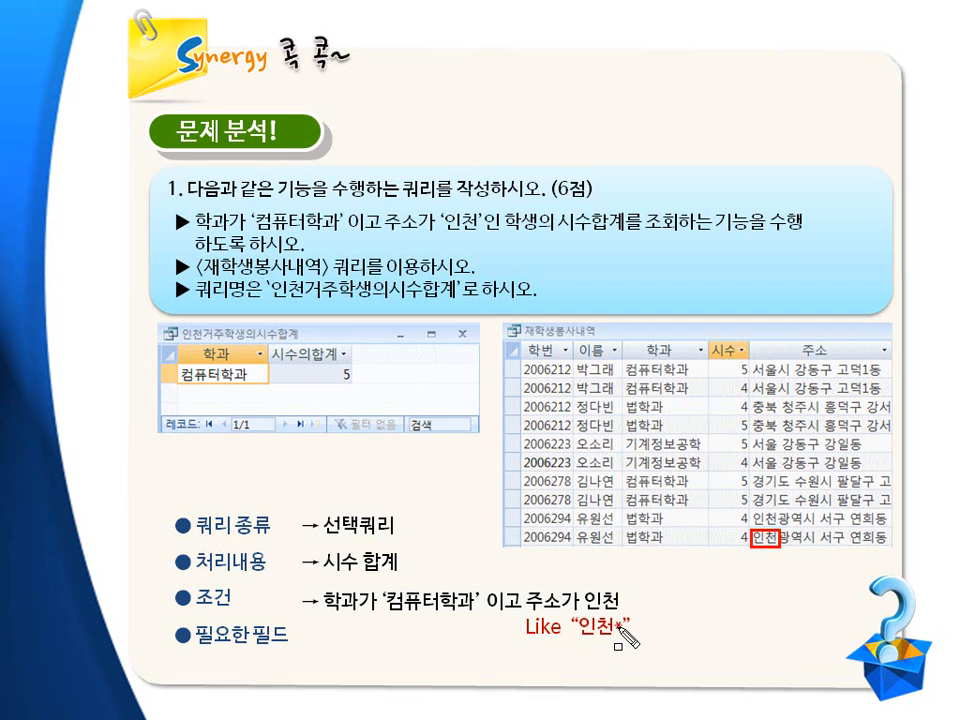
pyautogui.moveTo(615, 621); pyautogui.dragTo(627, 636)
pyautogui.press('Escape')
pyautogui.click(634, 636)
pyautogui.hotkey('ctrl', 'shift', 'd')
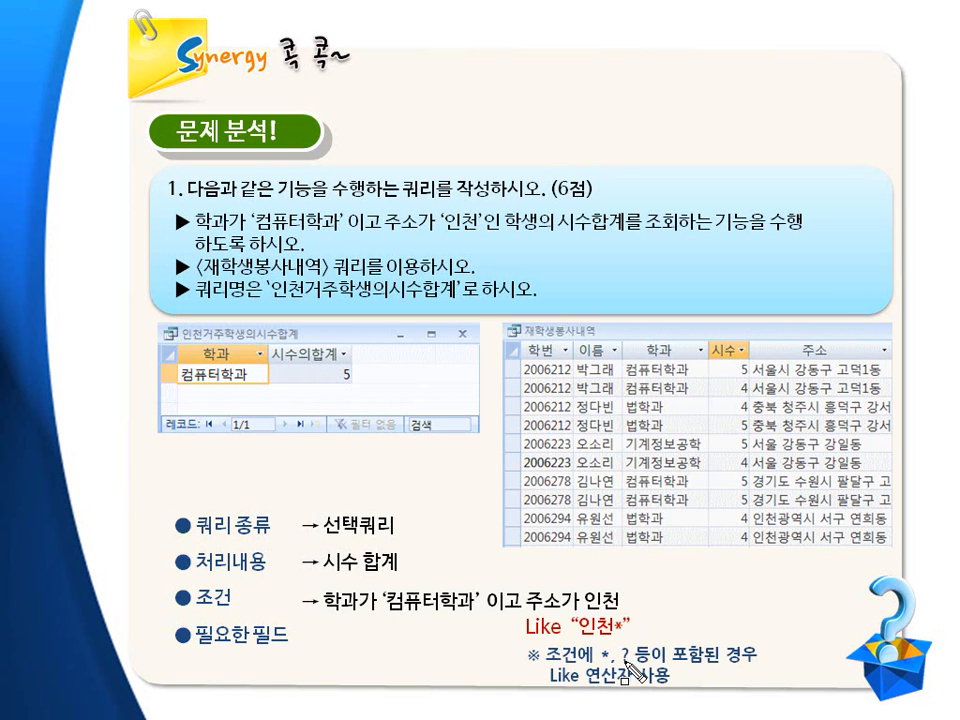
pyautogui.moveTo(597, 647); pyautogui.dragTo(617, 665)
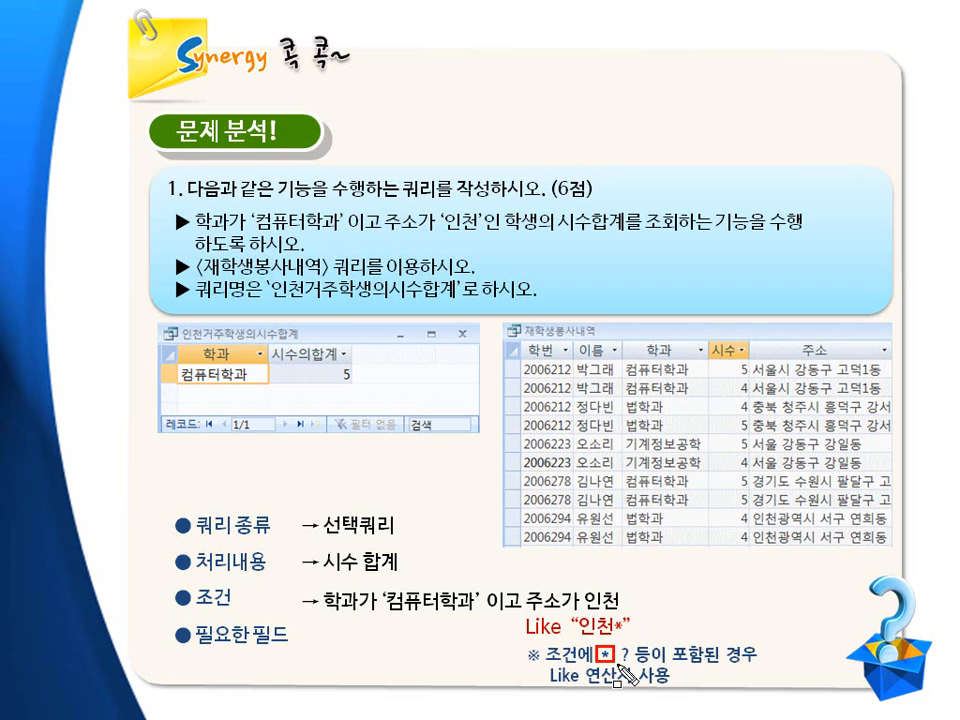
pyautogui.moveTo(619, 643); pyautogui.dragTo(633, 665)
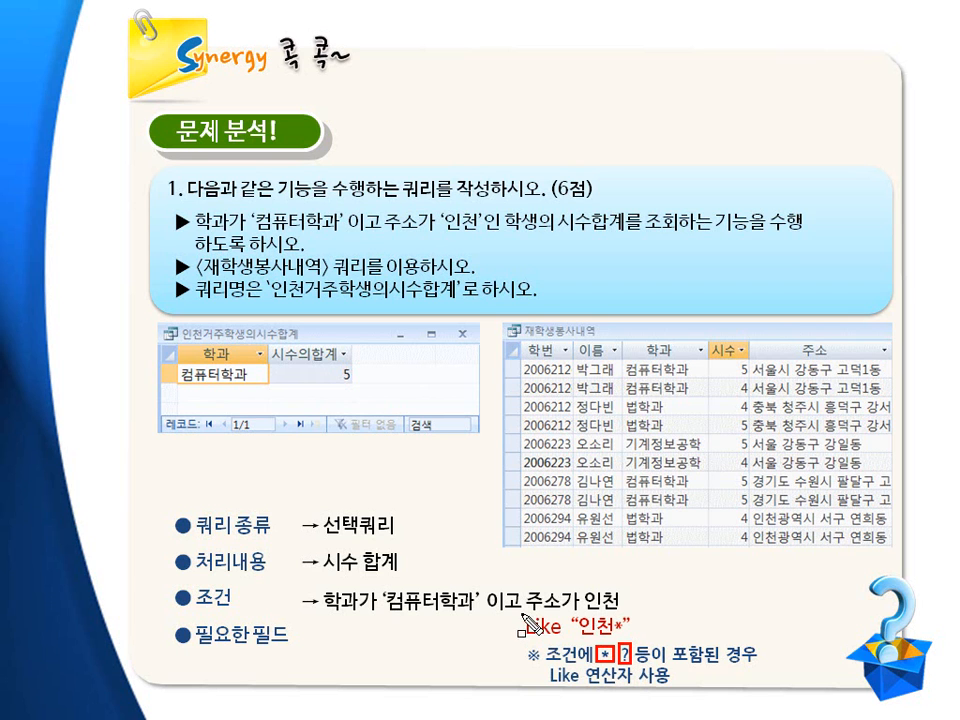
pyautogui.moveTo(520, 614); pyautogui.dragTo(558, 639)
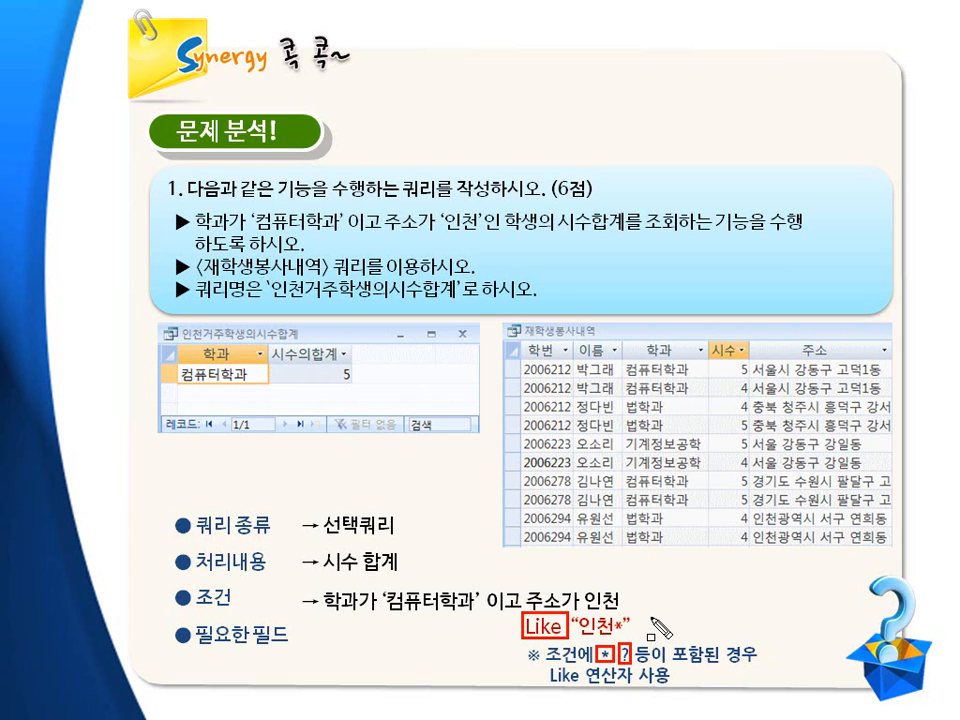
pyautogui.moveTo(160, 335)
pyautogui.mouseDown()
pyautogui.moveTo(321, 392)
pyautogui.moveTo(368, 395)
pyautogui.mouseUp()
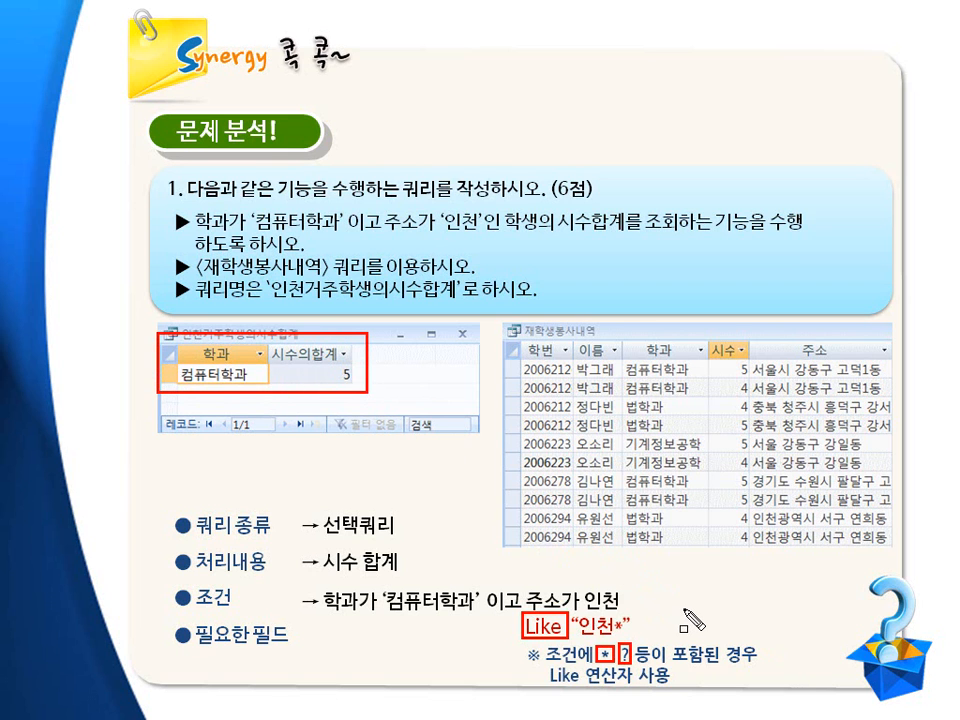
pyautogui.press('Escape')
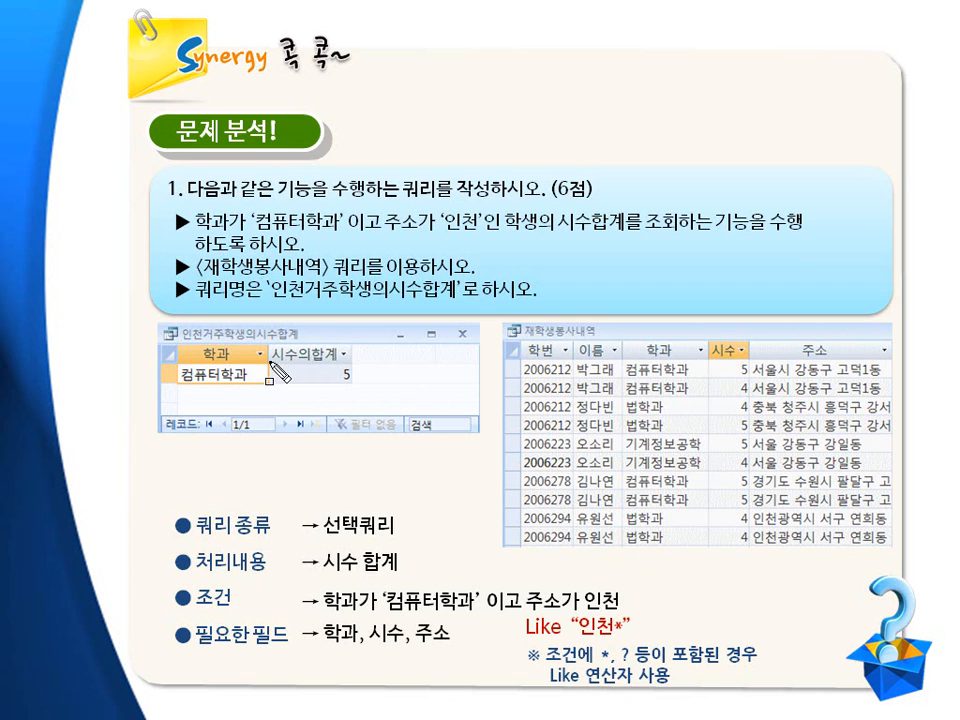
pyautogui.moveTo(711, 342)
pyautogui.mouseDown()
pyautogui.moveTo(728, 340)
pyautogui.moveTo(749, 363)
pyautogui.moveTo(767, 343)
pyautogui.moveTo(864, 364)
pyautogui.mouseUp()
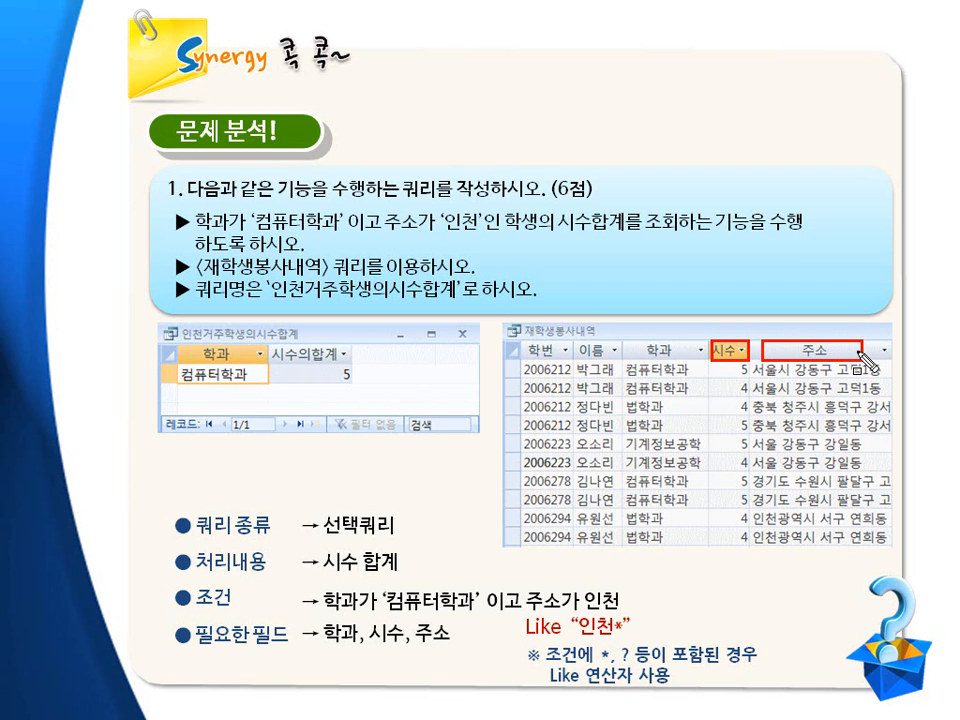
pyautogui.moveTo(318, 619)
pyautogui.mouseDown()
pyautogui.moveTo(363, 649)
pyautogui.moveTo(406, 655)
pyautogui.moveTo(424, 640)
pyautogui.moveTo(450, 653)
pyautogui.mouseUp()
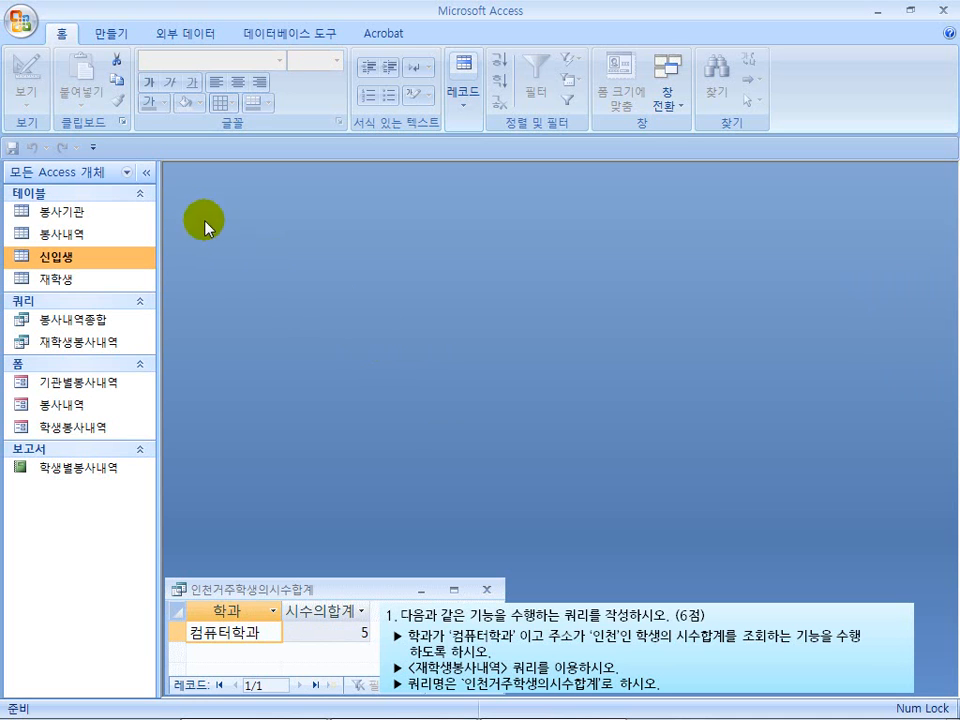
# Look at the query types offered by the Query Wizard and close it without creating a query
pyautogui.click(113, 35)
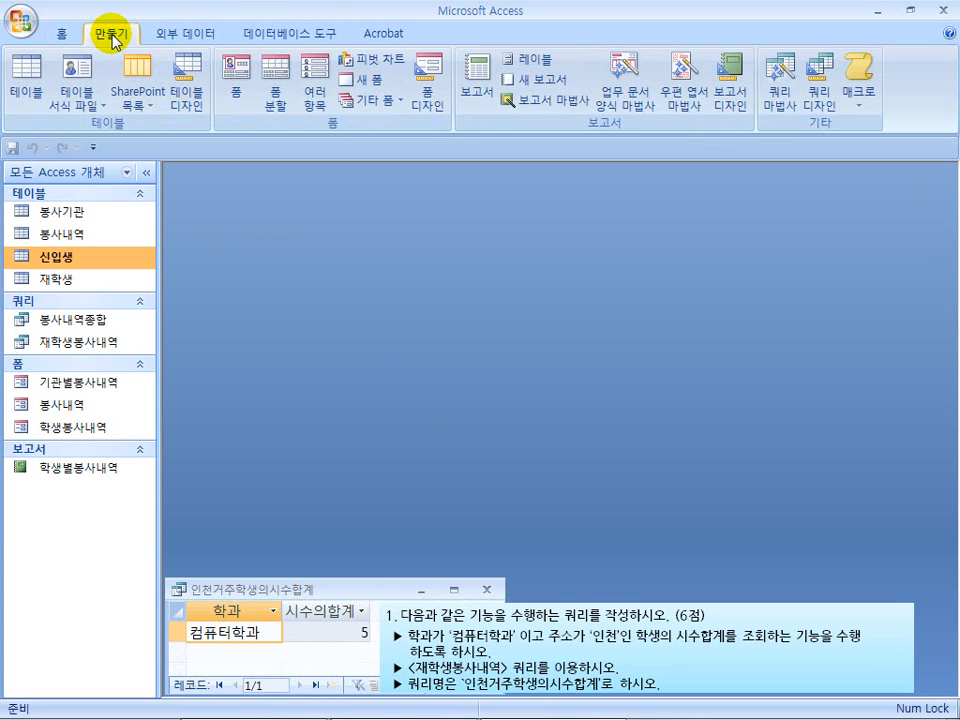
pyautogui.moveTo(762, 70)
pyautogui.mouseDown()
pyautogui.moveTo(825, 140)
pyautogui.moveTo(842, 138)
pyautogui.mouseUp()
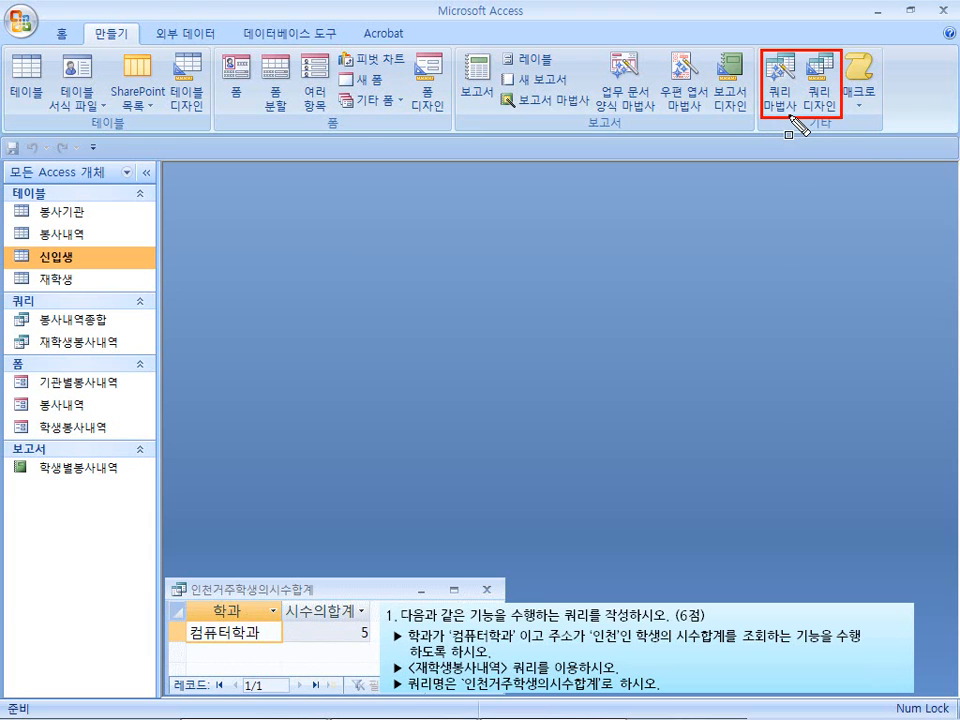
pyautogui.press('Escape')
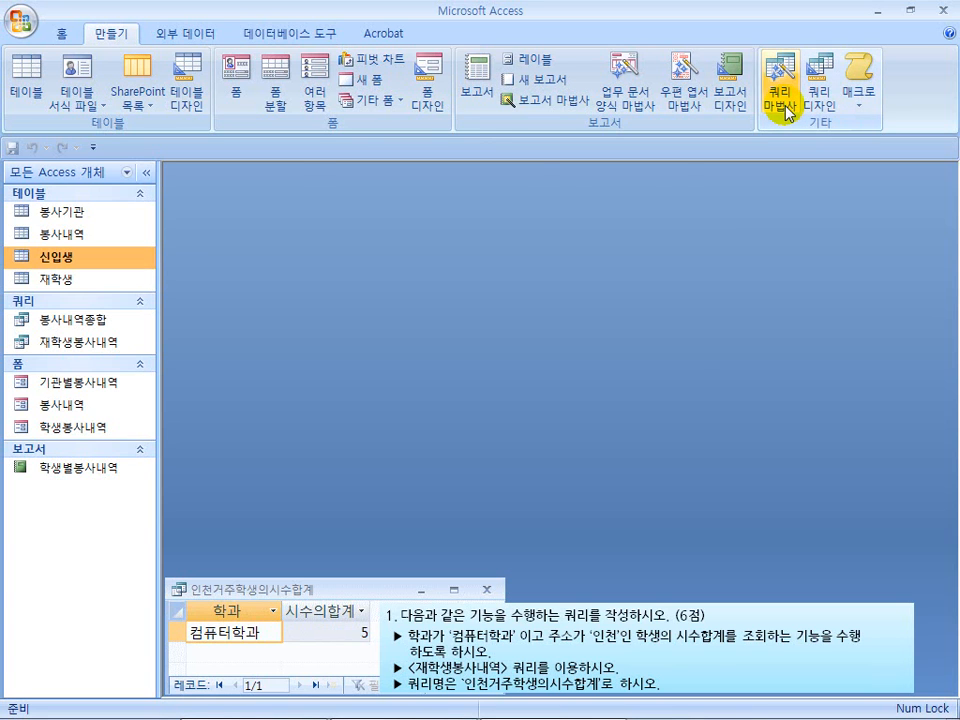
pyautogui.click(785, 108)
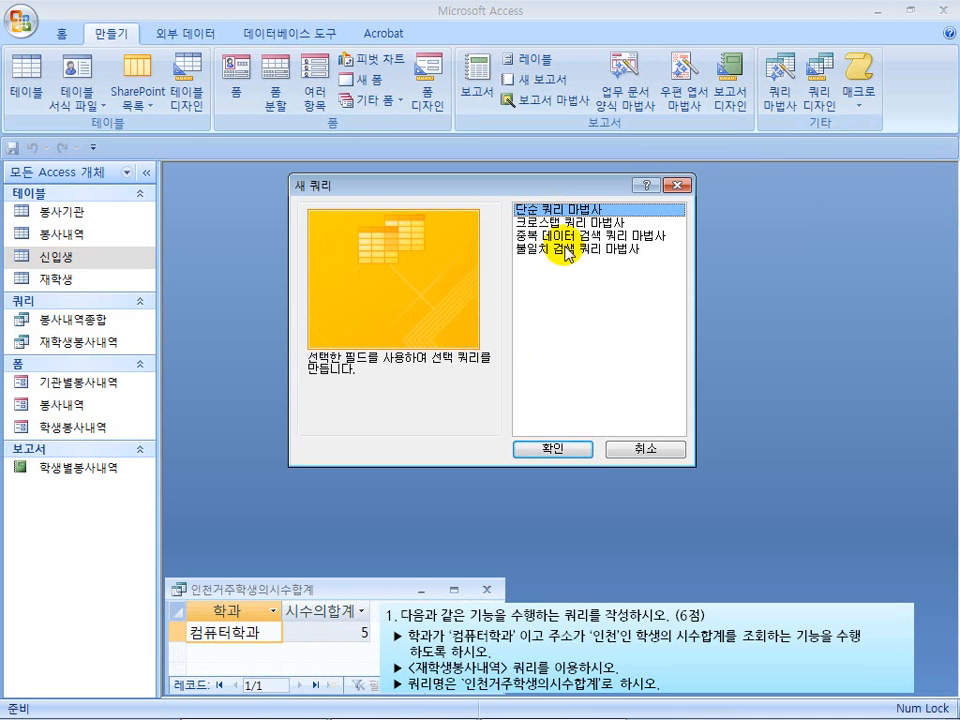
pyautogui.click(676, 188)
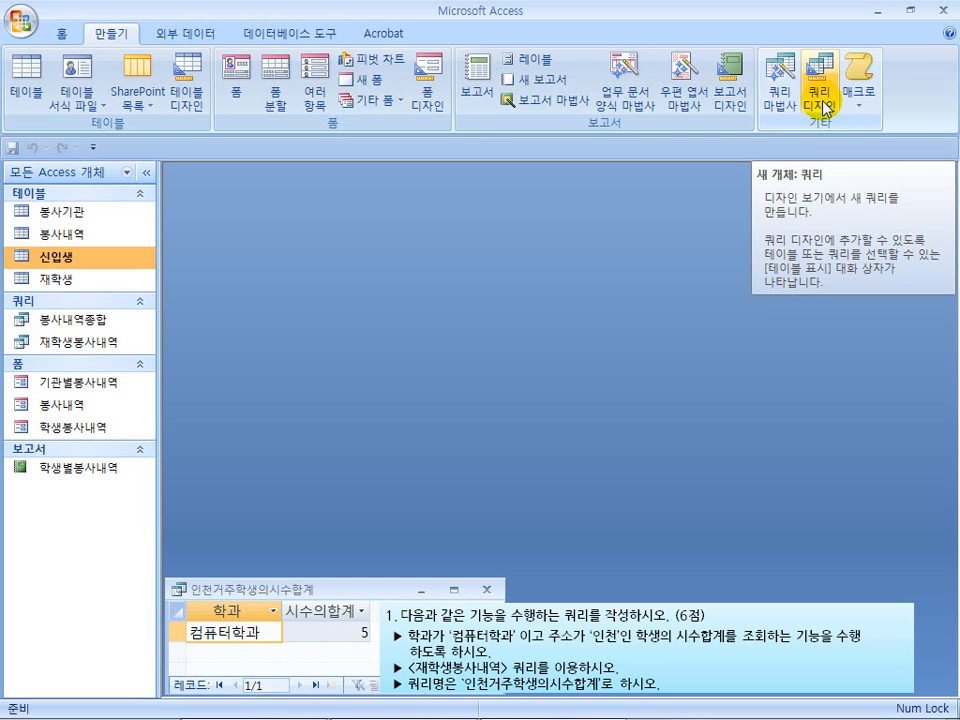
# Create a new query in design view with the 재학생봉사내역 query as its source
pyautogui.click(822, 100)
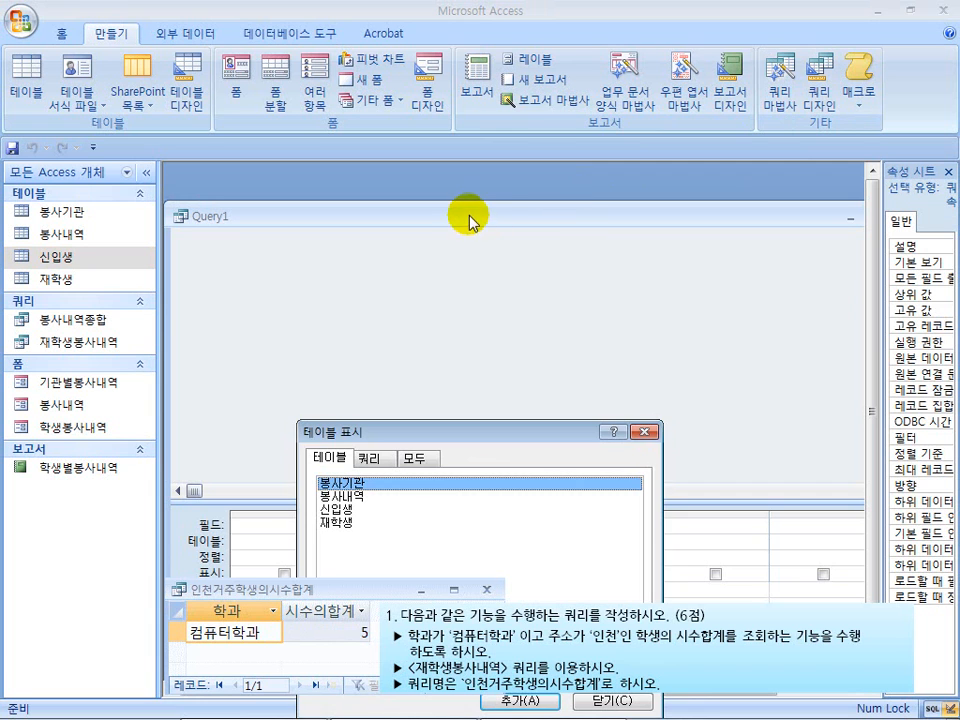
pyautogui.moveTo(407, 433); pyautogui.dragTo(400, 247)
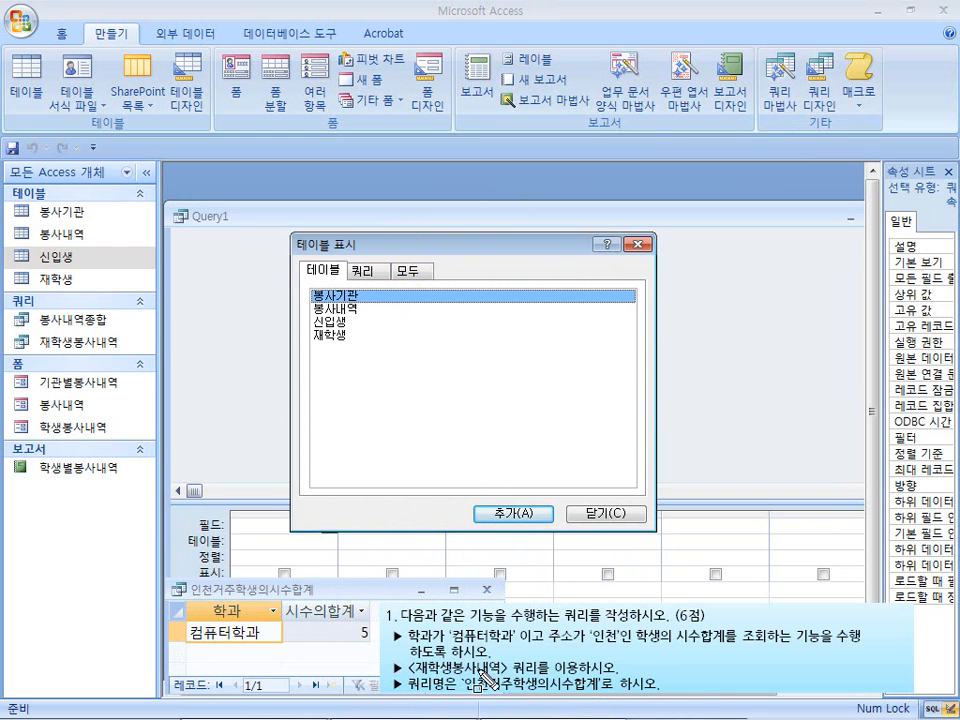
pyautogui.moveTo(422, 670)
pyautogui.mouseDown()
pyautogui.moveTo(489, 688)
pyautogui.moveTo(543, 682)
pyautogui.mouseUp()
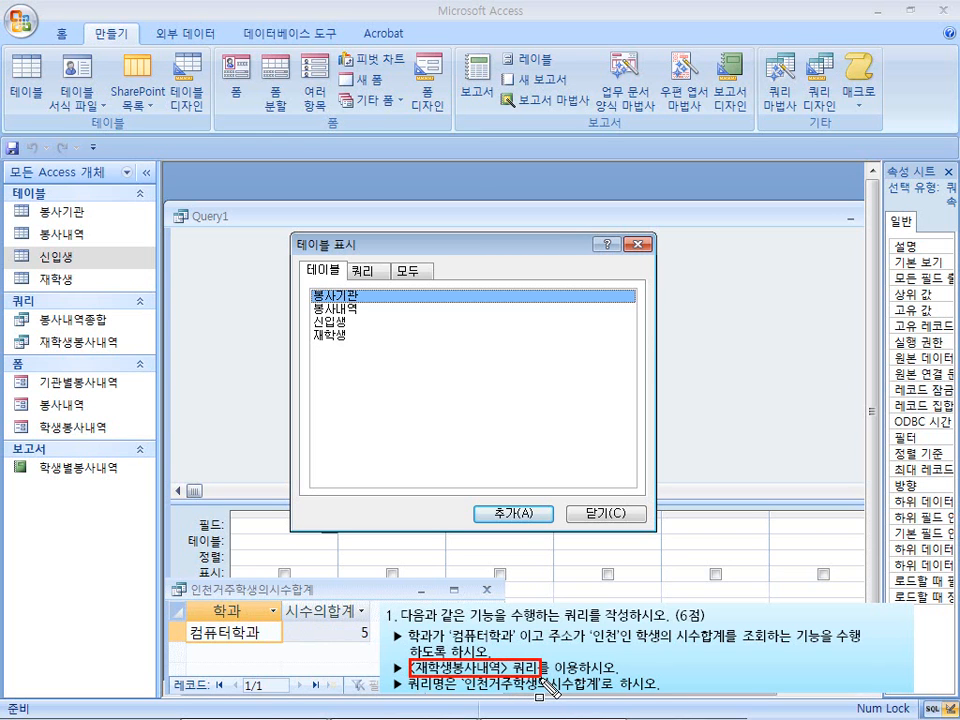
pyautogui.press('Escape')
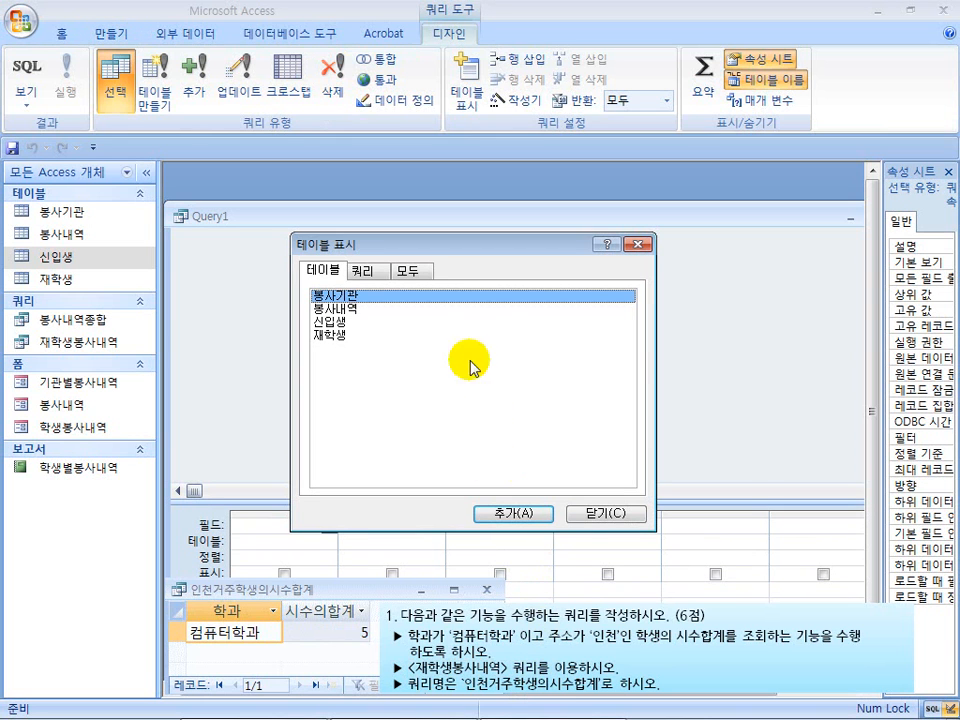
pyautogui.click(364, 278)
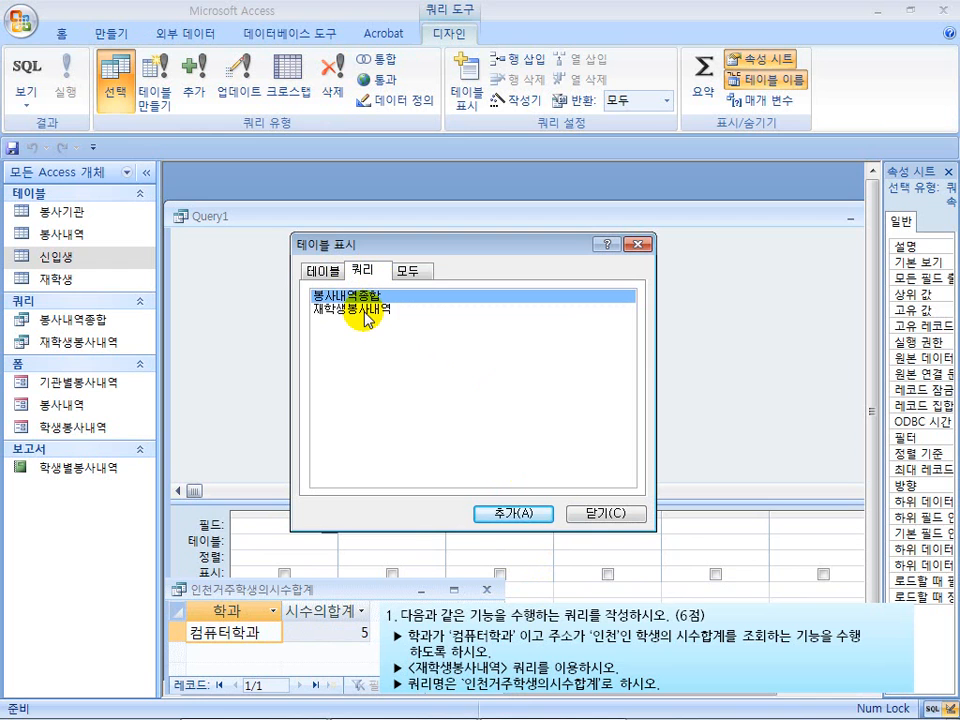
pyautogui.click(366, 310)
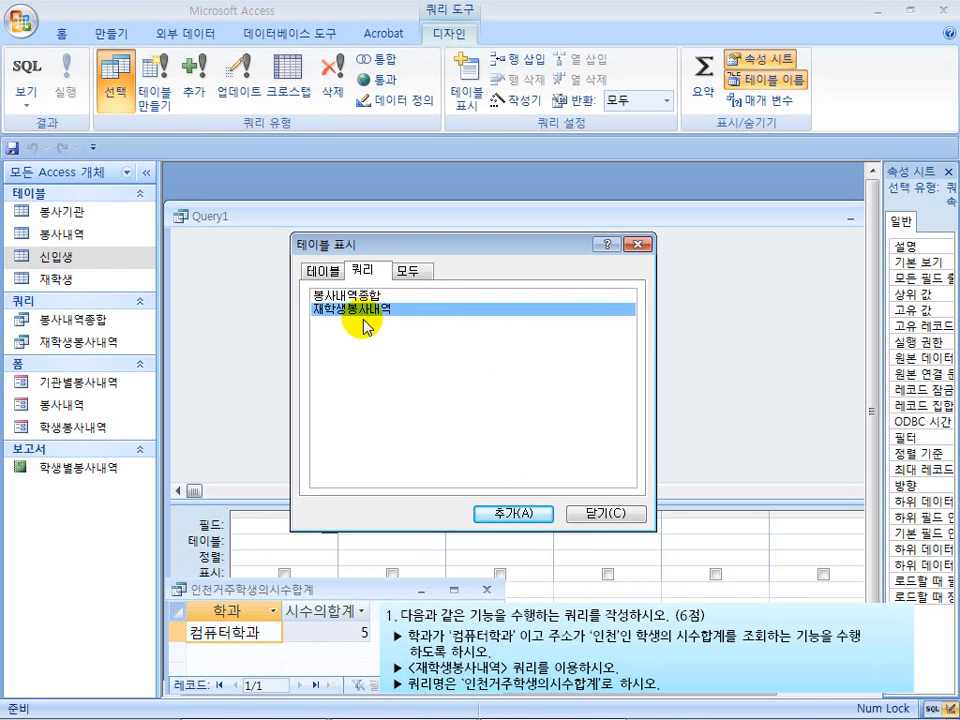
pyautogui.click(505, 518)
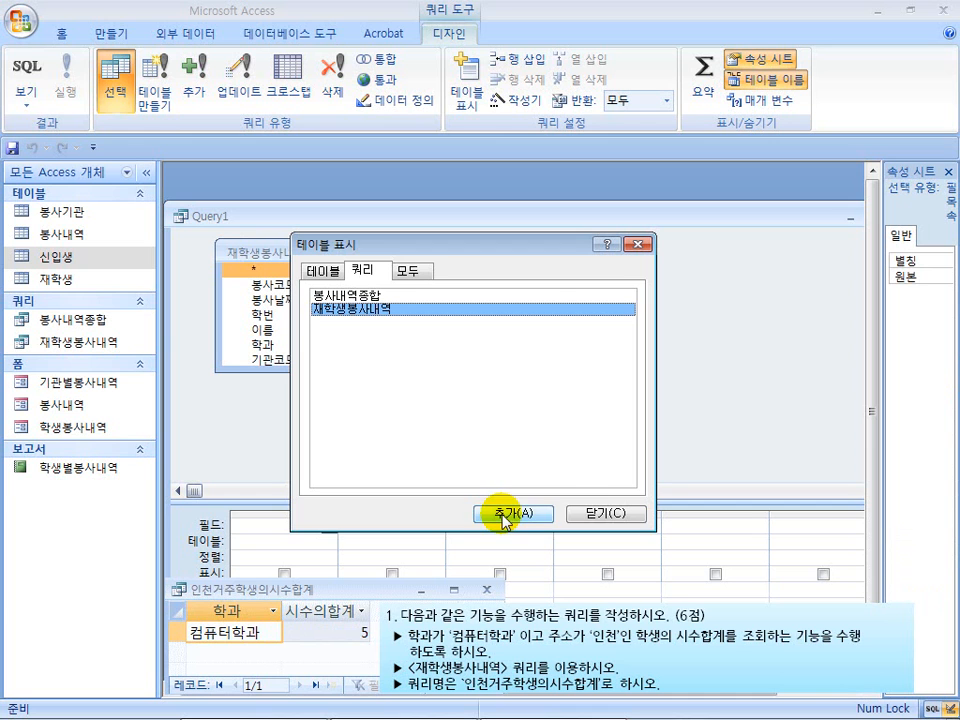
pyautogui.click(606, 514)
# Move the Query1 window higher and lengthen the 재학생봉사내역 field list to show more fields
pyautogui.click(277, 253)
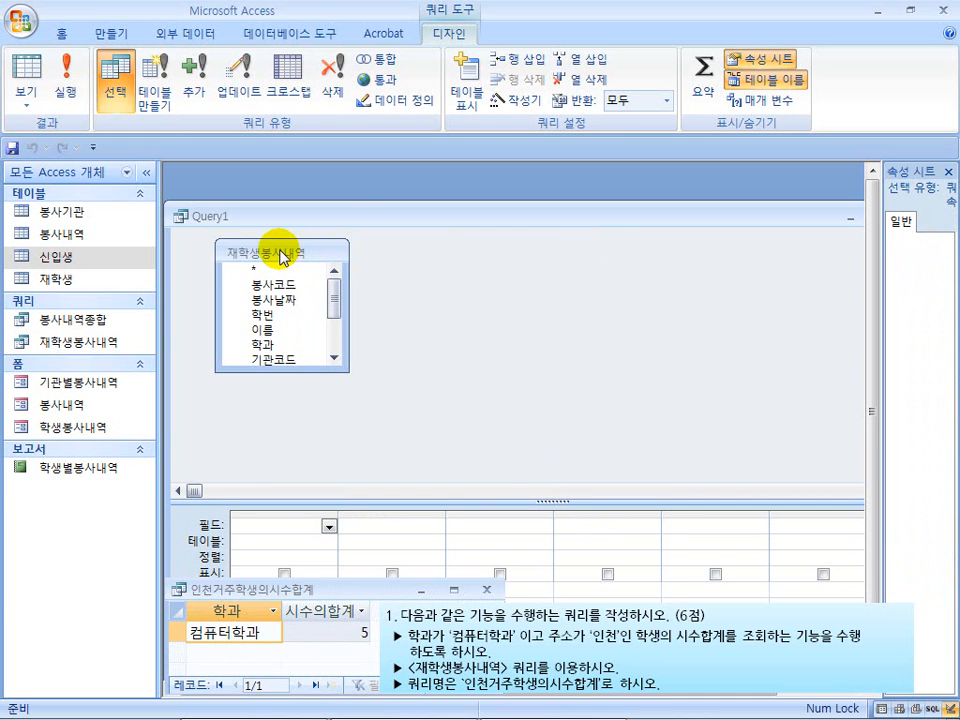
pyautogui.moveTo(343, 228); pyautogui.dragTo(354, 189)
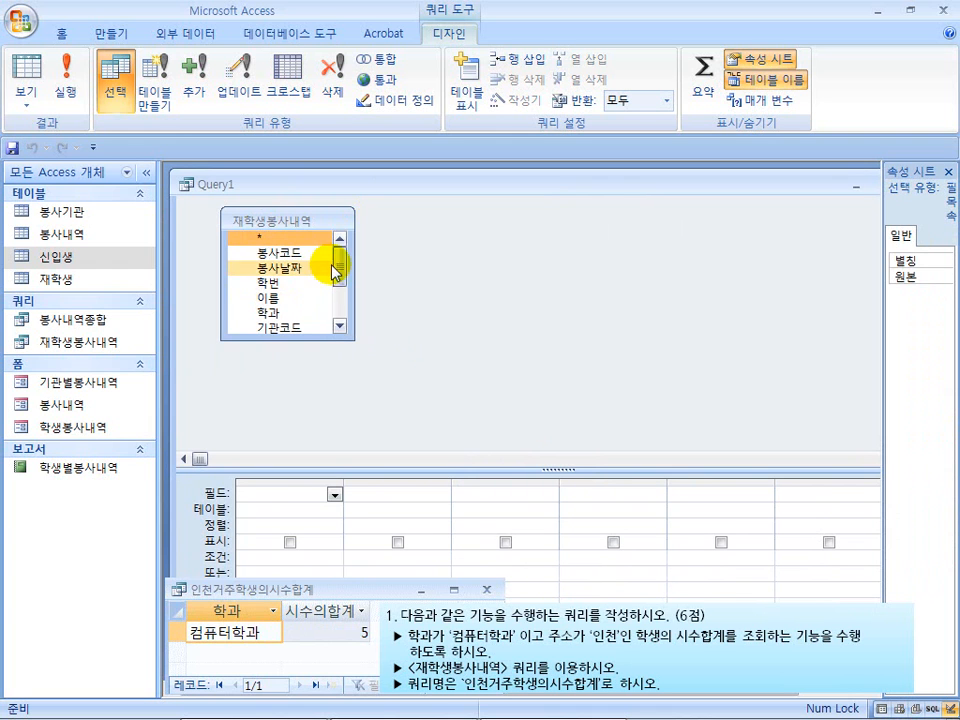
pyautogui.moveTo(336, 261)
pyautogui.mouseDown()
pyautogui.moveTo(336, 296)
pyautogui.moveTo(336, 264)
pyautogui.mouseUp()
pyautogui.moveTo(306, 339); pyautogui.dragTo(300, 386)
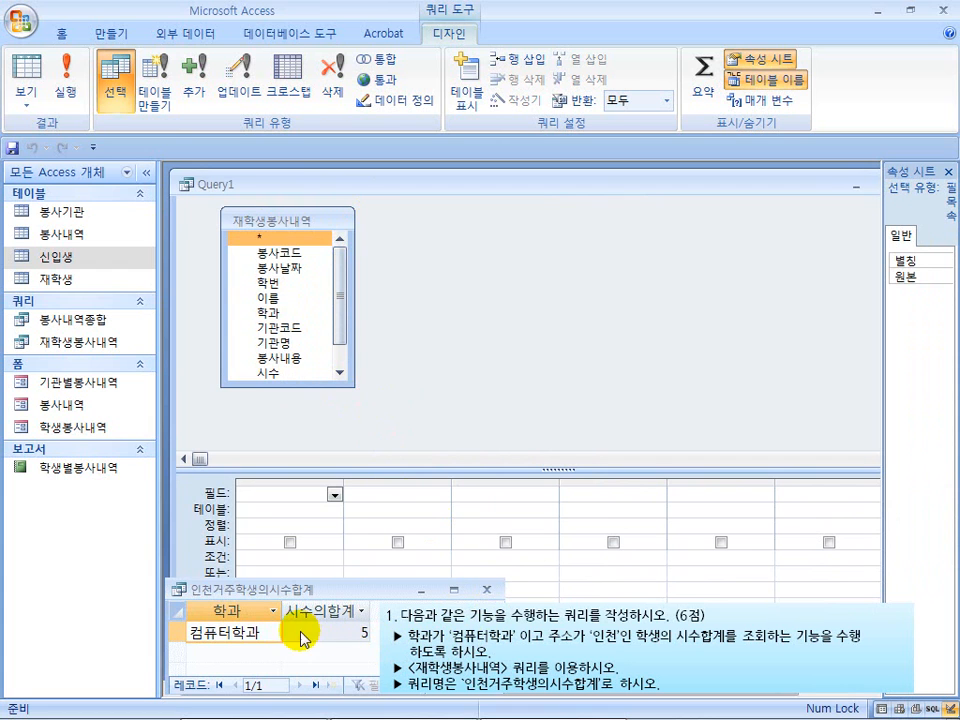
# Add the 학과, 시수 and 주소 fields of 재학생봉사내역 to the query design grid
pyautogui.moveTo(187, 598)
pyautogui.mouseDown()
pyautogui.moveTo(315, 650)
pyautogui.moveTo(634, 648)
pyautogui.mouseUp()
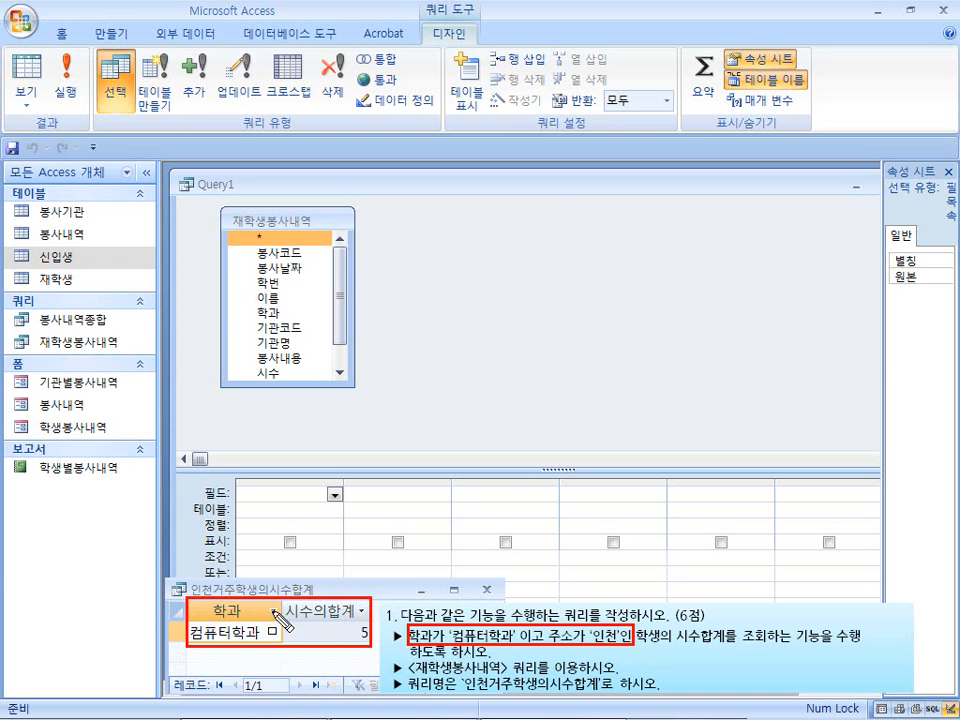
pyautogui.press('Escape')
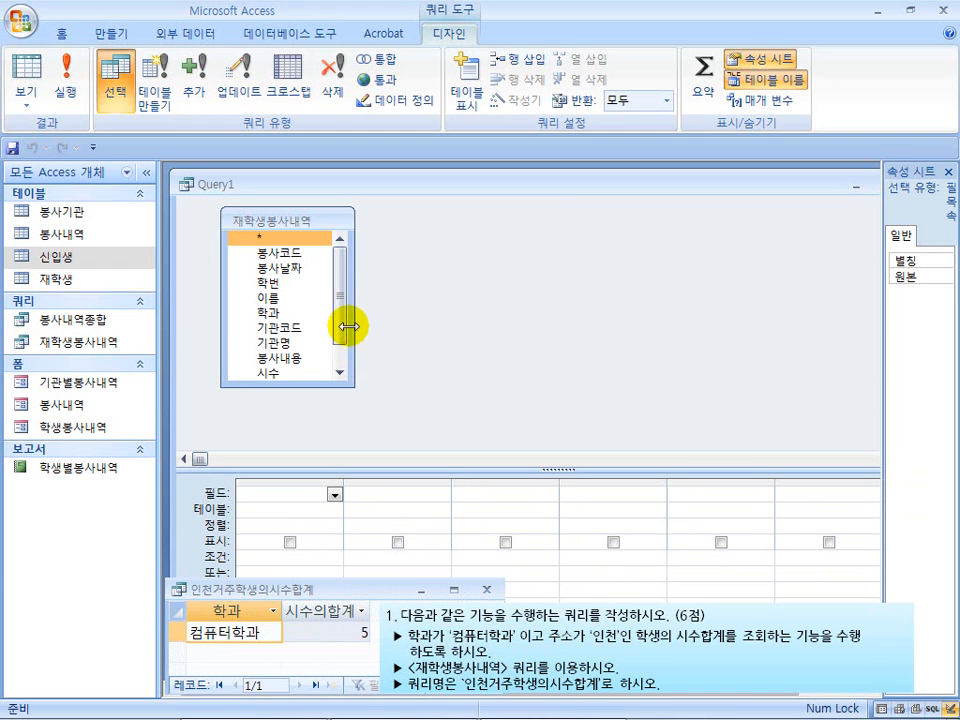
pyautogui.moveTo(338, 319); pyautogui.dragTo(338, 347)
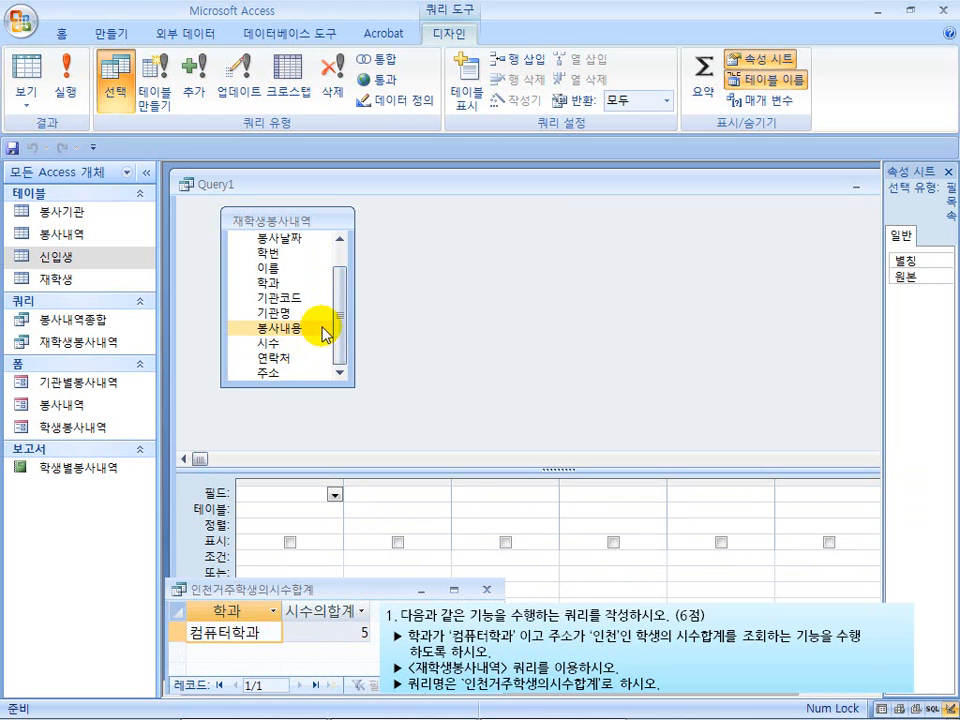
pyautogui.moveTo(338, 318); pyautogui.dragTo(343, 306)
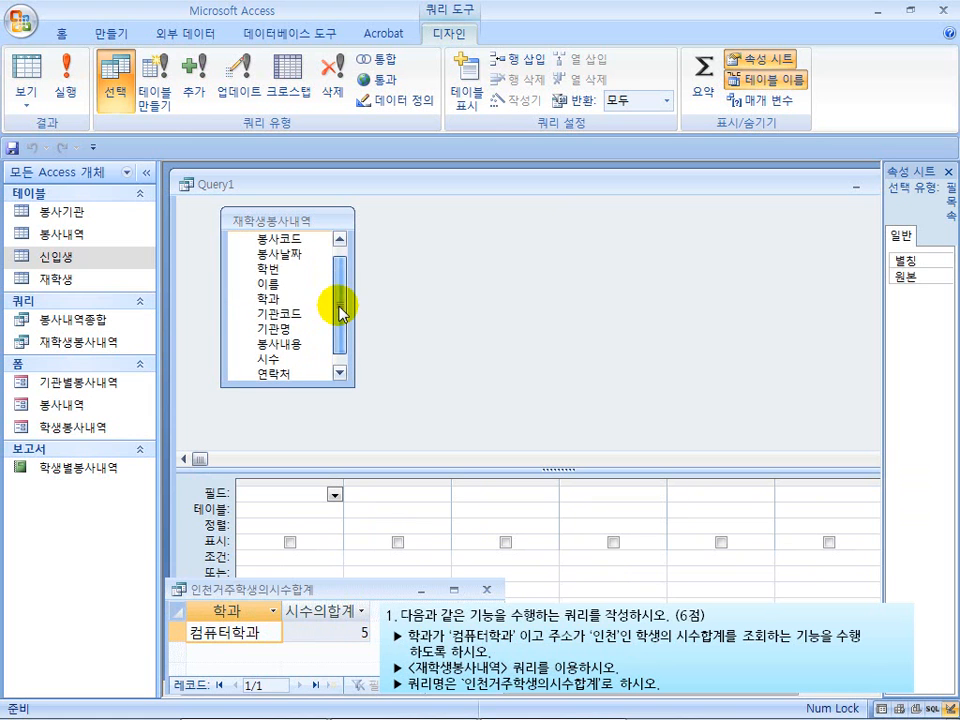
pyautogui.doubleClick(286, 302)
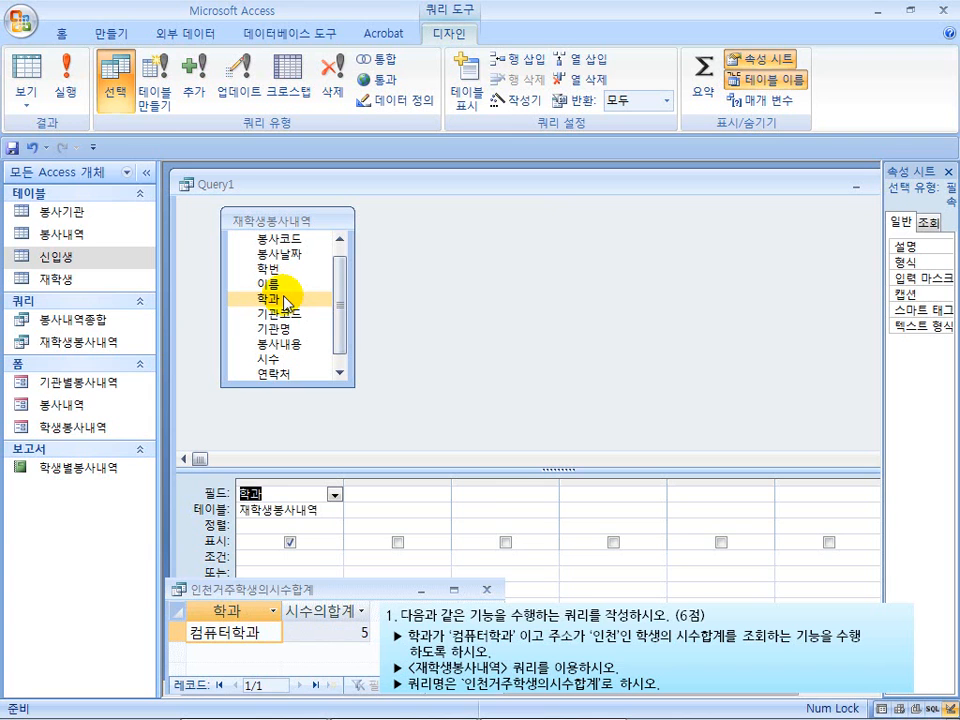
pyautogui.moveTo(337, 328); pyautogui.dragTo(329, 349)
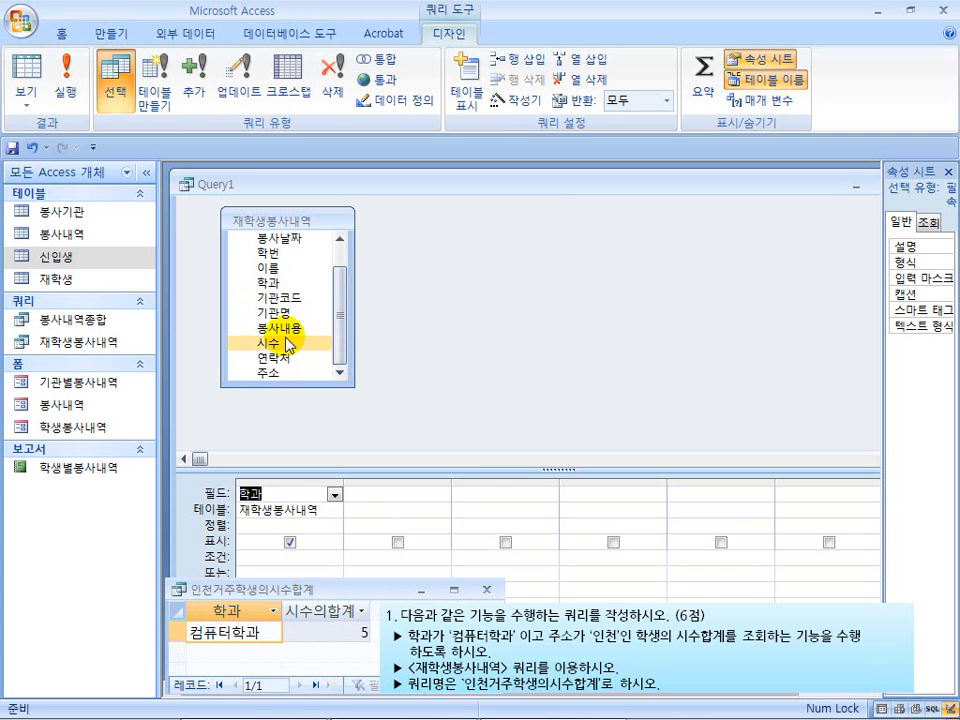
pyautogui.doubleClick(289, 343)
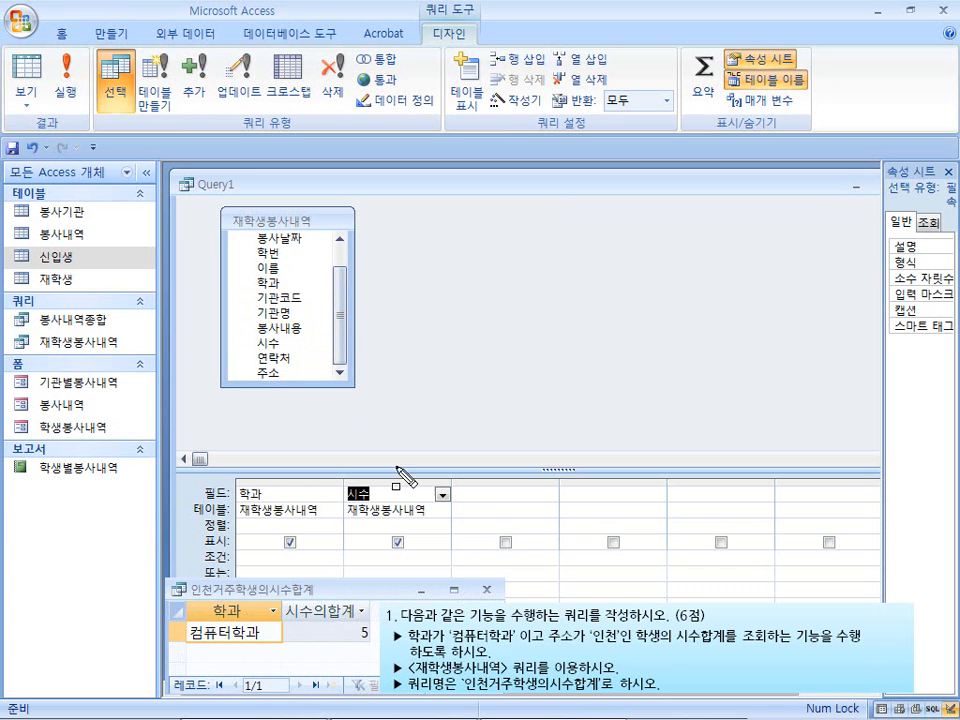
pyautogui.moveTo(407, 625)
pyautogui.mouseDown()
pyautogui.moveTo(437, 645)
pyautogui.moveTo(623, 650)
pyautogui.mouseUp()
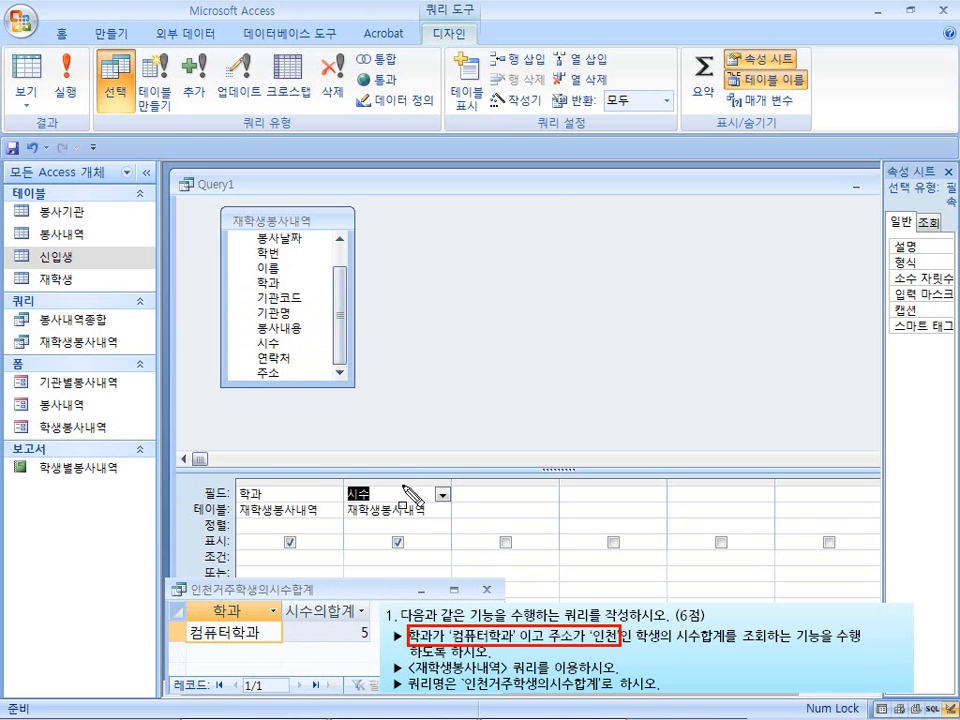
pyautogui.press('Escape')
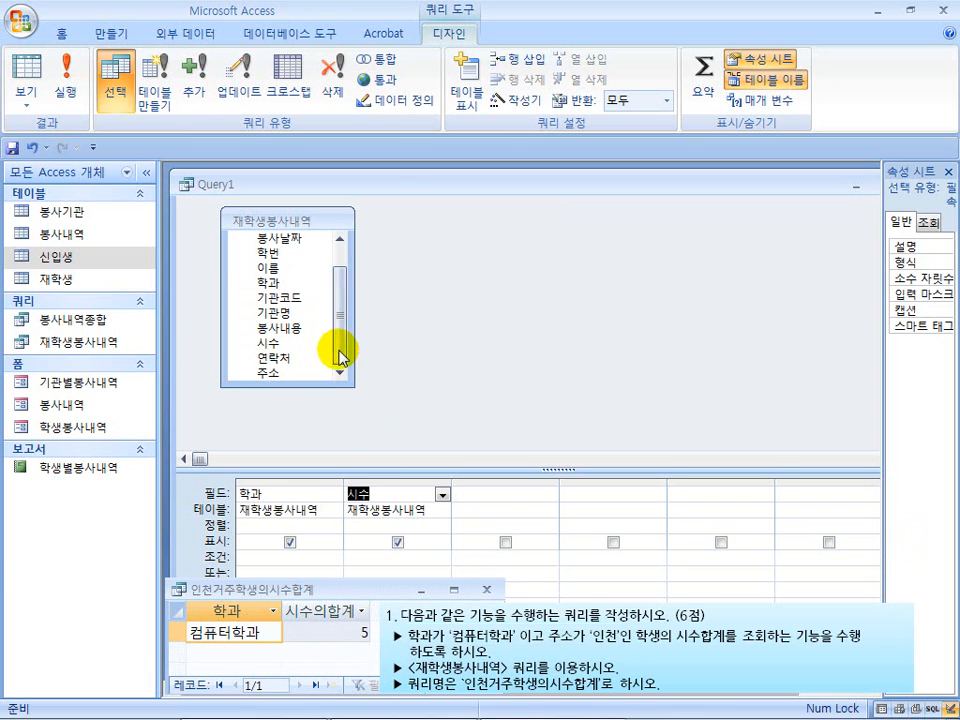
pyautogui.click(289, 374)
pyautogui.doubleClick(289, 374)
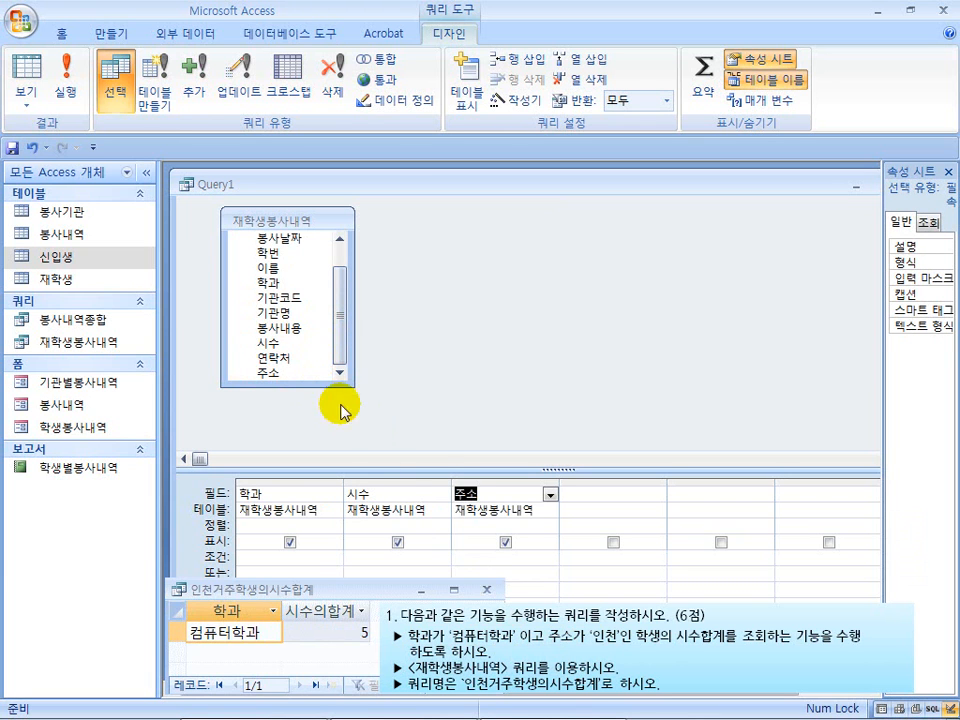
# Enlarge the query's design grid area and turn on the 요약 (totals) row for its fields
pyautogui.moveTo(430, 474); pyautogui.dragTo(424, 430)
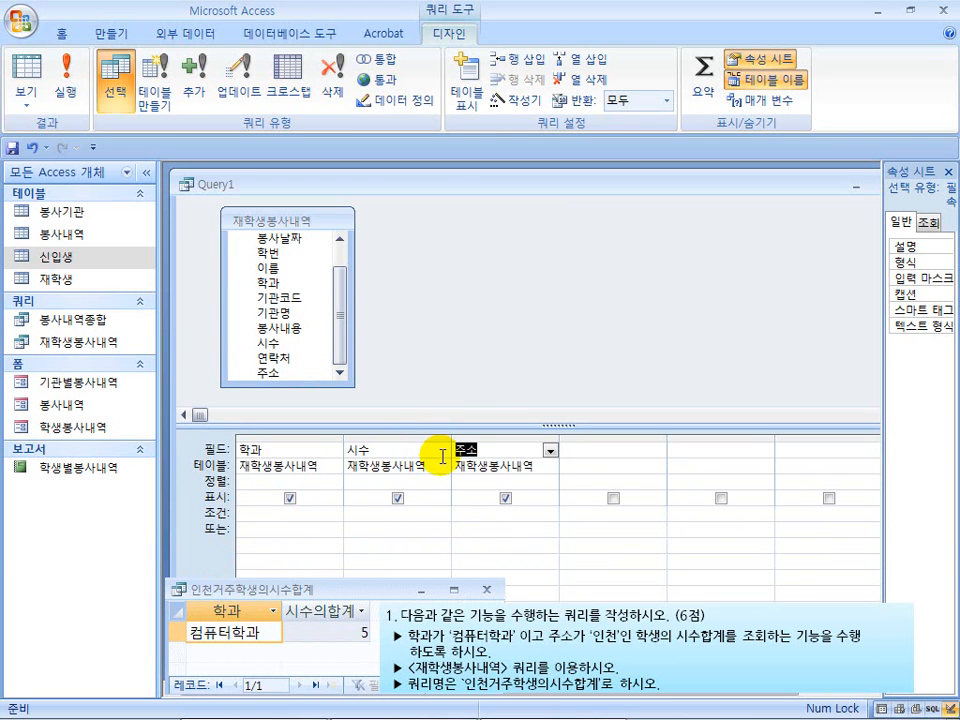
pyautogui.hotkey('ctrl', 'shift', 'd')
pyautogui.moveTo(339, 438)
pyautogui.mouseDown()
pyautogui.moveTo(392, 485)
pyautogui.moveTo(452, 483)
pyautogui.mouseUp()
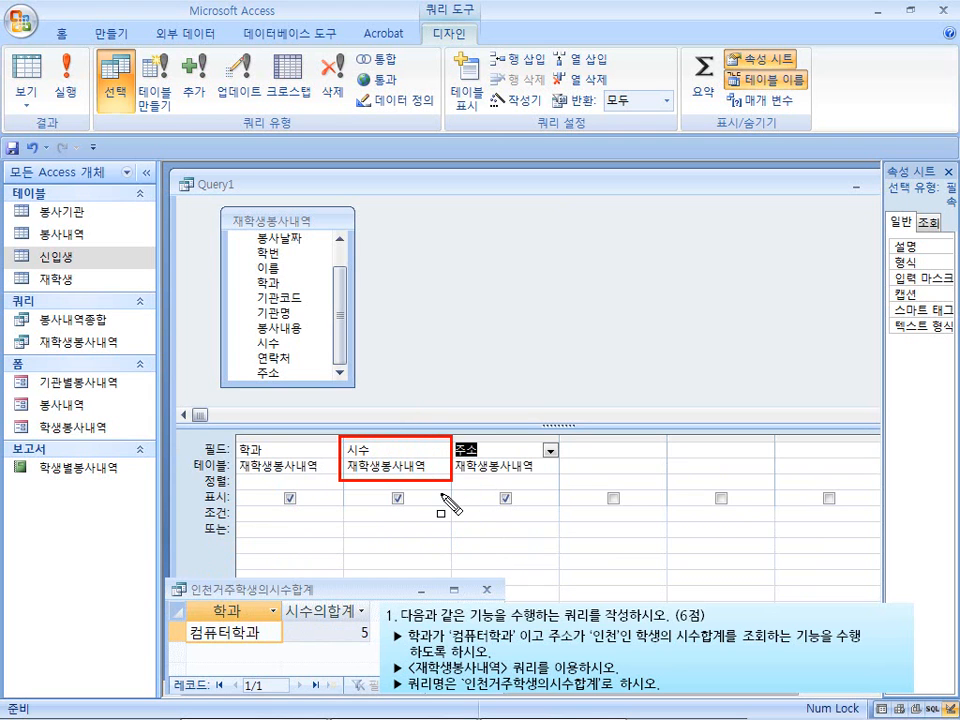
pyautogui.moveTo(237, 440); pyautogui.dragTo(338, 482)
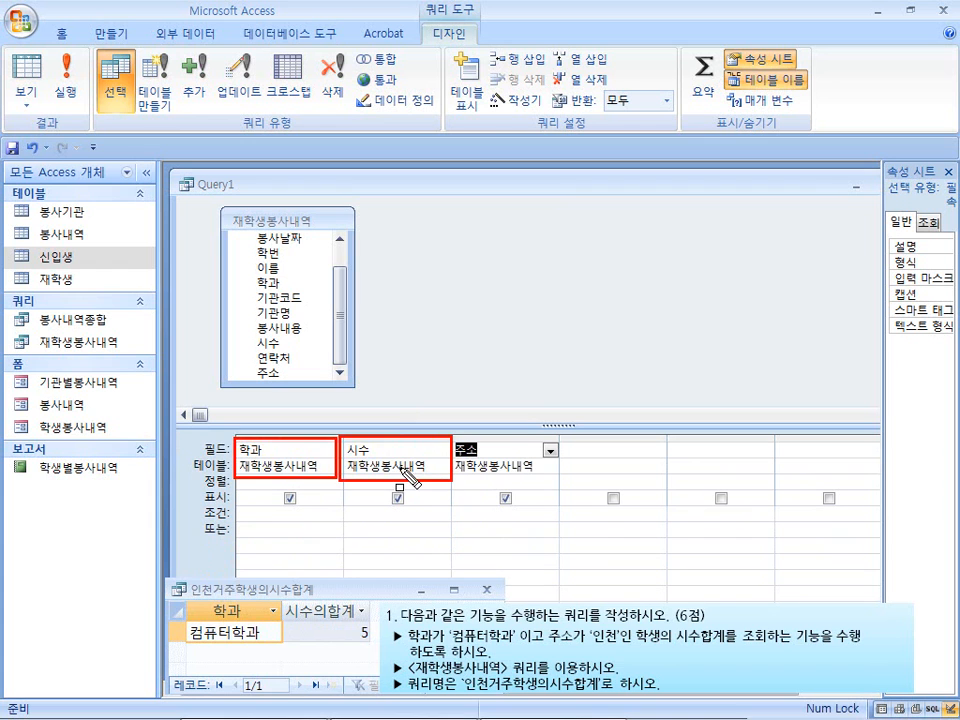
pyautogui.press('Escape')
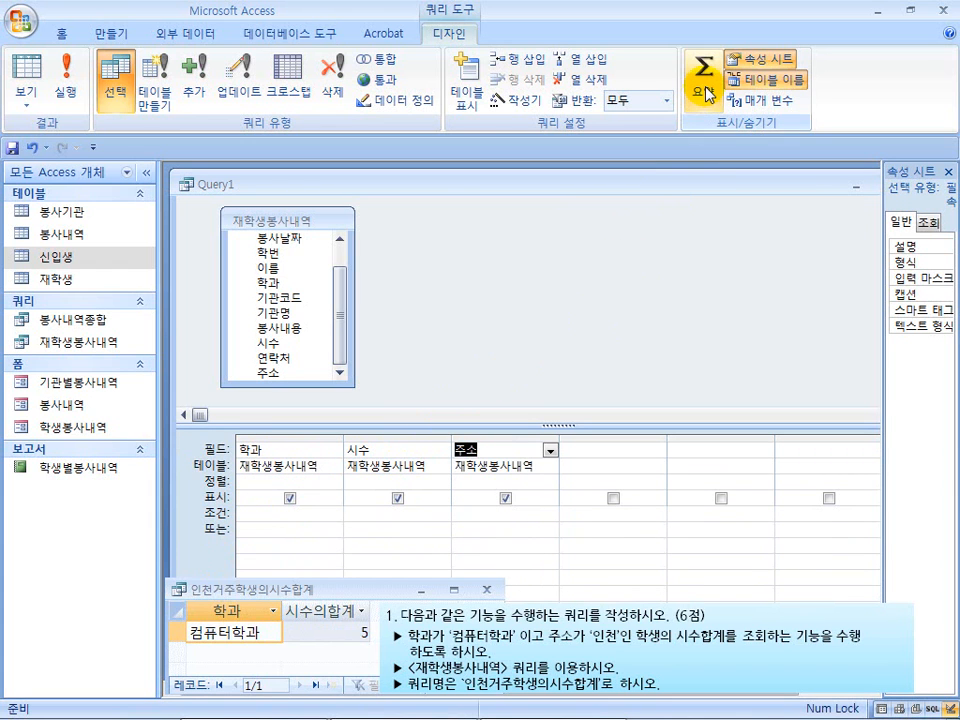
pyautogui.hotkey('ctrl', 'shift', 'd')
pyautogui.moveTo(683, 49); pyautogui.dragTo(723, 115)
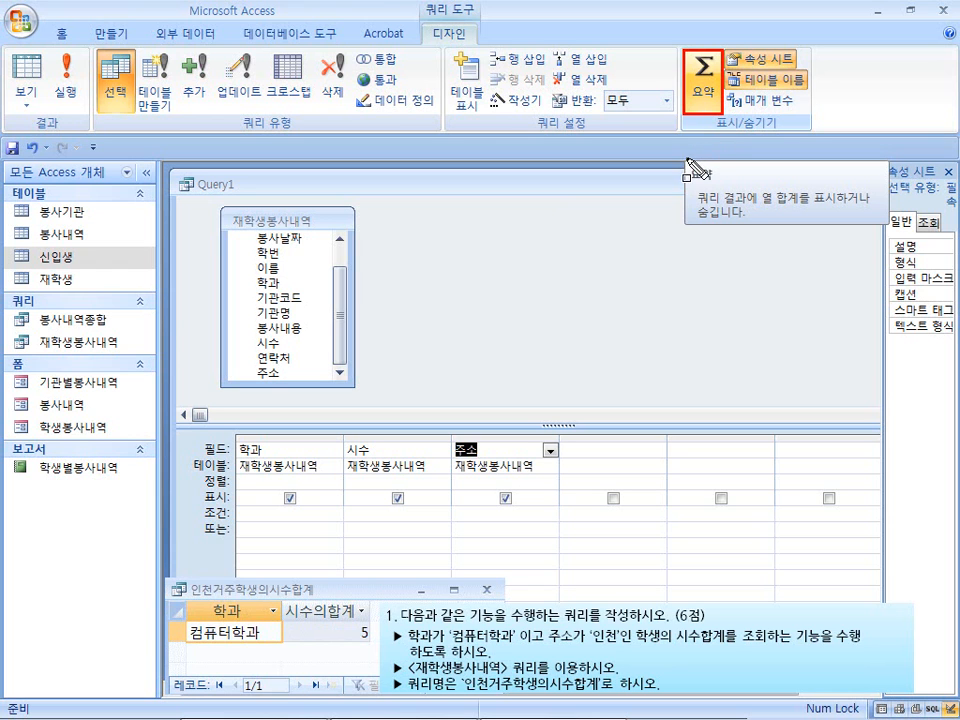
pyautogui.press('Escape')
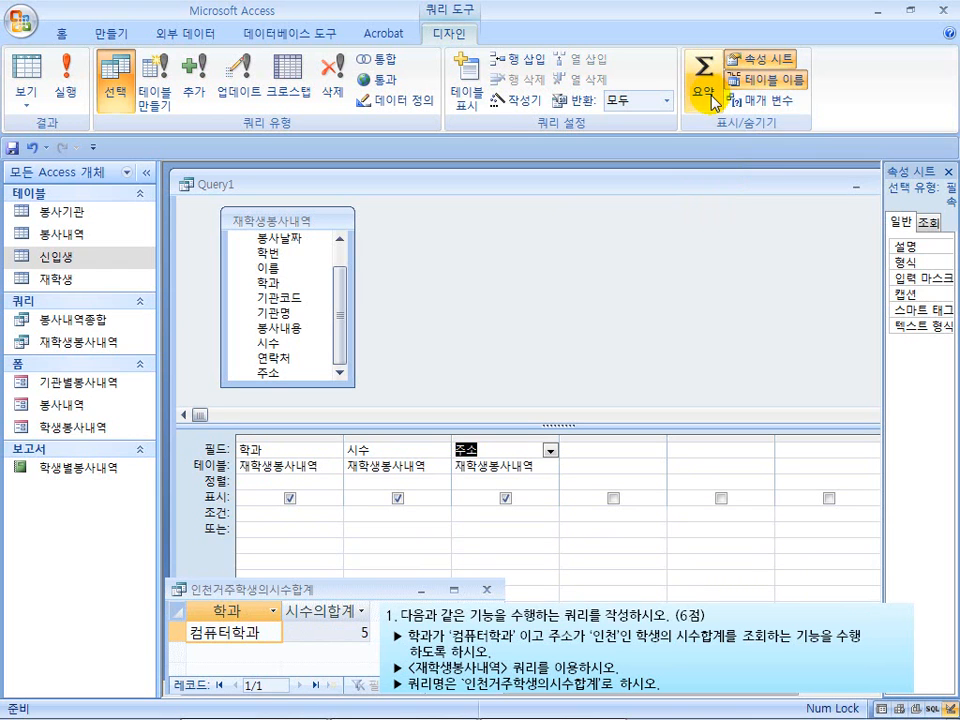
pyautogui.click(705, 100)
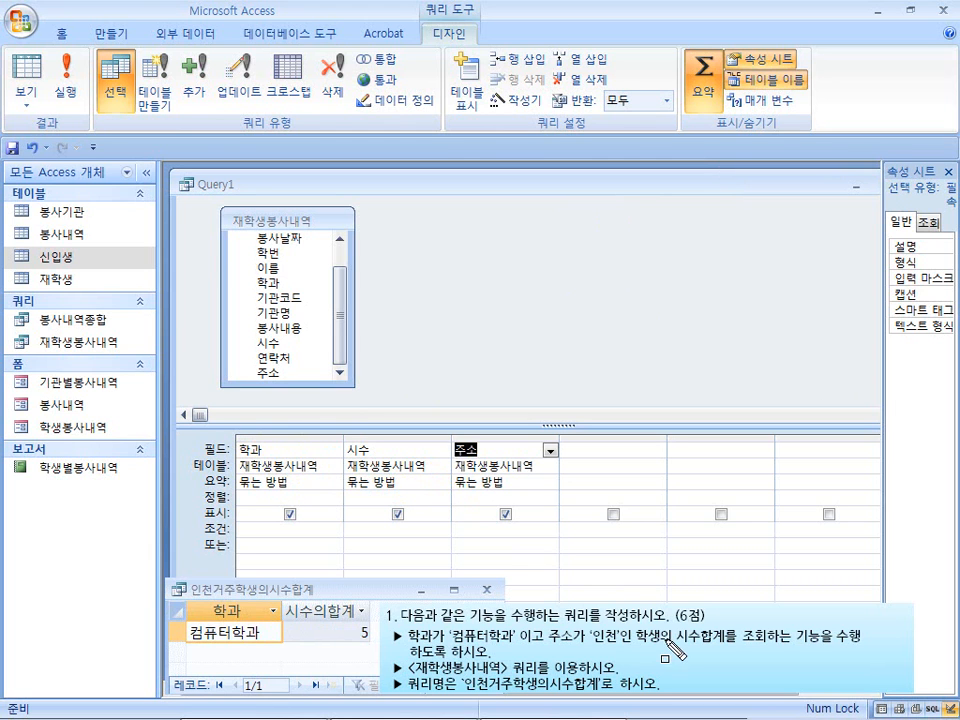
pyautogui.moveTo(678, 629); pyautogui.dragTo(724, 648)
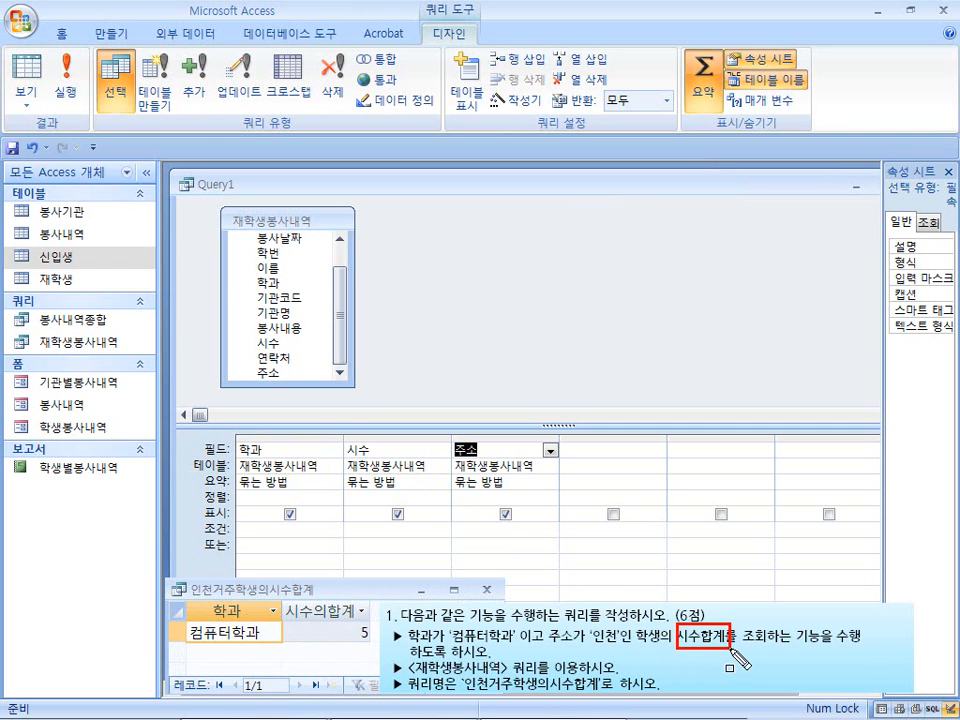
# Set the 시수 field's 요약 function to 합계 and enlarge the query's design grid area
pyautogui.press('Escape')
pyautogui.click(420, 481)
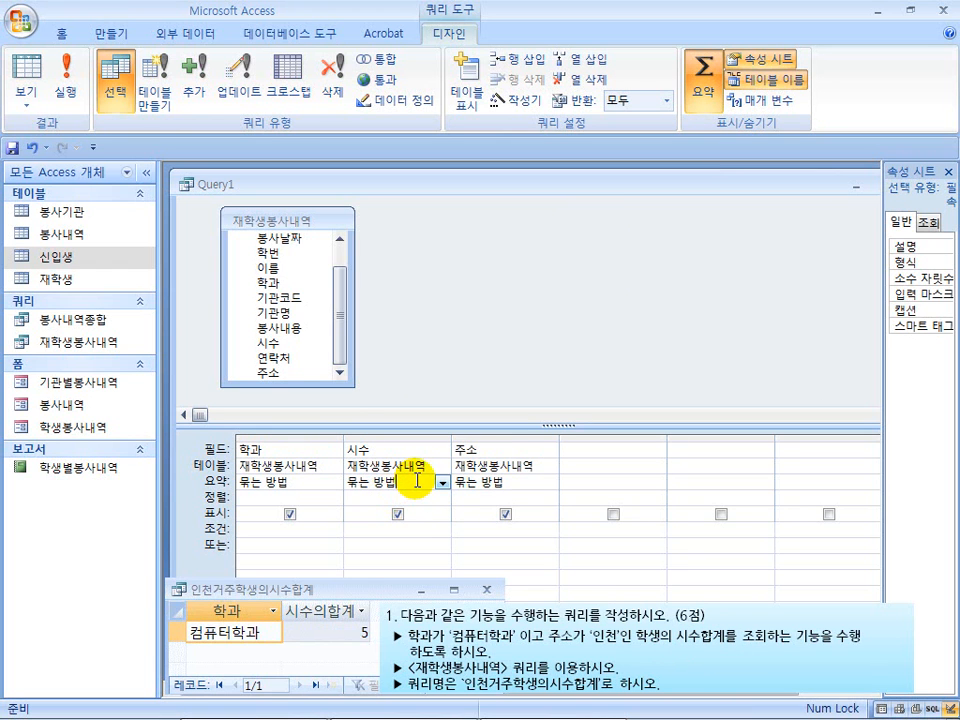
pyautogui.click(441, 482)
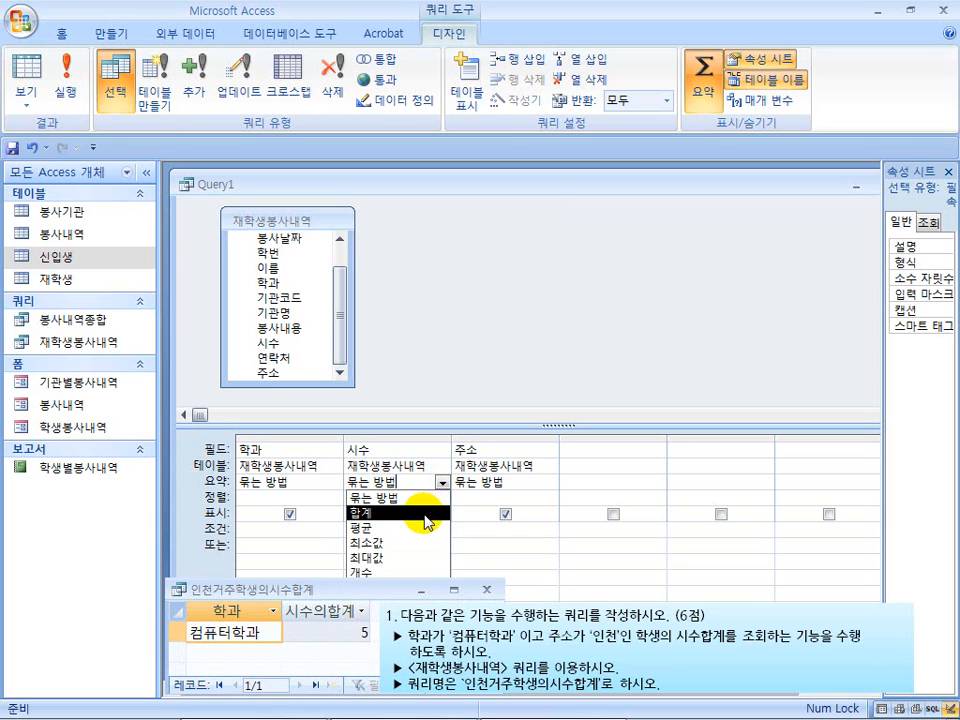
pyautogui.click(427, 514)
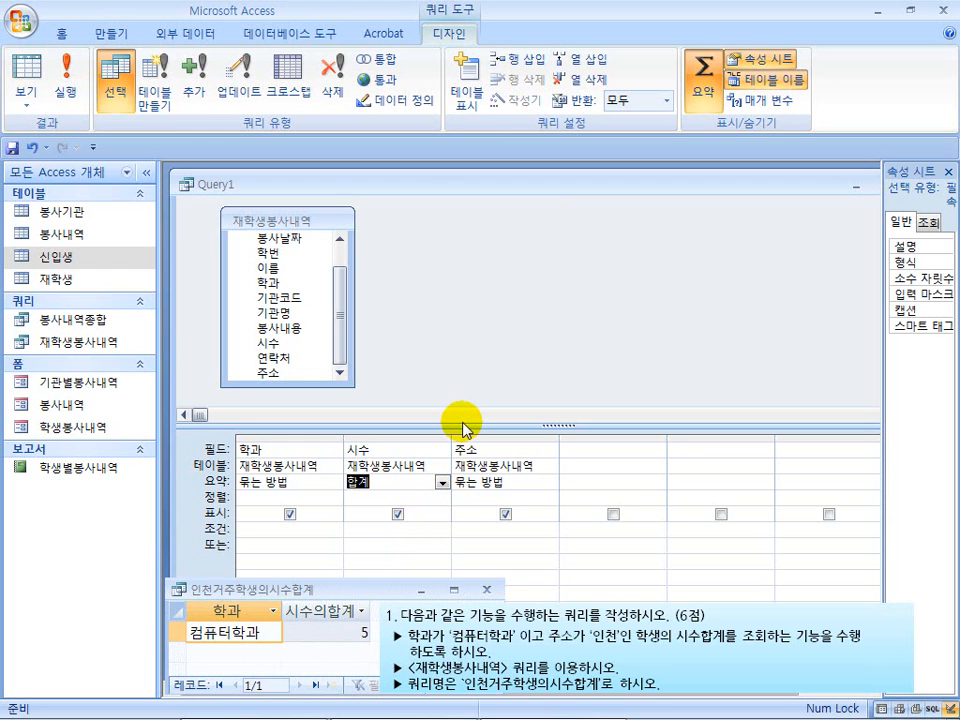
pyautogui.moveTo(462, 427); pyautogui.dragTo(461, 403)
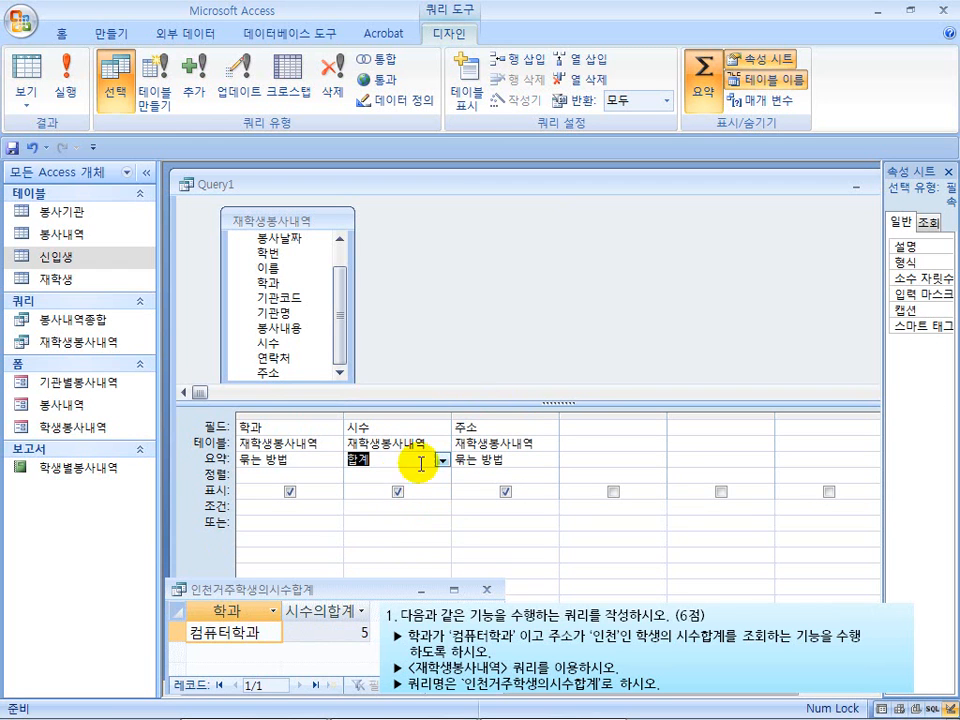
# Enter 컴퓨터학과 as the criterion (조건) for the 학과 field
pyautogui.click(257, 515)
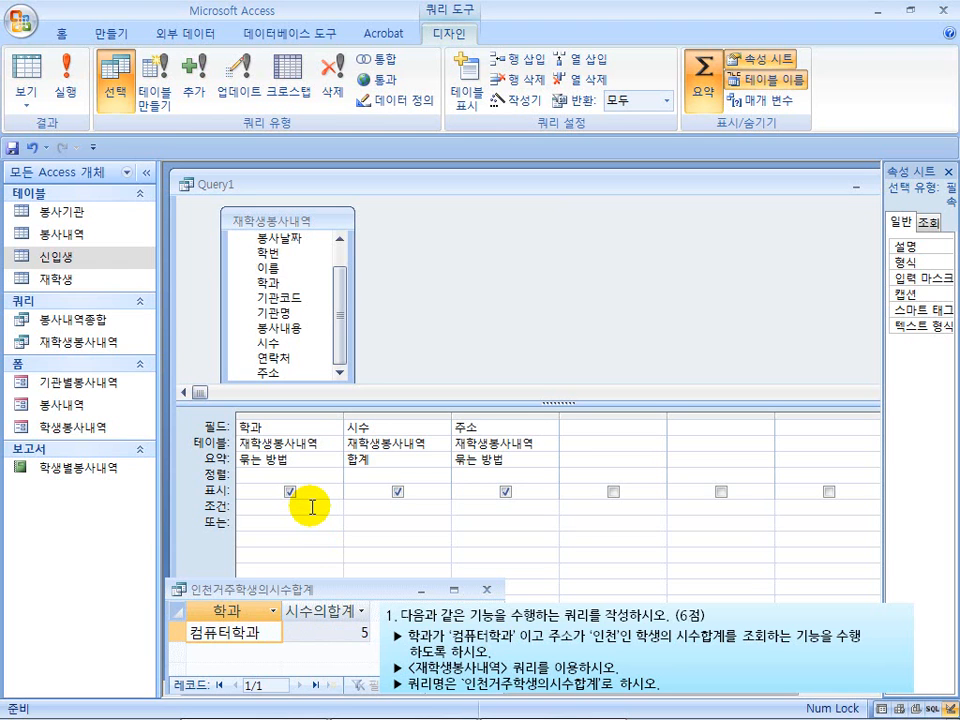
pyautogui.write('컴퓨터하')
pyautogui.write('과')
pyautogui.press('Down')
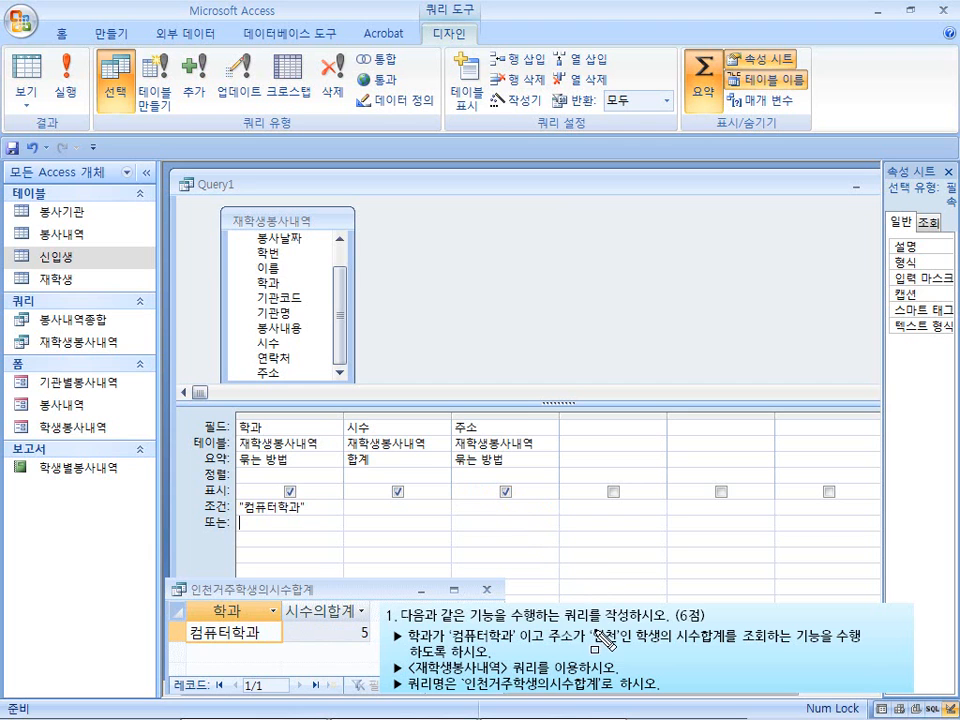
# Enter the criterion Like "인천*" for the 주소 field, on the same 조건 row as the 학과 criterion
pyautogui.moveTo(593, 627); pyautogui.dragTo(618, 650)
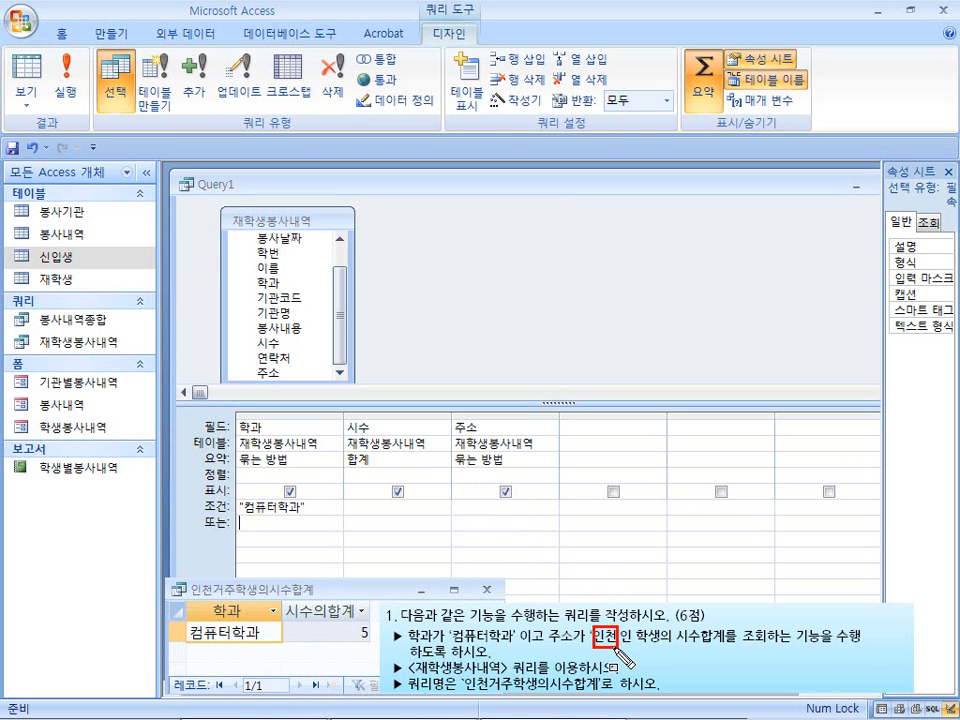
pyautogui.press('Escape')
pyautogui.click(488, 508)
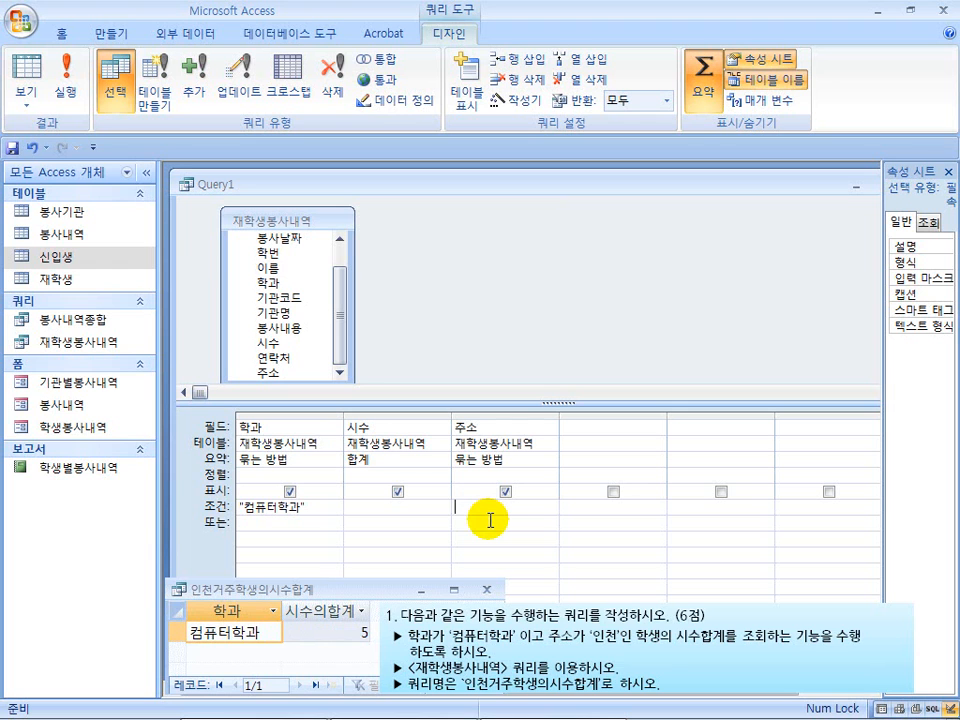
pyautogui.write('ㅇ')
pyautogui.write('처')
pyautogui.write('*')
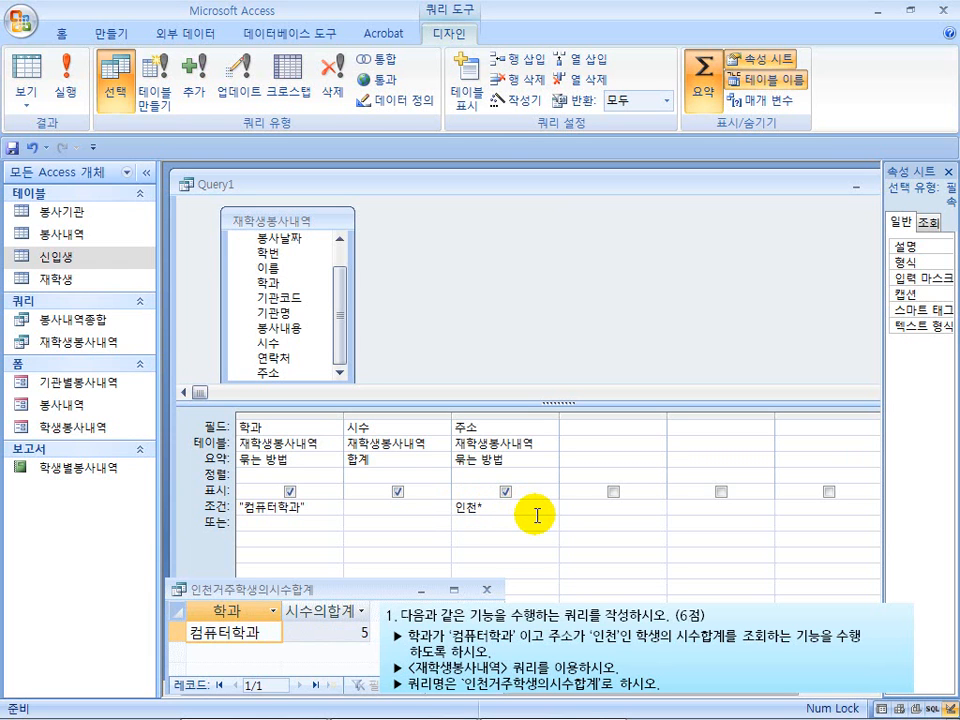
pyautogui.press('Home')
pyautogui.write('like')
pyautogui.press('Return')
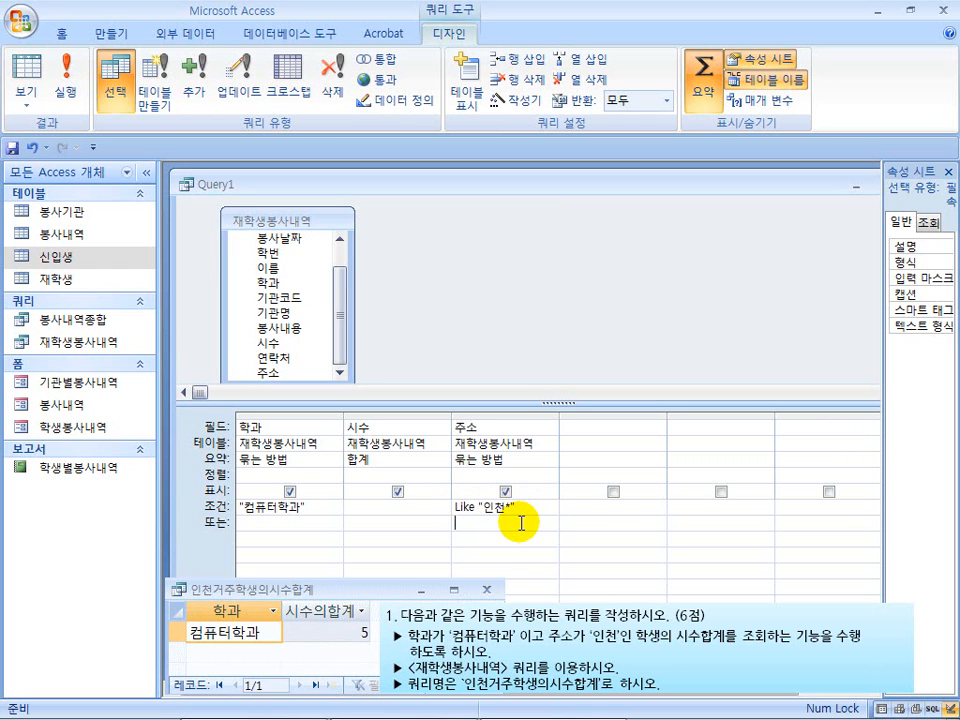
pyautogui.click(524, 523)
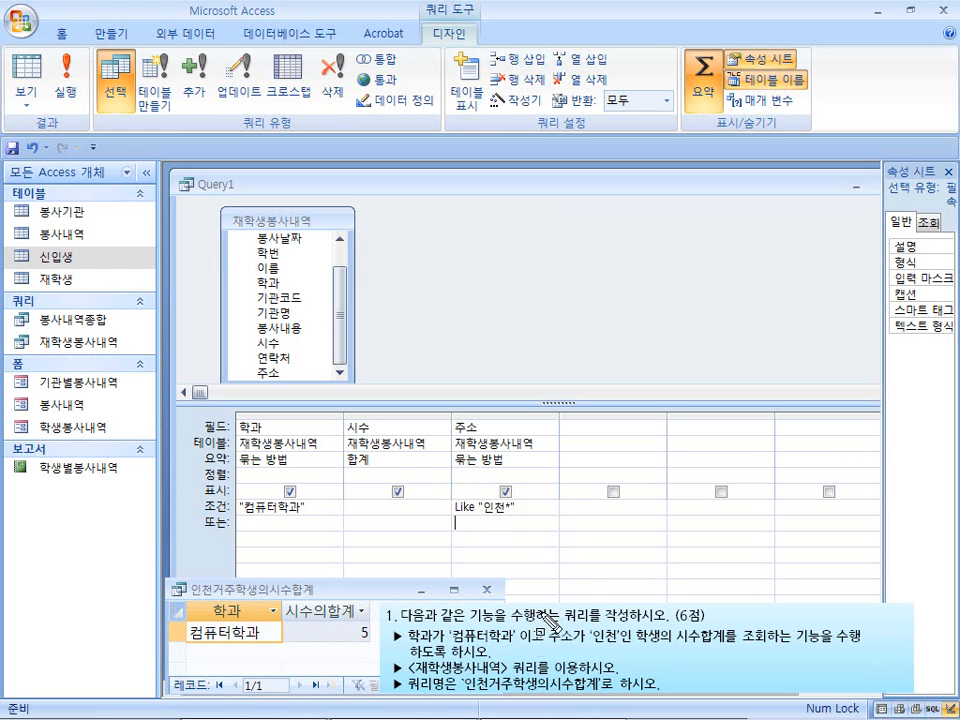
pyautogui.moveTo(406, 627)
pyautogui.mouseDown()
pyautogui.moveTo(429, 643)
pyautogui.moveTo(620, 646)
pyautogui.mouseUp()
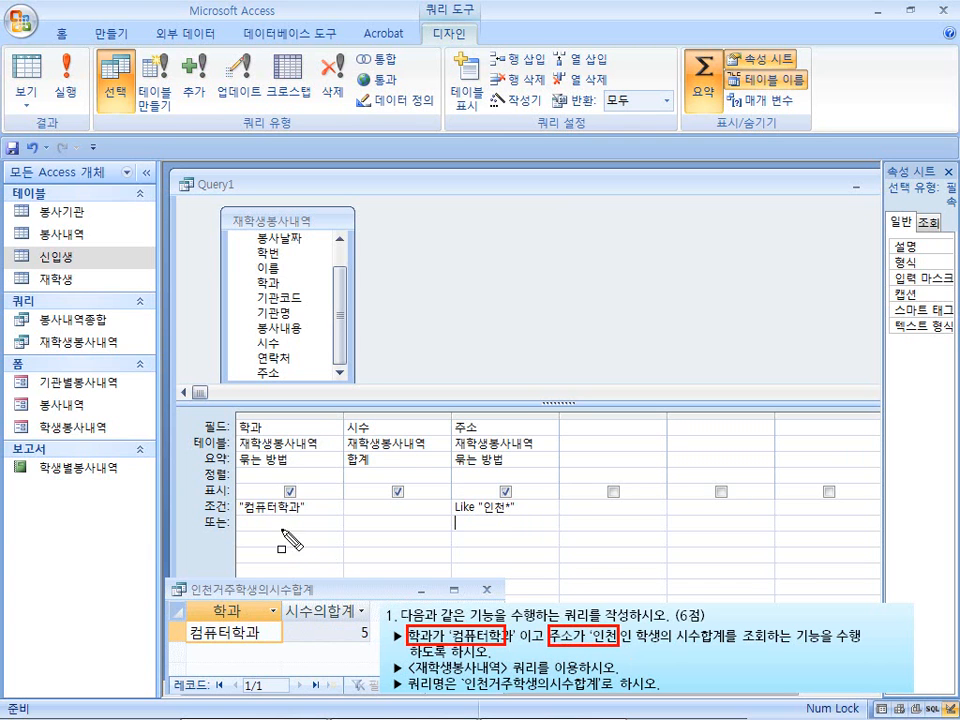
pyautogui.moveTo(237, 497)
pyautogui.mouseDown()
pyautogui.moveTo(331, 517)
pyautogui.moveTo(559, 519)
pyautogui.mouseUp()
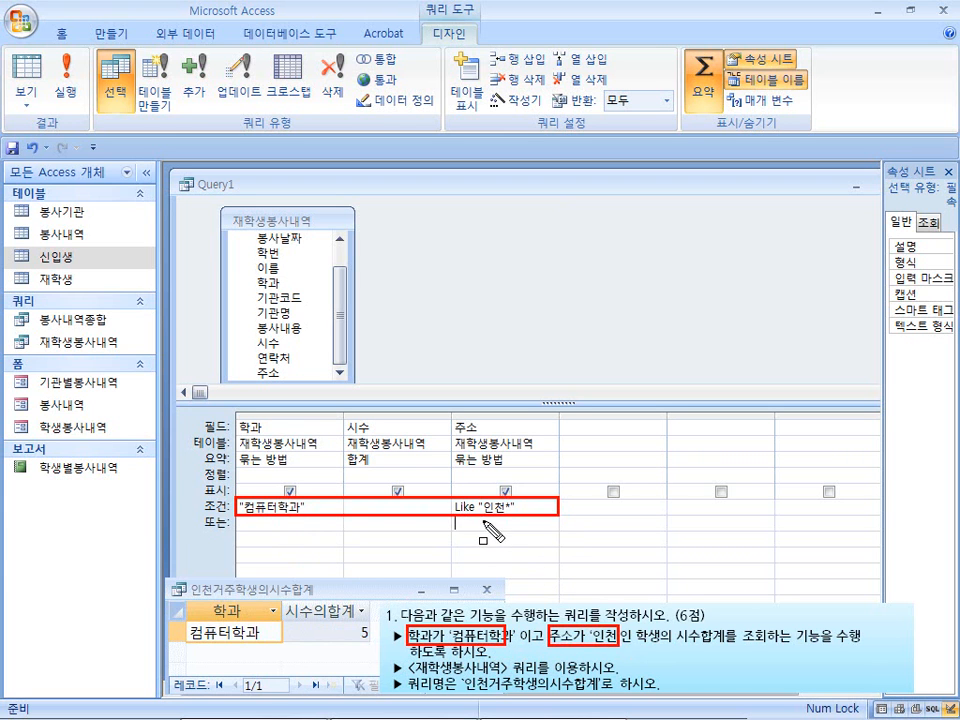
pyautogui.press('Escape')
pyautogui.hotkey('ctrl', '2')
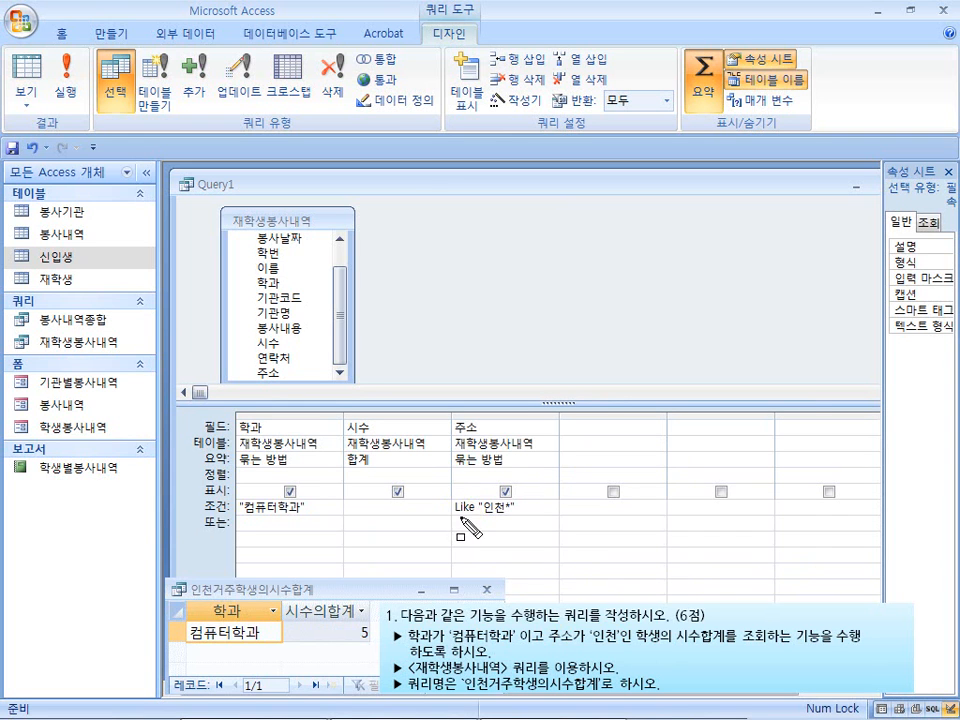
pyautogui.moveTo(453, 500)
pyautogui.mouseDown()
pyautogui.moveTo(508, 513)
pyautogui.moveTo(508, 529)
pyautogui.moveTo(556, 531)
pyautogui.mouseUp()
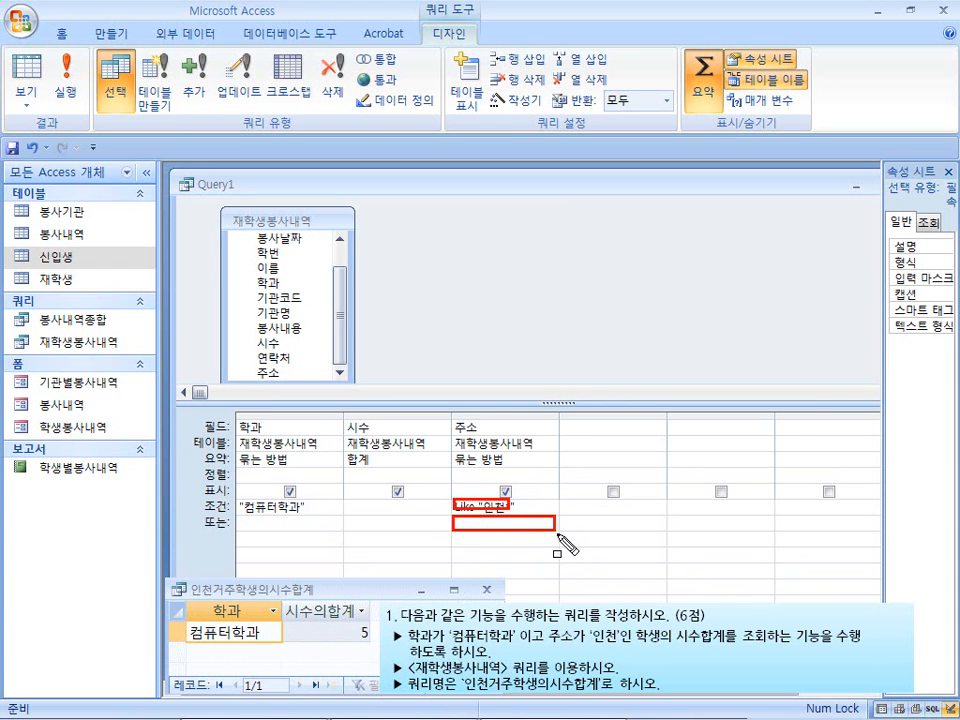
pyautogui.press('Escape')
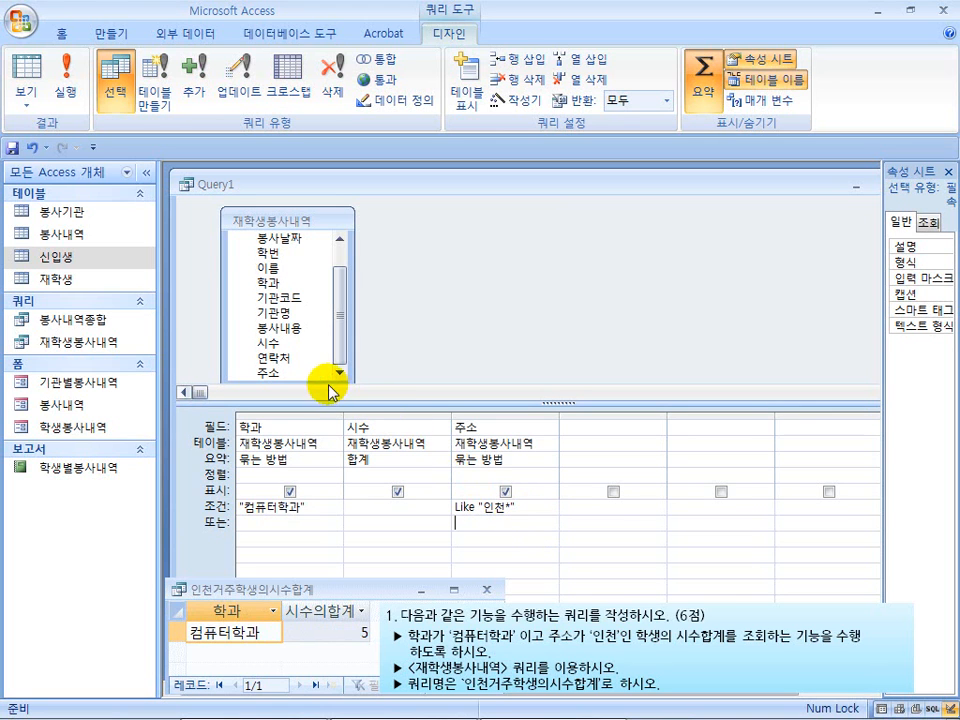
# Run the query and compare its columns with the sample 인천거주학생의시수합계 result
pyautogui.moveTo(291, 358); pyautogui.dragTo(155, 235)
pyautogui.moveTo(52, 50); pyautogui.dragTo(83, 108)
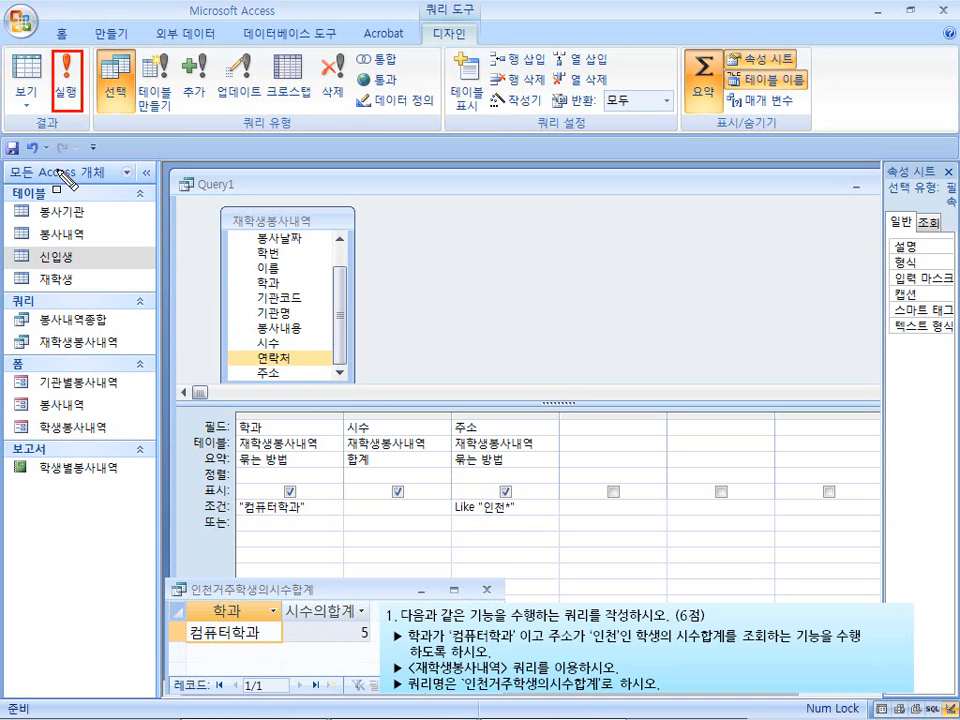
pyautogui.click(66, 80)
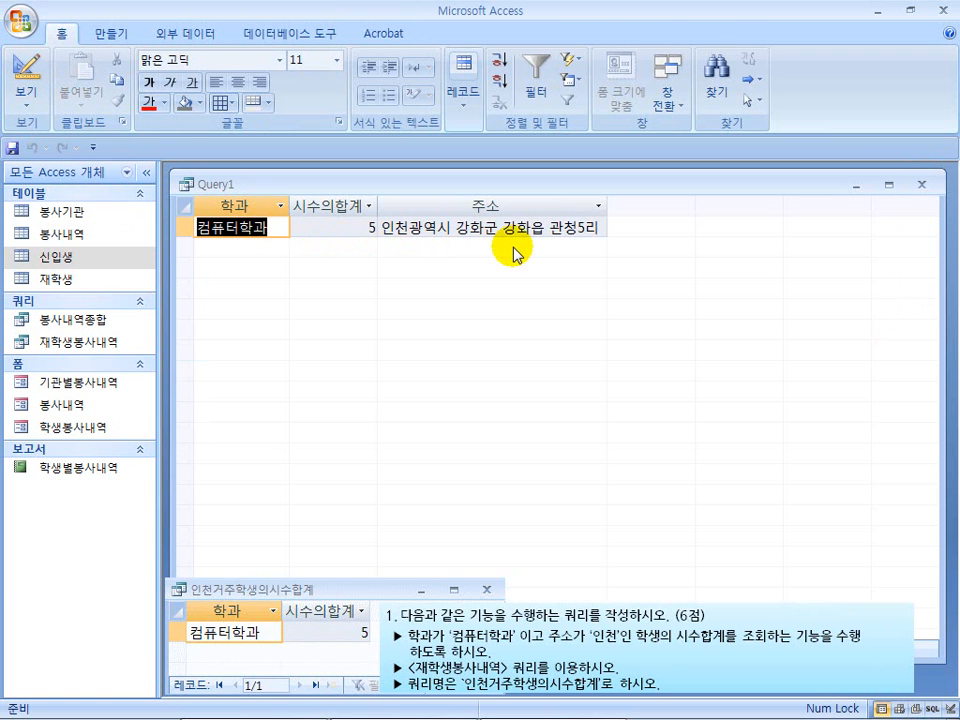
pyautogui.moveTo(499, 606); pyautogui.dragTo(580, 607)
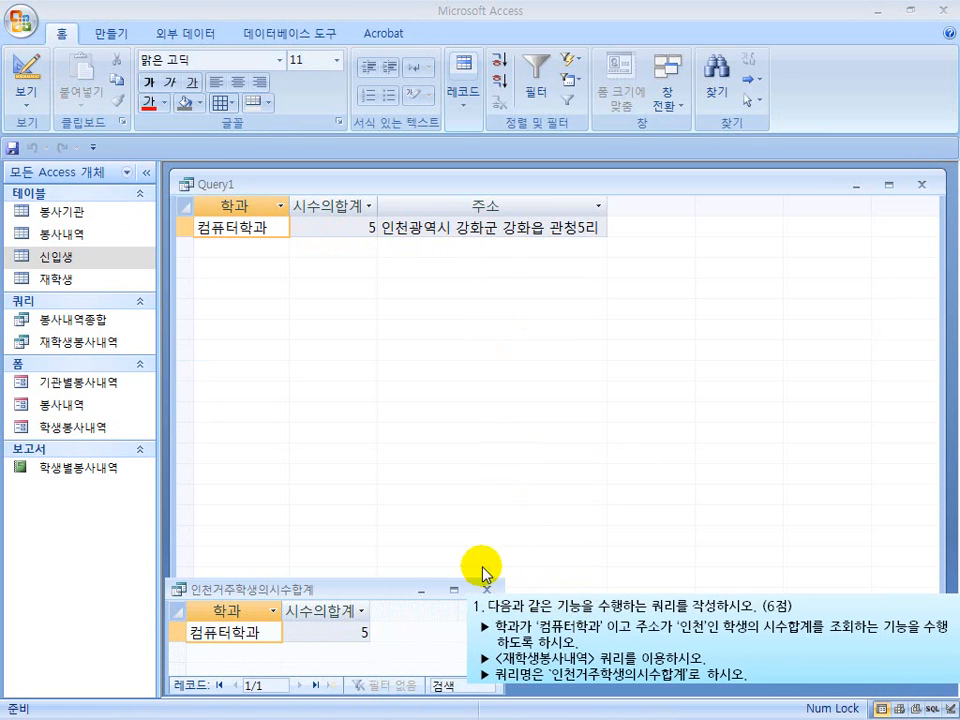
pyautogui.moveTo(177, 601)
pyautogui.mouseDown()
pyautogui.moveTo(280, 660)
pyautogui.moveTo(372, 665)
pyautogui.mouseUp()
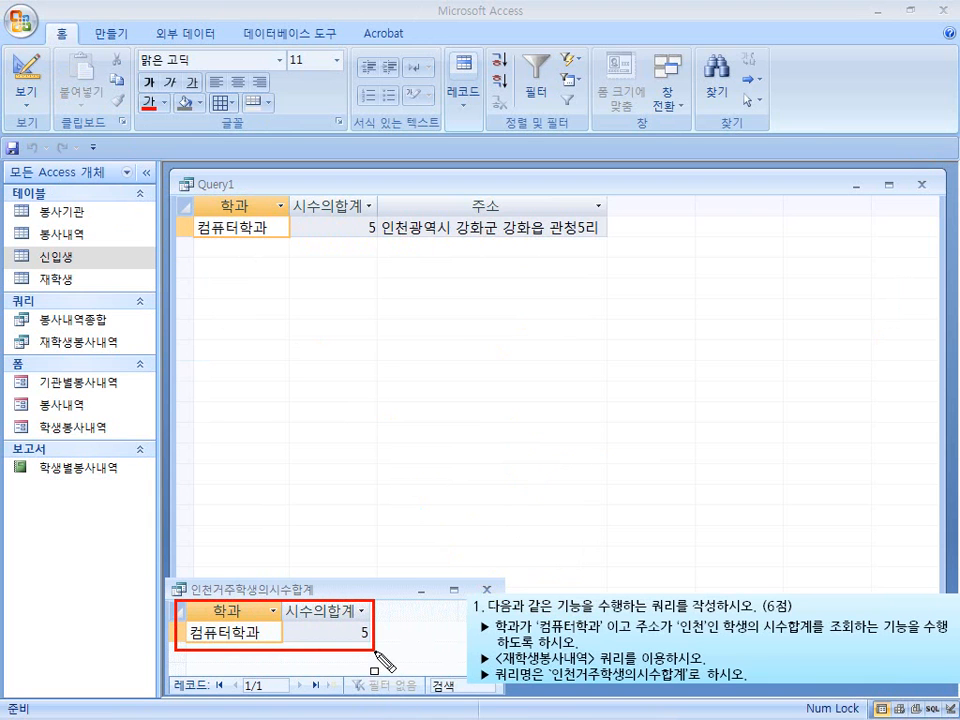
pyautogui.moveTo(378, 193)
pyautogui.mouseDown()
pyautogui.moveTo(394, 214)
pyautogui.moveTo(607, 237)
pyautogui.mouseUp()
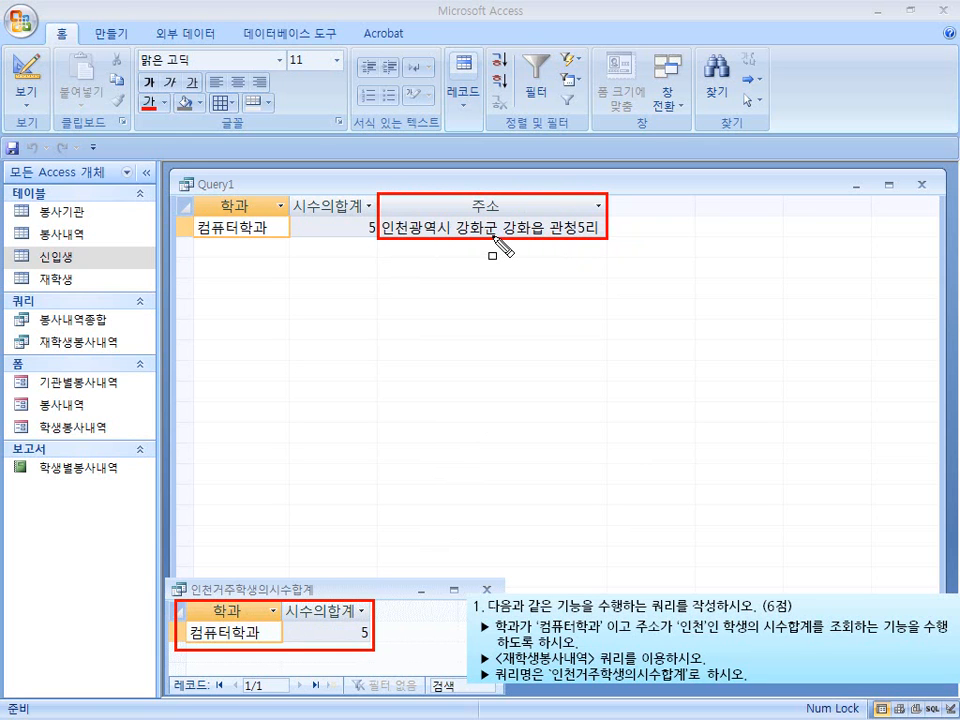
pyautogui.press('Escape')
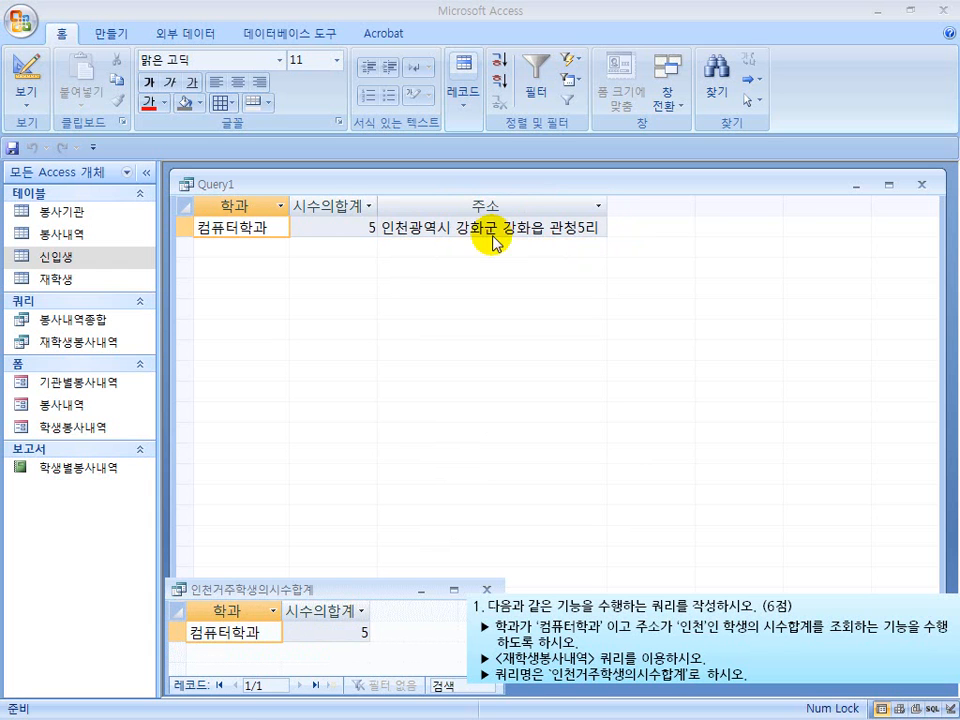
# Return to the query's design view and exclude the 주소 field from the displayed results
pyautogui.click(27, 84)
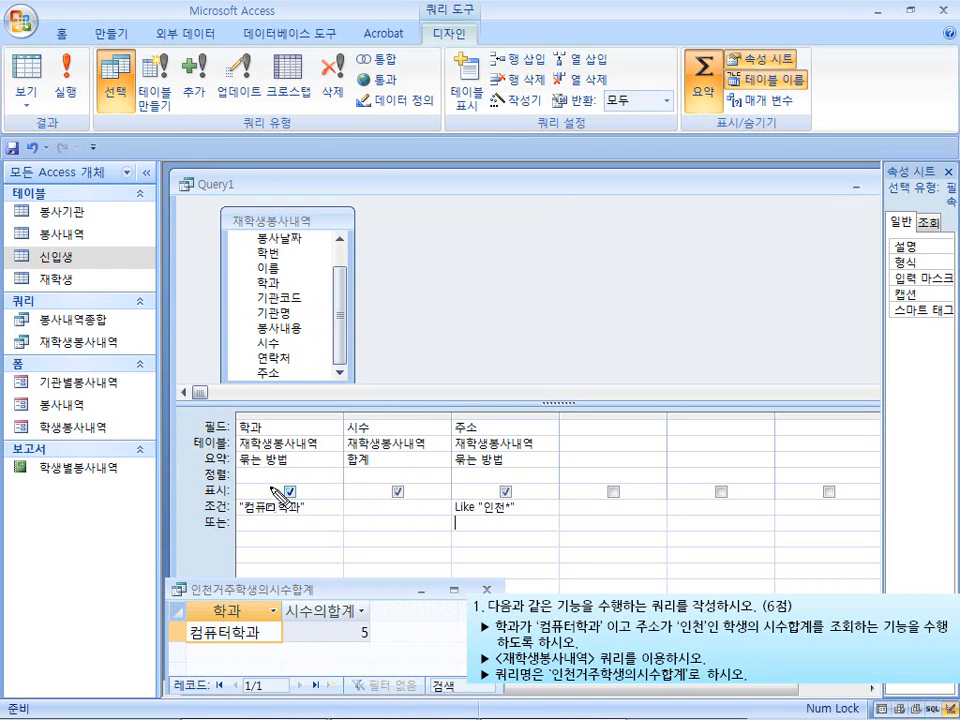
pyautogui.moveTo(266, 482)
pyautogui.mouseDown()
pyautogui.moveTo(332, 498)
pyautogui.moveTo(526, 504)
pyautogui.mouseUp()
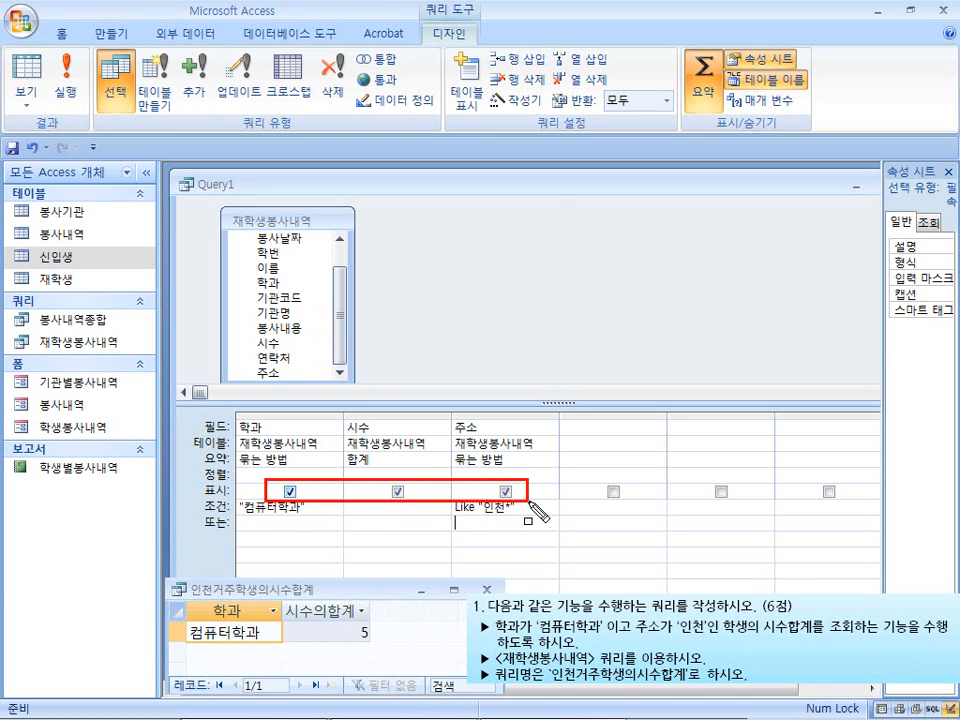
pyautogui.press('Escape')
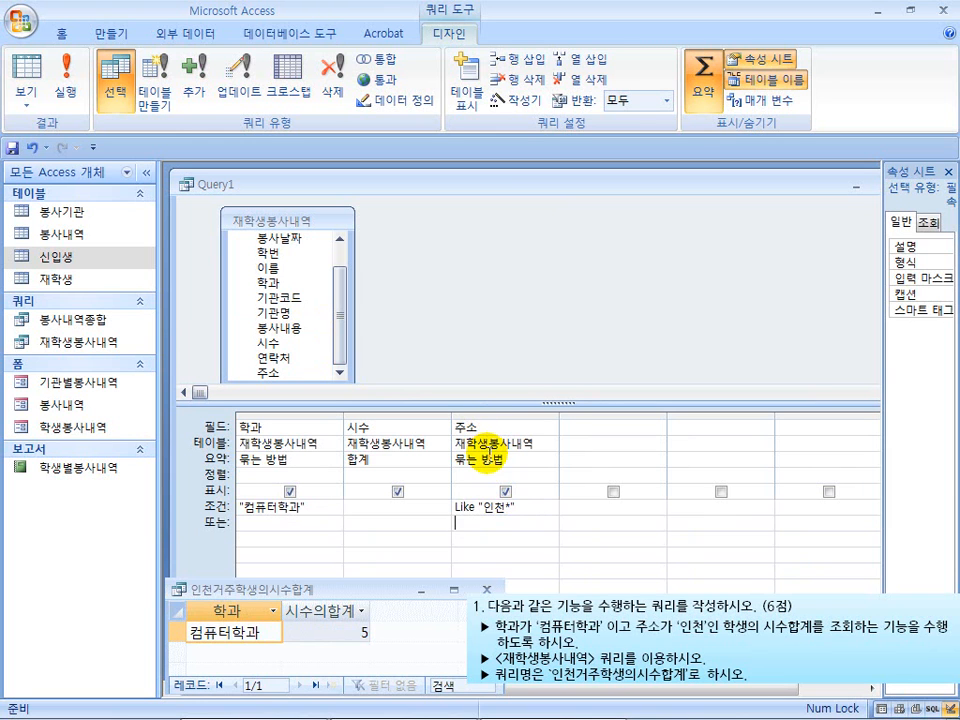
pyautogui.click(505, 492)
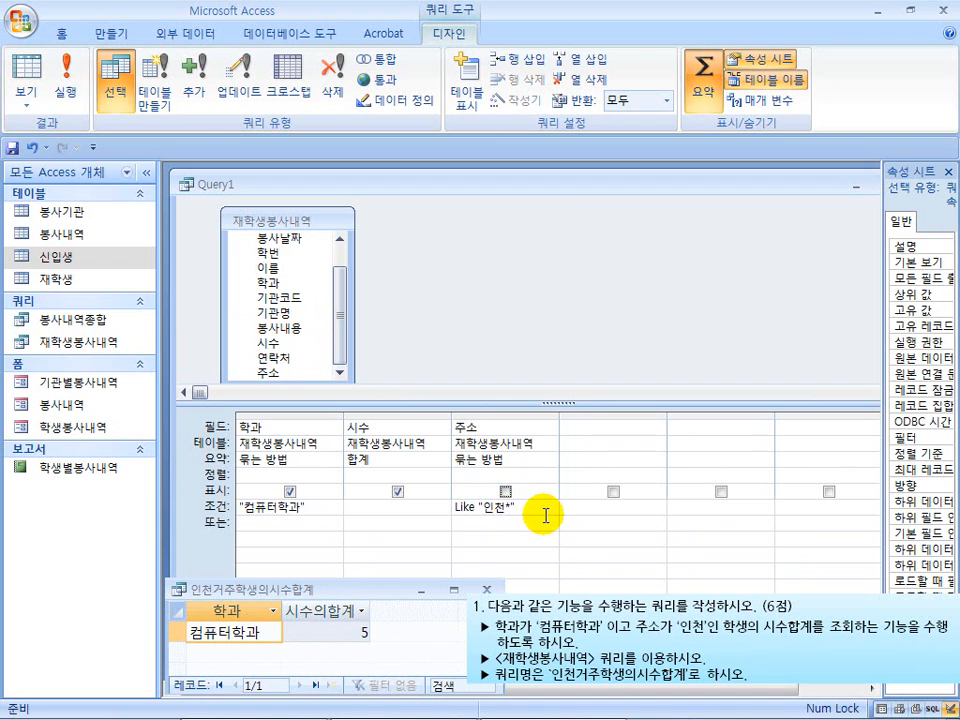
# Run the query again to check its output without the 주소 column against the sample
pyautogui.click(64, 85)
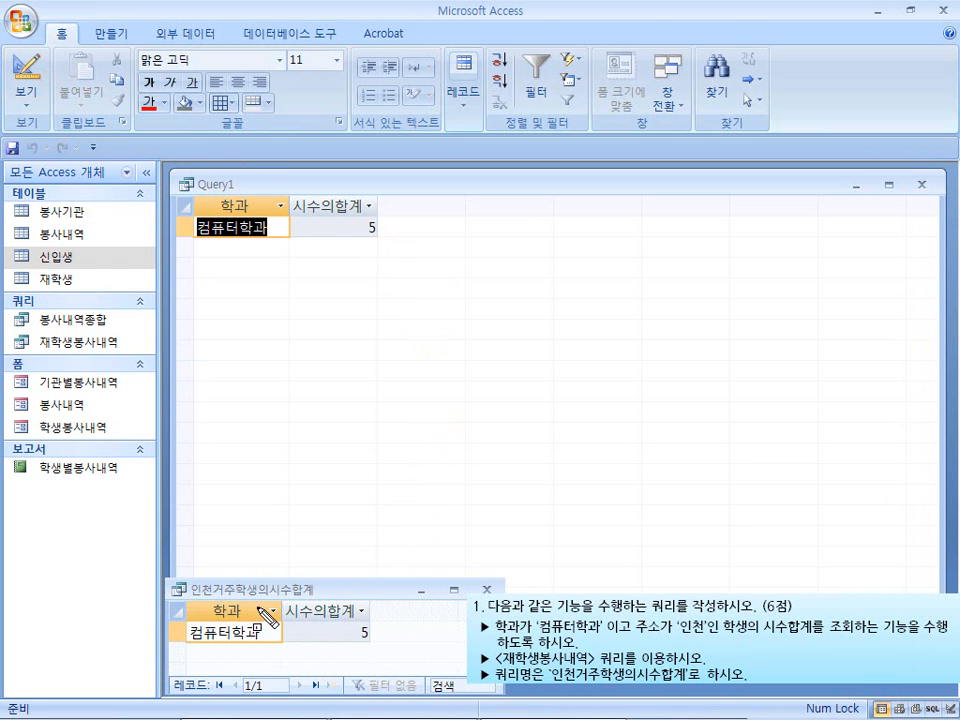
pyautogui.moveTo(177, 598)
pyautogui.mouseDown()
pyautogui.moveTo(310, 655)
pyautogui.moveTo(383, 649)
pyautogui.mouseUp()
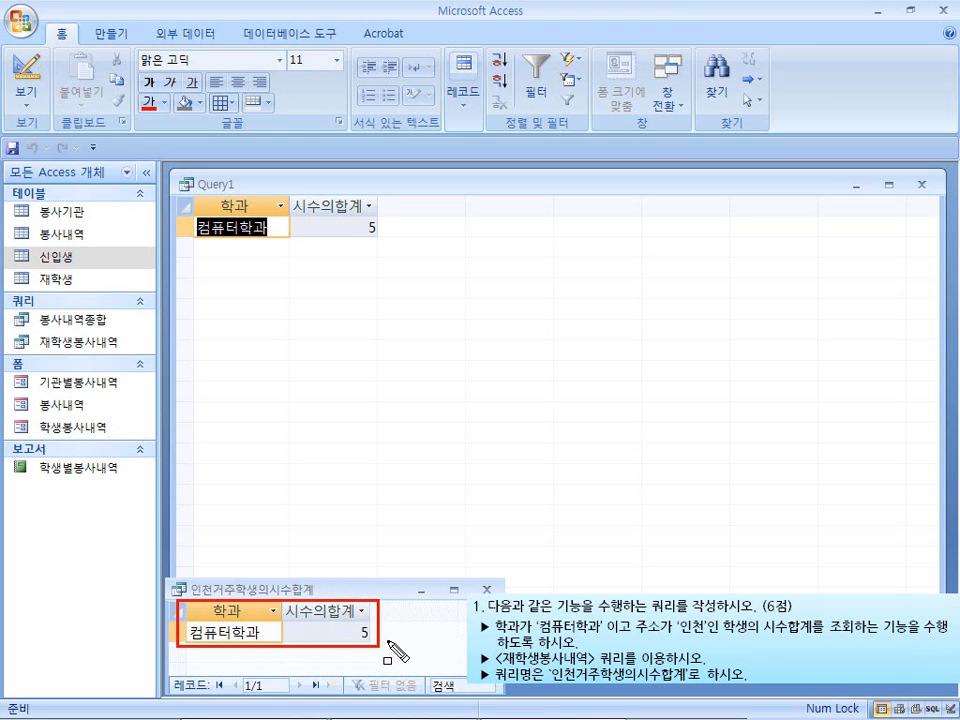
pyautogui.press('Escape')
# Close Query1, saving it as 인천거주학생의시수합계, and widen the navigation pane to fit the full query name
pyautogui.moveTo(471, 184); pyautogui.dragTo(460, 176)
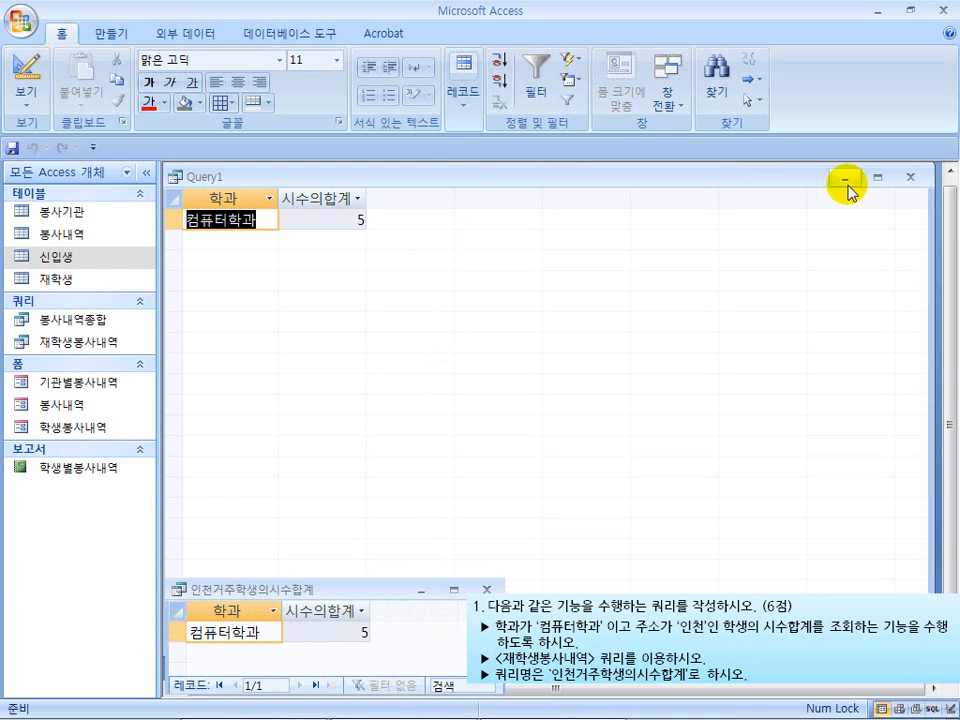
pyautogui.click(909, 176)
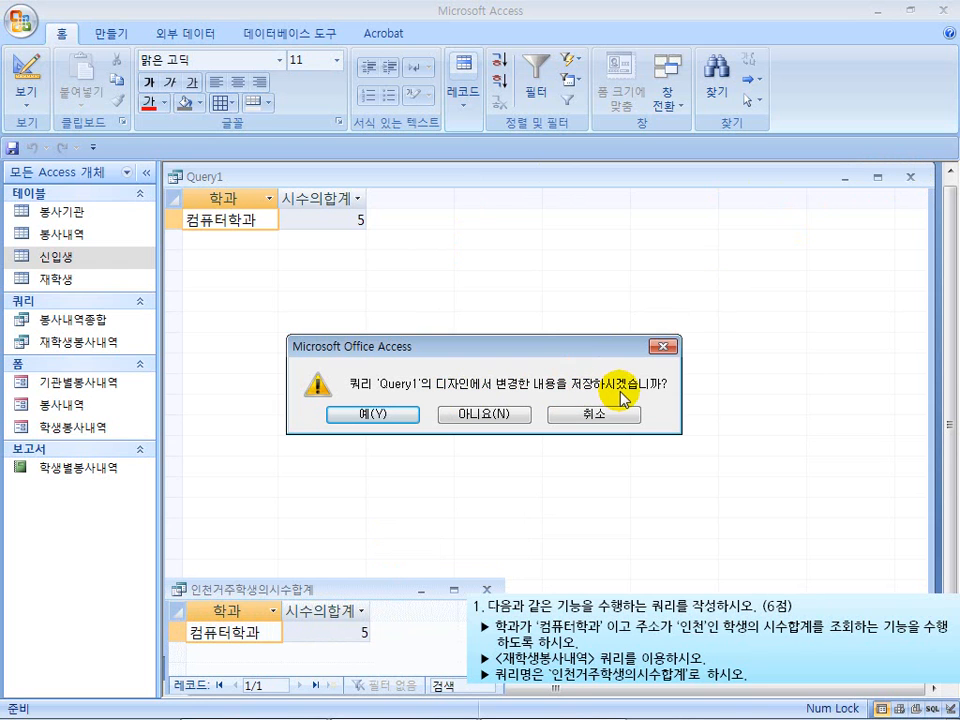
pyautogui.moveTo(548, 667)
pyautogui.mouseDown()
pyautogui.moveTo(610, 690)
pyautogui.moveTo(688, 691)
pyautogui.mouseUp()
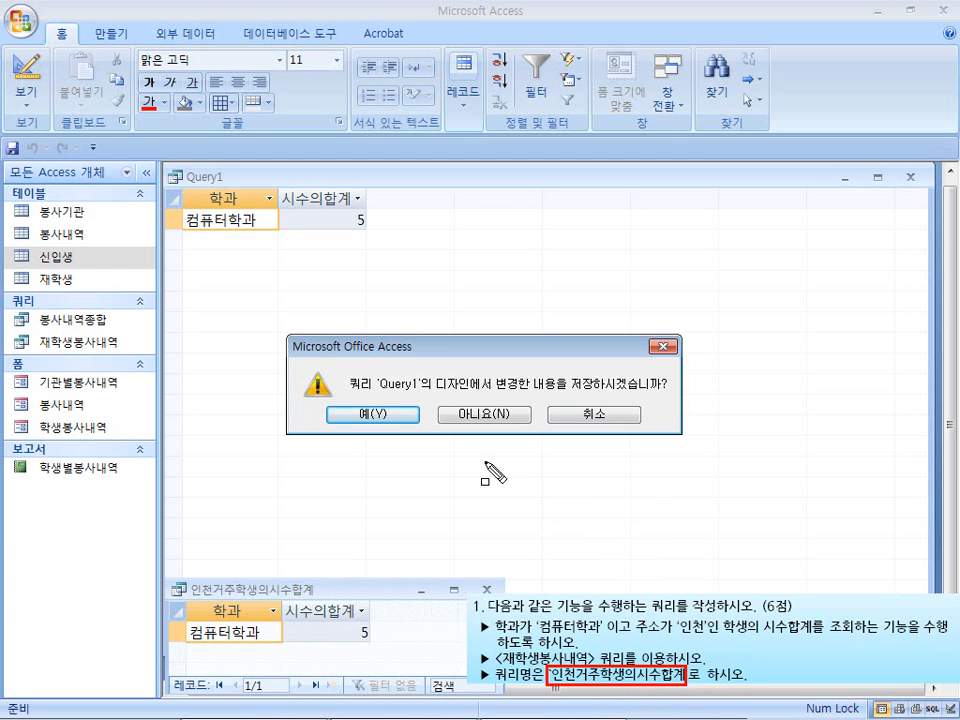
pyautogui.click(376, 414)
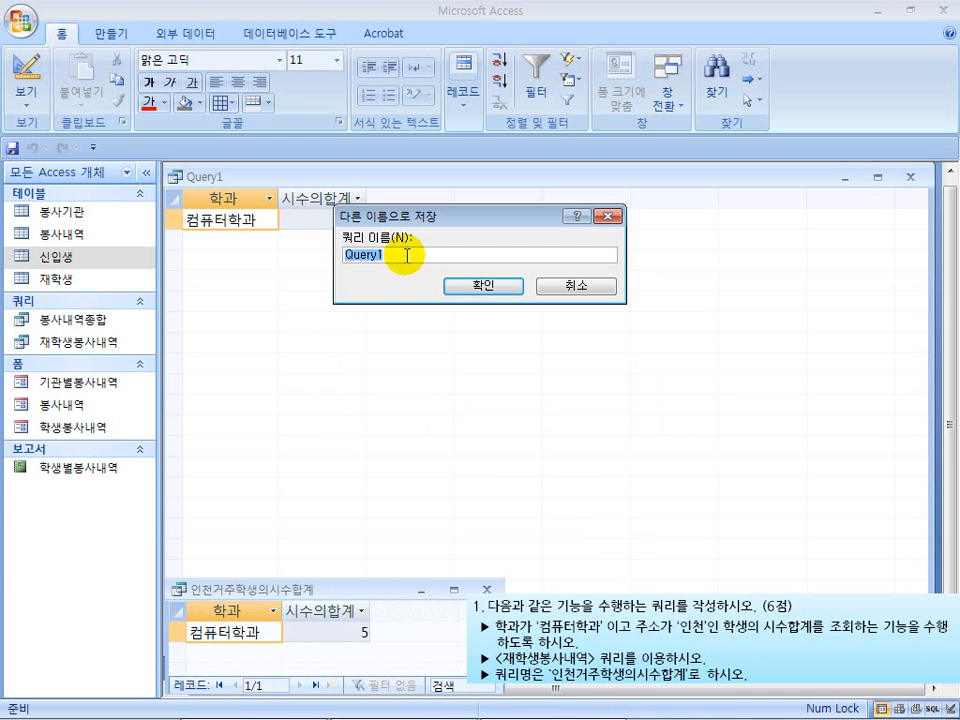
pyautogui.write('인천거주학생의시수합계')
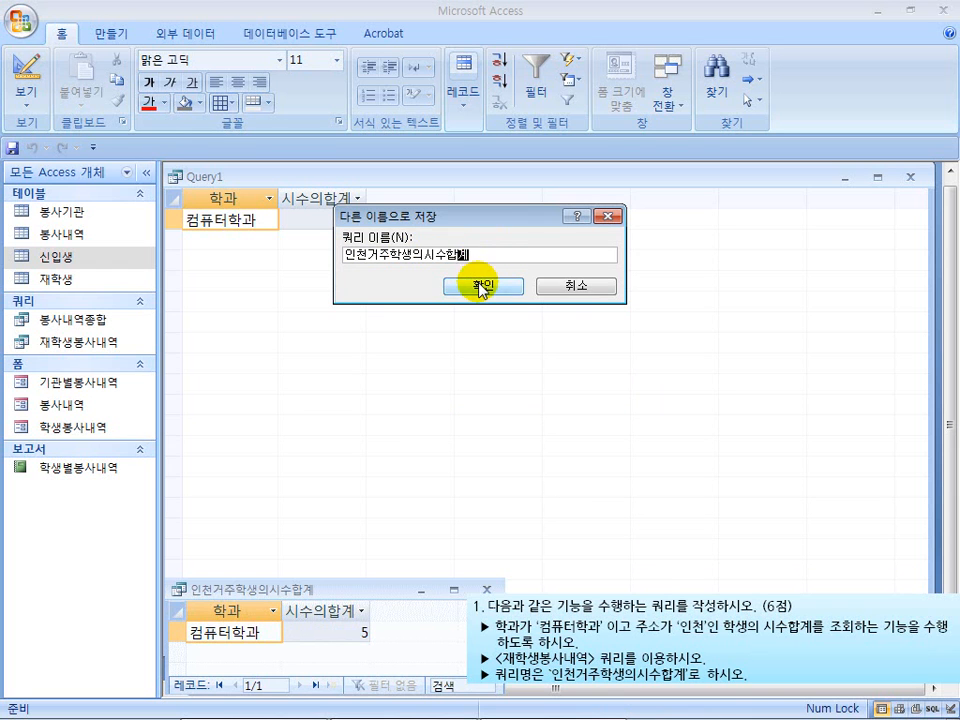
pyautogui.click(481, 286)
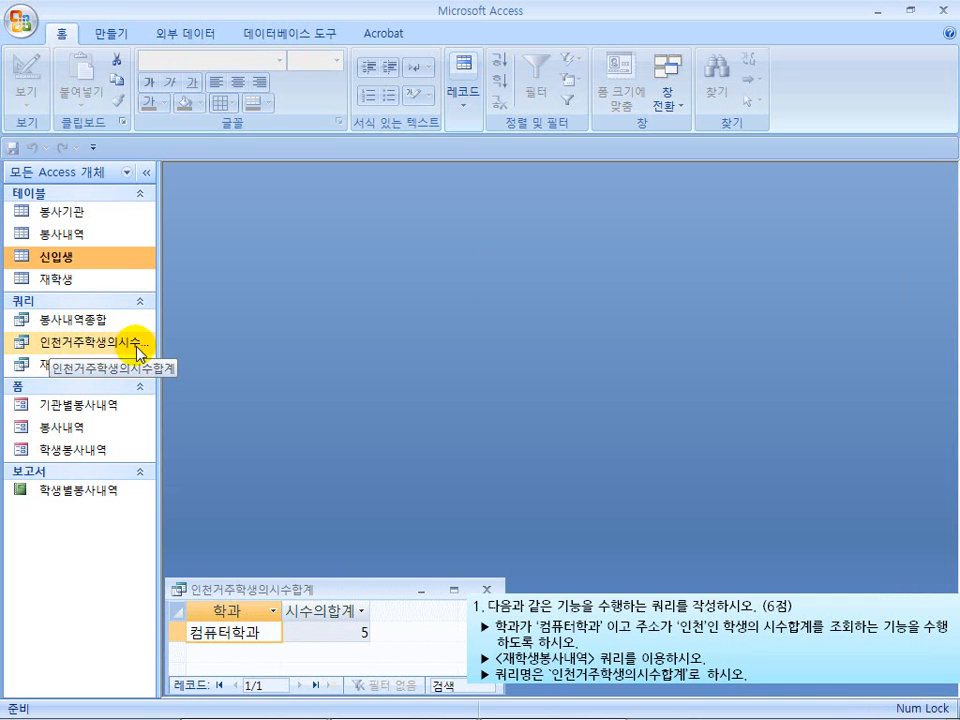
pyautogui.moveTo(158, 346); pyautogui.dragTo(186, 352)
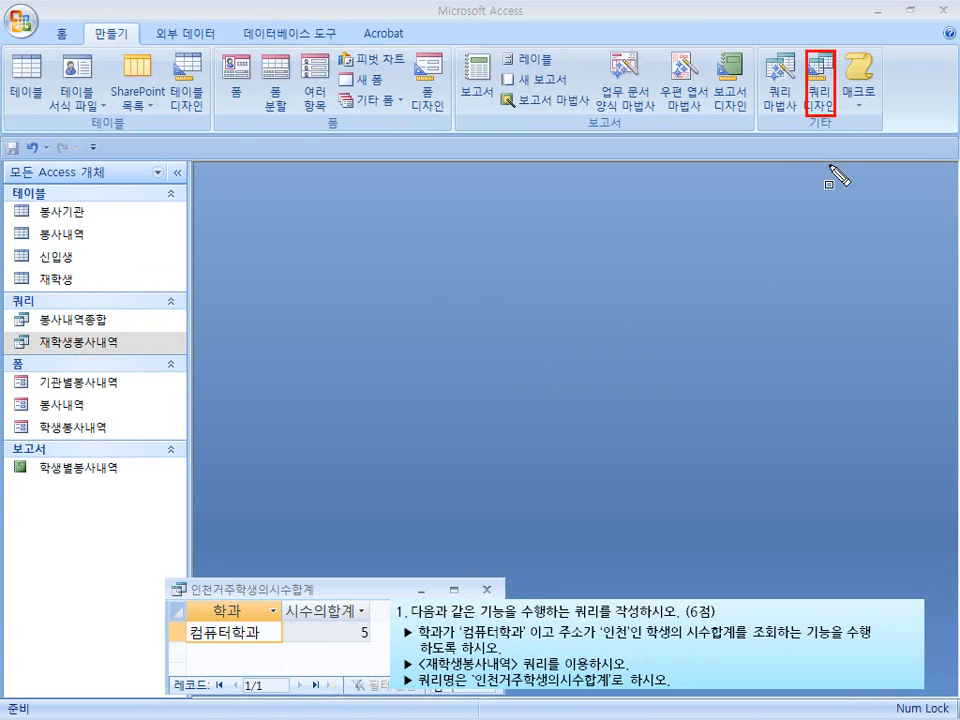
# Start a new query with the Simple Query Wizard, using the 재학생봉사내역 query as its source
pyautogui.click(781, 95)
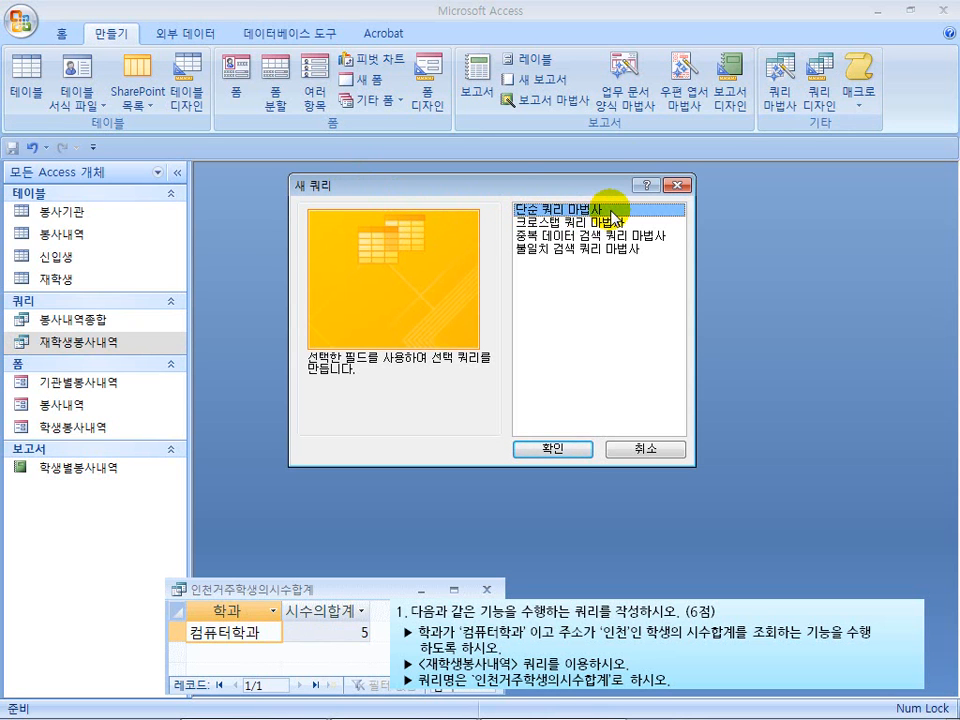
pyautogui.click(553, 447)
pyautogui.moveTo(448, 141); pyautogui.dragTo(442, 176)
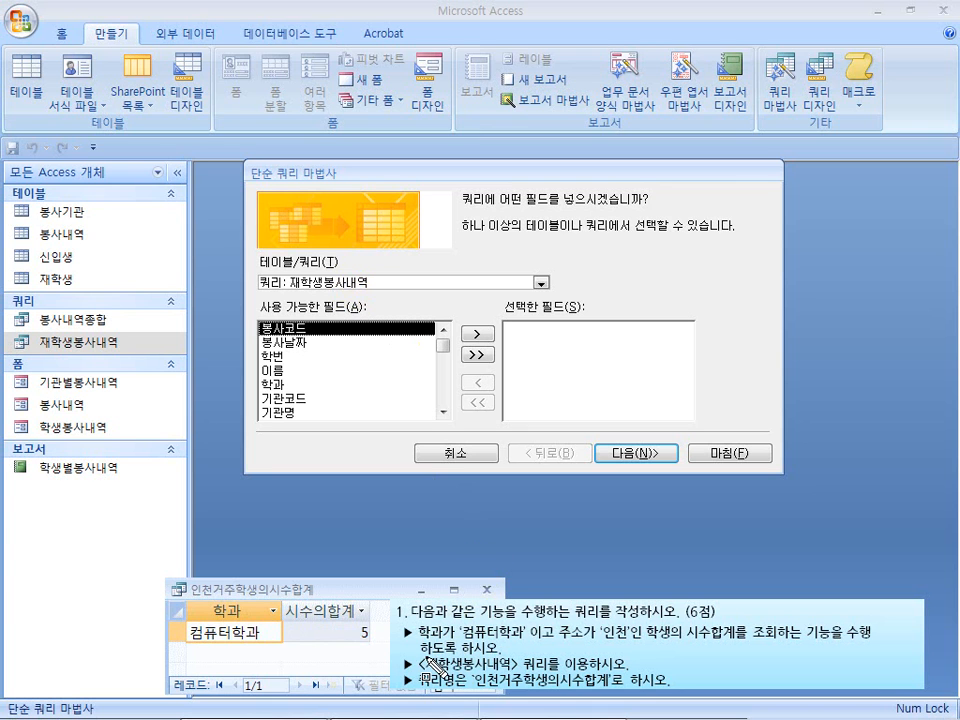
pyautogui.moveTo(424, 658)
pyautogui.mouseDown()
pyautogui.moveTo(462, 680)
pyautogui.moveTo(548, 680)
pyautogui.mouseUp()
pyautogui.press('Escape')
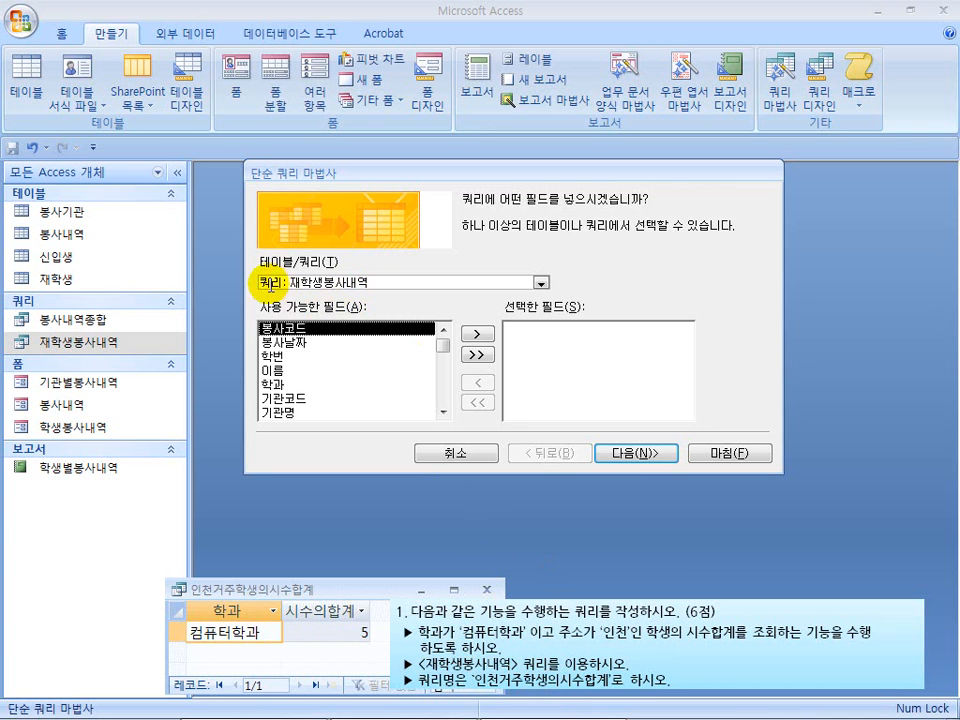
pyautogui.click(540, 282)
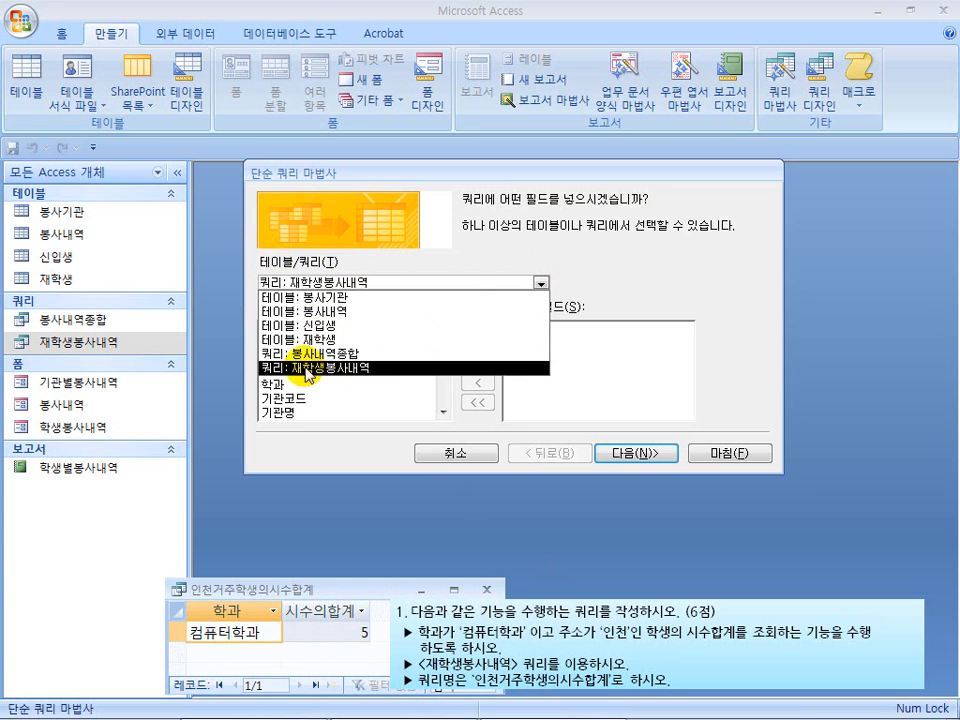
pyautogui.click(363, 370)
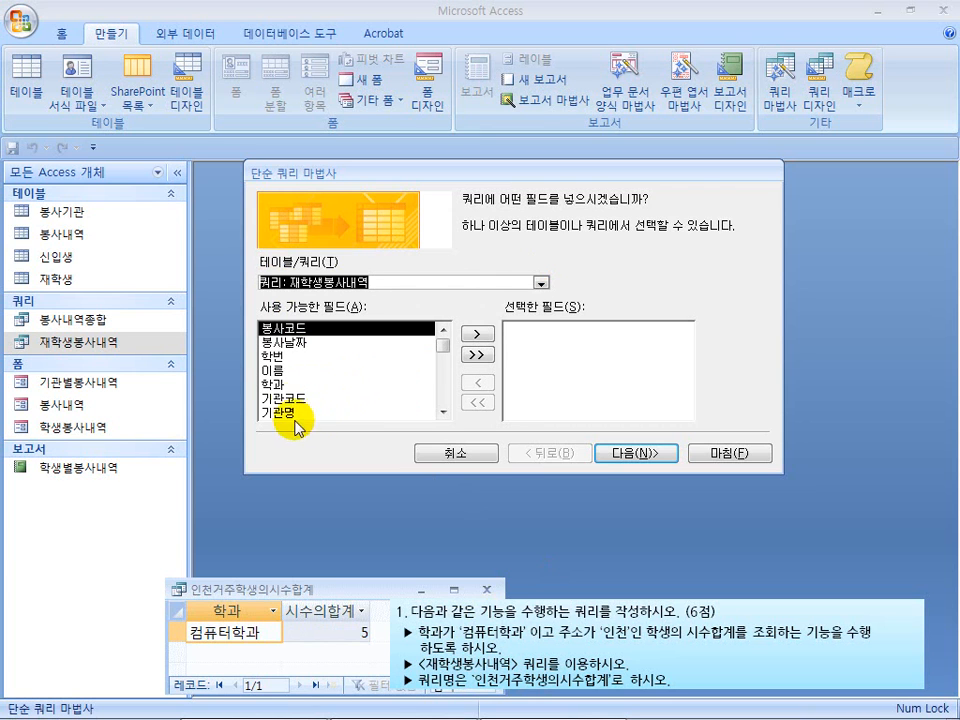
# Add the 학과, 시수 and 주소 fields to the query and continue to the detail or summary choice
pyautogui.click(443, 412)
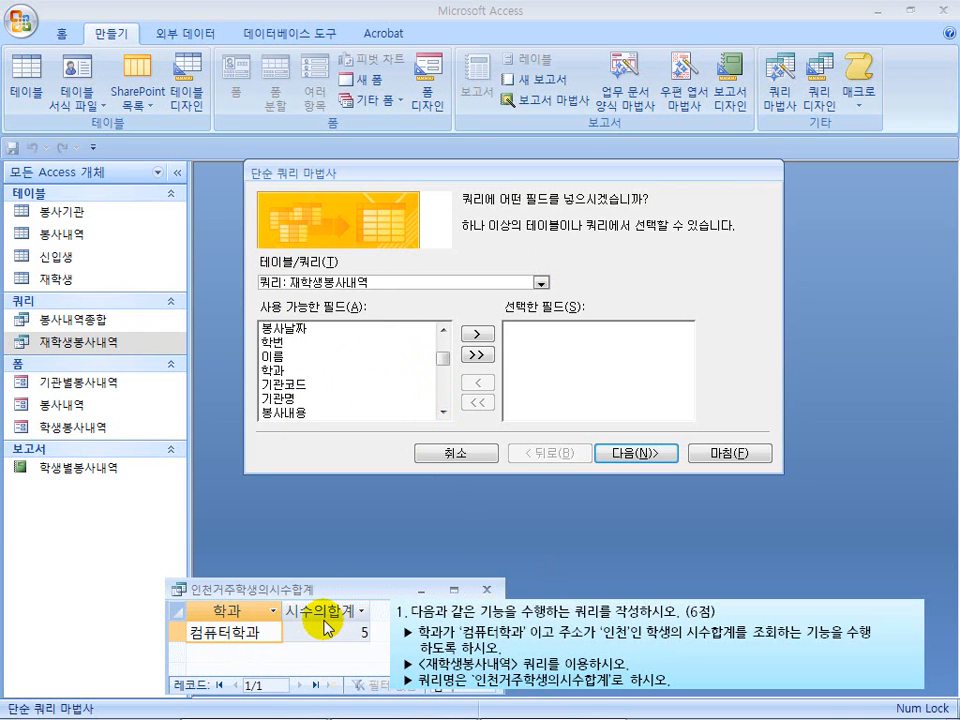
pyautogui.click(300, 370)
pyautogui.click(474, 334)
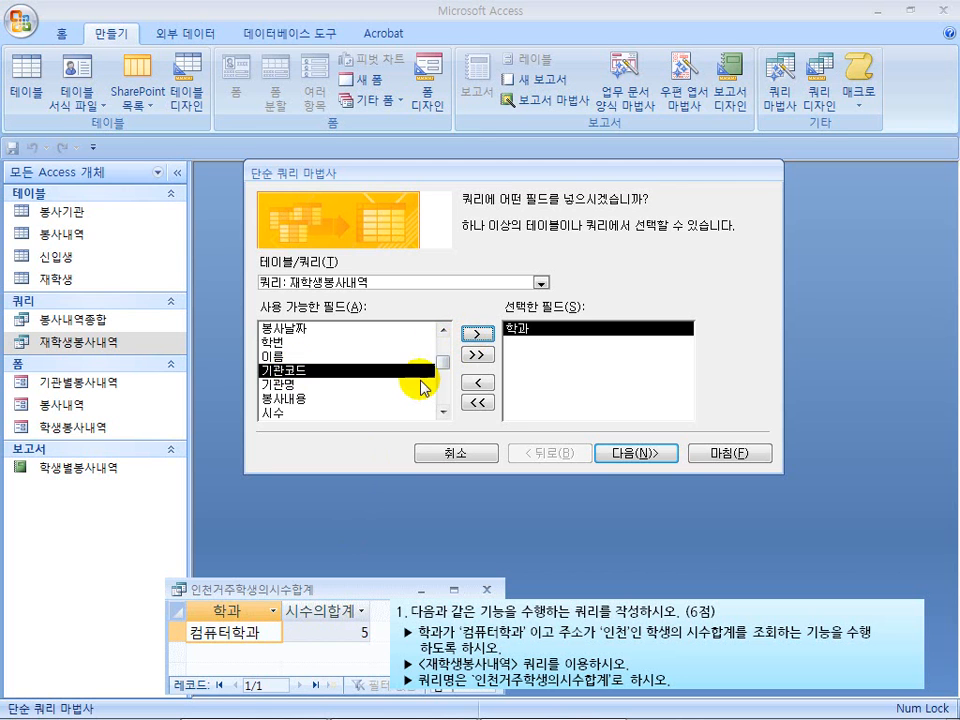
pyautogui.click(291, 413)
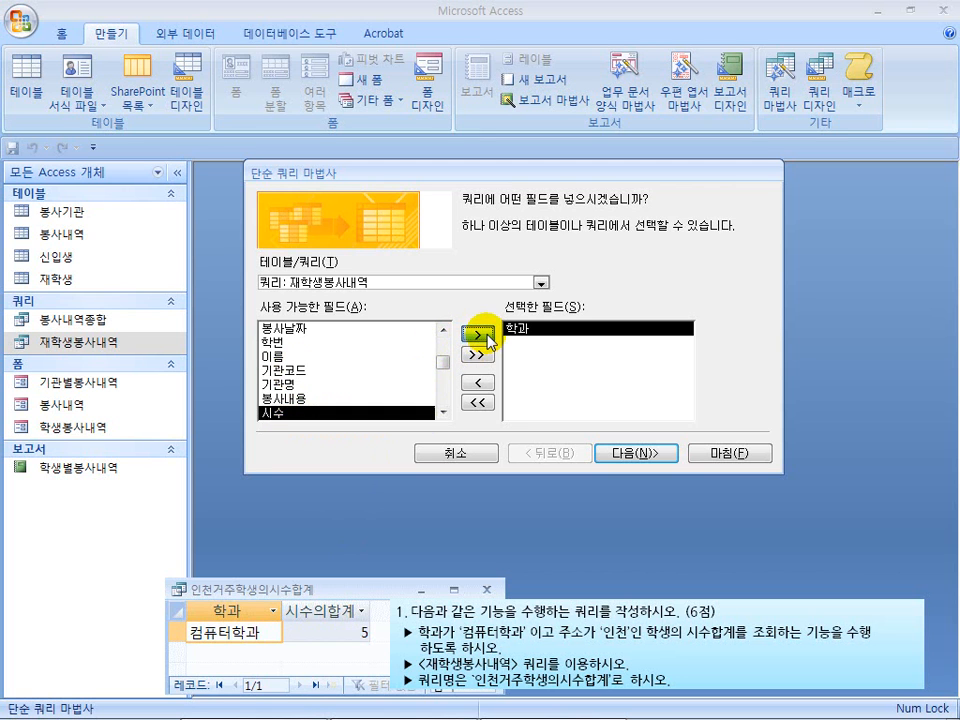
pyautogui.click(477, 334)
pyautogui.click(441, 413)
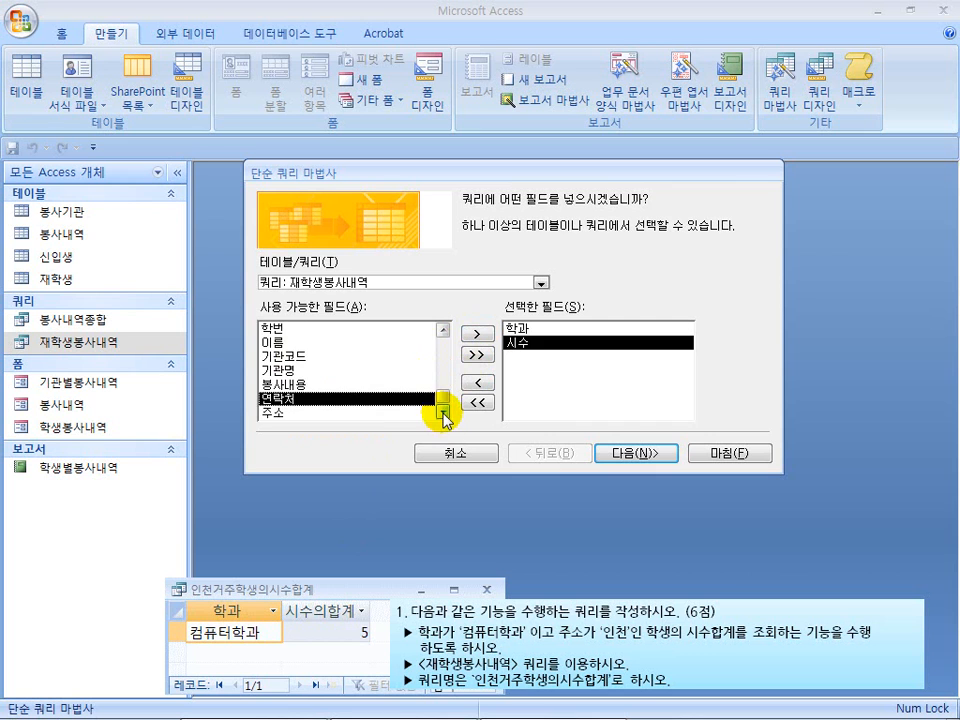
pyautogui.doubleClick(343, 416)
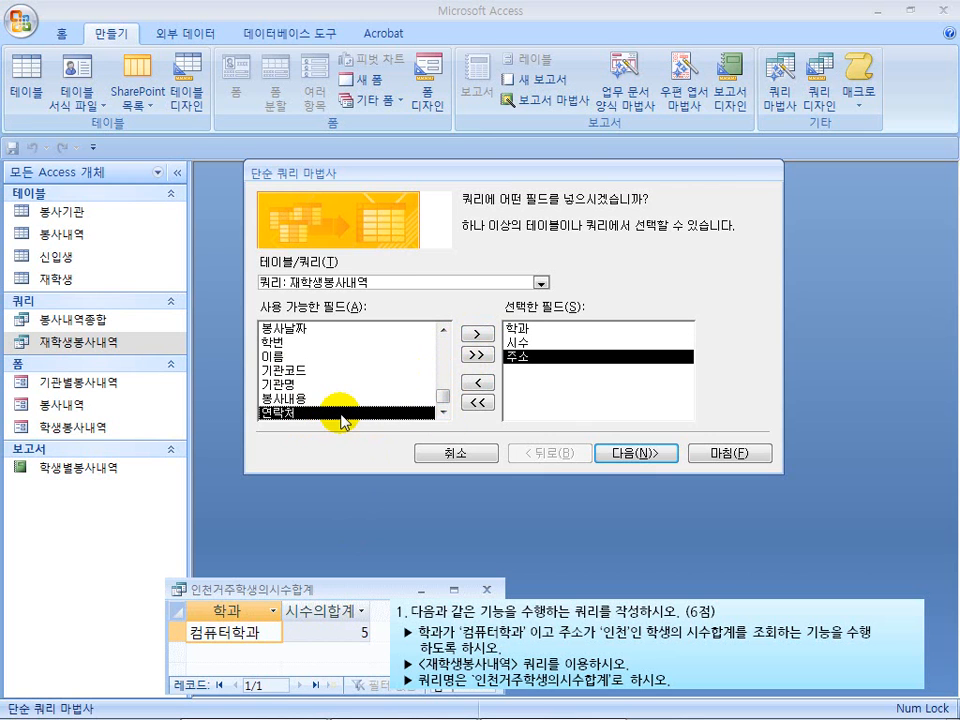
pyautogui.click(628, 454)
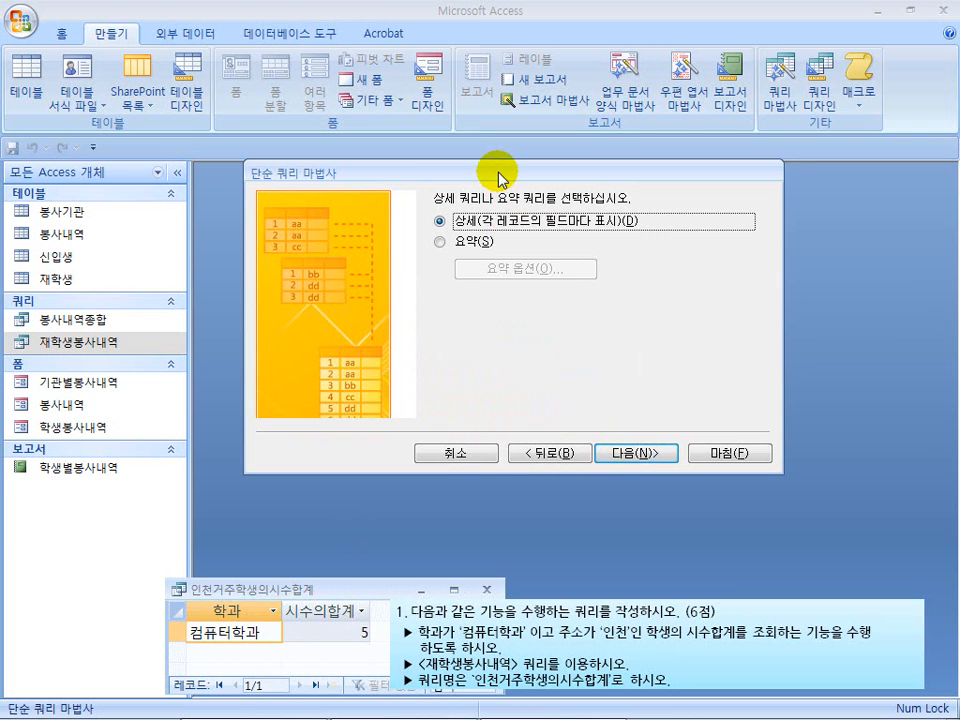
# Make it a summary query (요약) that calculates the 합계 of 시수, and continue to the title page
pyautogui.moveTo(497, 173); pyautogui.dragTo(446, 221)
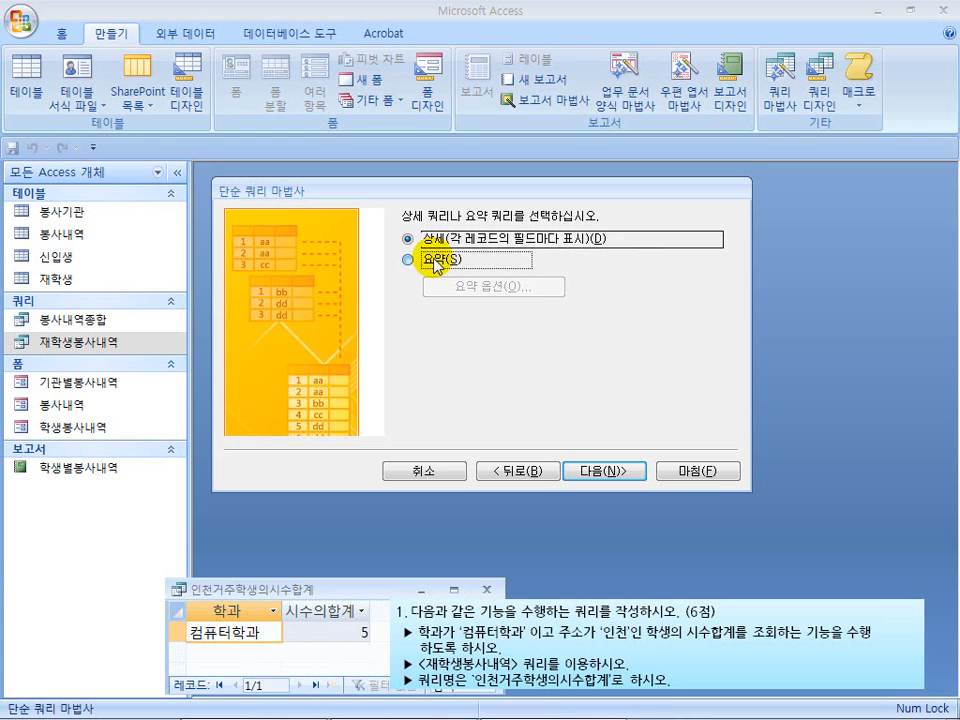
pyautogui.click(440, 264)
pyautogui.click(472, 286)
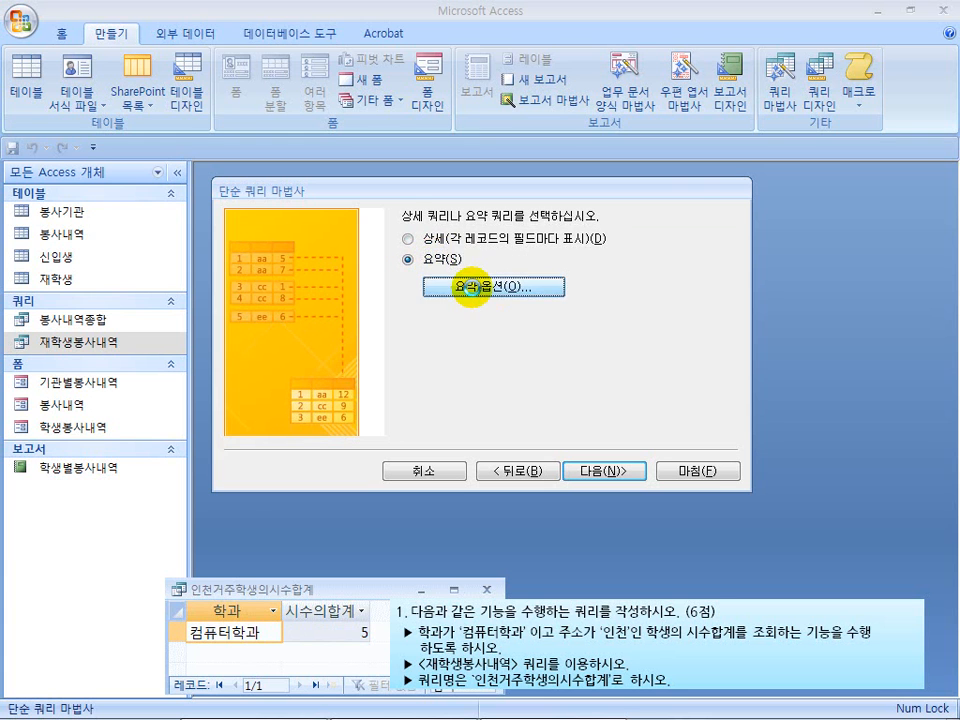
pyautogui.moveTo(435, 145); pyautogui.dragTo(395, 224)
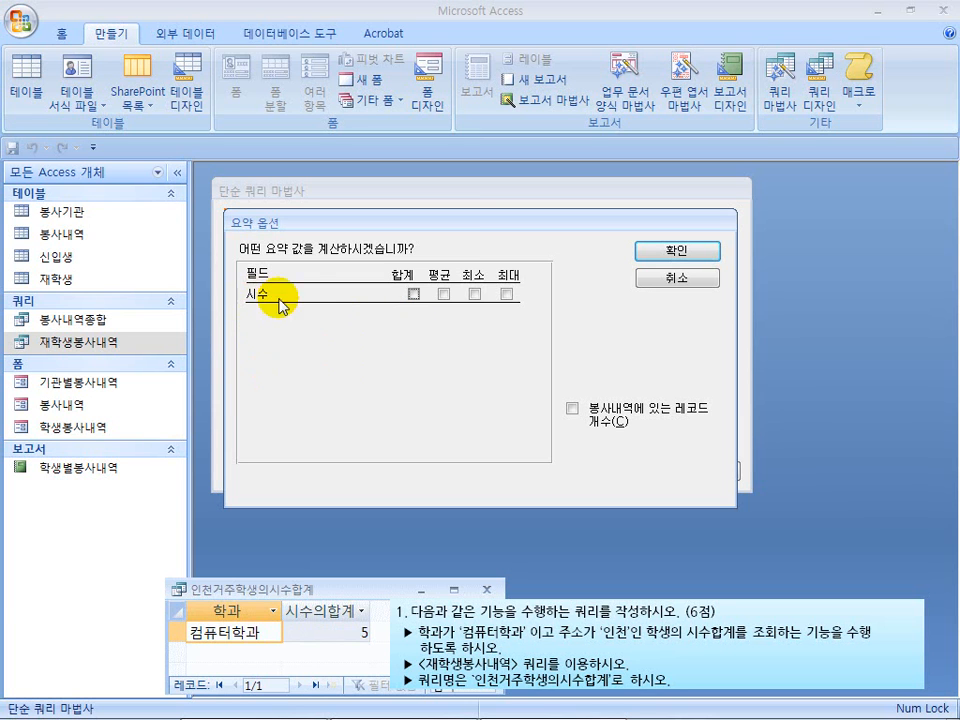
pyautogui.click(413, 296)
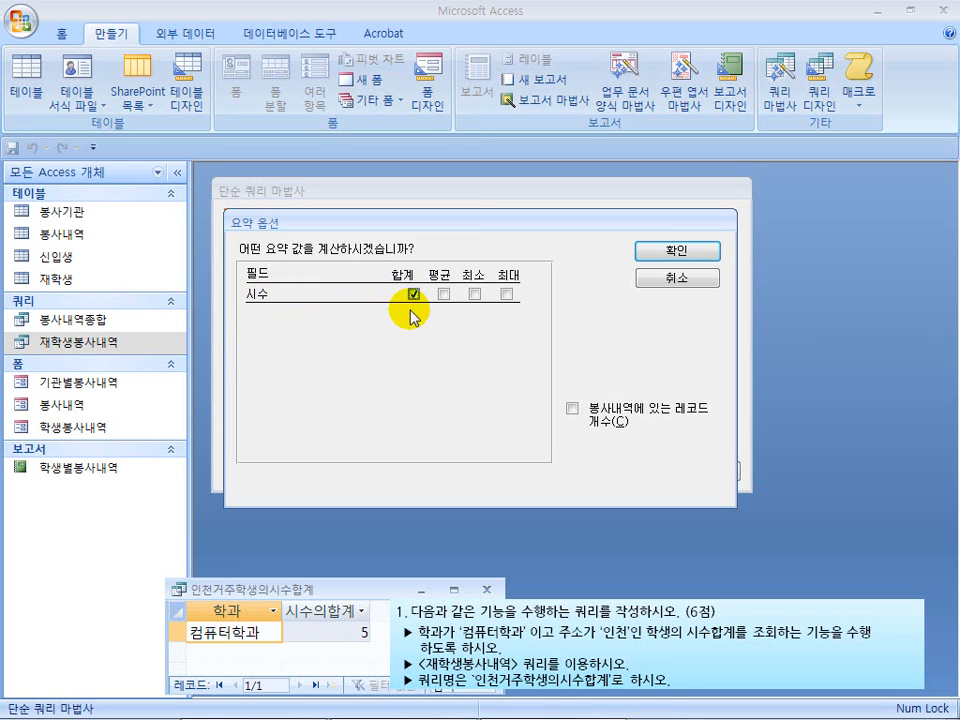
pyautogui.click(699, 251)
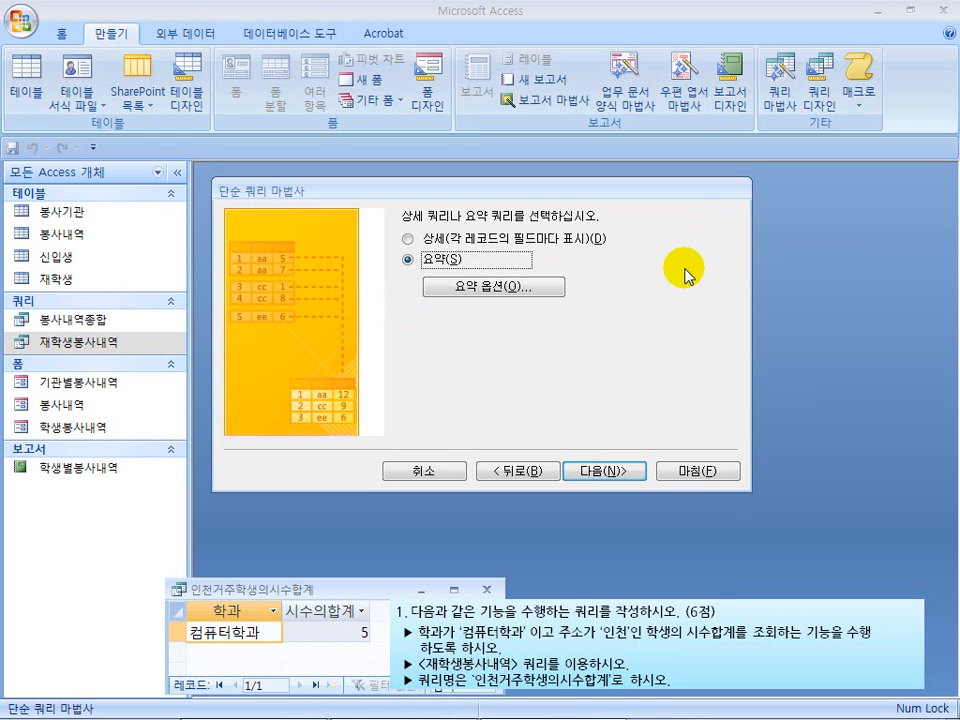
pyautogui.click(614, 470)
# Title the query 인천거주학생의시수합계 and finish the wizard with the query opened for design changes
pyautogui.moveTo(489, 238); pyautogui.dragTo(395, 236)
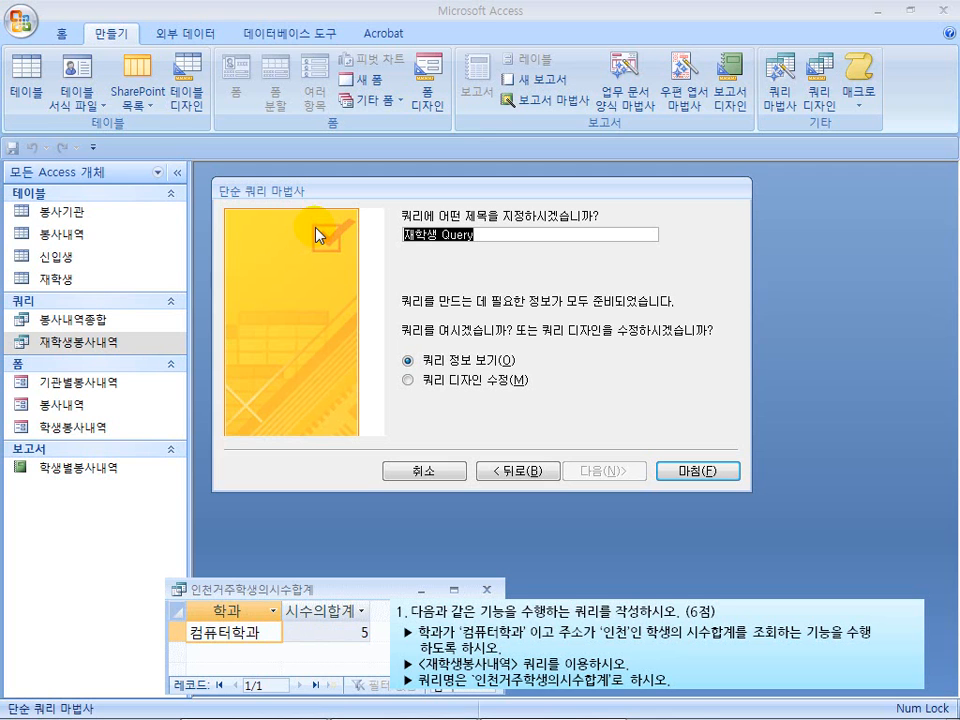
pyautogui.write('인천거')
pyautogui.write('주학생의시')
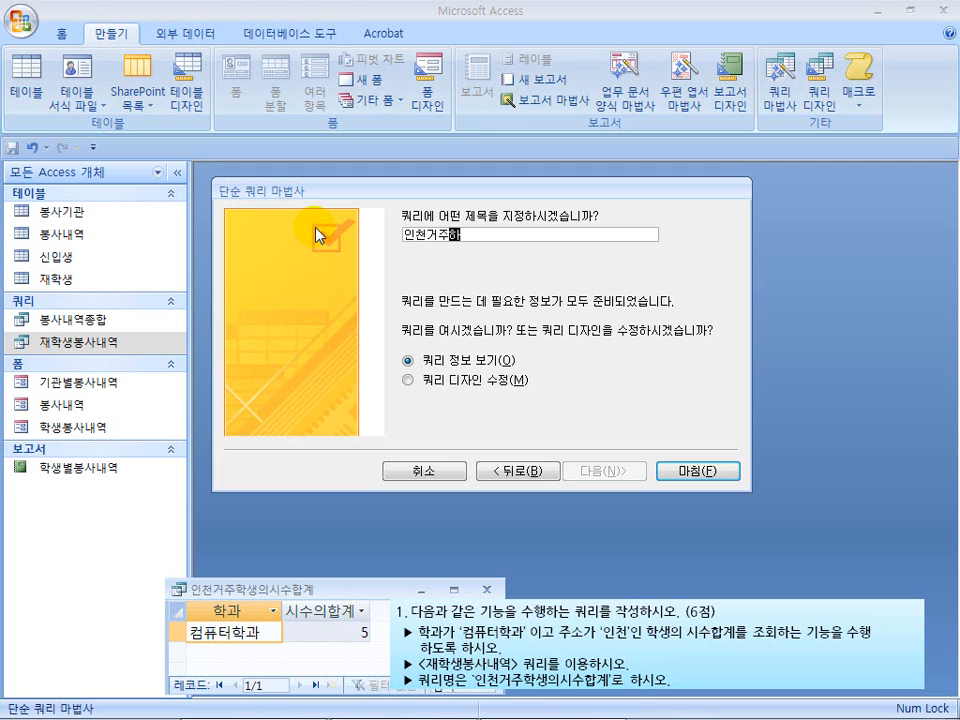
pyautogui.write('수합계')
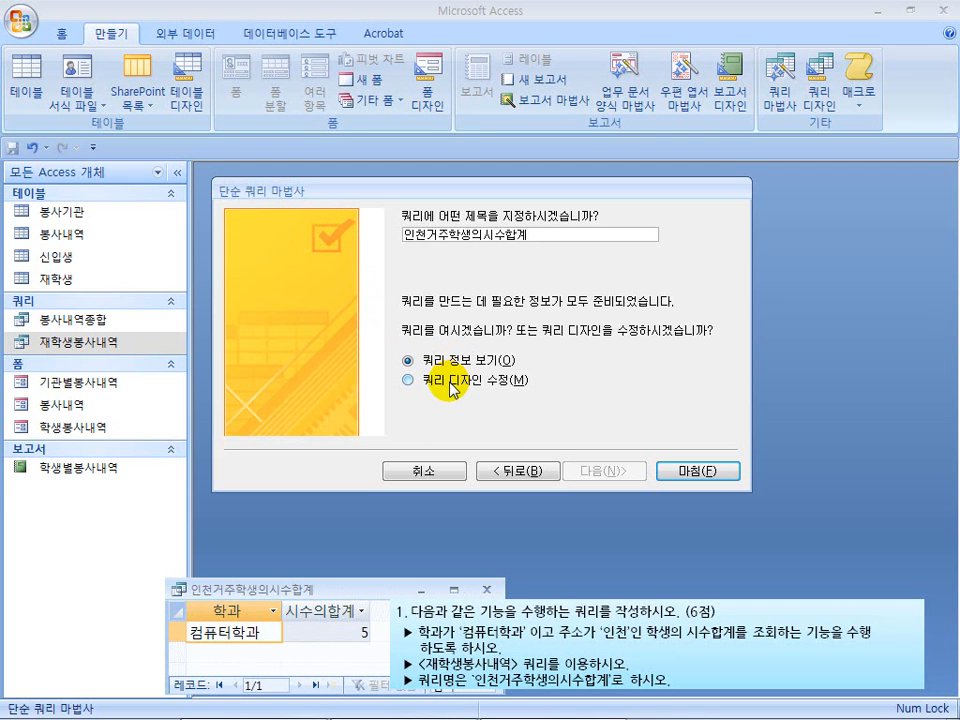
pyautogui.click(452, 388)
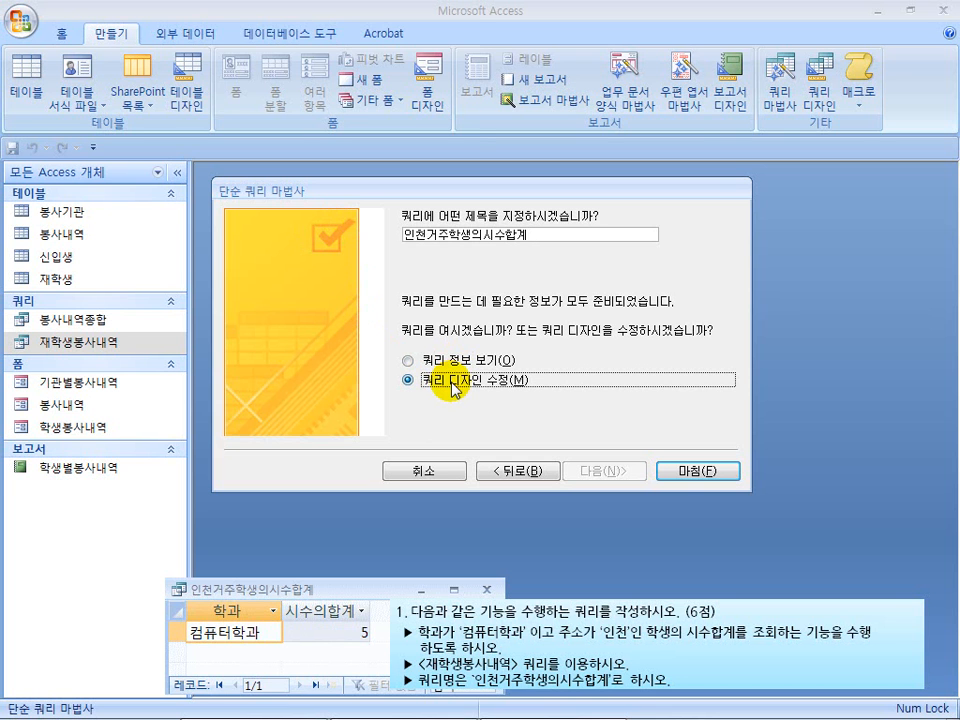
pyautogui.click(706, 471)
pyautogui.moveTo(439, 218); pyautogui.dragTo(435, 175)
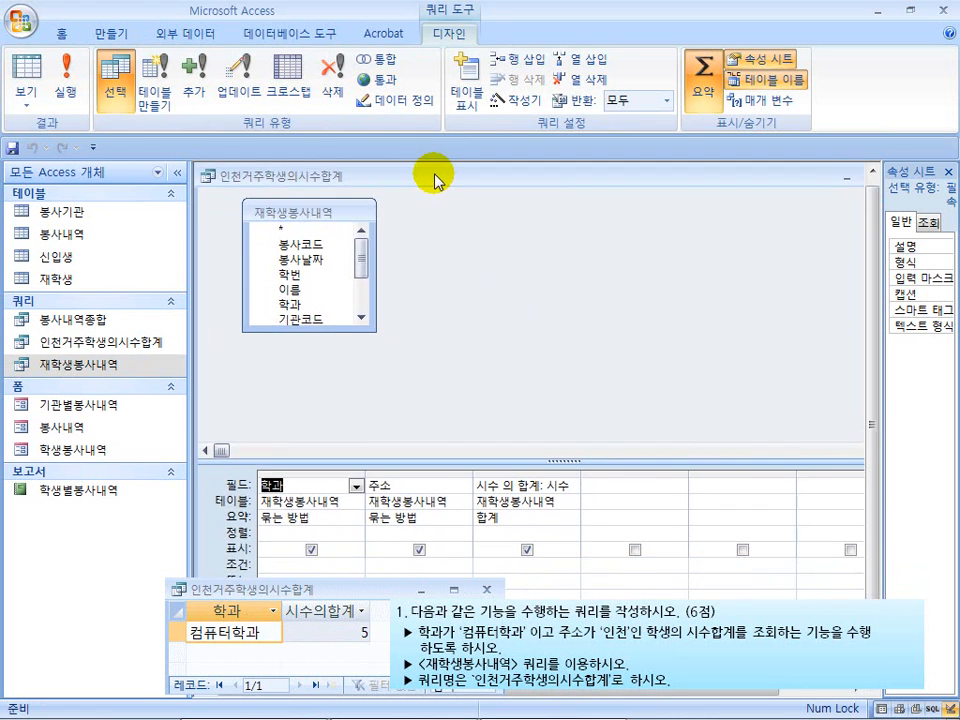
# Enlarge the design grid and set the criteria to 컴퓨터학과 for 학과 and Like "인천*" for 주소
pyautogui.moveTo(493, 457); pyautogui.dragTo(493, 372)
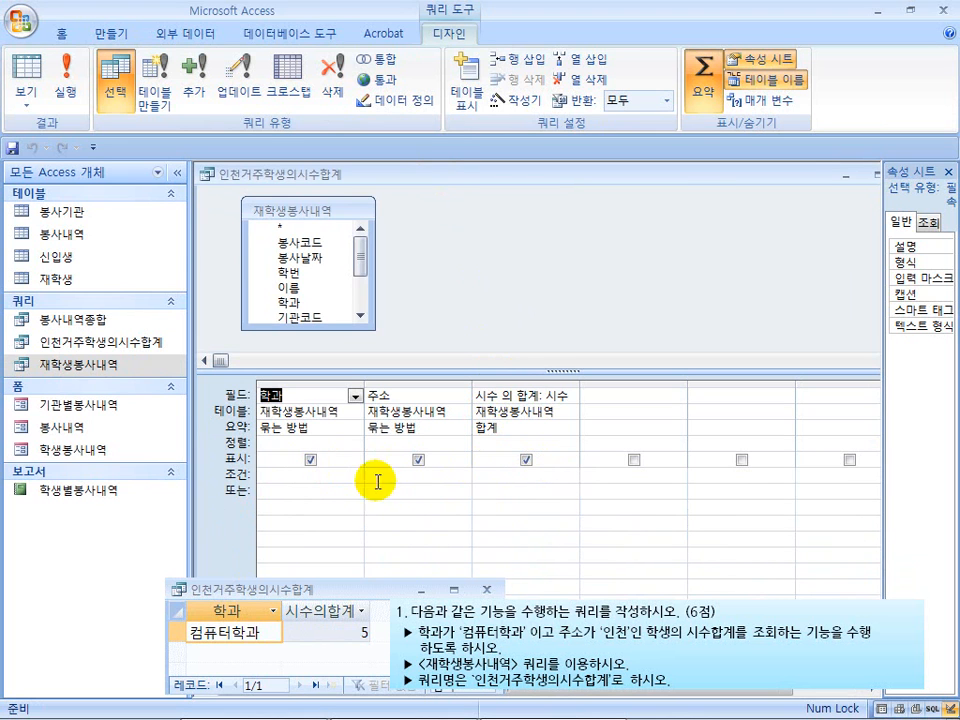
pyautogui.click(305, 475)
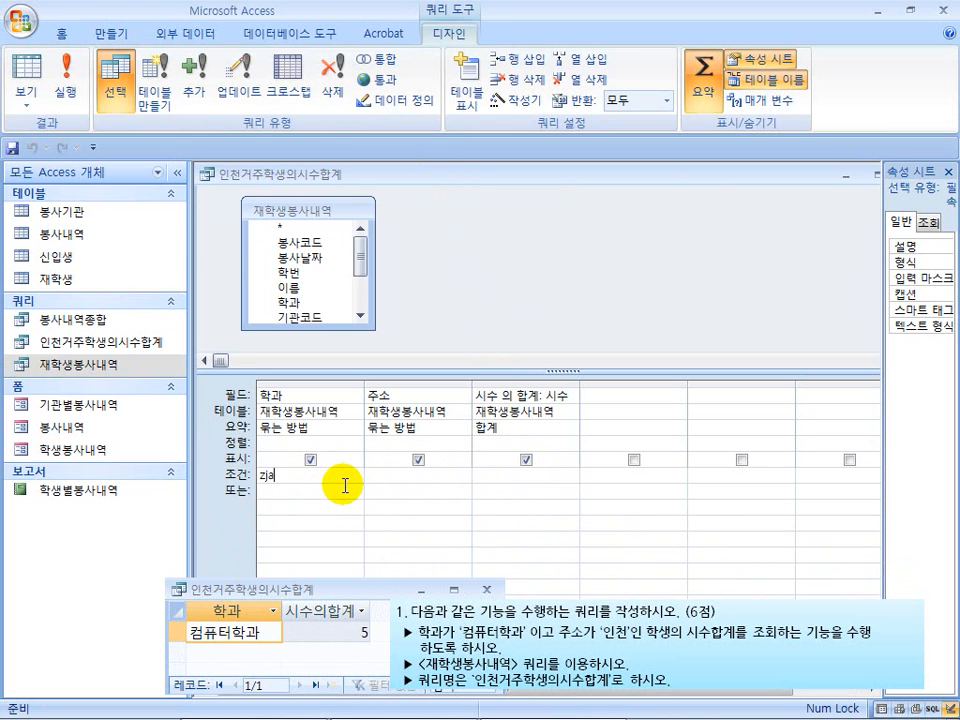
pyautogui.write('컴퓨터학과')
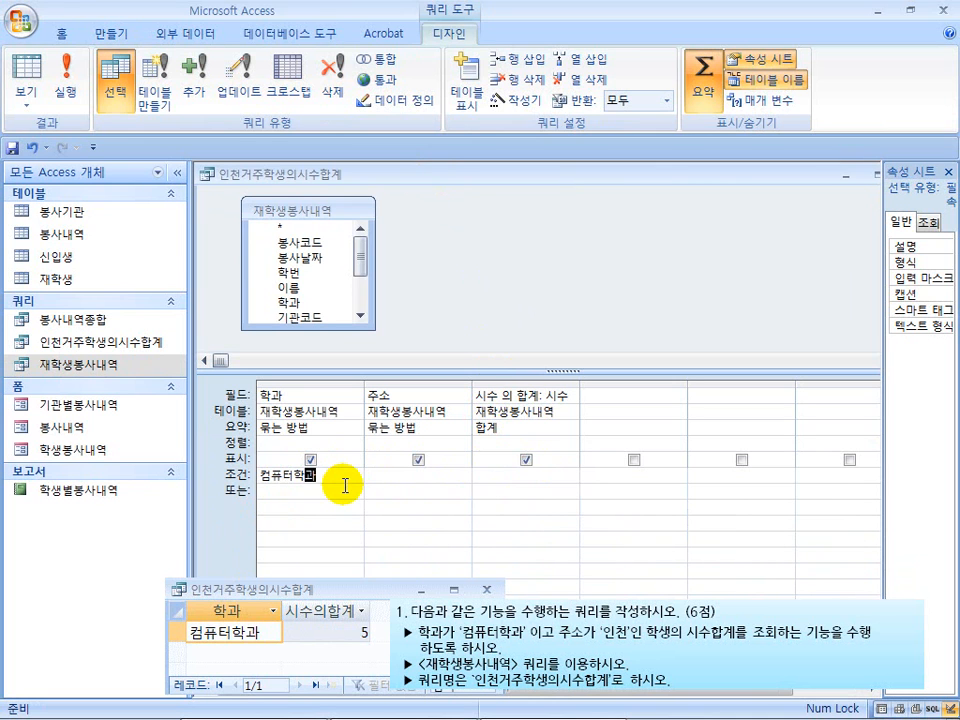
pyautogui.click(380, 476)
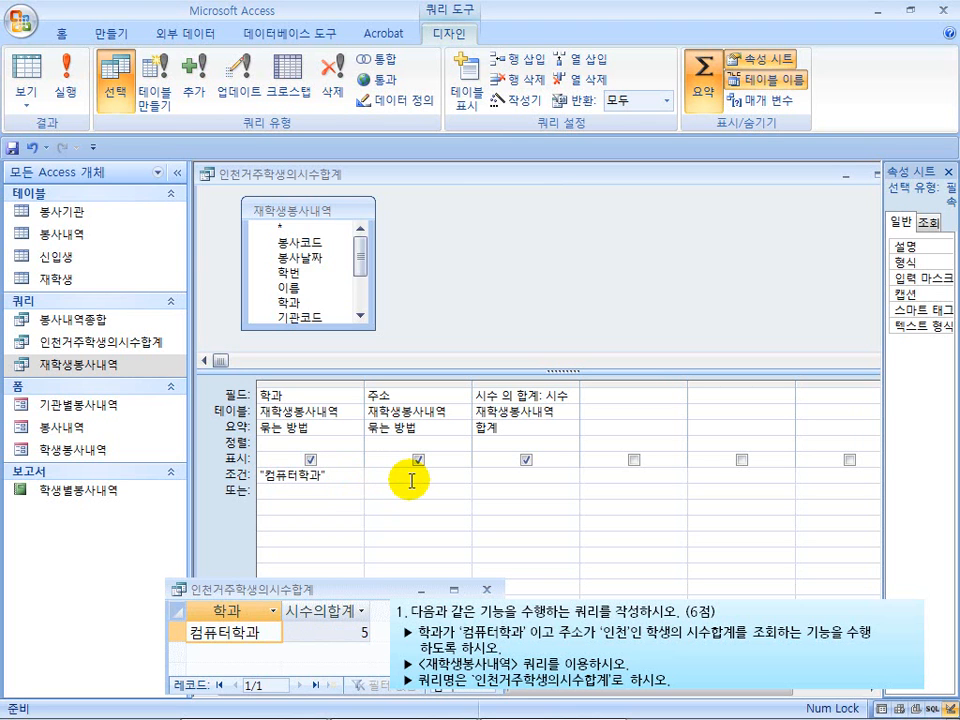
pyautogui.write('like 인천*')
pyautogui.click(408, 489)
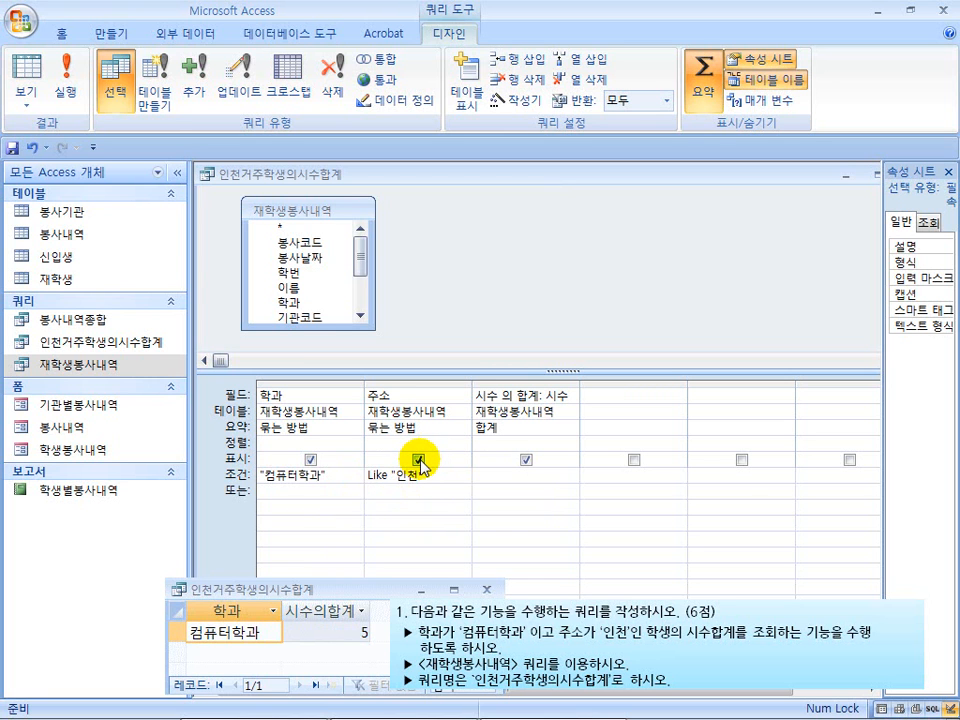
# Exclude 주소 from the displayed results and run the query to compare its total column heading with the sample
pyautogui.click(419, 462)
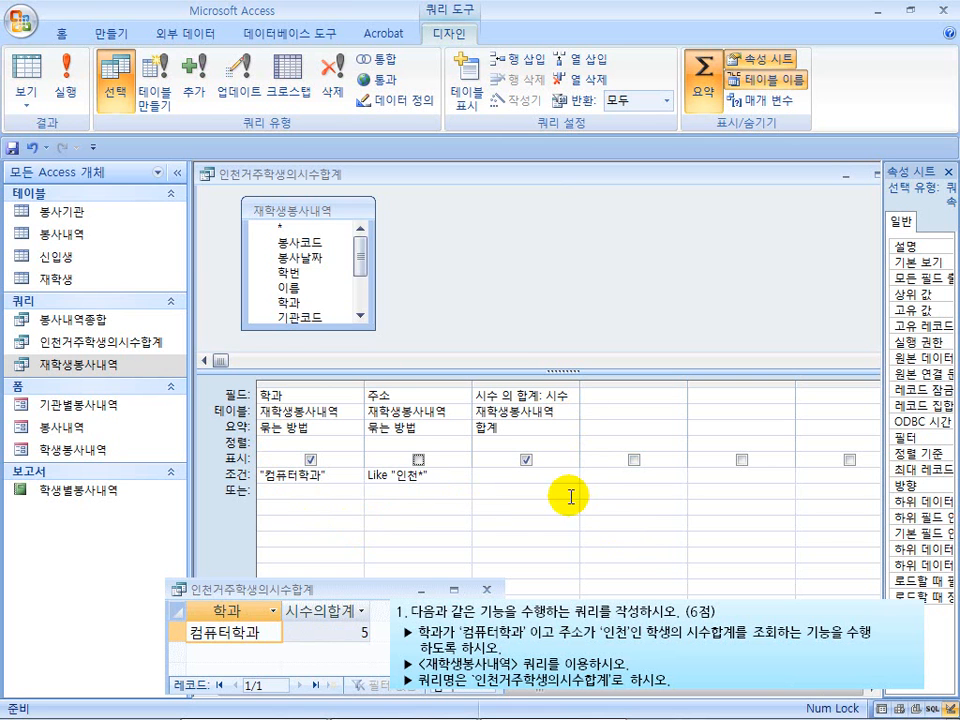
pyautogui.click(65, 90)
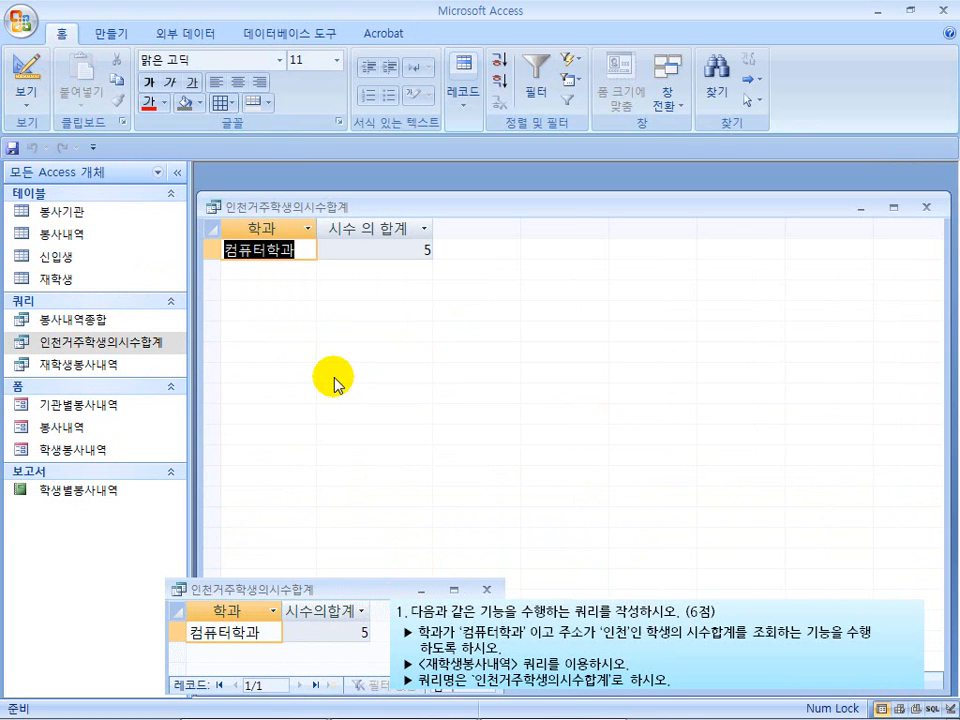
pyautogui.moveTo(335, 384)
pyautogui.mouseDown()
pyautogui.moveTo(353, 510)
pyautogui.moveTo(343, 617)
pyautogui.moveTo(286, 604)
pyautogui.moveTo(315, 620)
pyautogui.moveTo(359, 624)
pyautogui.mouseUp()
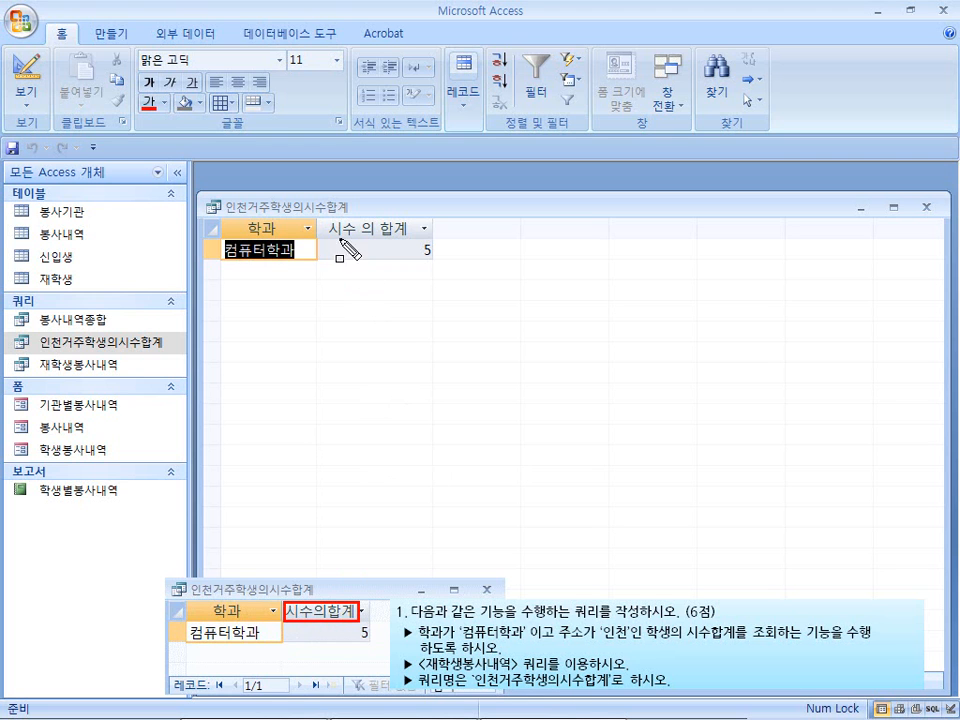
pyautogui.moveTo(321, 219)
pyautogui.mouseDown()
pyautogui.moveTo(377, 241)
pyautogui.moveTo(411, 241)
pyautogui.mouseUp()
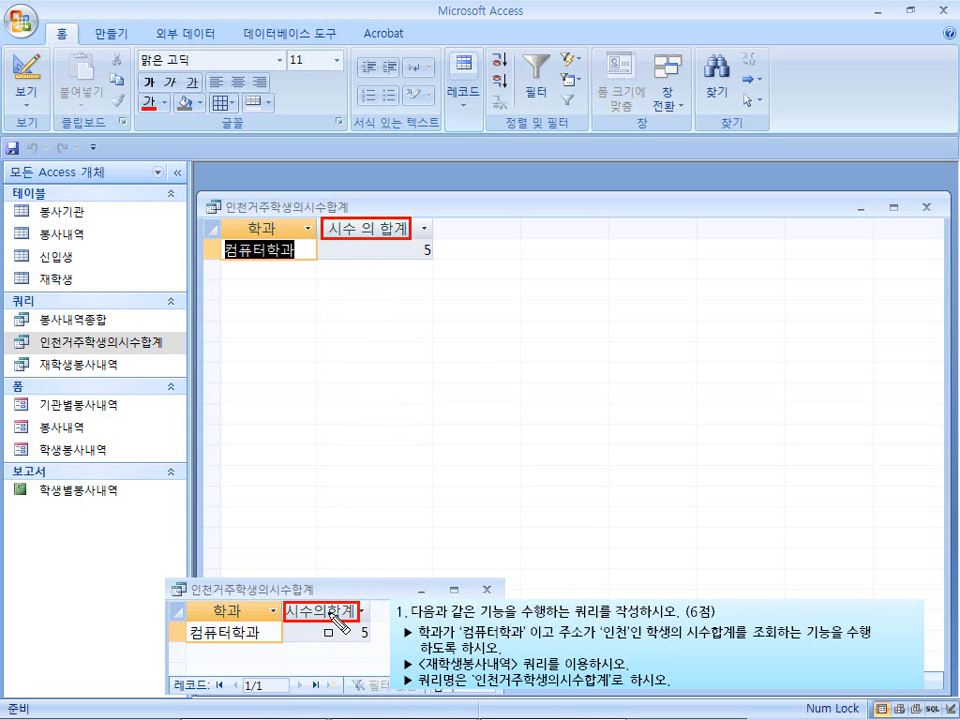
pyautogui.press('Escape')
# Return the query to design view and widen the 시수 total column to show its whole field expression
pyautogui.click(25, 62)
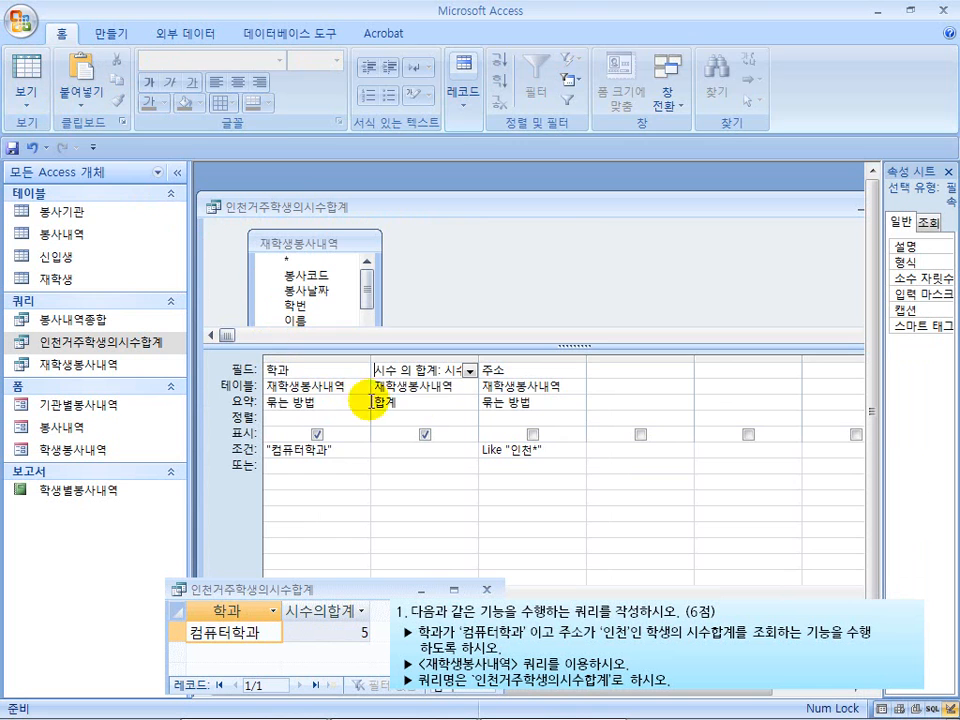
pyautogui.click(401, 370)
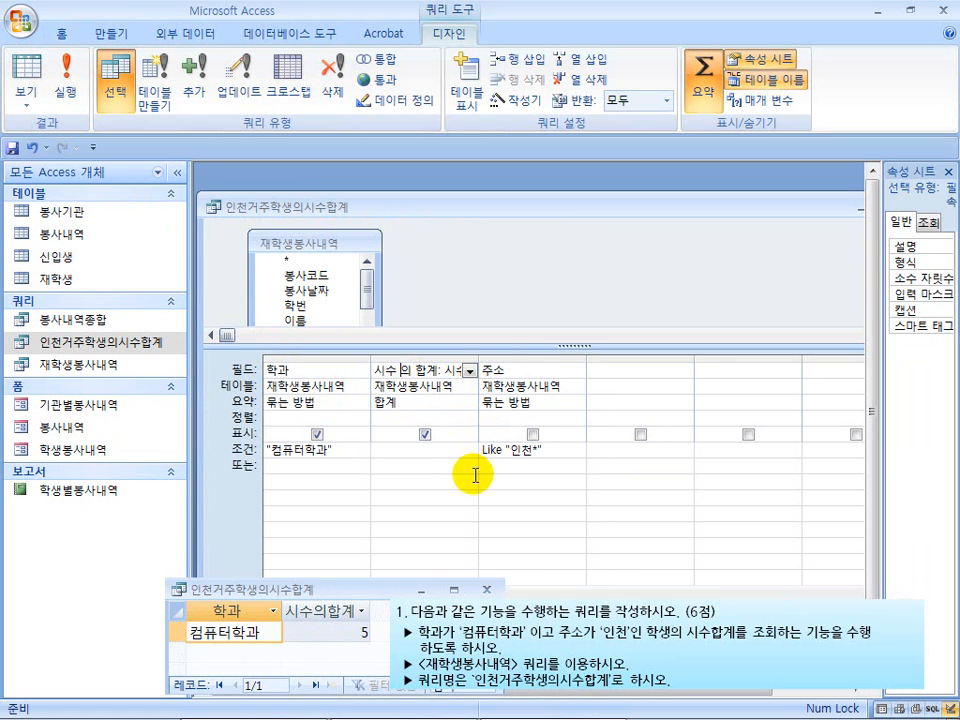
pyautogui.moveTo(480, 360); pyautogui.dragTo(445, 370)
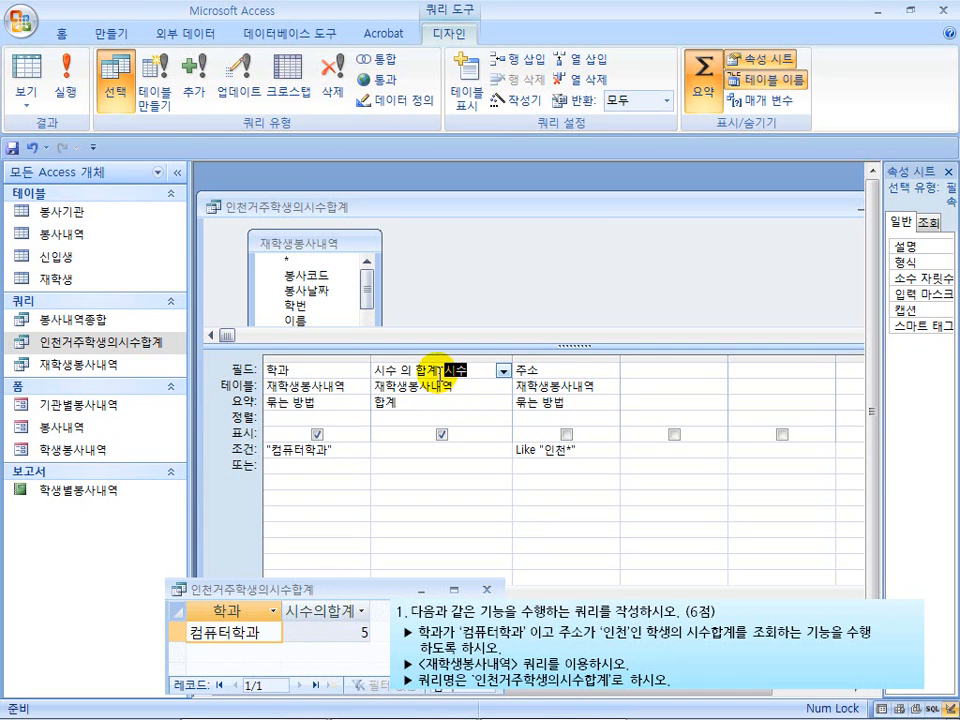
# Examine the alias before the colon and the source field after it in the 시수 total column's field expression
pyautogui.click(441, 371)
pyautogui.moveTo(476, 369); pyautogui.dragTo(445, 370)
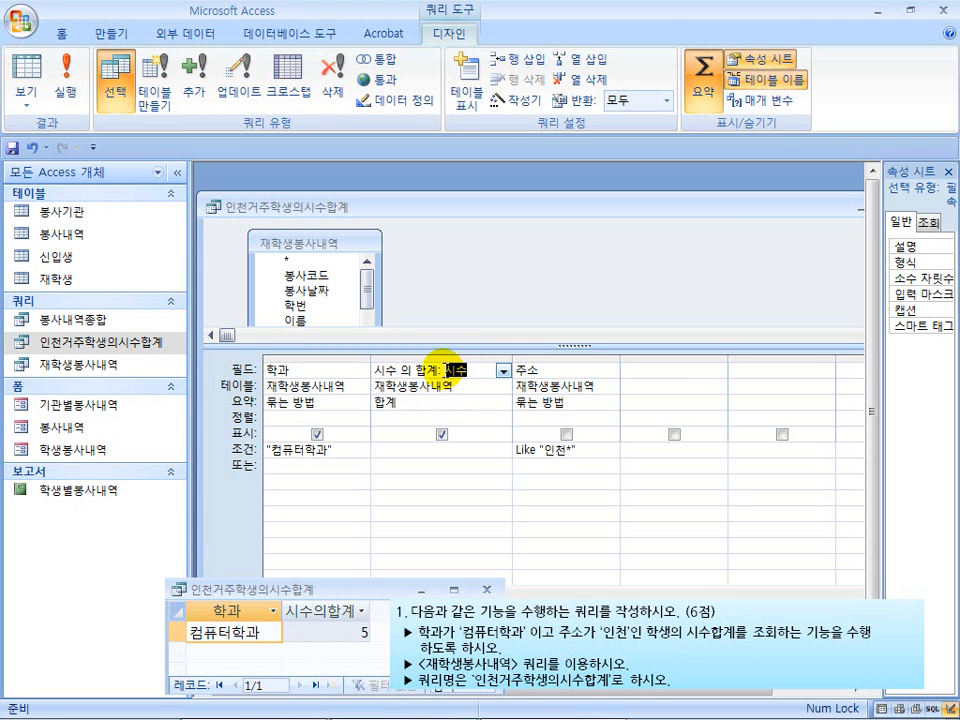
pyautogui.moveTo(432, 368); pyautogui.dragTo(362, 373)
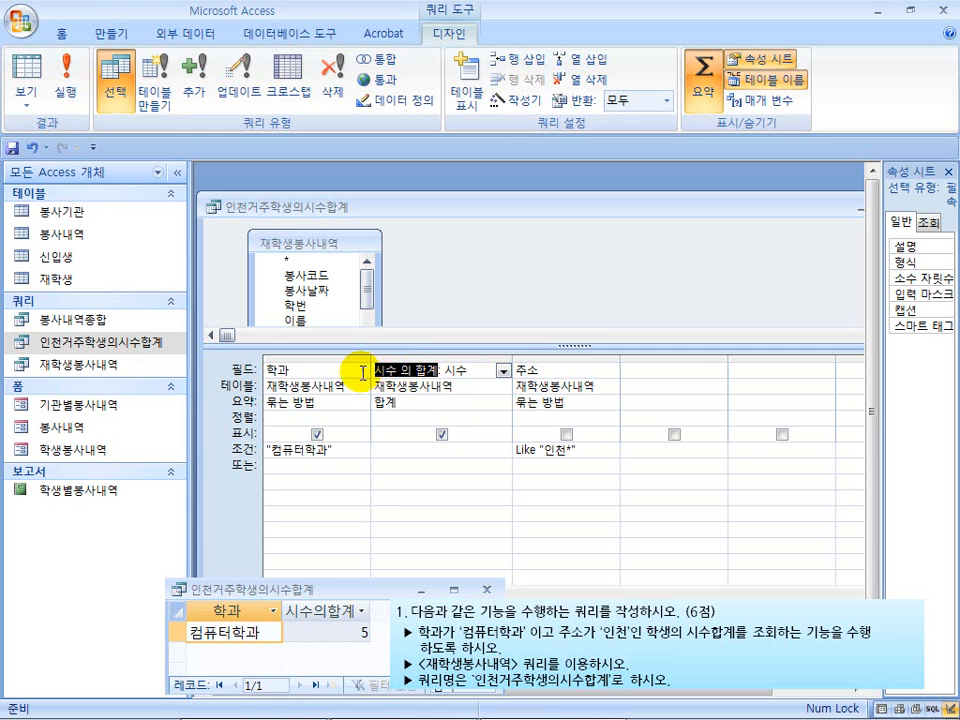
pyautogui.click(440, 370)
pyautogui.moveTo(480, 369); pyautogui.dragTo(363, 370)
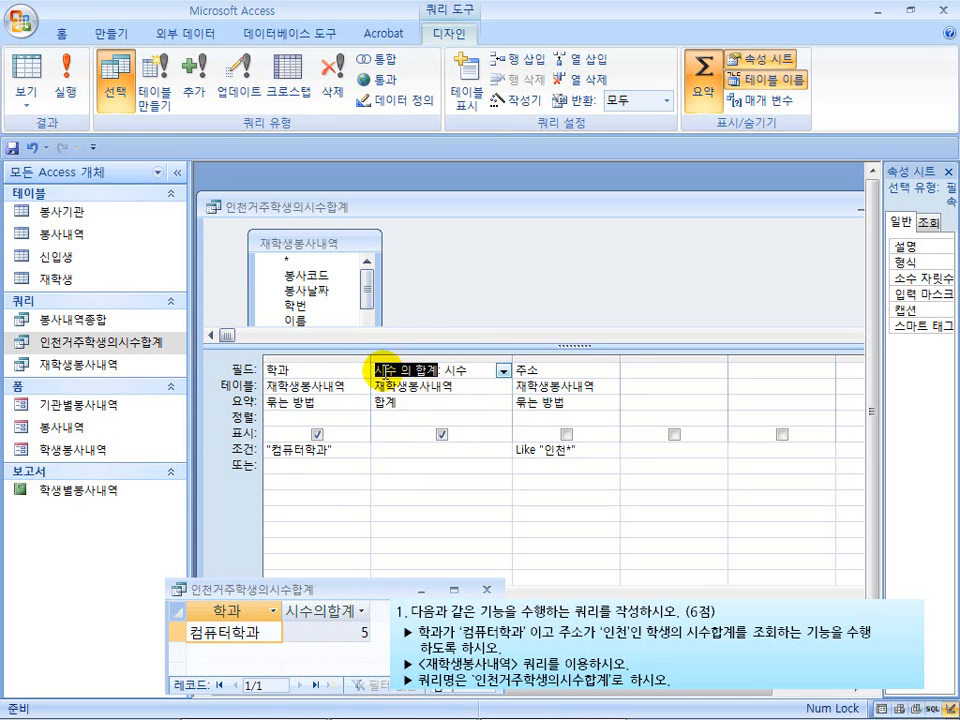
pyautogui.click(481, 419)
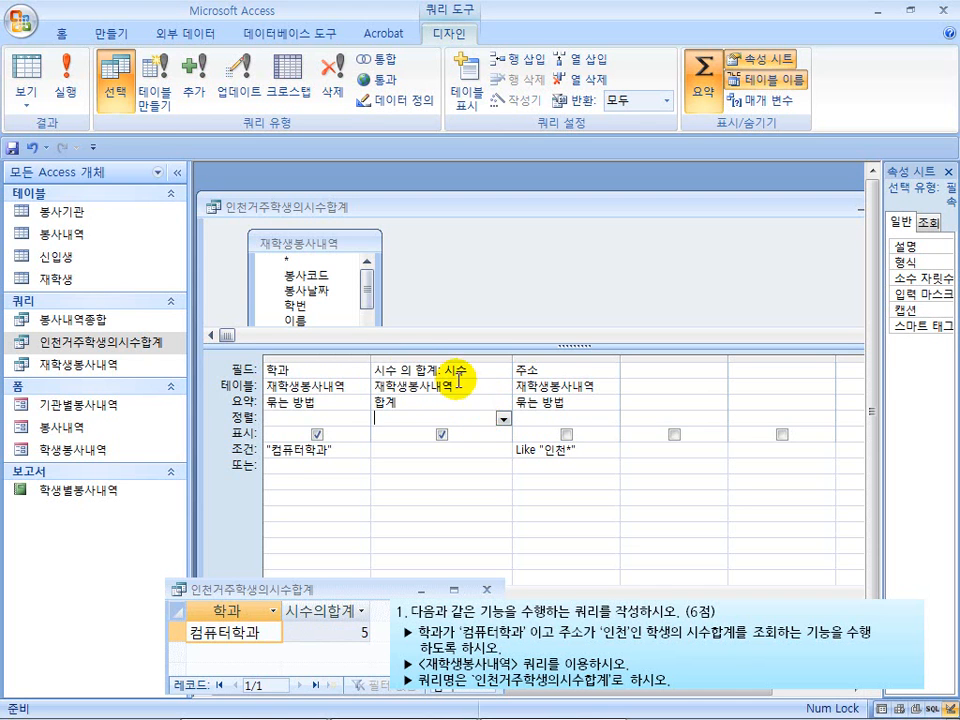
pyautogui.moveTo(441, 369); pyautogui.dragTo(466, 369)
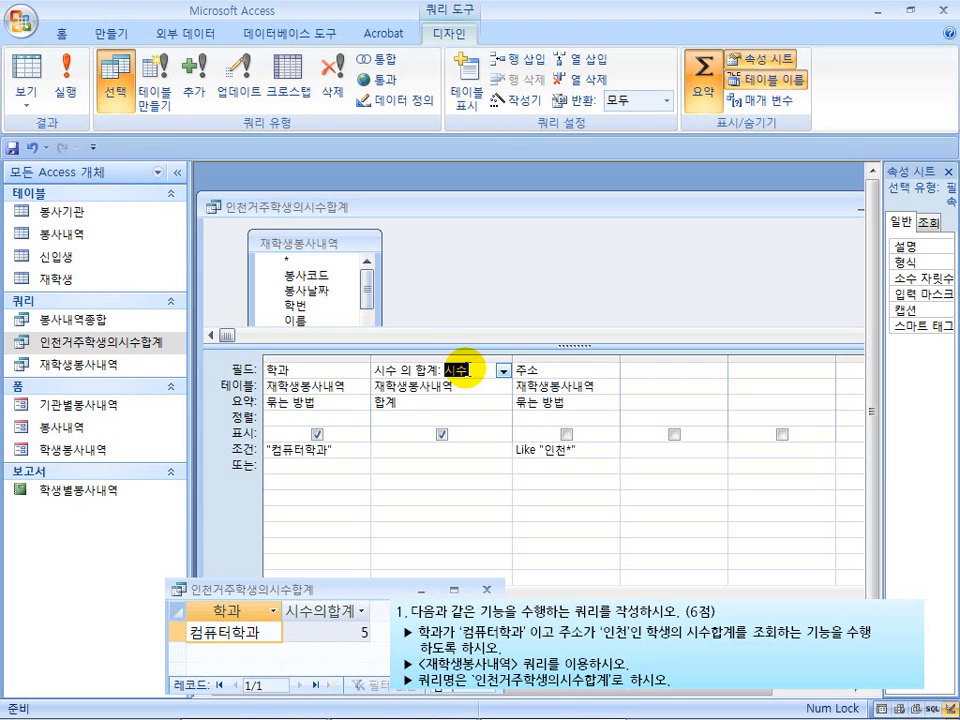
pyautogui.click(439, 370)
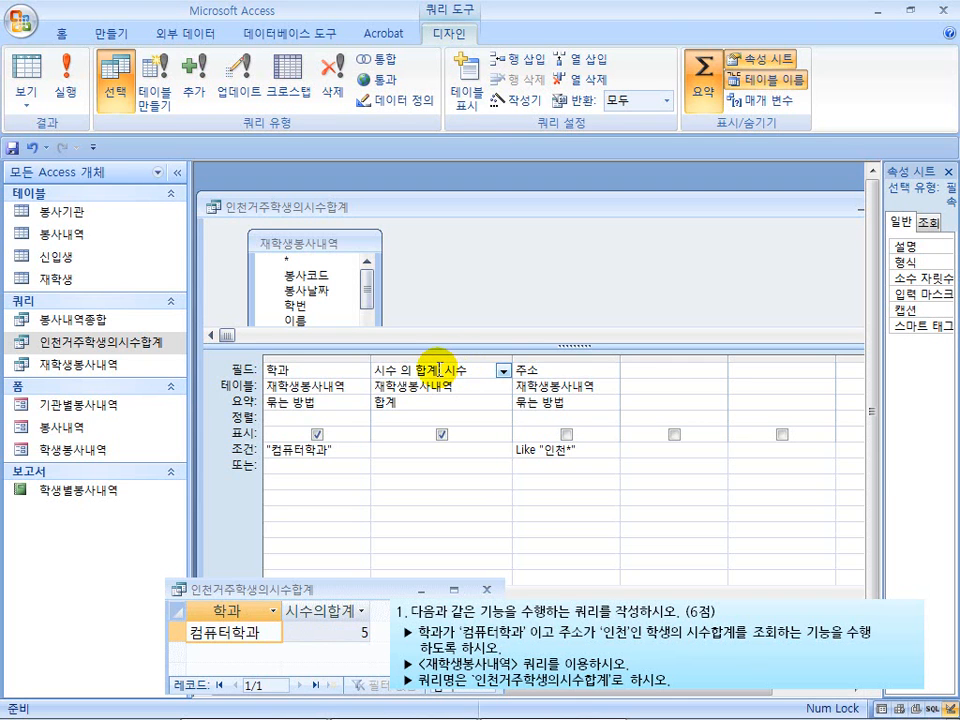
pyautogui.moveTo(439, 370); pyautogui.dragTo(370, 371)
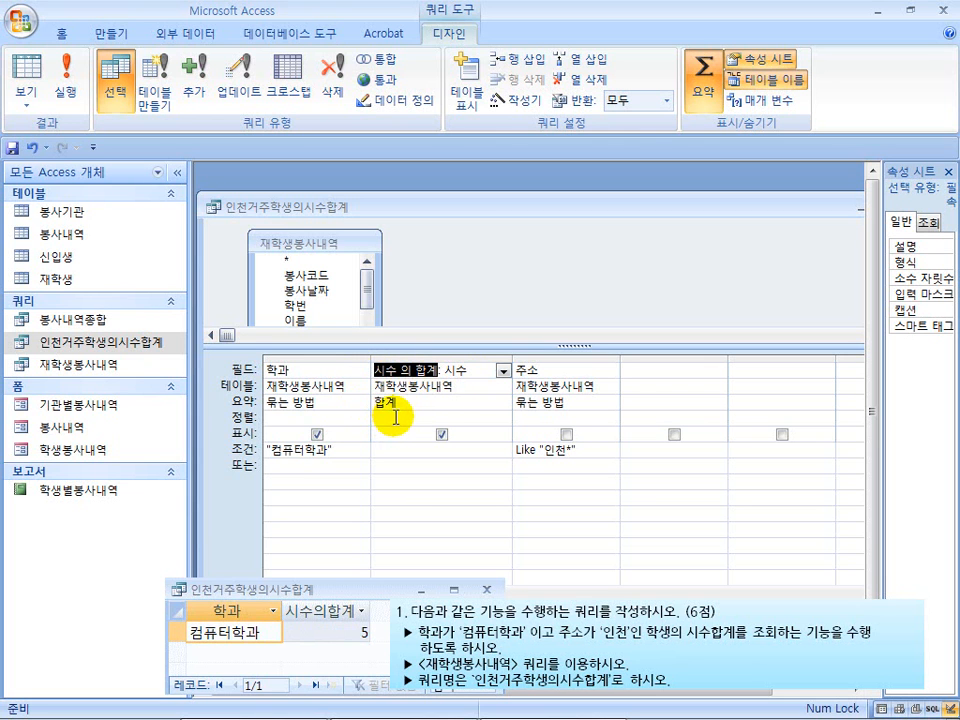
pyautogui.hotkey('ctrl', 'shift', 'd')
pyautogui.press('Escape')
pyautogui.hotkey('ctrl', 'shift', 'd')
pyautogui.click(379, 366)
pyautogui.moveTo(385, 372)
pyautogui.mouseDown()
pyautogui.moveTo(446, 388)
pyautogui.moveTo(437, 379)
pyautogui.mouseUp()
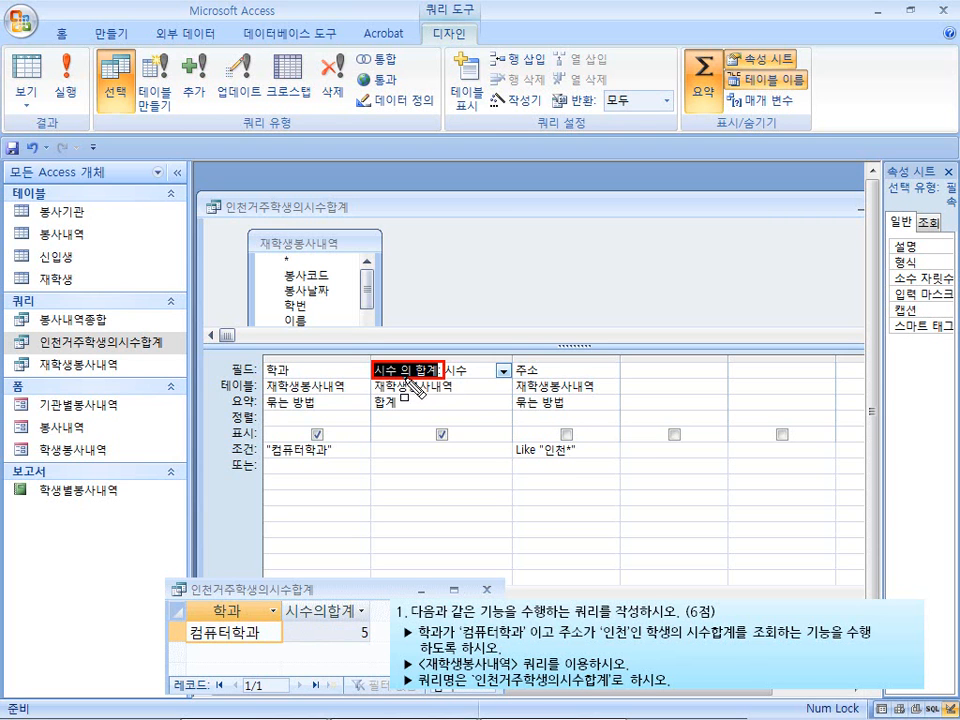
# Remove the spaces from the total column's alias so it reads 시수의합계, and run the query
pyautogui.click(404, 371)
pyautogui.press('Delete')
pyautogui.press('BackSpace')
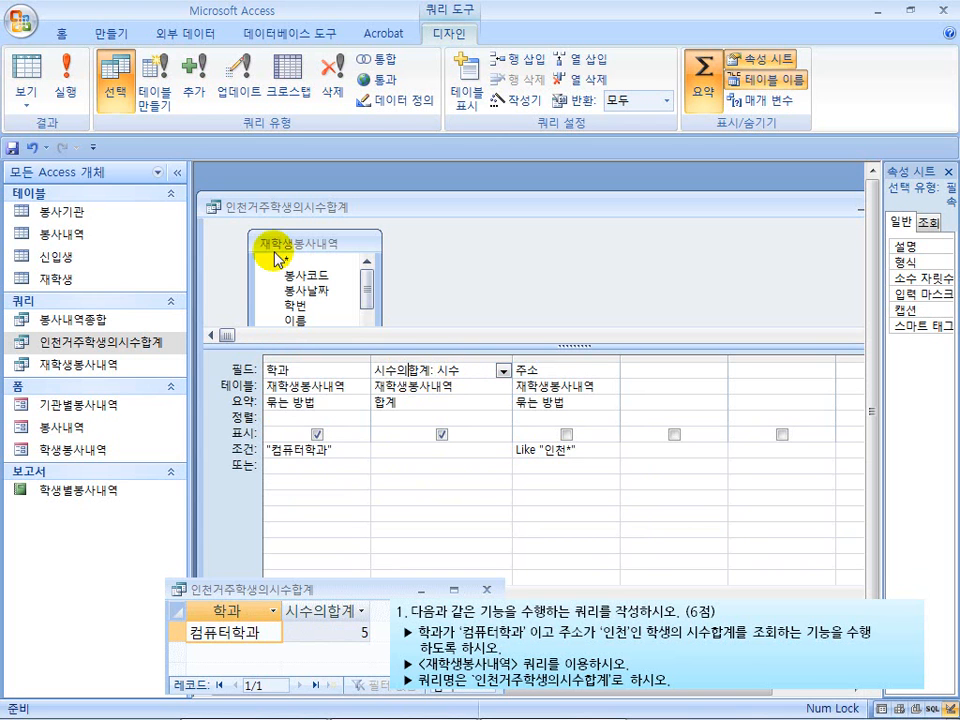
pyautogui.click(67, 85)
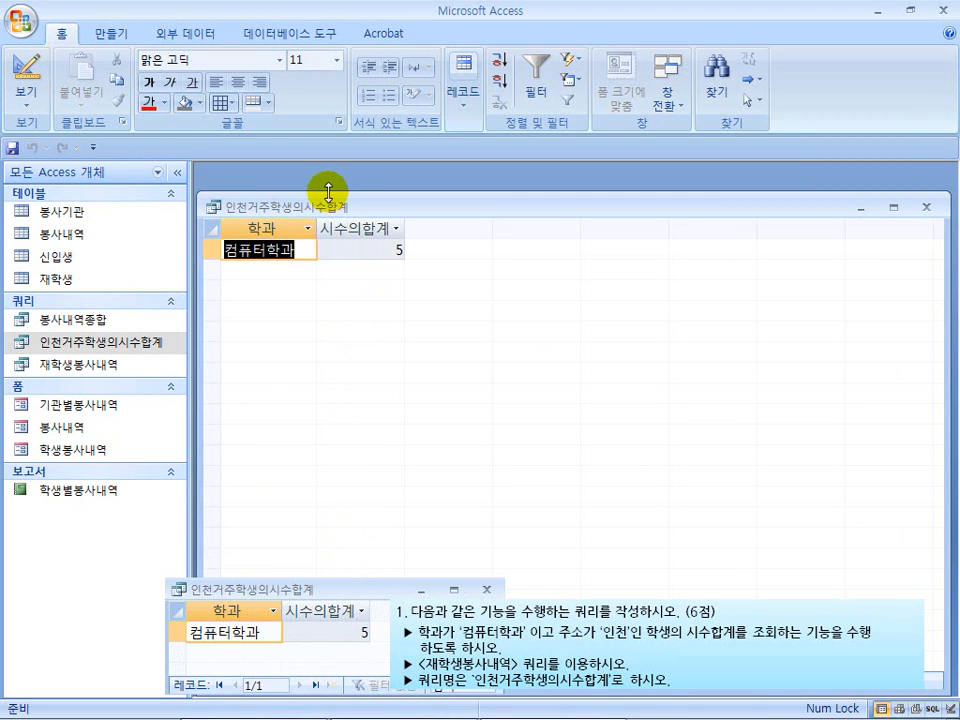
pyautogui.moveTo(356, 195); pyautogui.dragTo(356, 188)
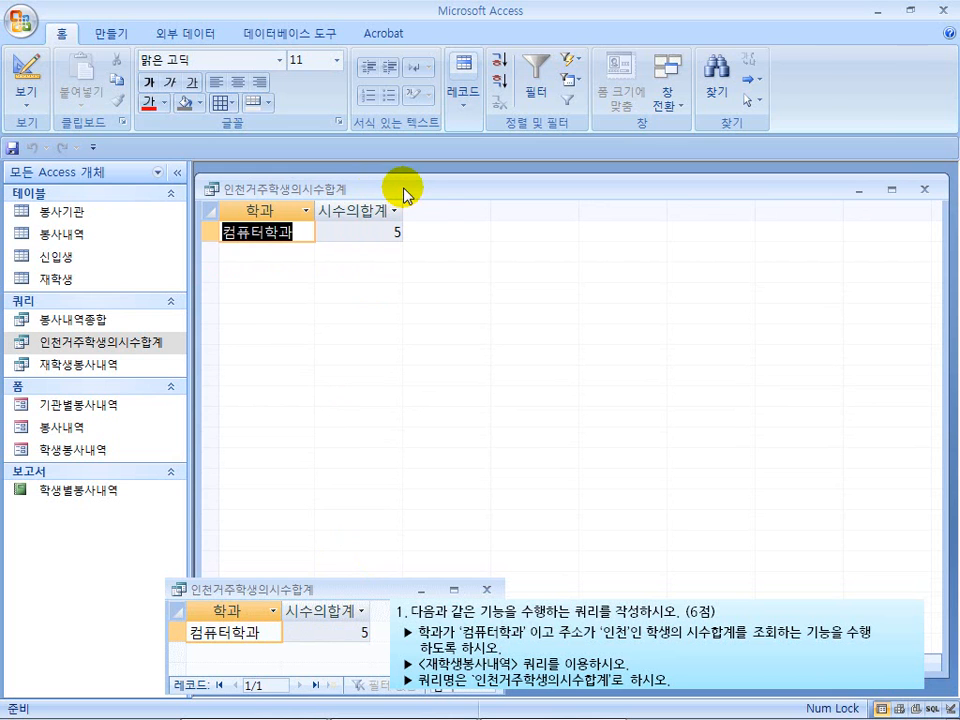
pyautogui.click(115, 33)
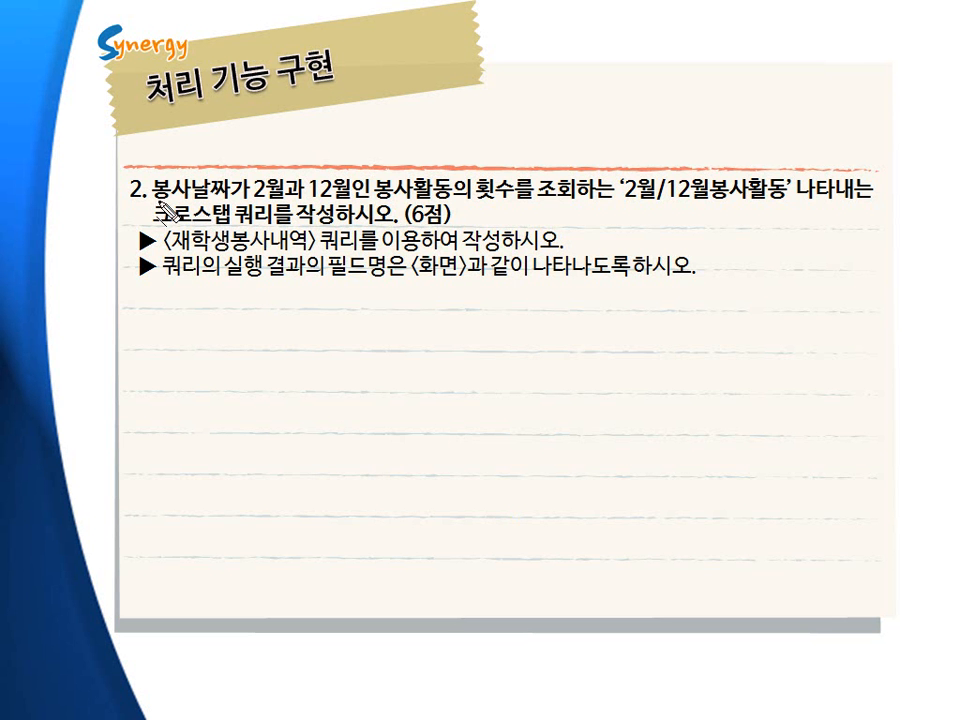
pyautogui.moveTo(153, 199); pyautogui.dragTo(560, 199)
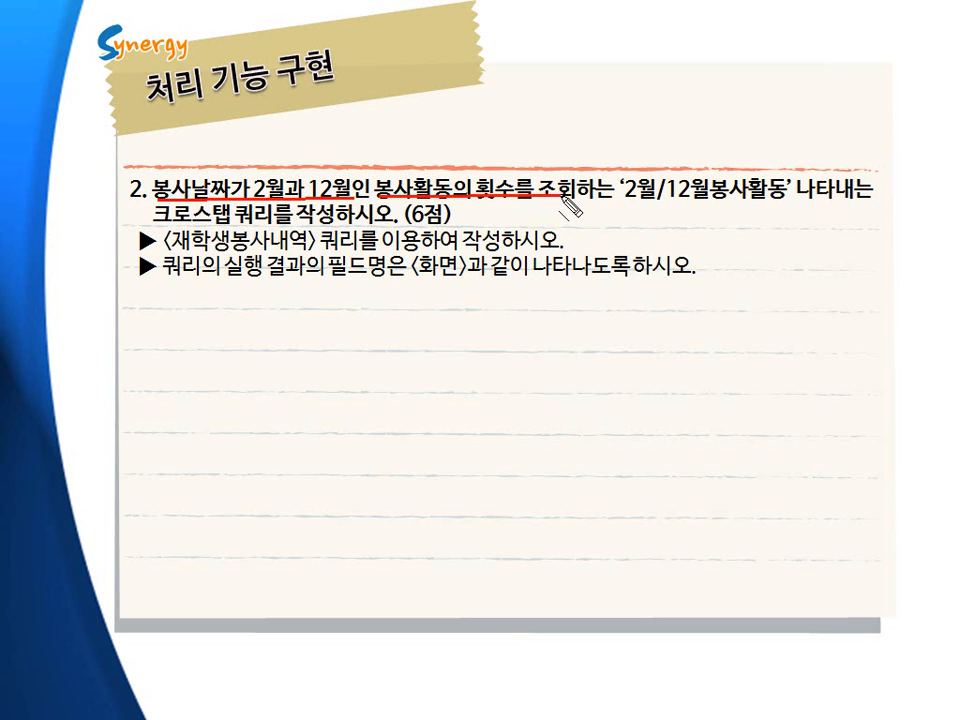
pyautogui.moveTo(628, 200); pyautogui.dragTo(756, 200)
pyautogui.moveTo(155, 228); pyautogui.dragTo(272, 229)
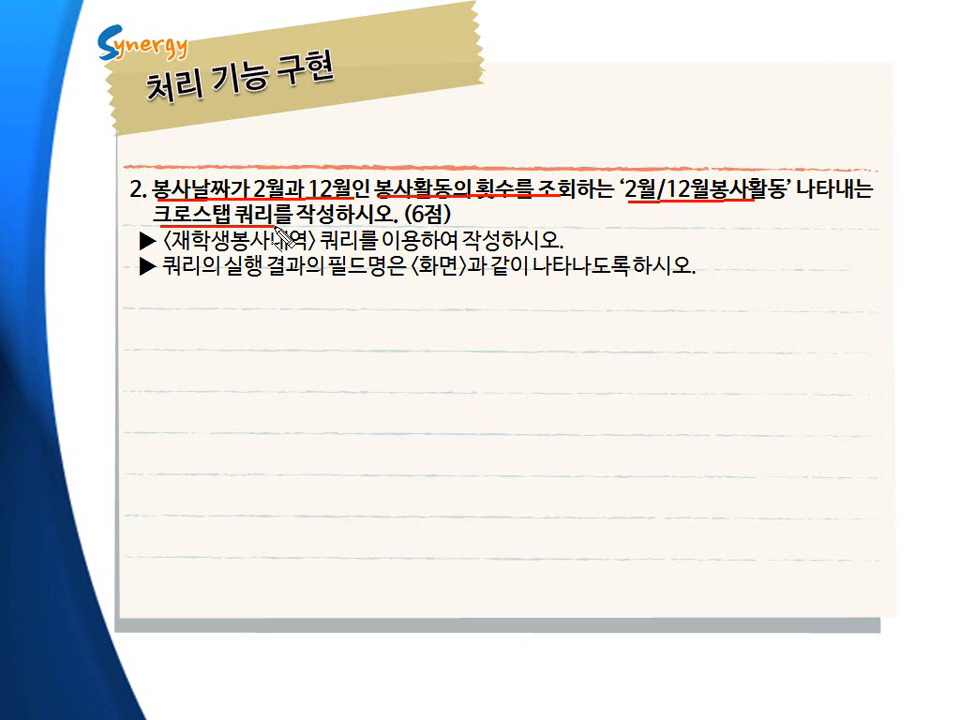
pyautogui.moveTo(407, 226); pyautogui.dragTo(440, 226)
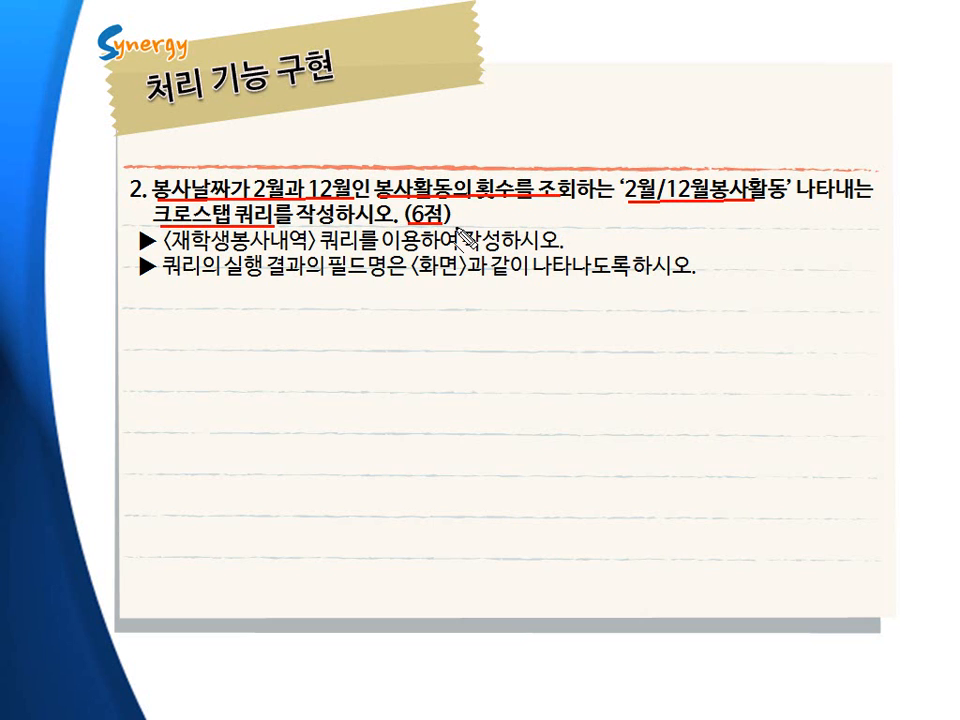
pyautogui.press('Escape')
pyautogui.click(455, 228)
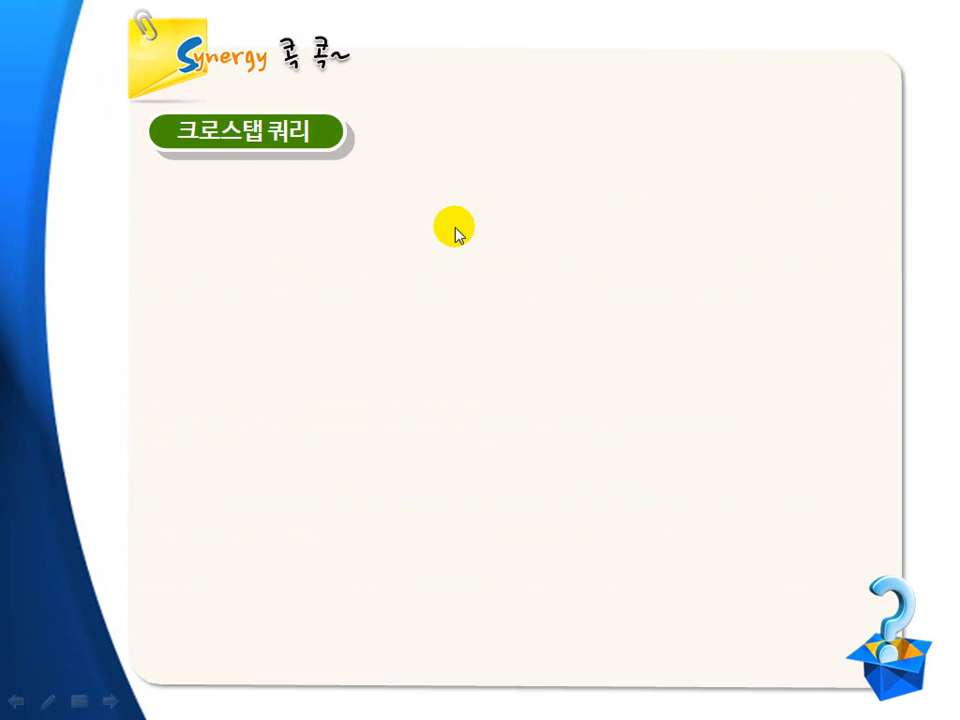
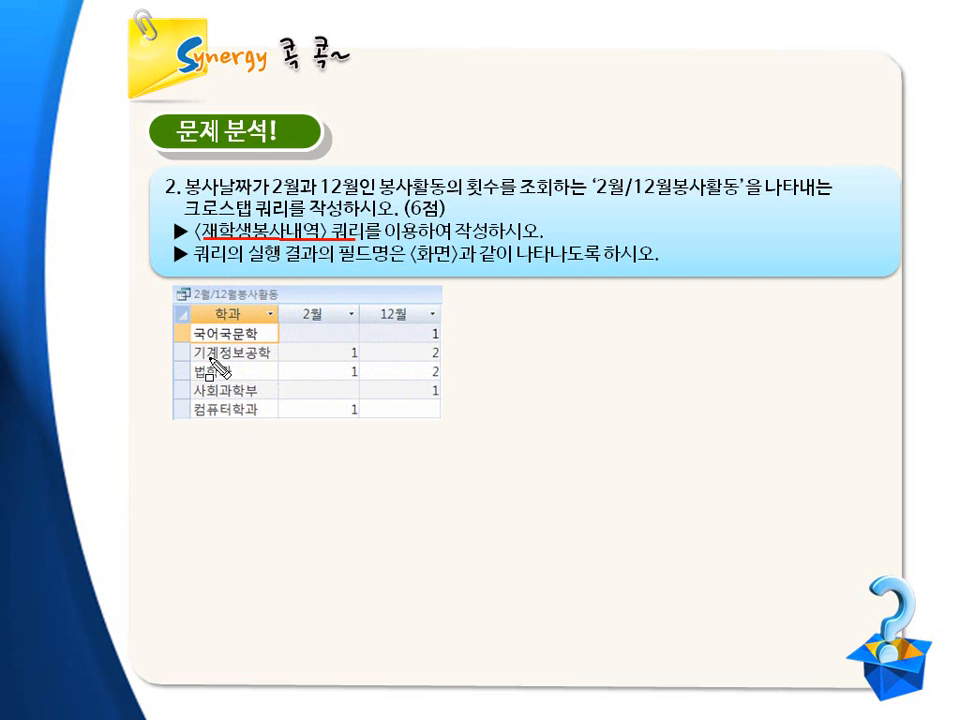
pyautogui.moveTo(188, 305)
pyautogui.mouseDown()
pyautogui.moveTo(277, 323)
pyautogui.moveTo(442, 327)
pyautogui.mouseUp()
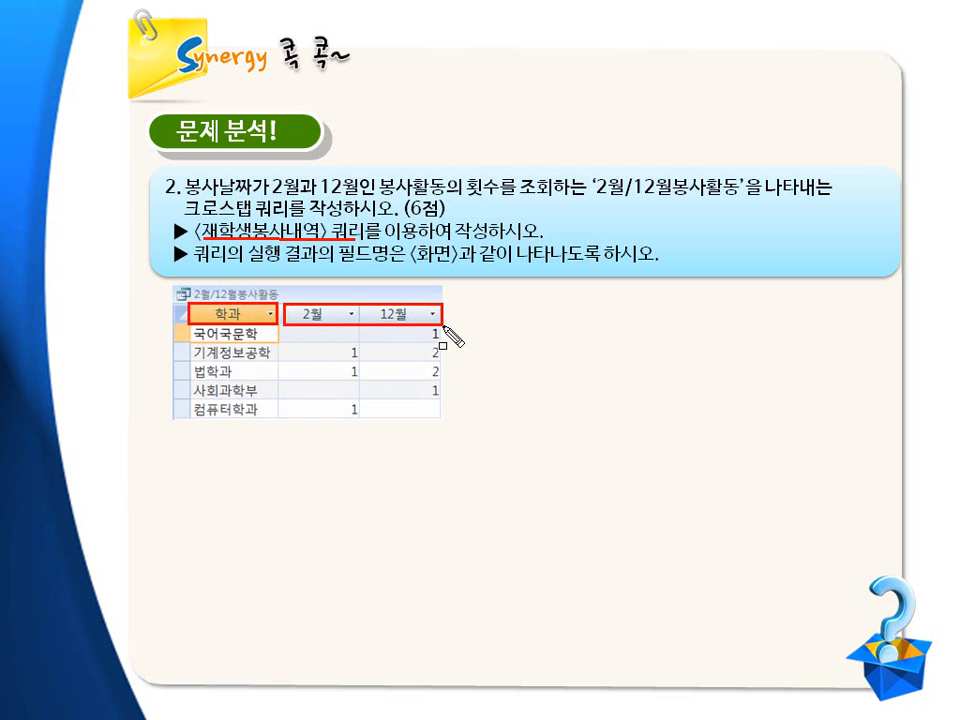
pyautogui.moveTo(291, 328)
pyautogui.mouseDown()
pyautogui.moveTo(343, 390)
pyautogui.moveTo(445, 421)
pyautogui.mouseUp()
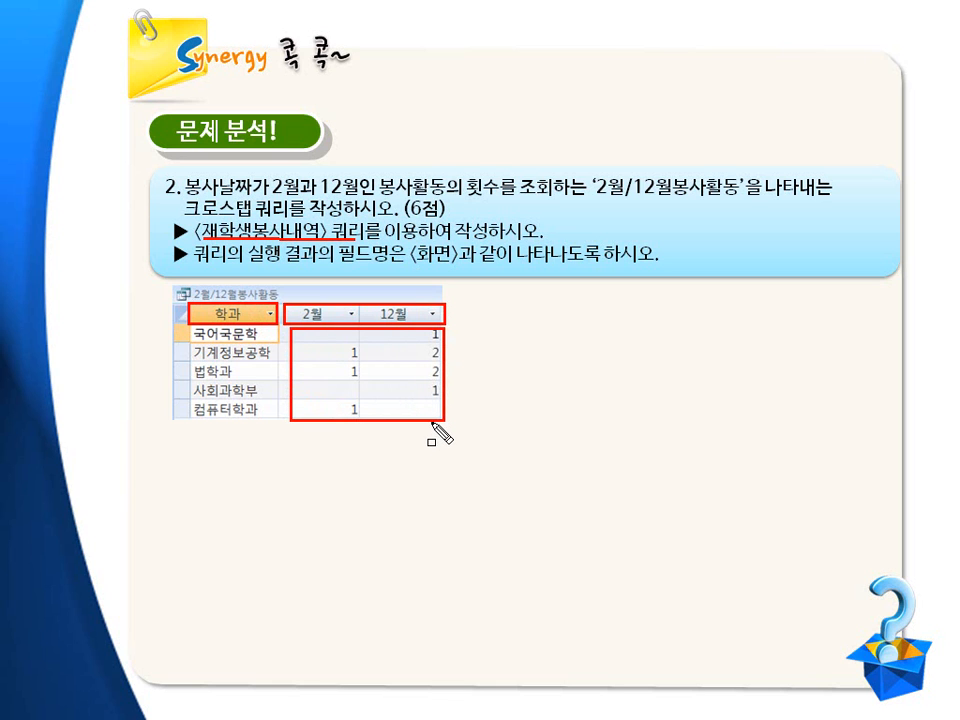
pyautogui.press('Escape')
pyautogui.click(487, 409)
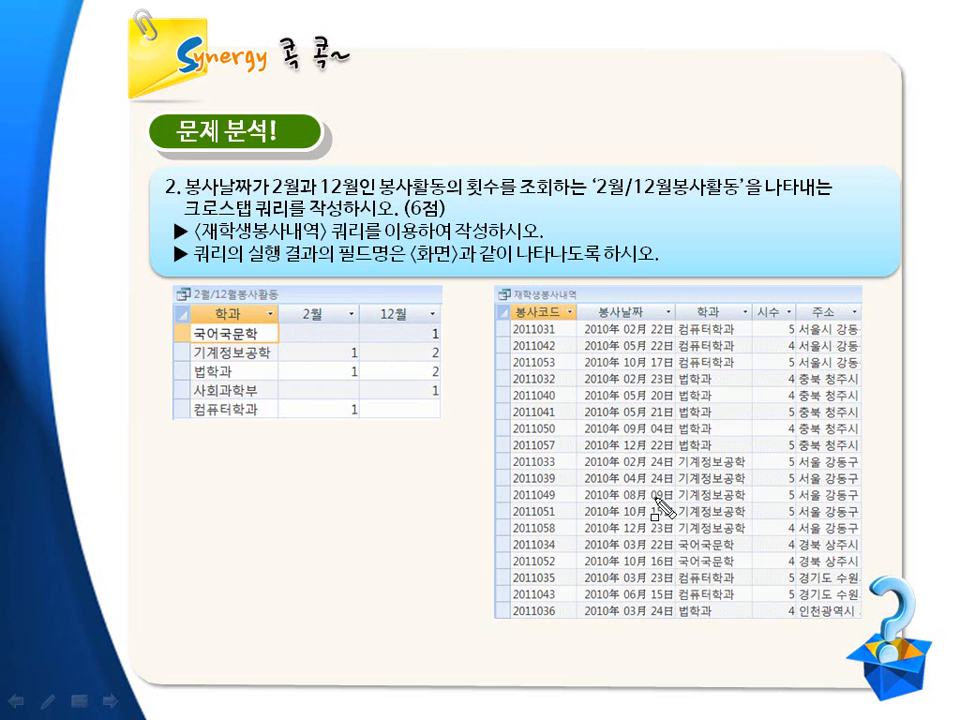
pyautogui.moveTo(180, 305); pyautogui.dragTo(444, 424)
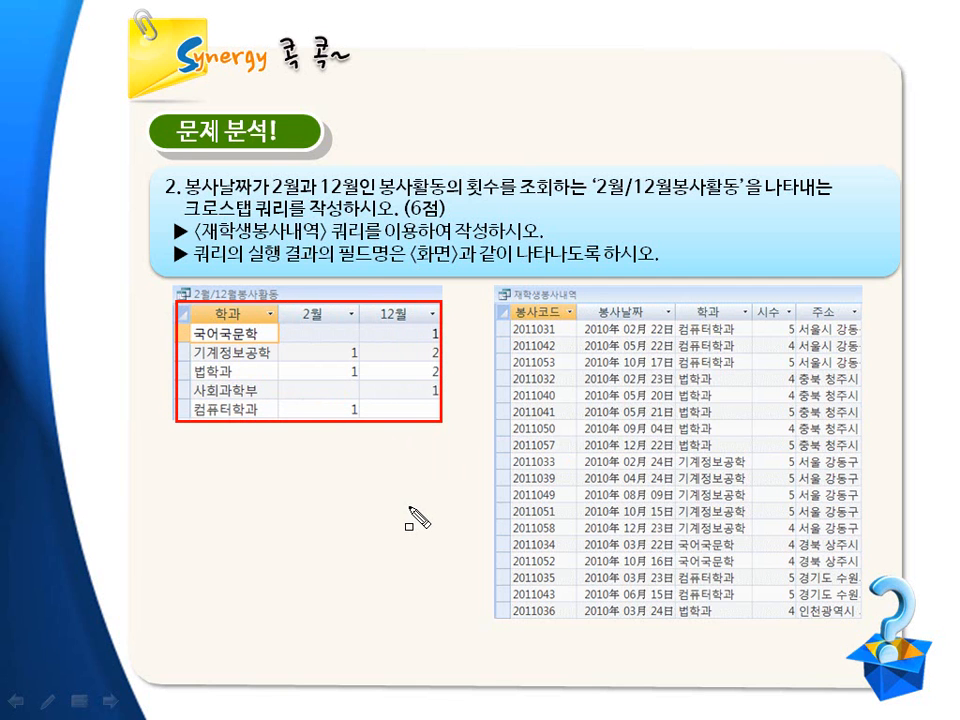
pyautogui.press('Escape')
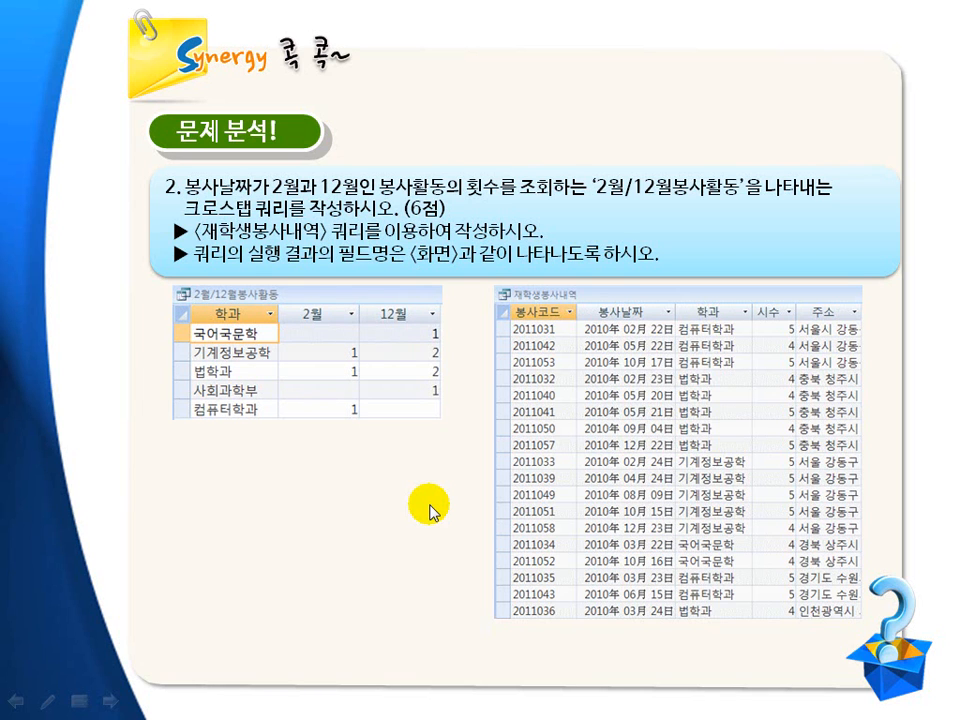
pyautogui.click(431, 511)
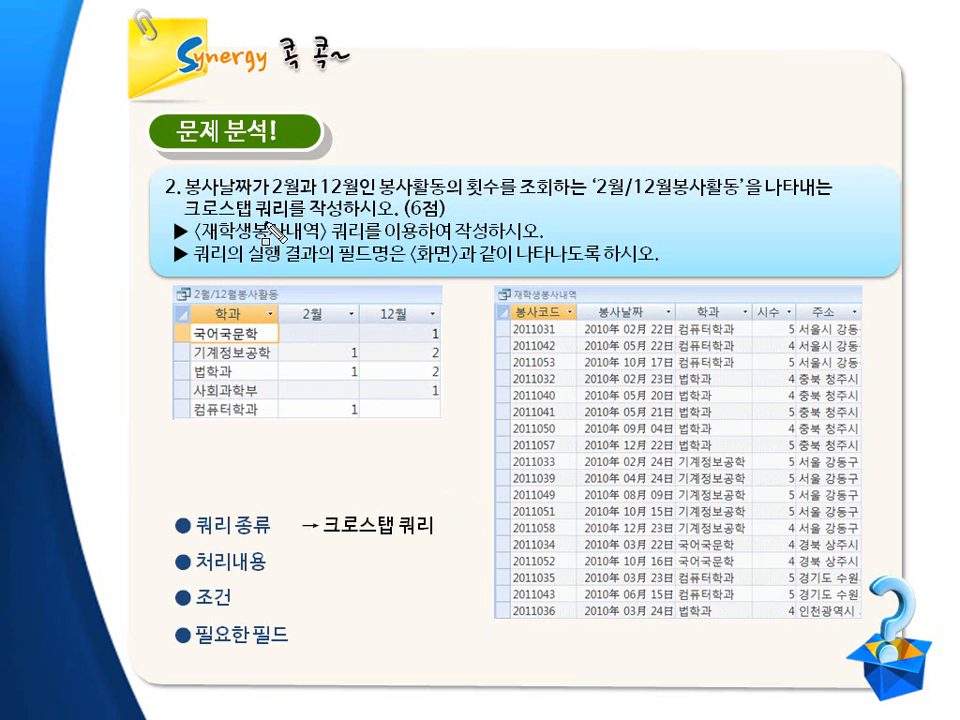
pyautogui.moveTo(180, 196); pyautogui.dragTo(288, 220)
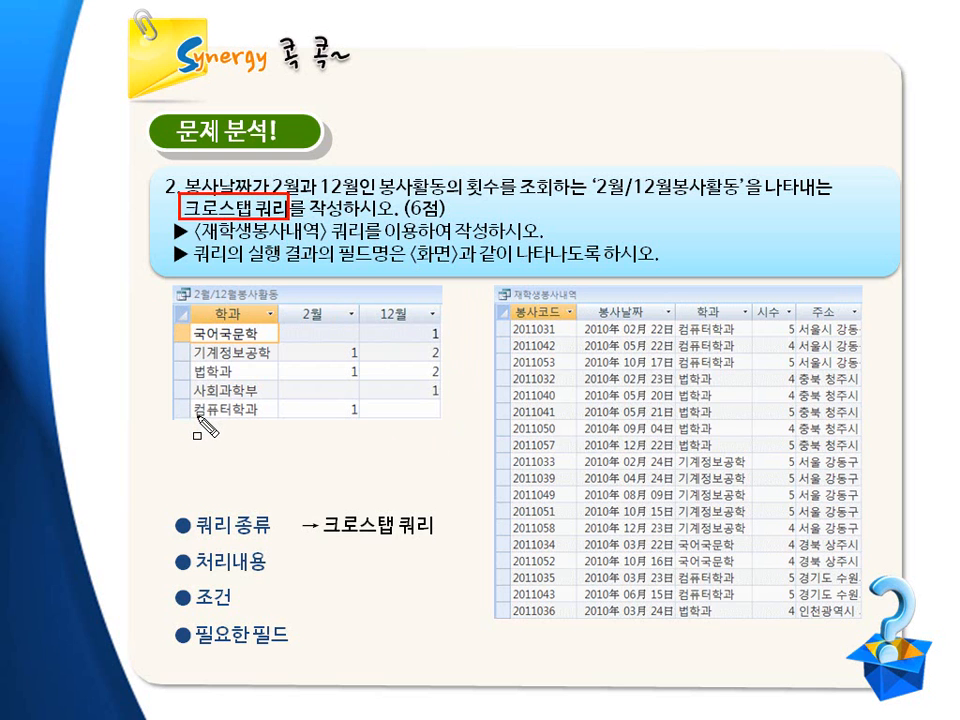
pyautogui.moveTo(193, 326)
pyautogui.mouseDown()
pyautogui.moveTo(253, 340)
pyautogui.moveTo(437, 341)
pyautogui.mouseUp()
pyautogui.moveTo(196, 346)
pyautogui.mouseDown()
pyautogui.moveTo(262, 358)
pyautogui.moveTo(444, 360)
pyautogui.mouseUp()
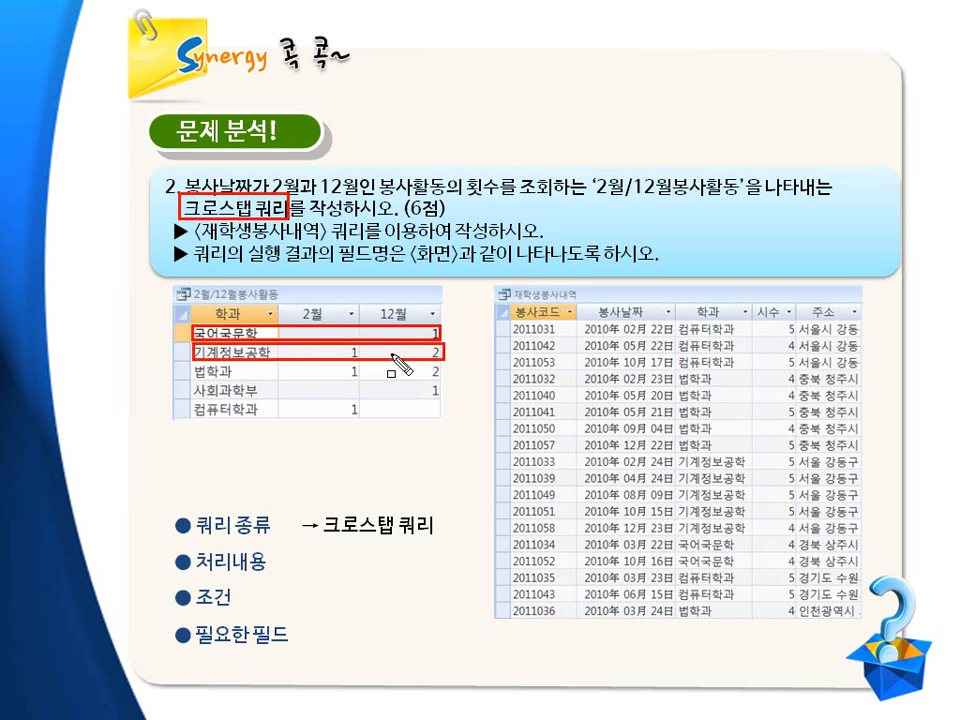
pyautogui.press('Escape')
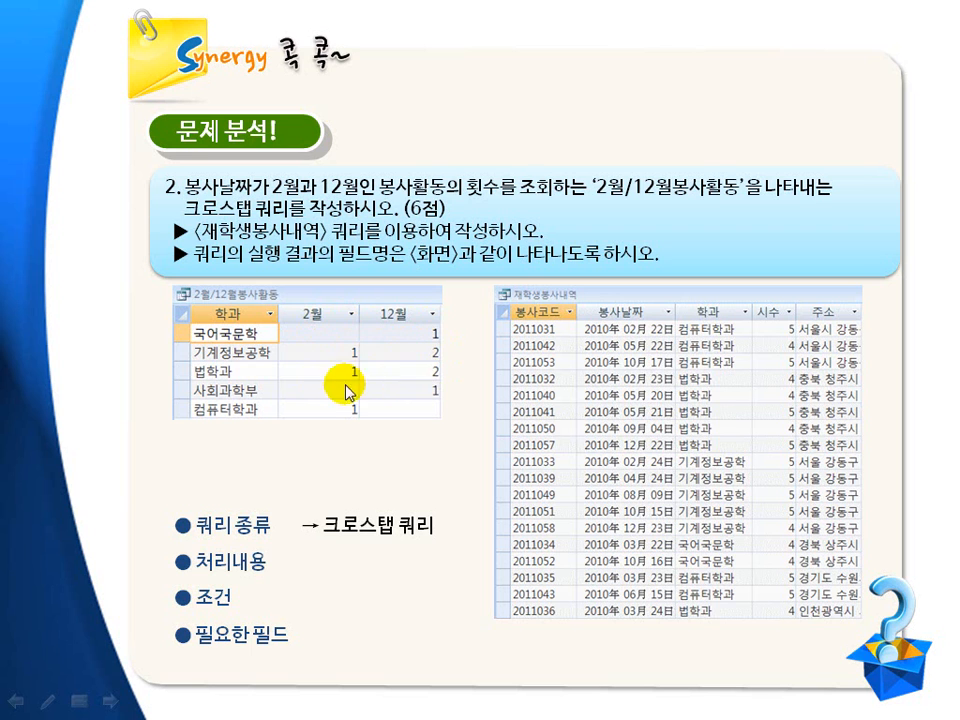
pyautogui.hotkey('ctrl', 'p')
pyautogui.moveTo(282, 322)
pyautogui.mouseDown()
pyautogui.moveTo(300, 390)
pyautogui.moveTo(359, 427)
pyautogui.moveTo(360, 322)
pyautogui.moveTo(403, 433)
pyautogui.moveTo(448, 442)
pyautogui.moveTo(443, 436)
pyautogui.mouseUp()
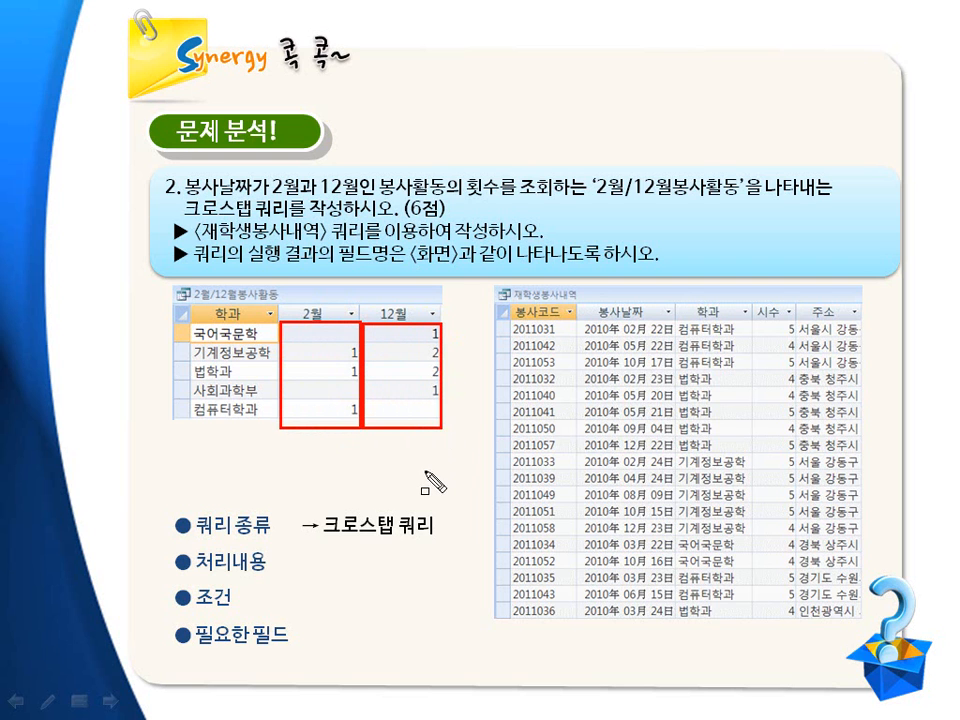
pyautogui.press('Escape')
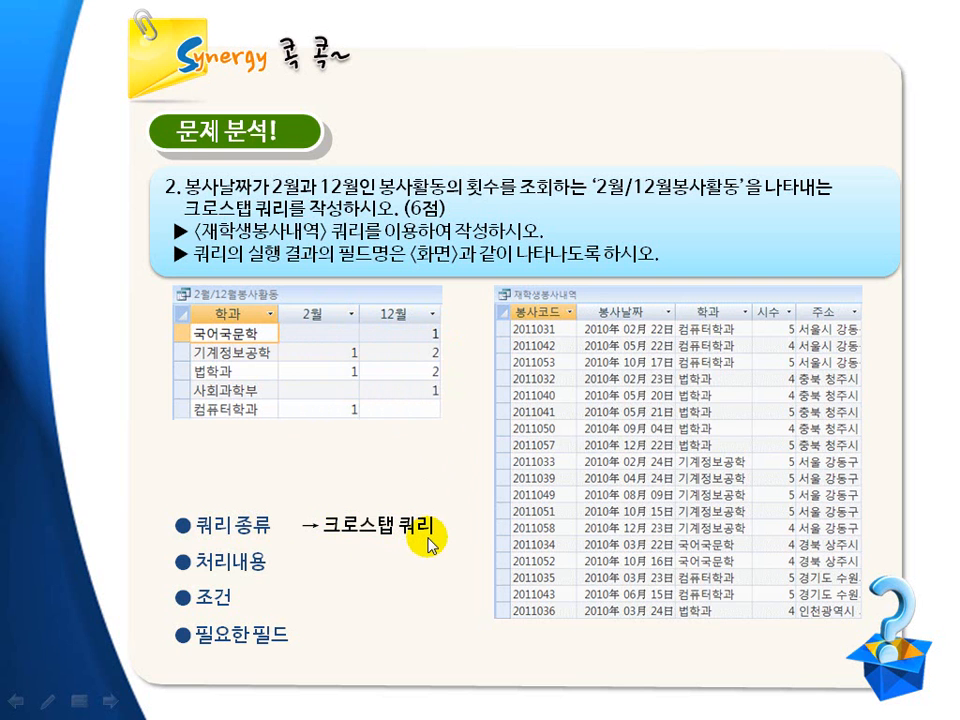
pyautogui.click(428, 538)
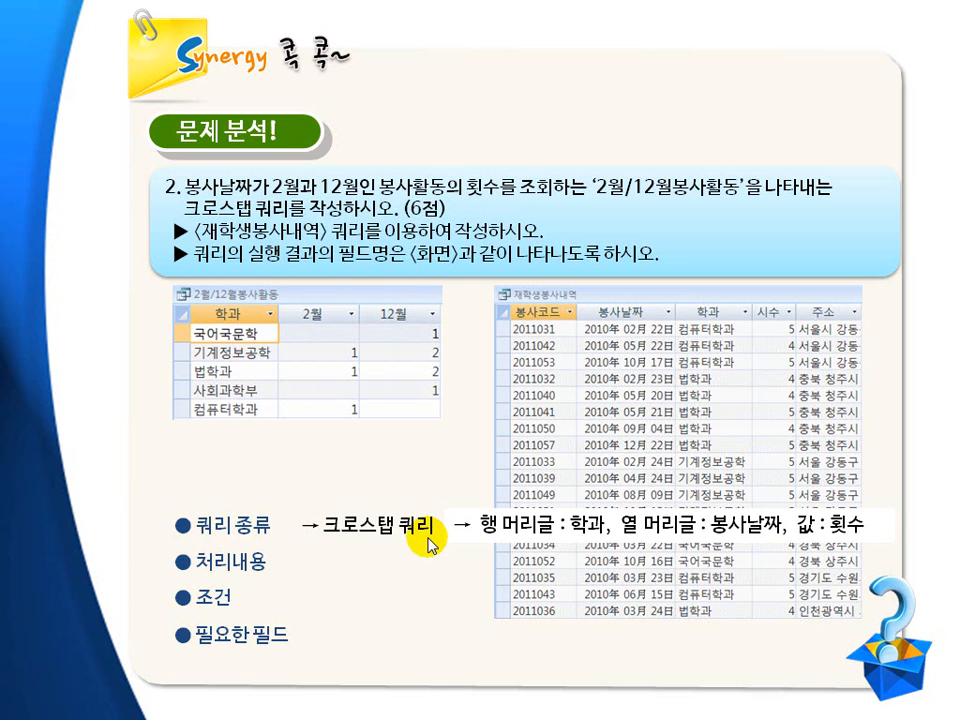
pyautogui.hotkey('ctrl', 'shift', 'd')
pyautogui.moveTo(196, 305)
pyautogui.mouseDown()
pyautogui.moveTo(208, 325)
pyautogui.moveTo(277, 325)
pyautogui.mouseUp()
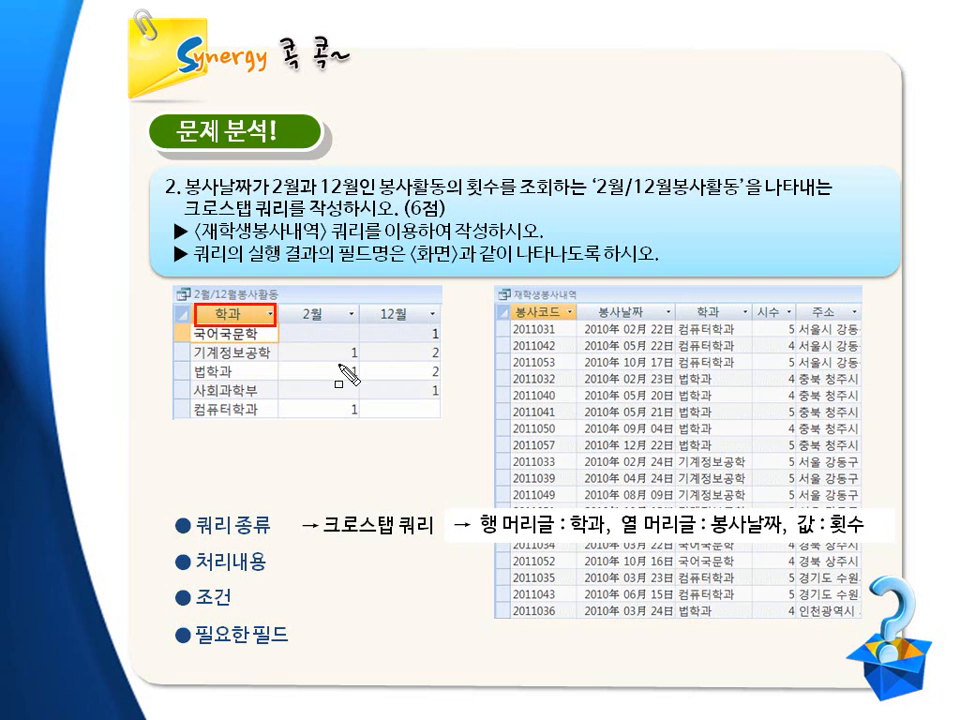
pyautogui.moveTo(294, 303); pyautogui.dragTo(432, 327)
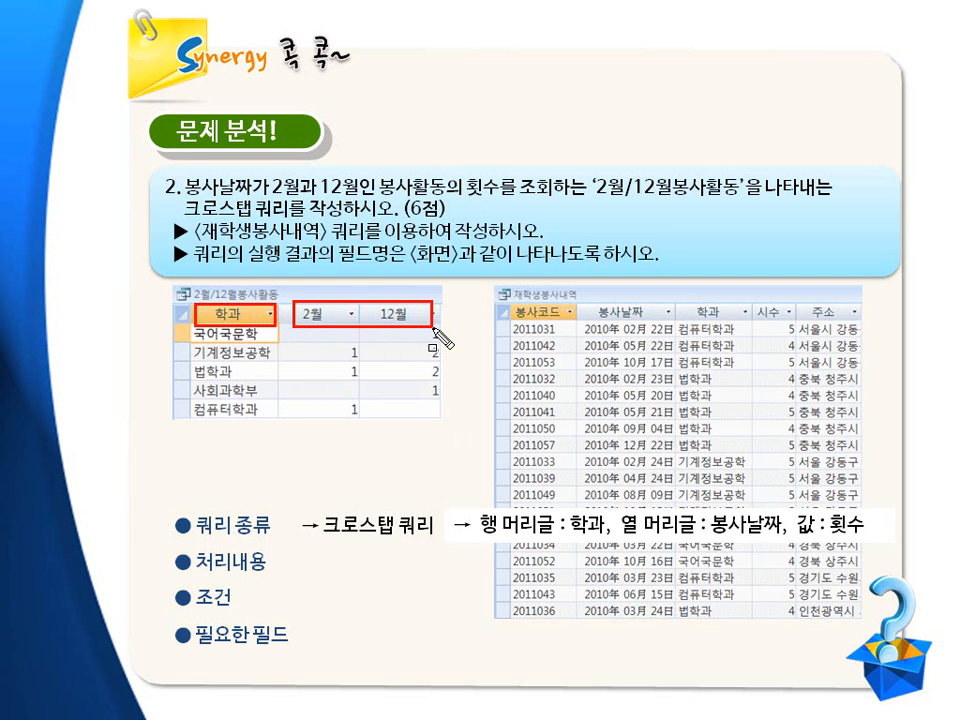
pyautogui.moveTo(583, 303); pyautogui.dragTo(673, 324)
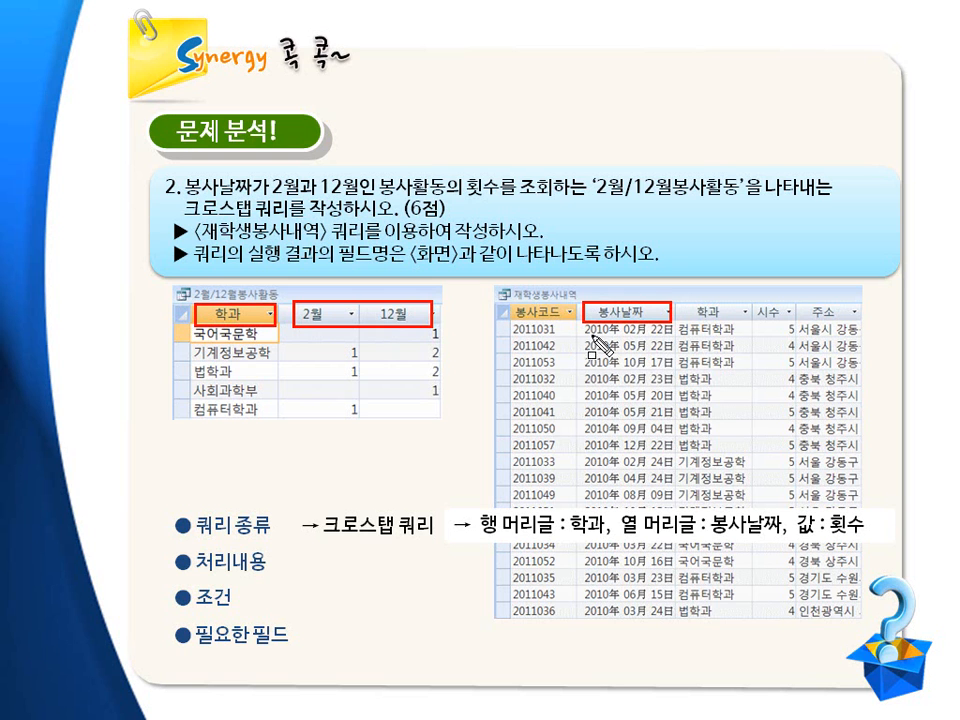
pyautogui.moveTo(586, 323)
pyautogui.mouseDown()
pyautogui.moveTo(636, 525)
pyautogui.moveTo(655, 585)
pyautogui.moveTo(680, 620)
pyautogui.mouseUp()
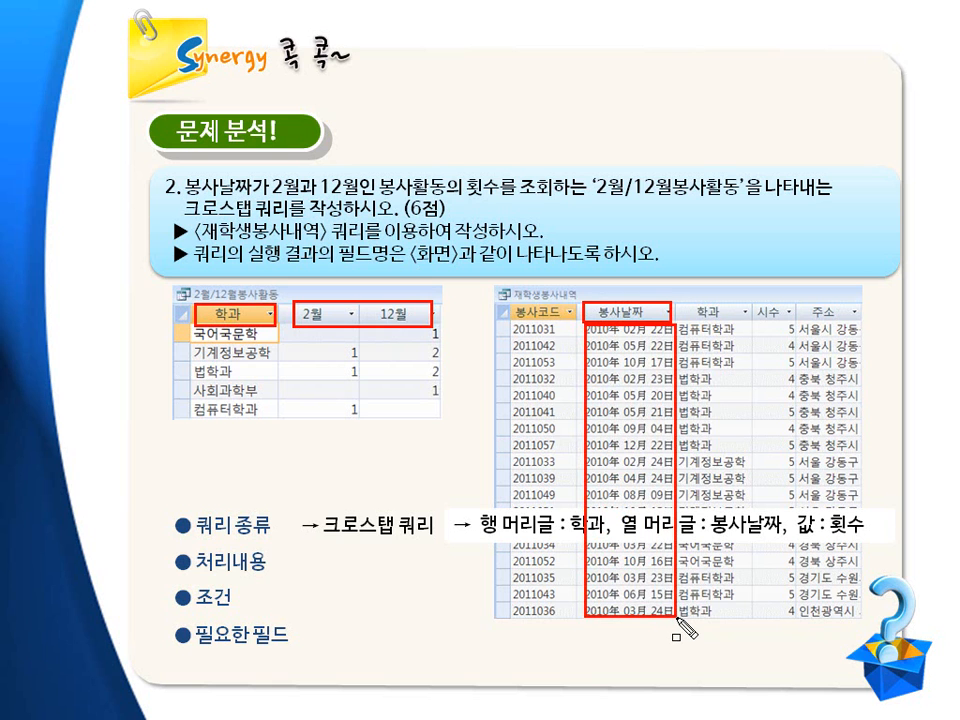
pyautogui.press('Escape')
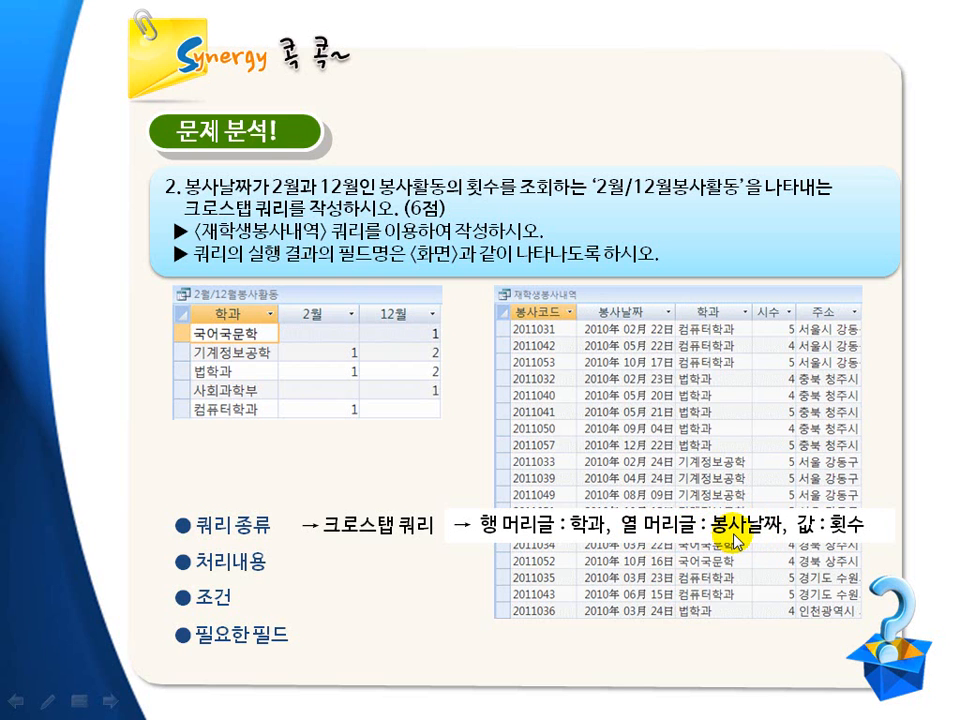
pyautogui.moveTo(375, 172); pyautogui.dragTo(497, 200)
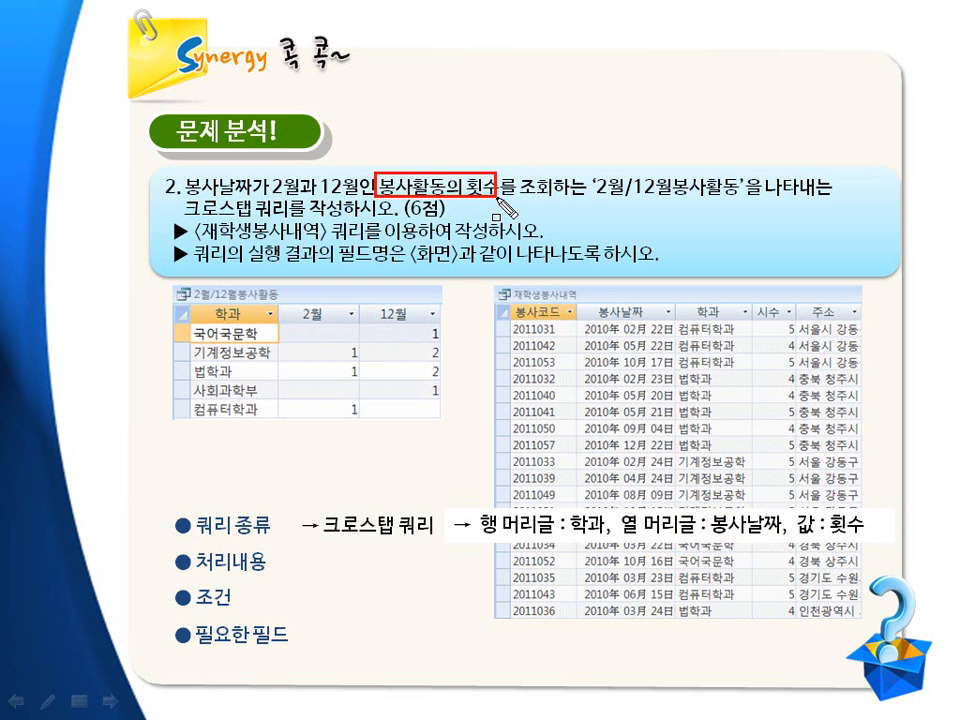
pyautogui.moveTo(315, 326)
pyautogui.mouseDown()
pyautogui.moveTo(393, 408)
pyautogui.moveTo(444, 416)
pyautogui.mouseUp()
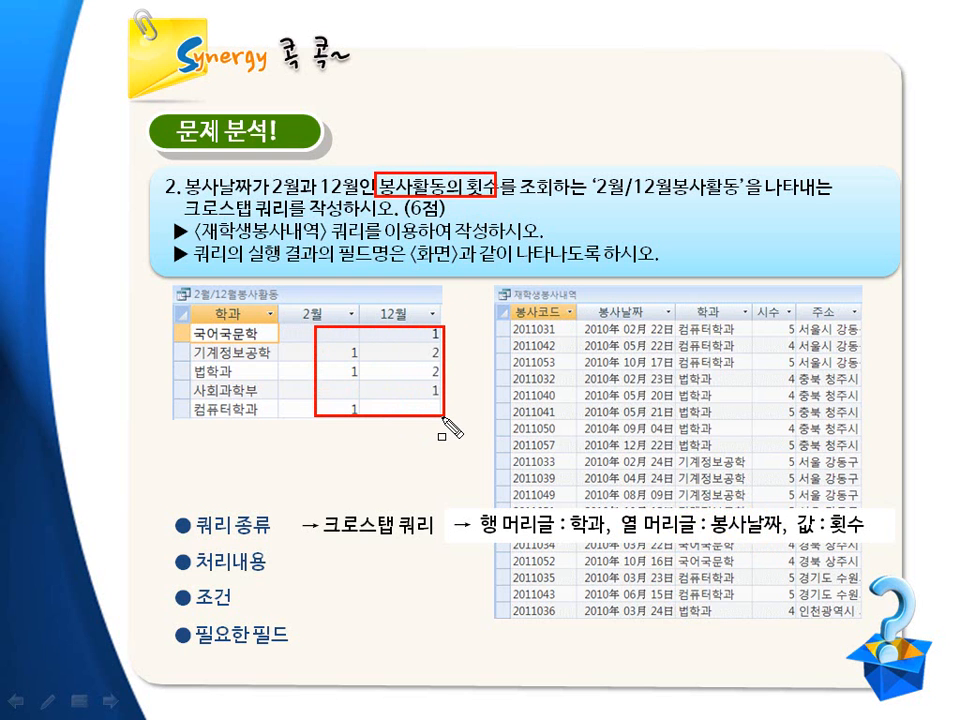
pyautogui.press('Escape')
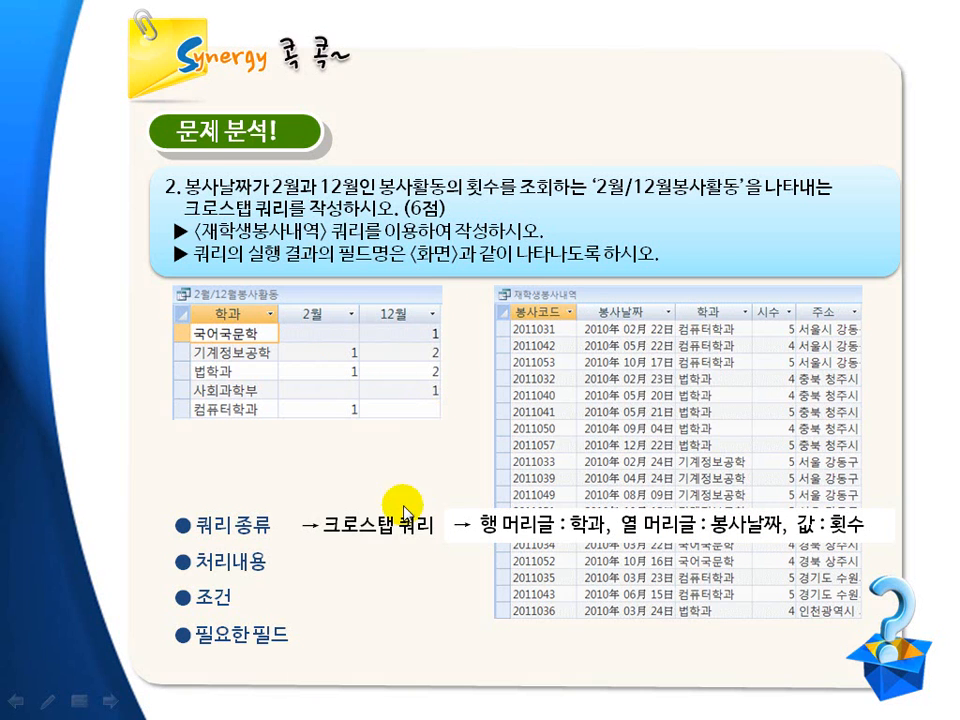
pyautogui.click(390, 551)
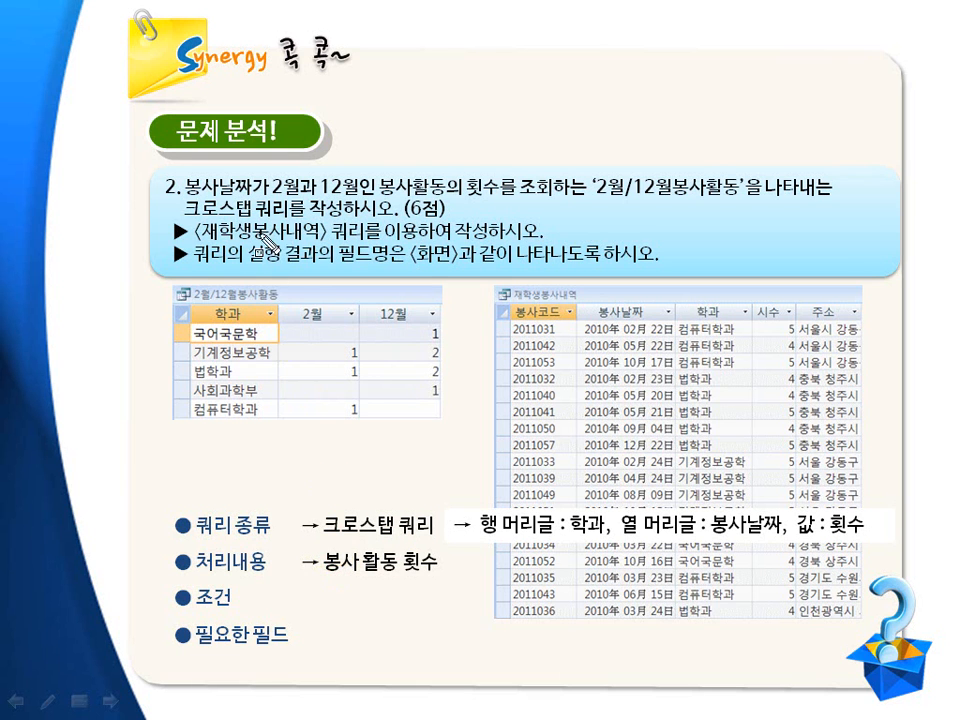
pyautogui.moveTo(180, 173); pyautogui.dragTo(361, 201)
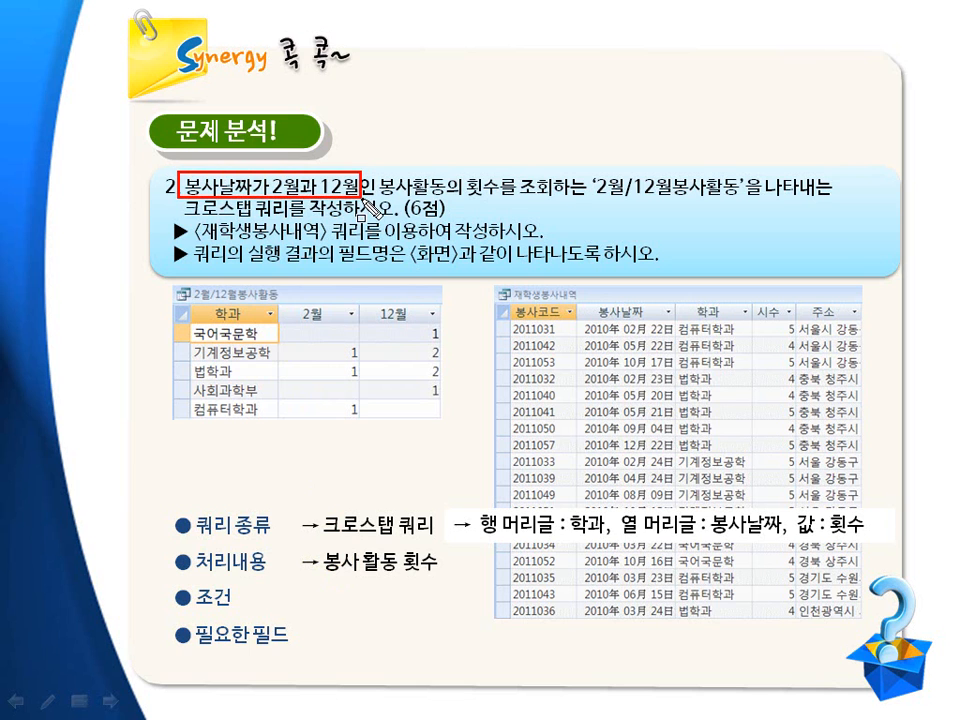
pyautogui.press('Escape')
pyautogui.click(388, 614)
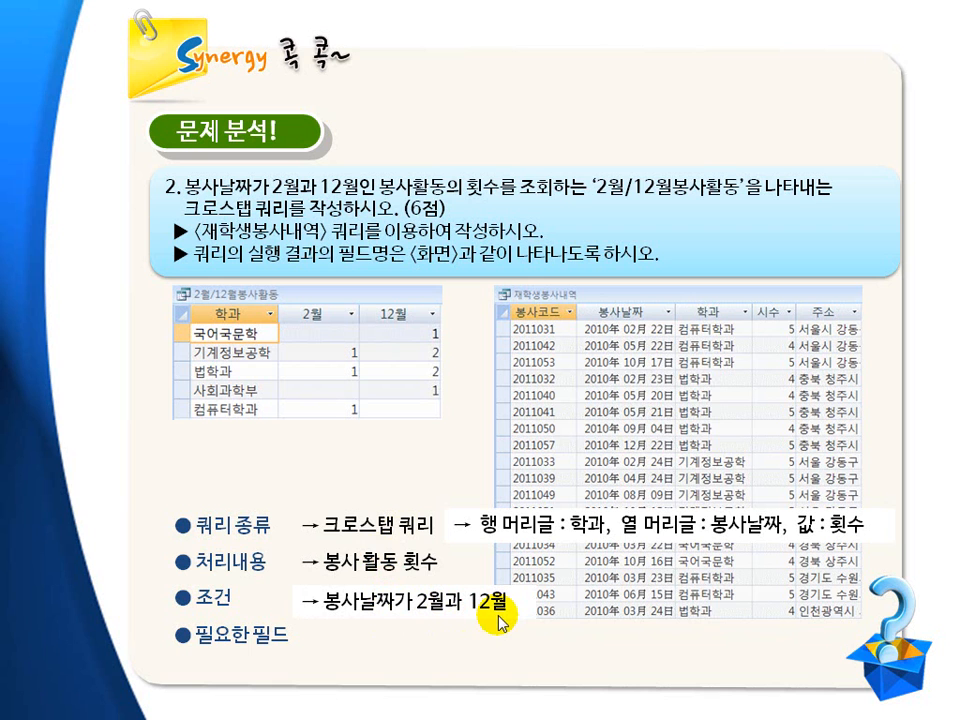
pyautogui.hotkey('ctrl', 'shift', 'd')
pyautogui.moveTo(583, 320); pyautogui.dragTo(684, 626)
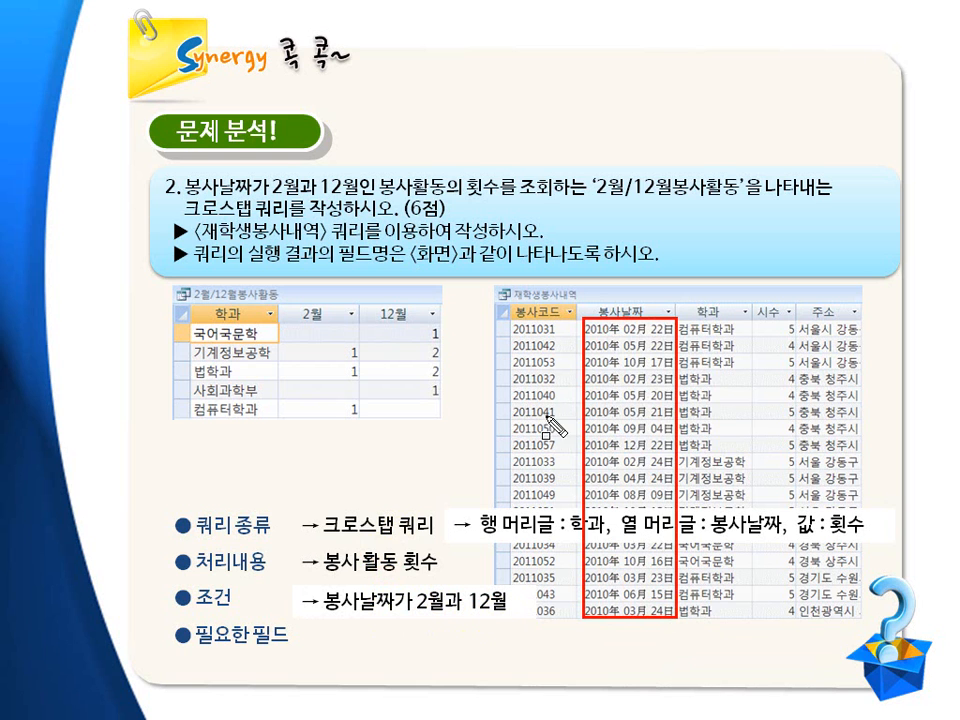
pyautogui.moveTo(272, 173)
pyautogui.mouseDown()
pyautogui.moveTo(297, 200)
pyautogui.moveTo(358, 200)
pyautogui.mouseUp()
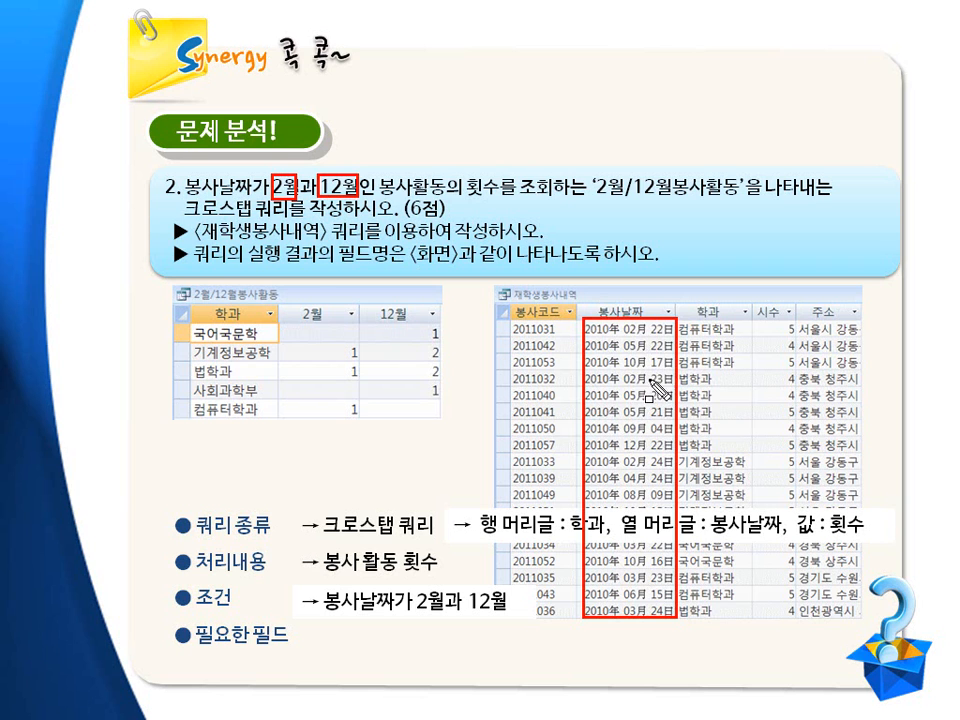
pyautogui.press('Escape')
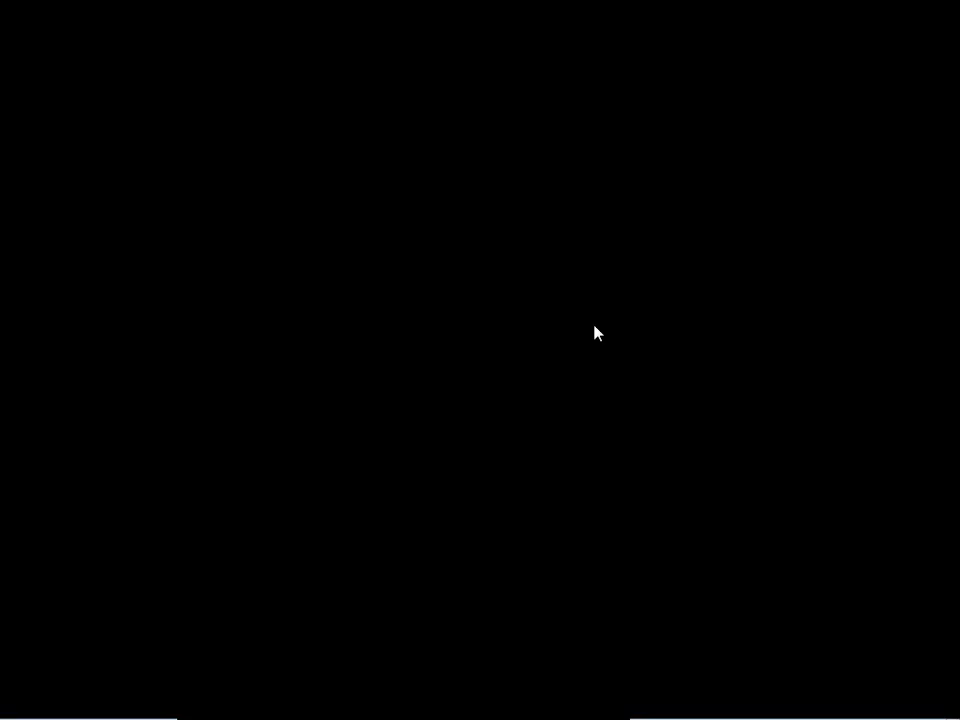
pyautogui.moveTo(579, 317); pyautogui.dragTo(680, 341)
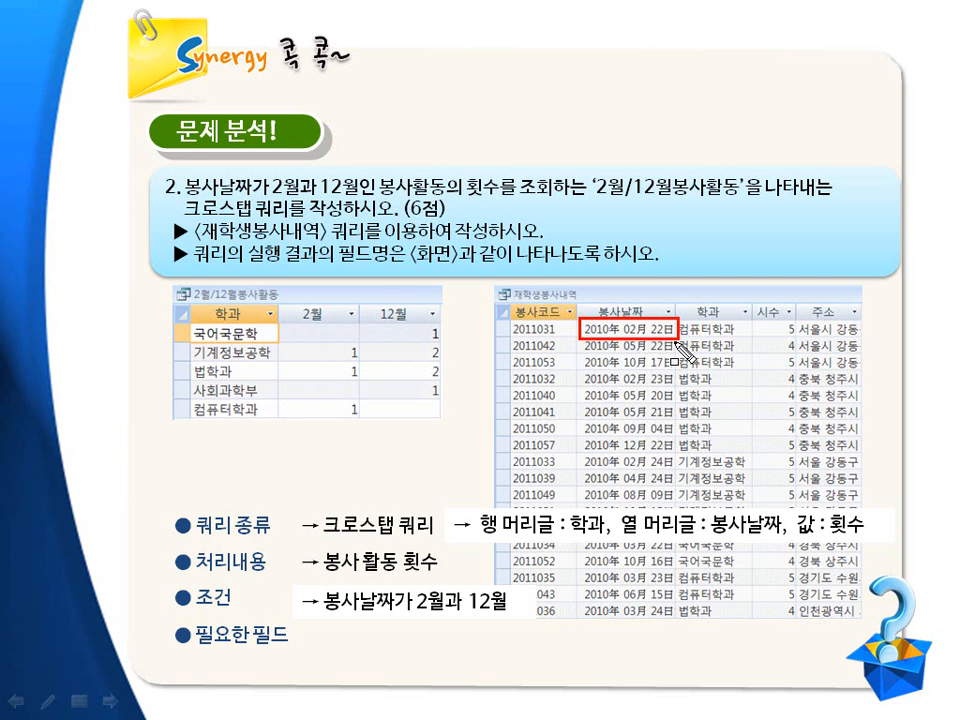
pyautogui.press('Escape')
pyautogui.click(692, 625)
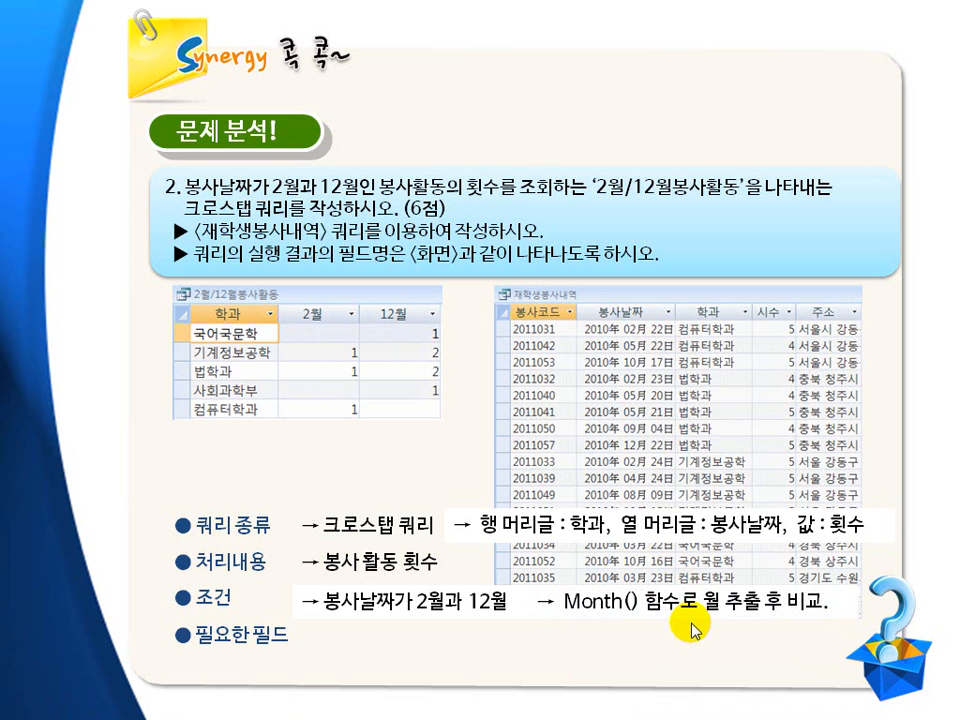
pyautogui.hotkey('ctrl', 'p')
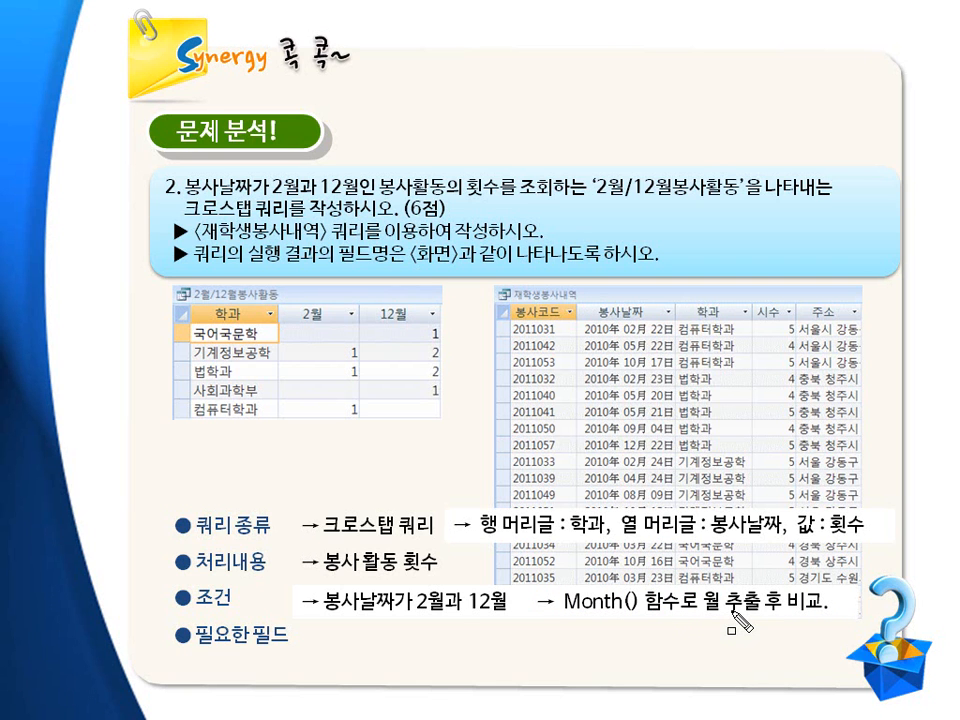
pyautogui.moveTo(558, 586); pyautogui.dragTo(642, 615)
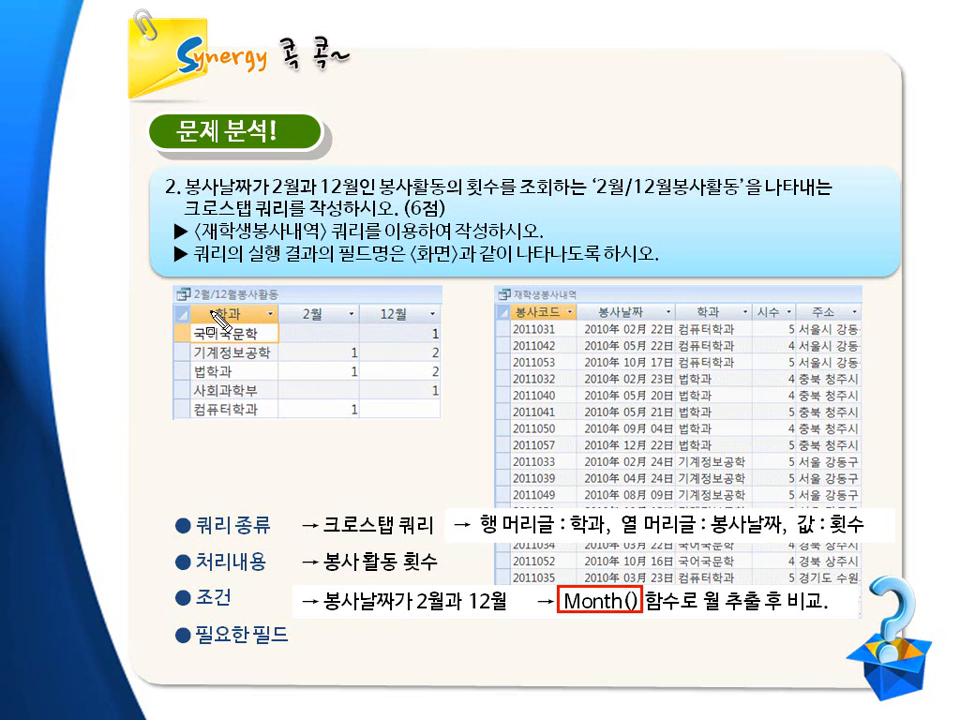
pyautogui.moveTo(195, 307)
pyautogui.mouseDown()
pyautogui.moveTo(277, 328)
pyautogui.moveTo(290, 315)
pyautogui.moveTo(430, 328)
pyautogui.mouseUp()
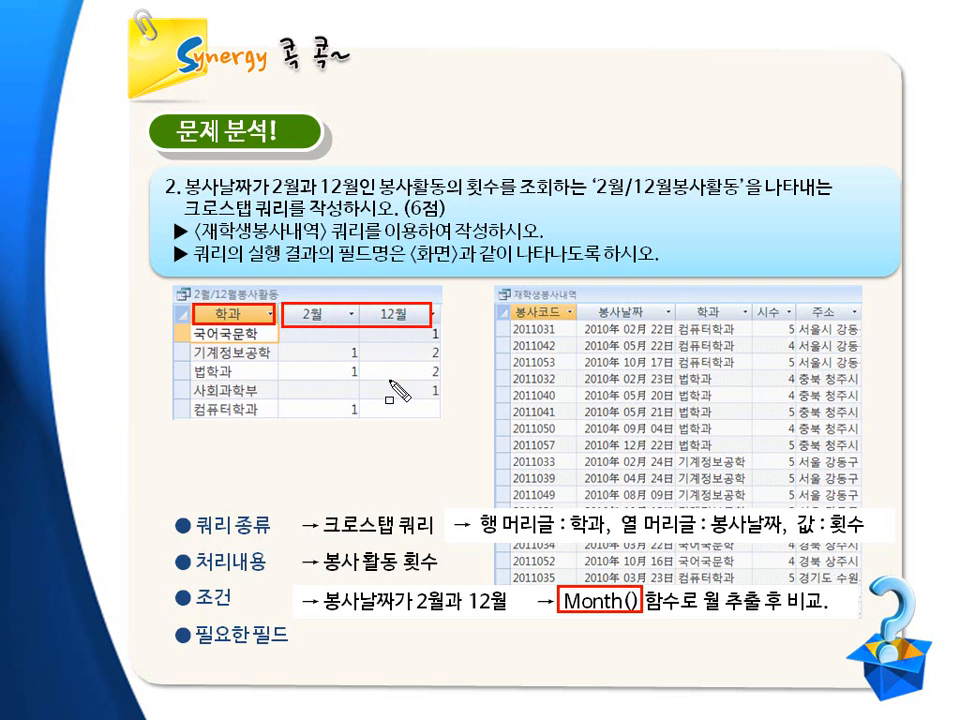
pyautogui.moveTo(290, 330); pyautogui.dragTo(447, 425)
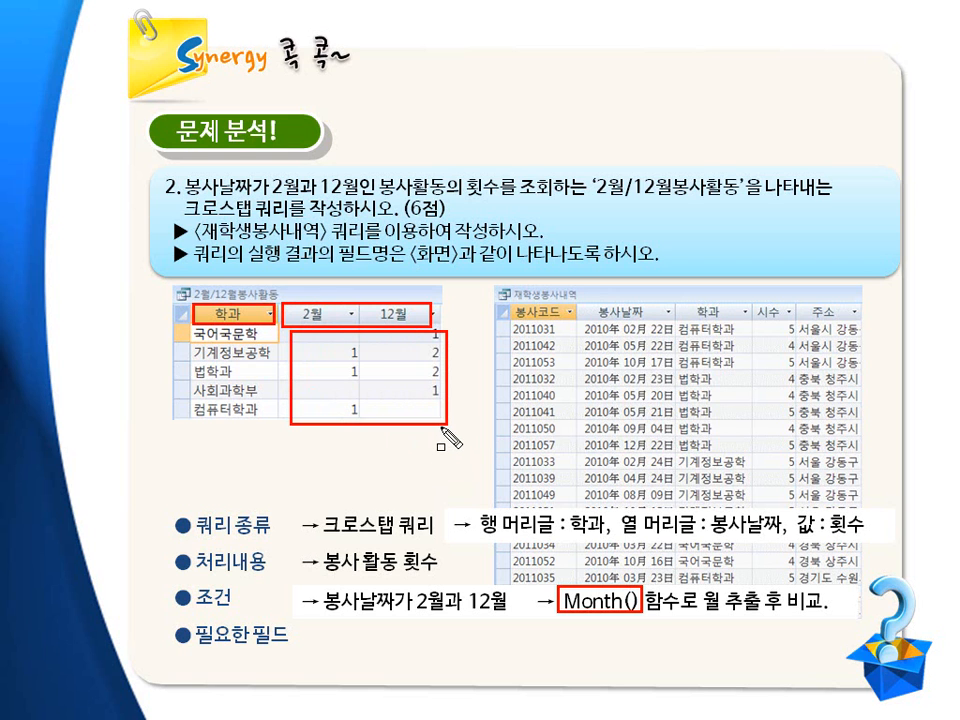
pyautogui.moveTo(513, 315)
pyautogui.mouseDown()
pyautogui.moveTo(530, 430)
pyautogui.moveTo(566, 500)
pyautogui.mouseUp()
pyautogui.moveTo(586, 316)
pyautogui.mouseDown()
pyautogui.moveTo(643, 455)
pyautogui.moveTo(684, 508)
pyautogui.mouseUp()
pyautogui.moveTo(681, 323); pyautogui.dragTo(740, 497)
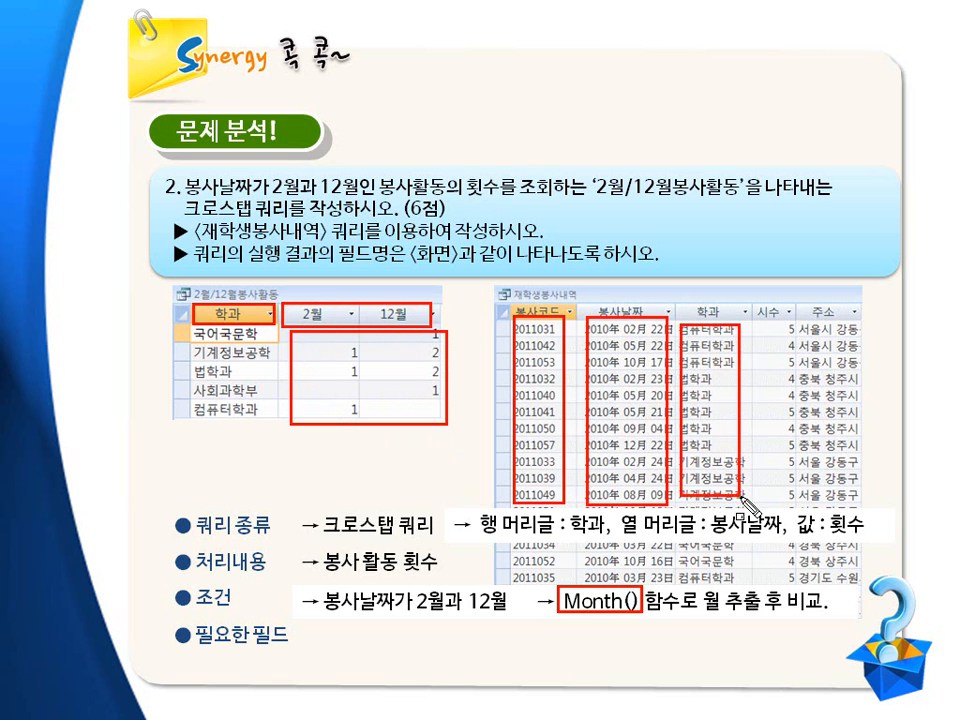
pyautogui.moveTo(757, 323)
pyautogui.mouseDown()
pyautogui.moveTo(801, 508)
pyautogui.moveTo(797, 498)
pyautogui.mouseUp()
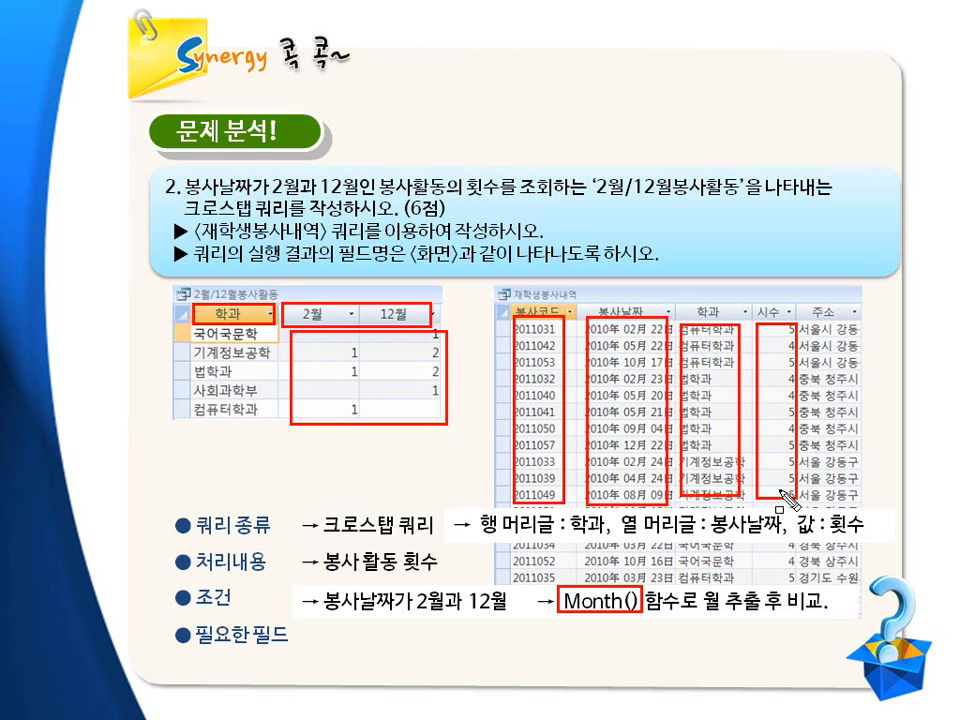
pyautogui.press('e')
pyautogui.hotkey('ctrl', 'p')
pyautogui.moveTo(513, 318)
pyautogui.mouseDown()
pyautogui.moveTo(581, 499)
pyautogui.moveTo(577, 591)
pyautogui.mouseUp()
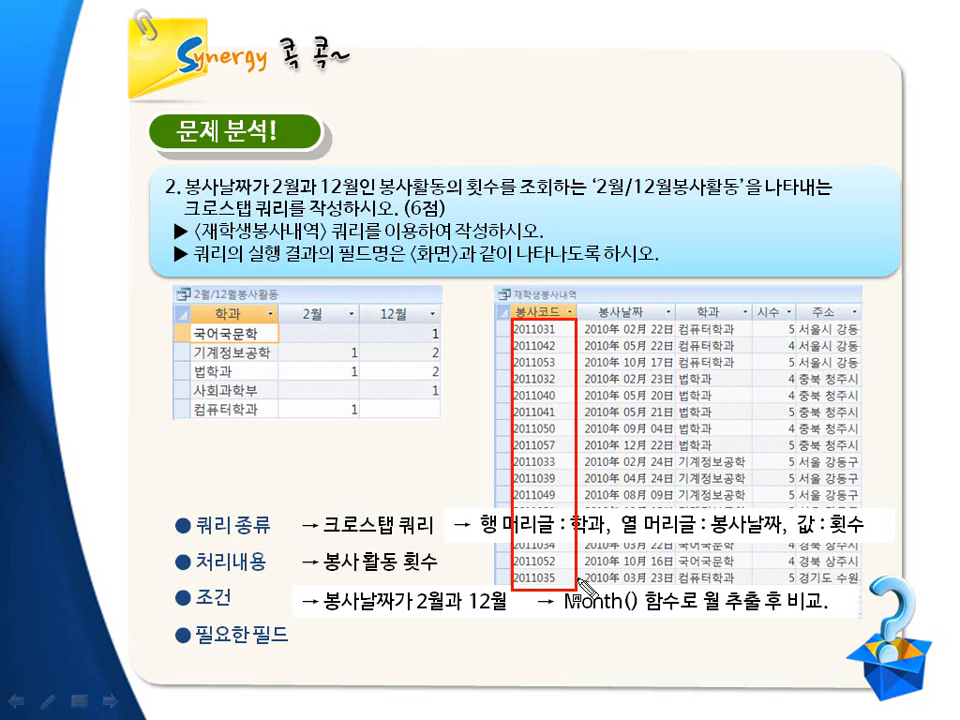
pyautogui.press('Escape')
pyautogui.click(565, 616)
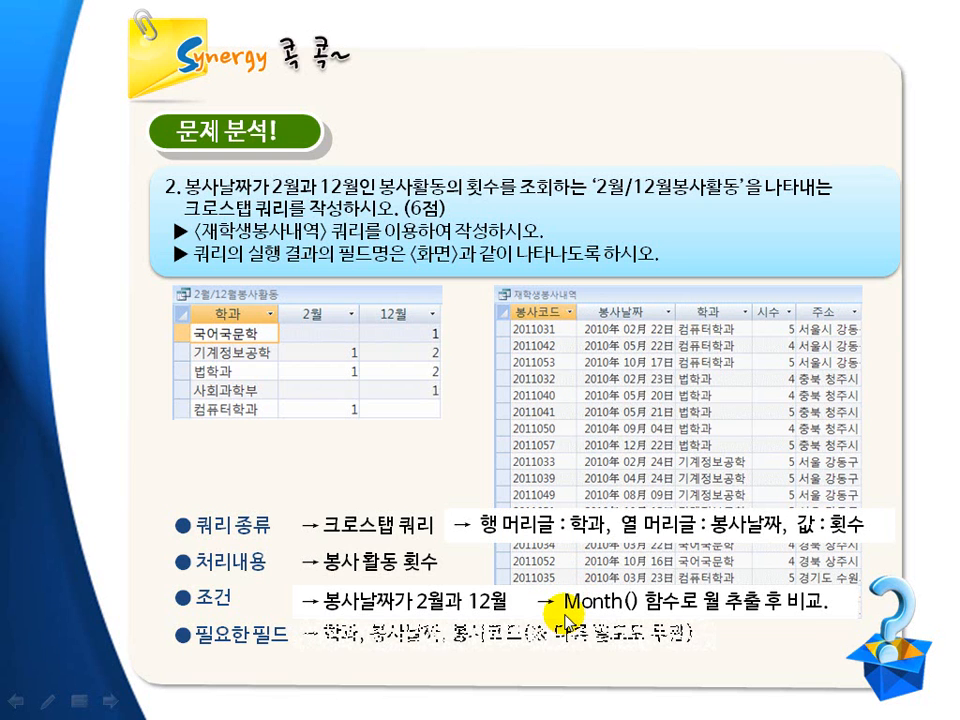
pyautogui.hotkey('ctrl', 'shift', 'd')
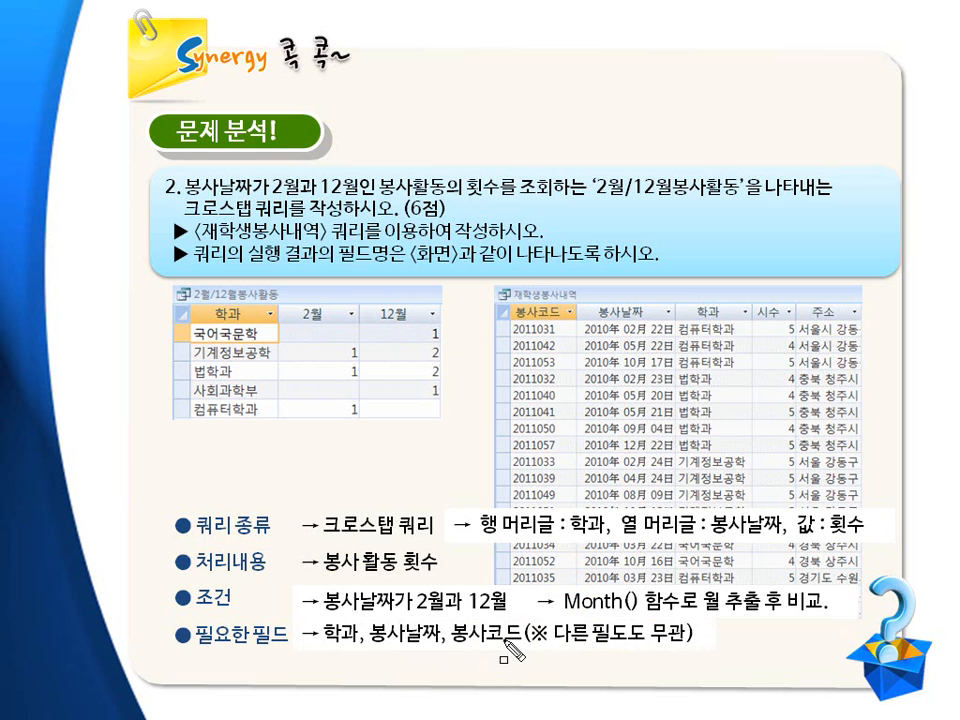
pyautogui.moveTo(286, 322)
pyautogui.mouseDown()
pyautogui.moveTo(370, 388)
pyautogui.moveTo(446, 426)
pyautogui.mouseUp()
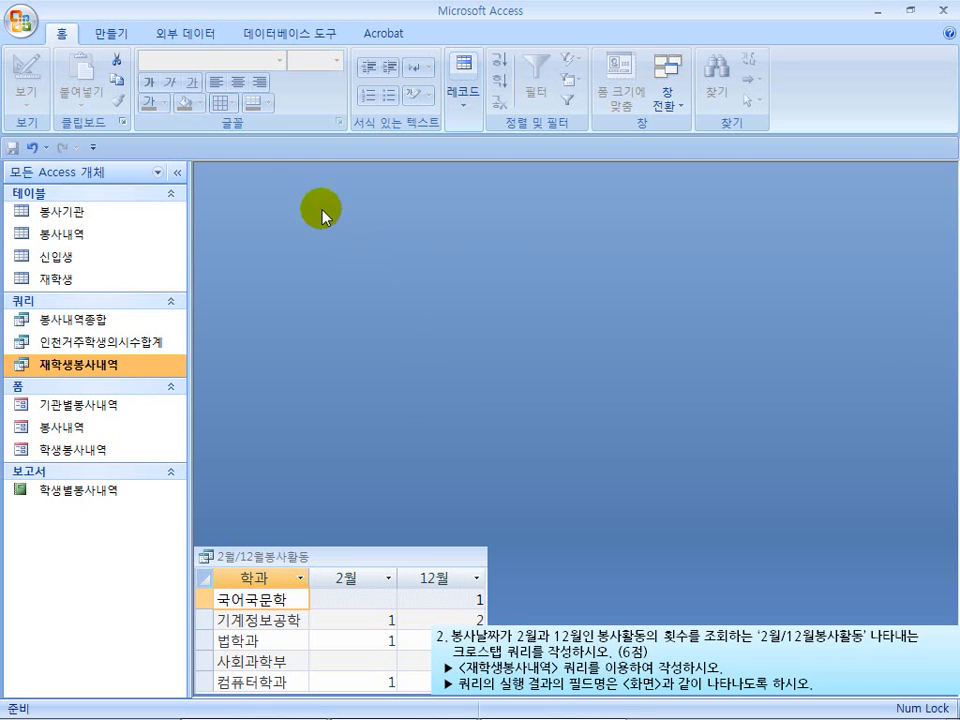
# Create a new query in design view with the 재학생봉사내역 query as its source
pyautogui.click(112, 34)
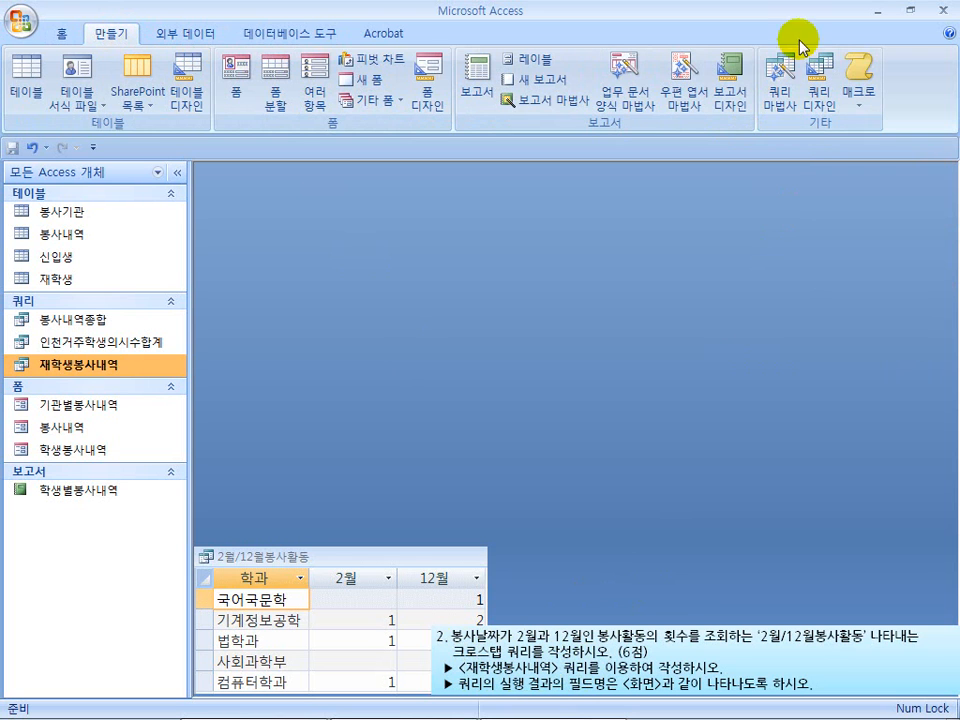
pyautogui.click(825, 90)
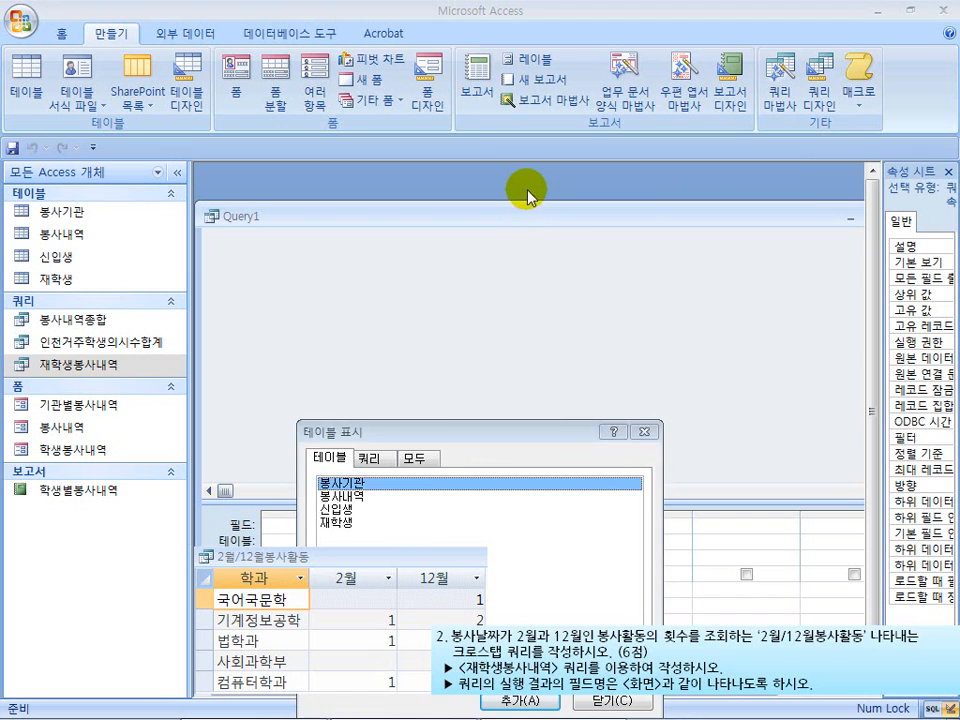
pyautogui.moveTo(444, 435); pyautogui.dragTo(452, 240)
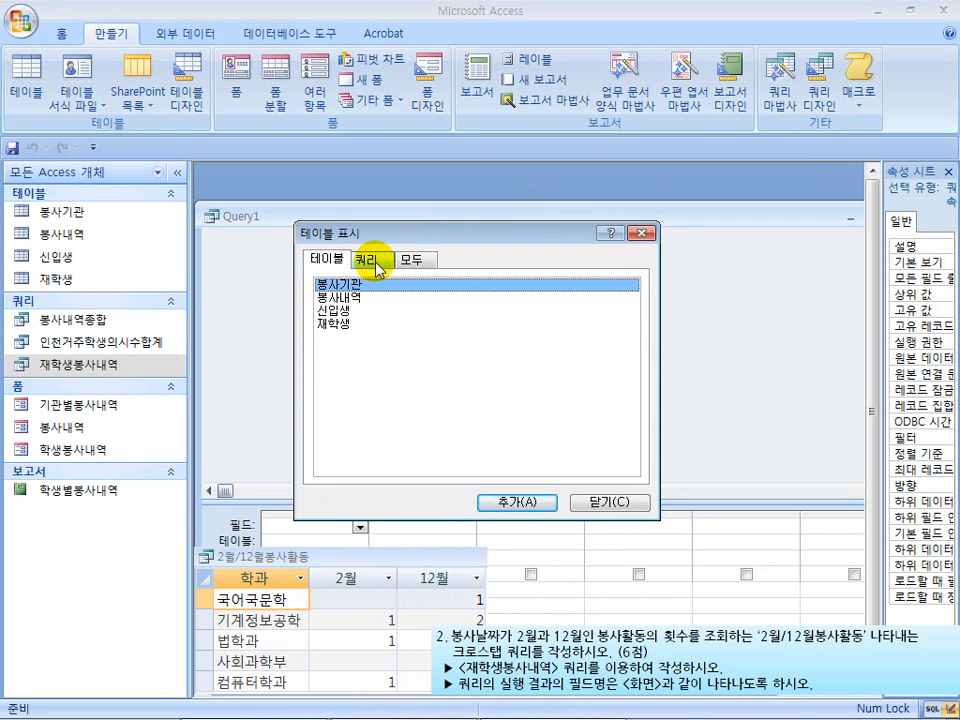
pyautogui.moveTo(460, 660); pyautogui.dragTo(590, 678)
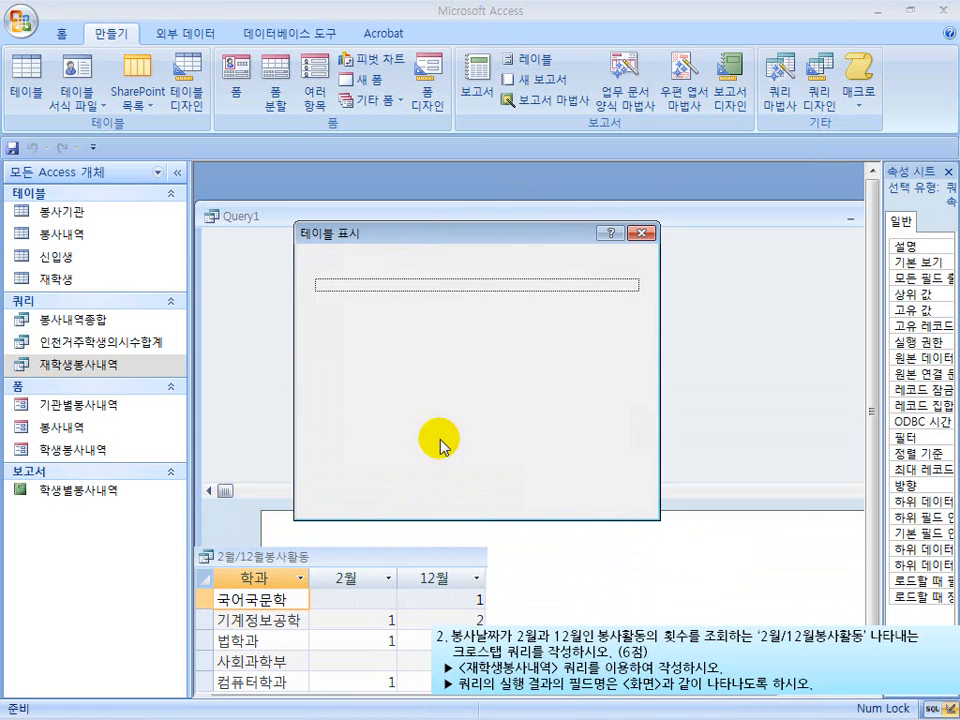
pyautogui.click(372, 259)
pyautogui.click(366, 312)
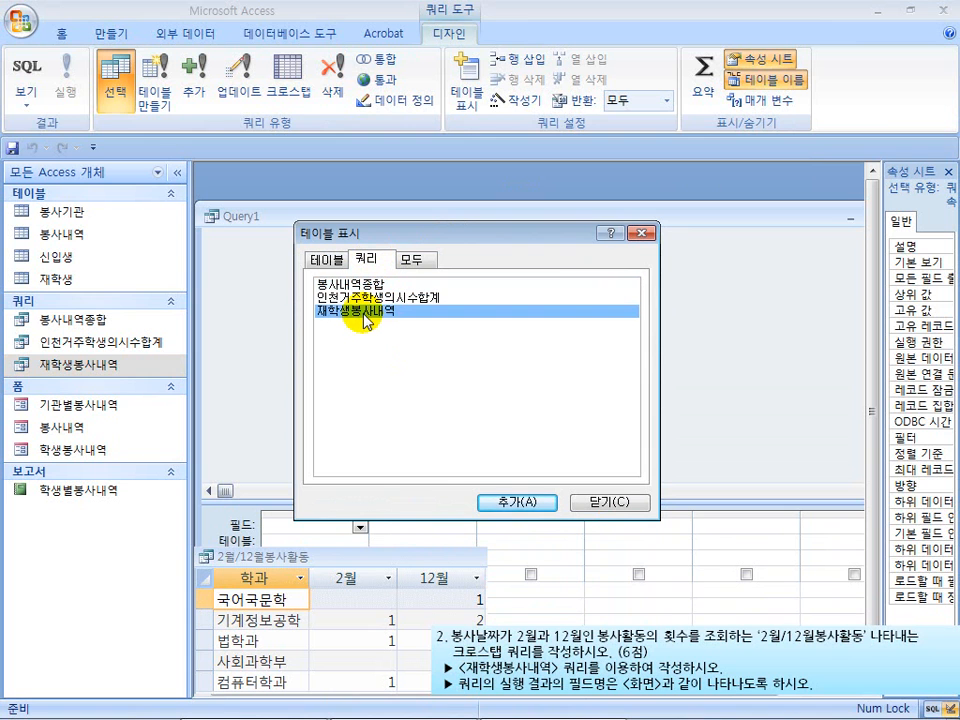
pyautogui.click(513, 503)
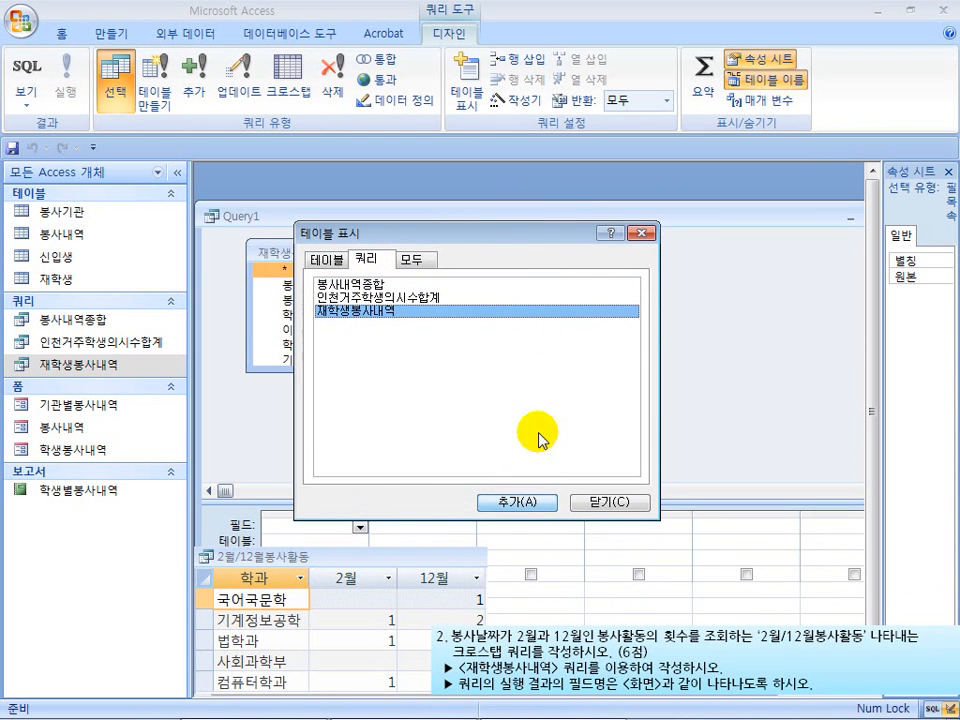
pyautogui.click(643, 233)
# Move the query window up and enlarge the 재학생봉사내역 field list so all its fields show above the design grid
pyautogui.moveTo(489, 216); pyautogui.dragTo(489, 177)
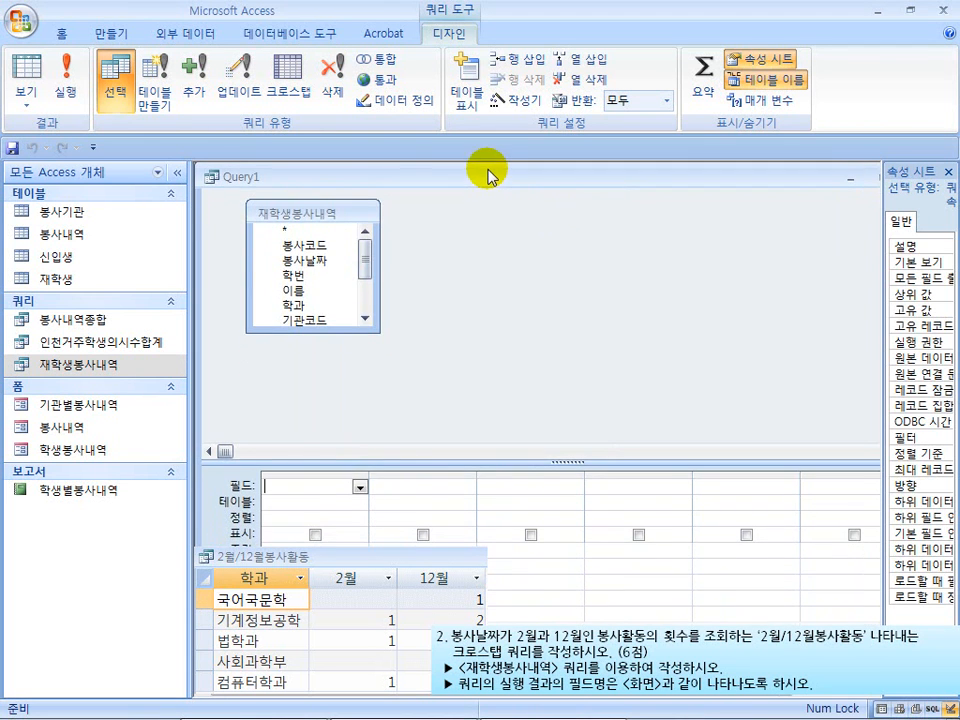
pyautogui.moveTo(347, 331); pyautogui.dragTo(360, 403)
pyautogui.moveTo(398, 461); pyautogui.dragTo(399, 437)
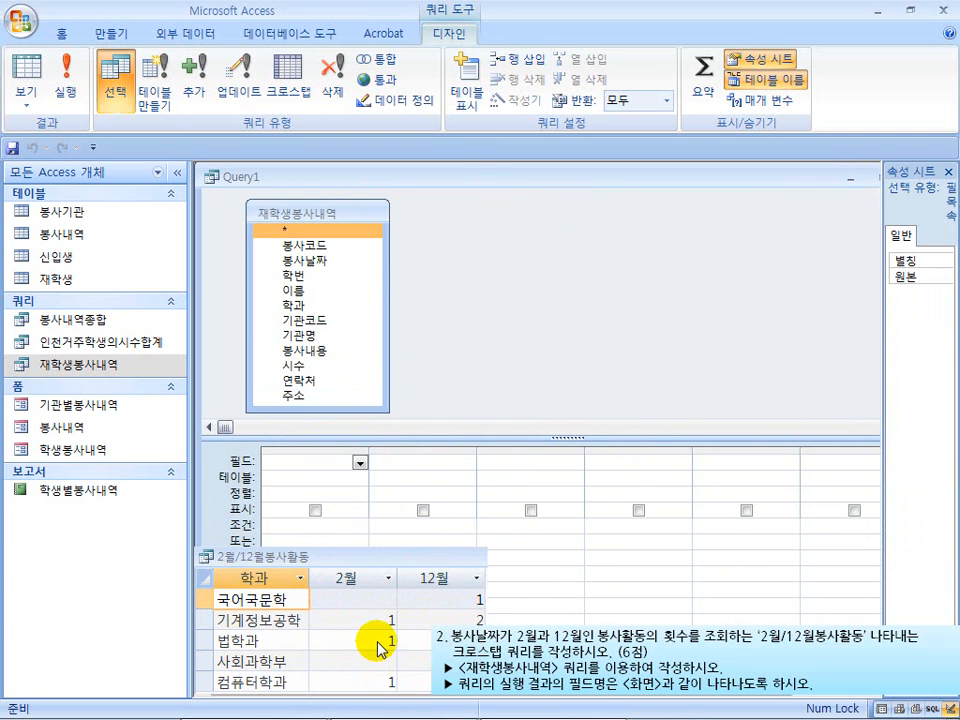
# Add the fields 학과, 봉사날짜 and 봉사코드 from 재학생봉사내역 to the design grid, in that order
pyautogui.click(309, 306)
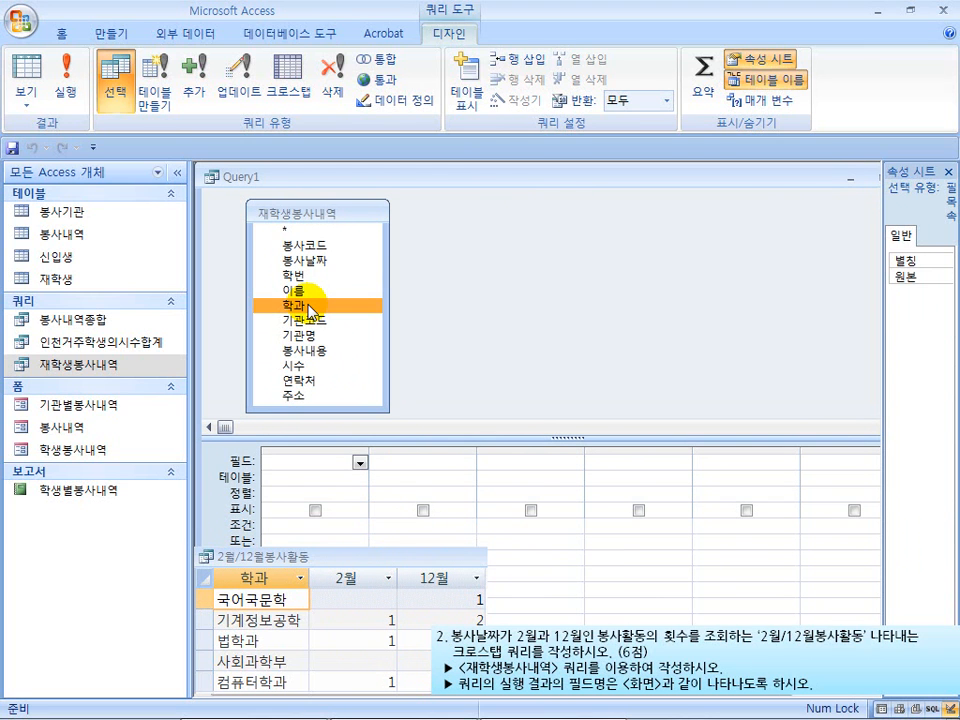
pyautogui.moveTo(309, 310)
pyautogui.mouseDown()
pyautogui.moveTo(289, 313)
pyautogui.moveTo(289, 476)
pyautogui.moveTo(311, 281)
pyautogui.moveTo(307, 314)
pyautogui.mouseUp()
pyautogui.doubleClick(313, 310)
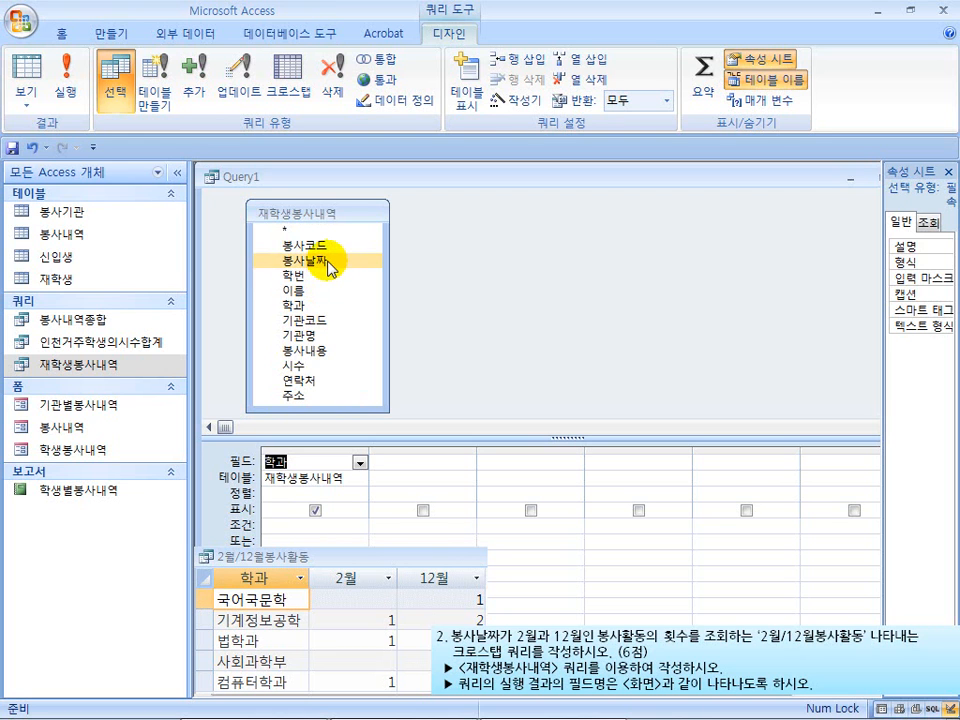
pyautogui.click(329, 263)
pyautogui.doubleClick(329, 263)
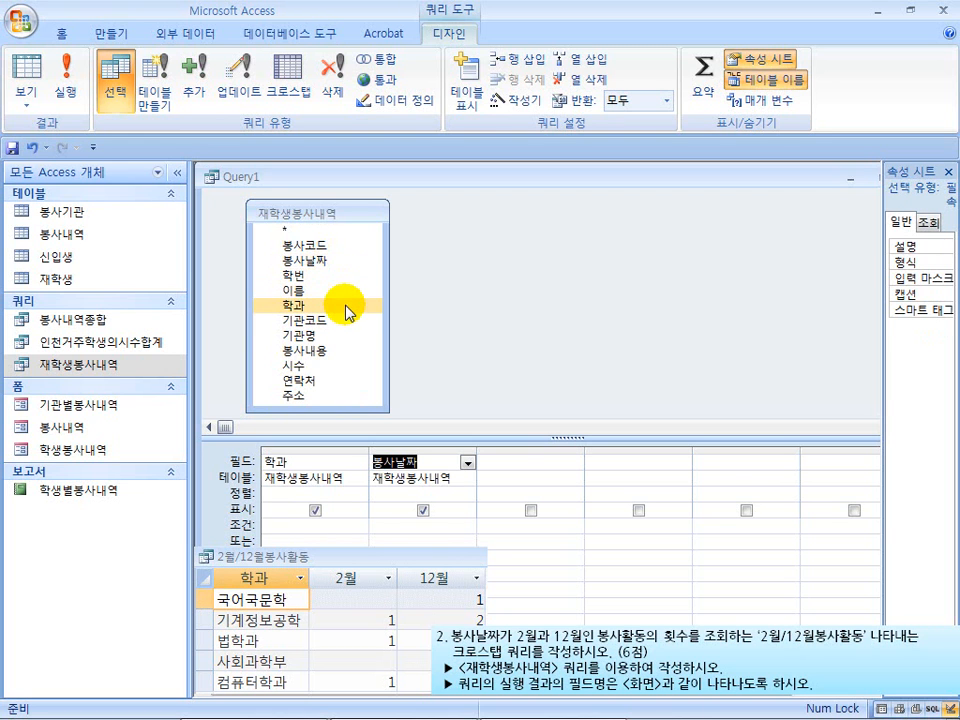
pyautogui.click(356, 245)
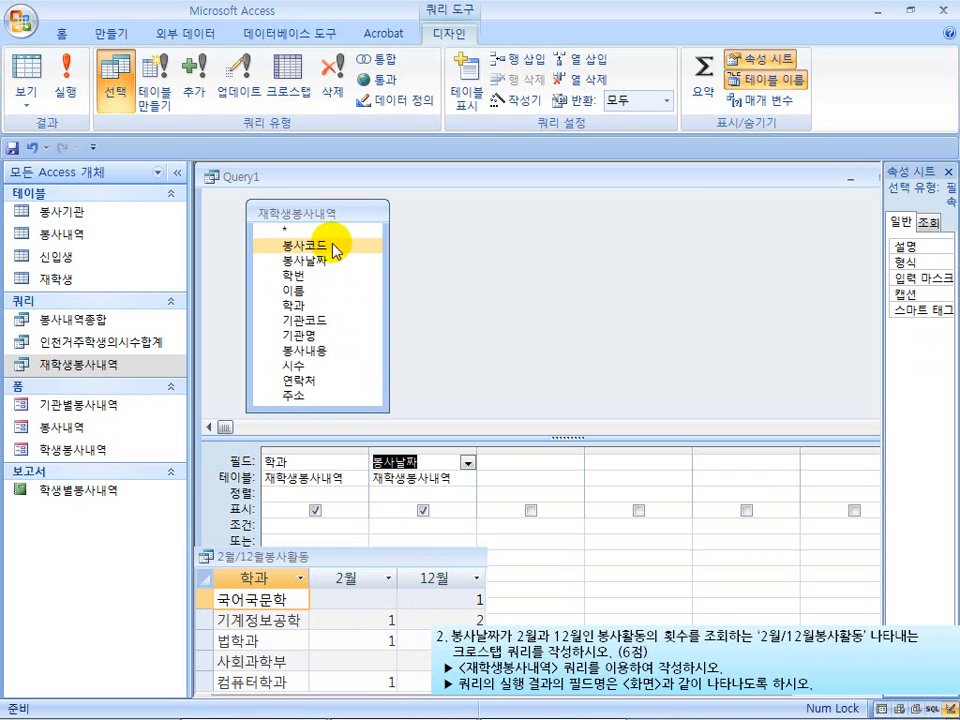
pyautogui.doubleClick(334, 246)
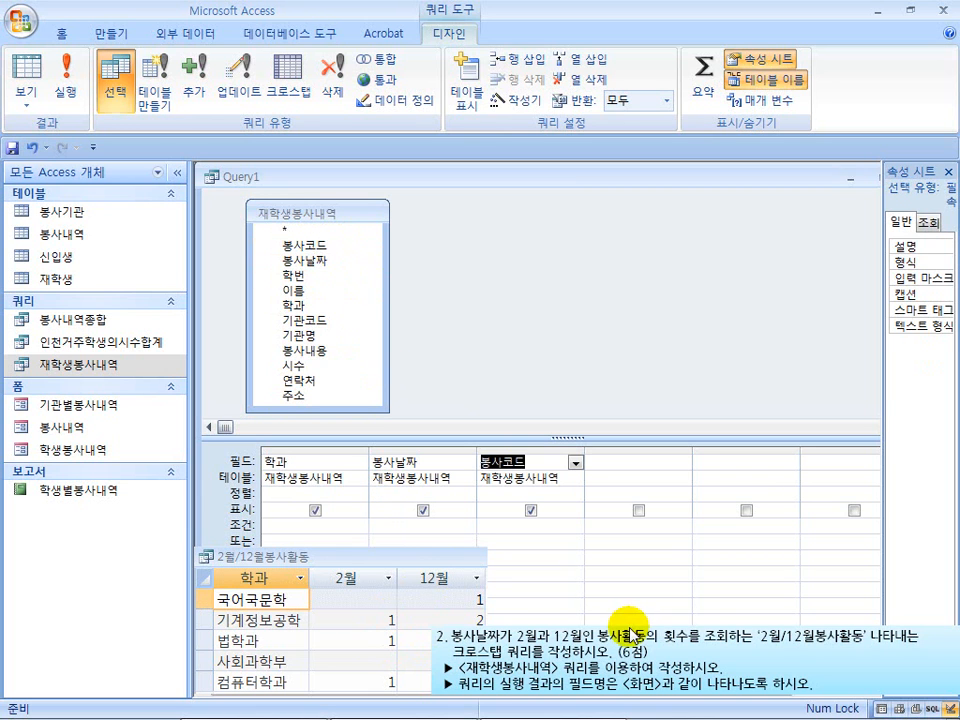
# Give the design grid more height and change the query type to crosstab (크로스탭)
pyautogui.moveTo(570, 438); pyautogui.dragTo(561, 380)
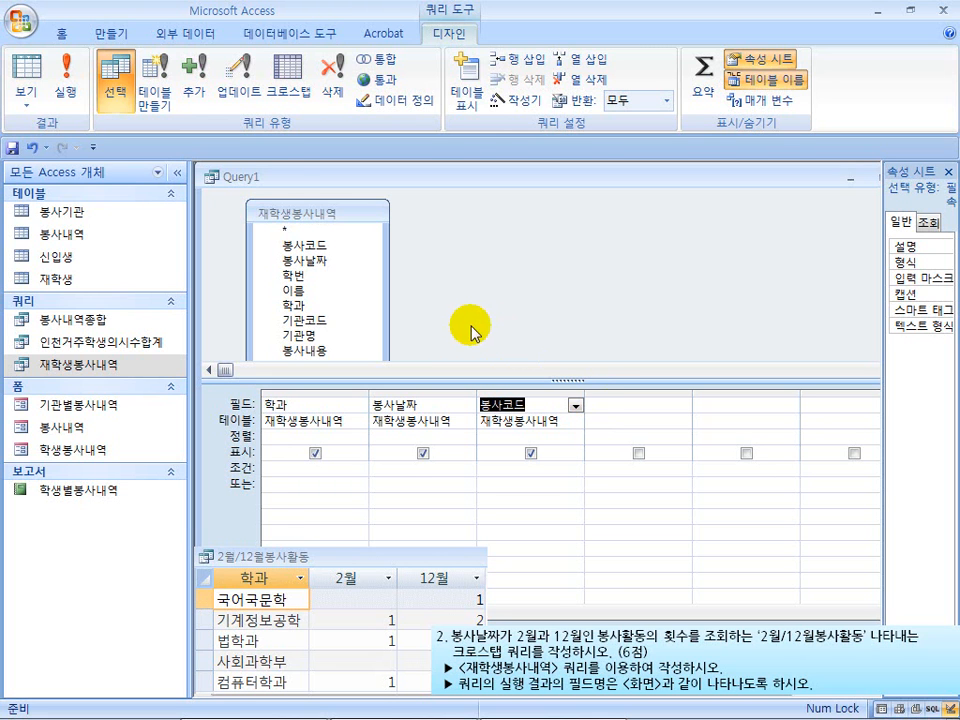
pyautogui.moveTo(114, 71)
pyautogui.mouseDown()
pyautogui.moveTo(205, 118)
pyautogui.moveTo(441, 136)
pyautogui.mouseUp()
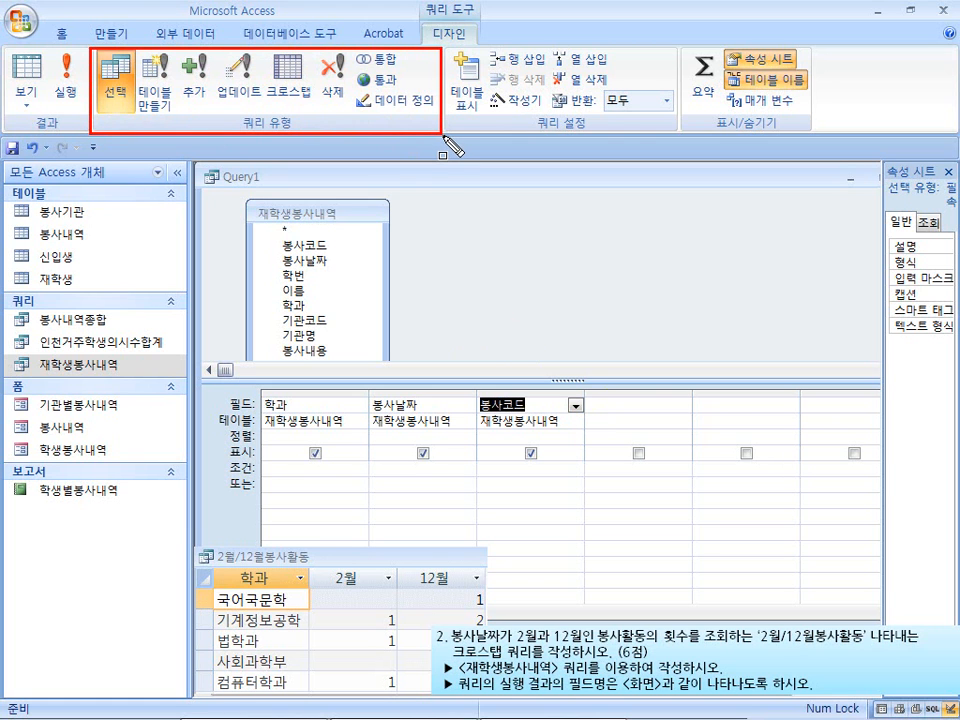
pyautogui.moveTo(267, 45); pyautogui.dragTo(314, 113)
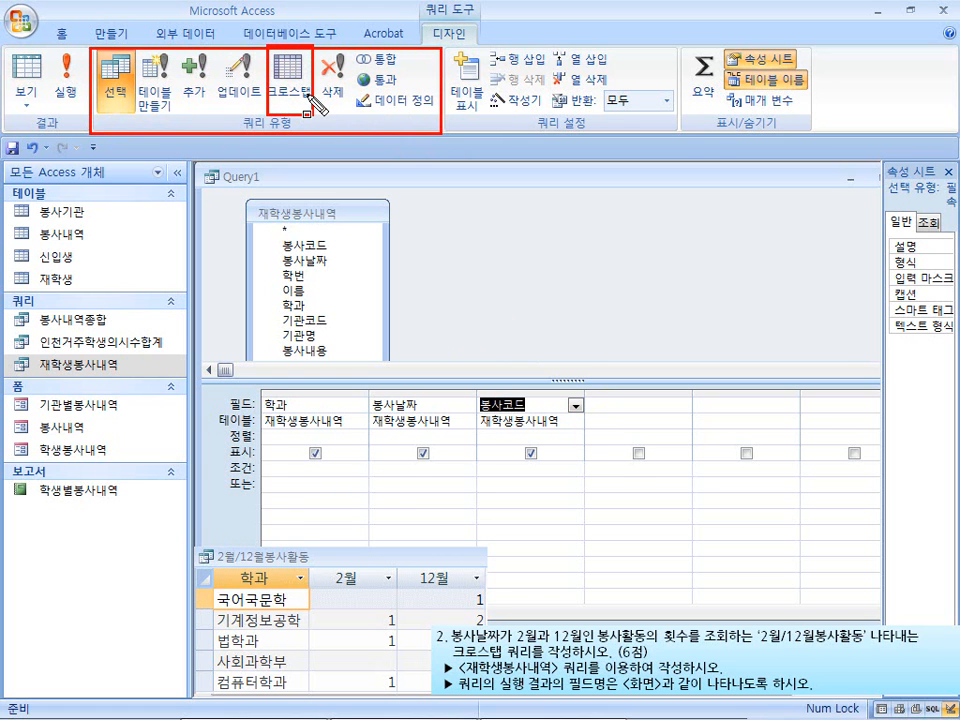
pyautogui.press('Escape')
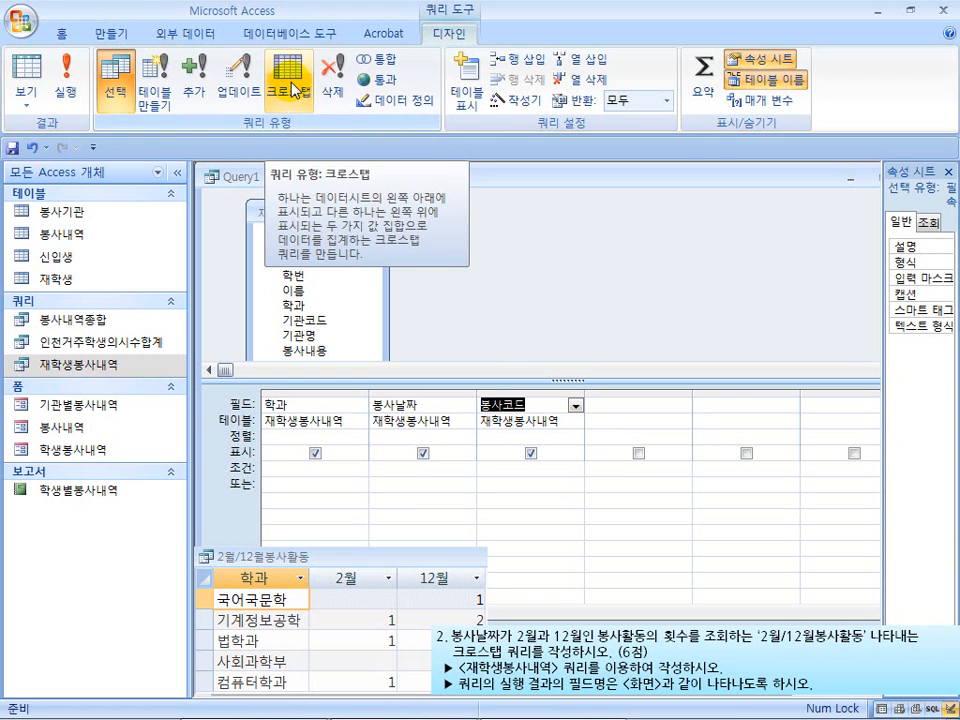
pyautogui.click(292, 88)
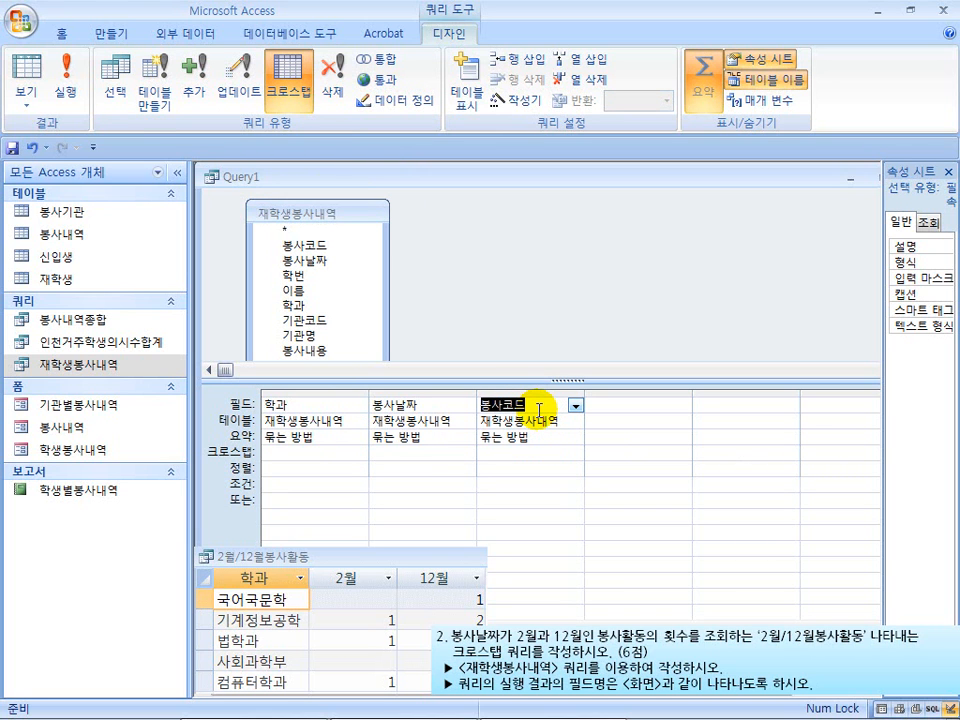
# Set 학과 as the crosstab row heading (행 머리글) and 봉사날짜 as the column heading (열 머리글)
pyautogui.click(325, 406)
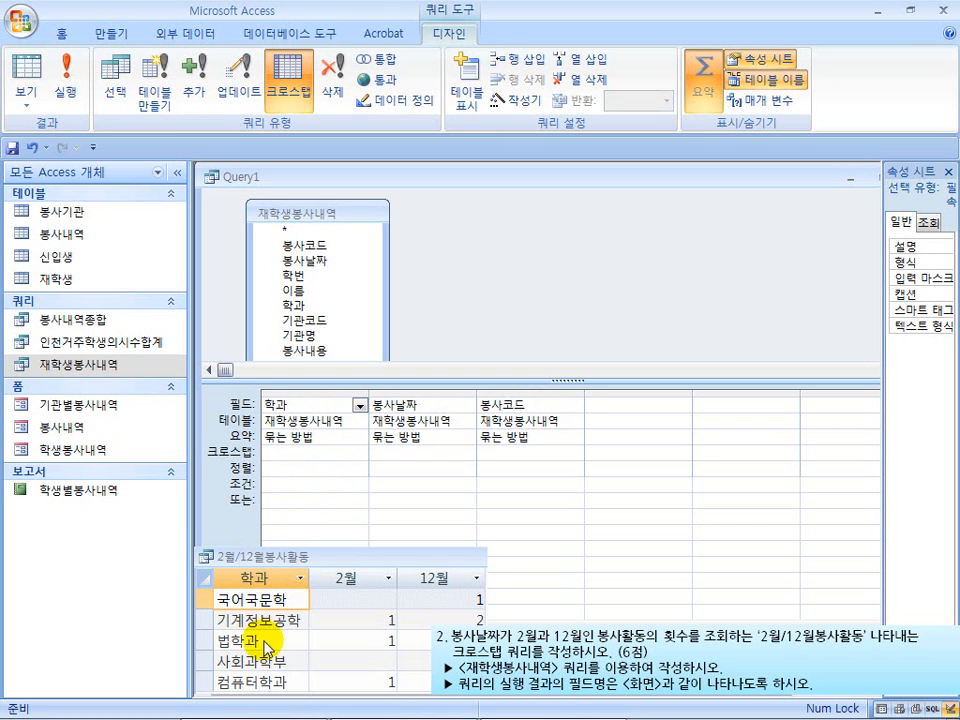
pyautogui.click(276, 452)
pyautogui.click(361, 457)
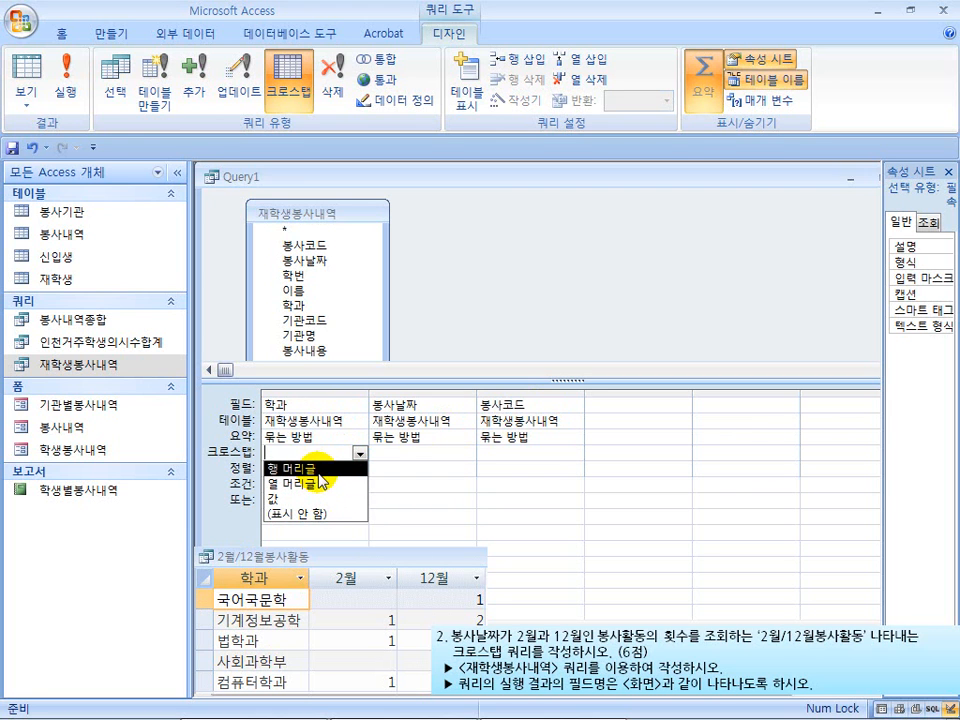
pyautogui.click(319, 469)
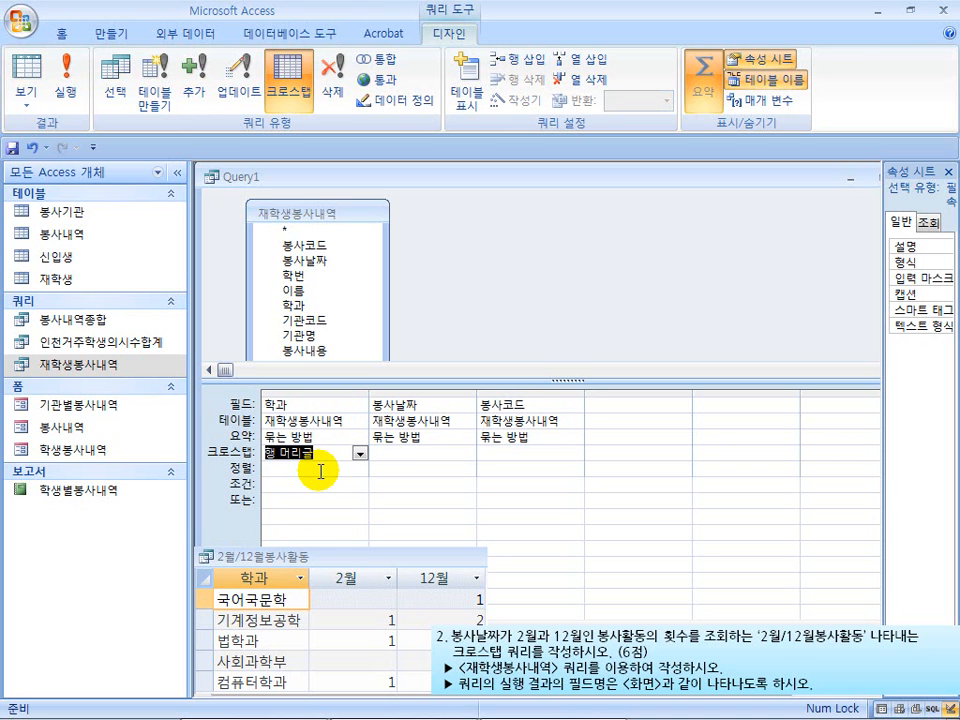
pyautogui.click(408, 453)
pyautogui.click(466, 453)
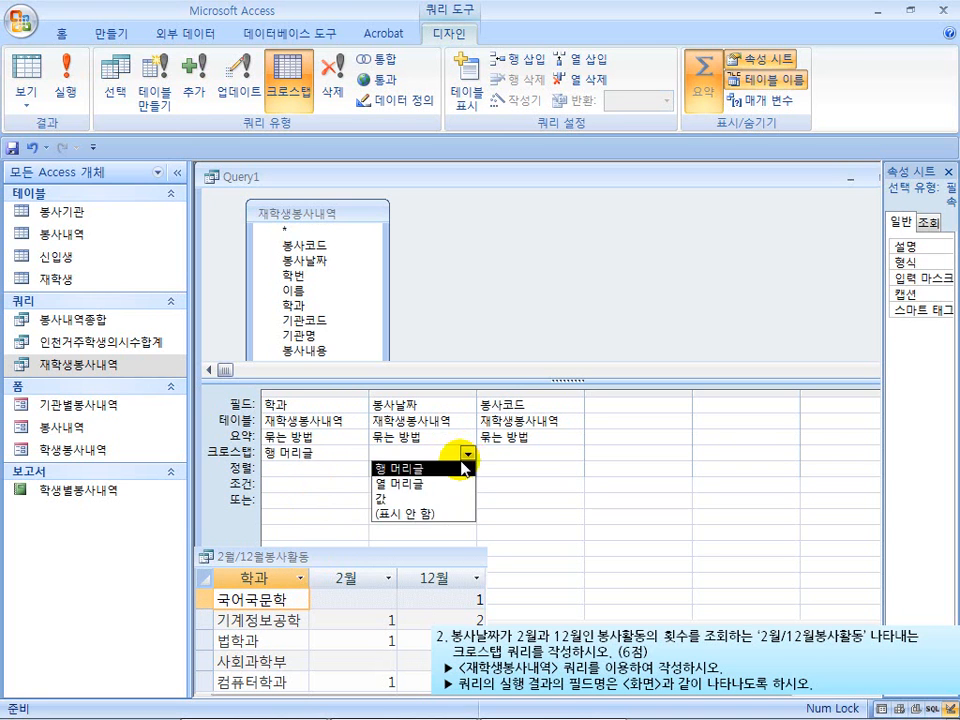
pyautogui.click(452, 490)
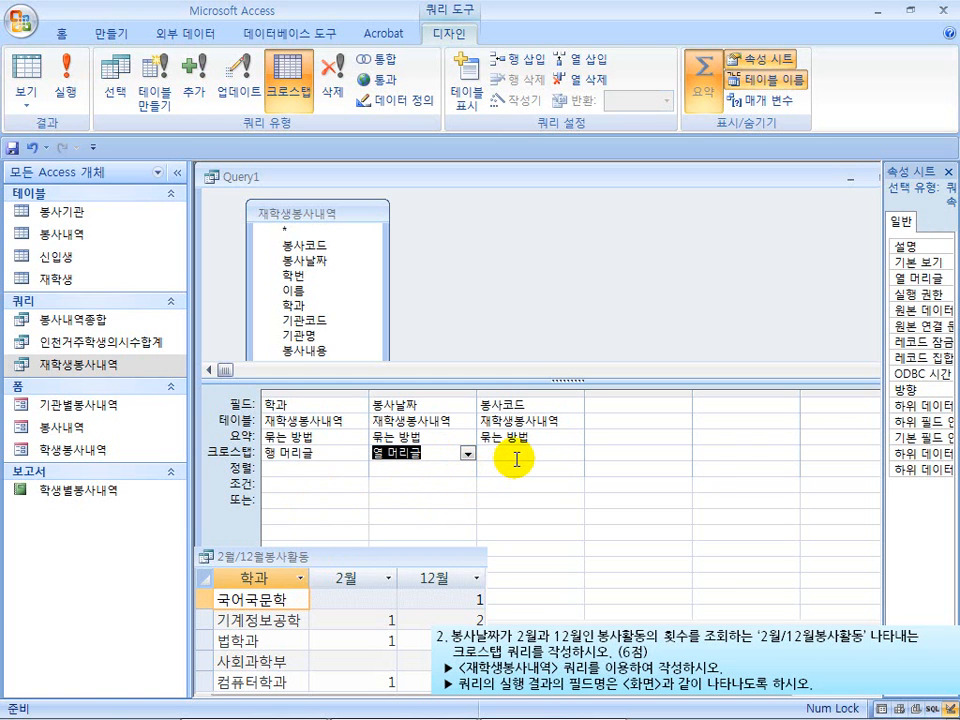
# Summarize 봉사코드 by count (개수) and make it the crosstab value (값)
pyautogui.click(549, 438)
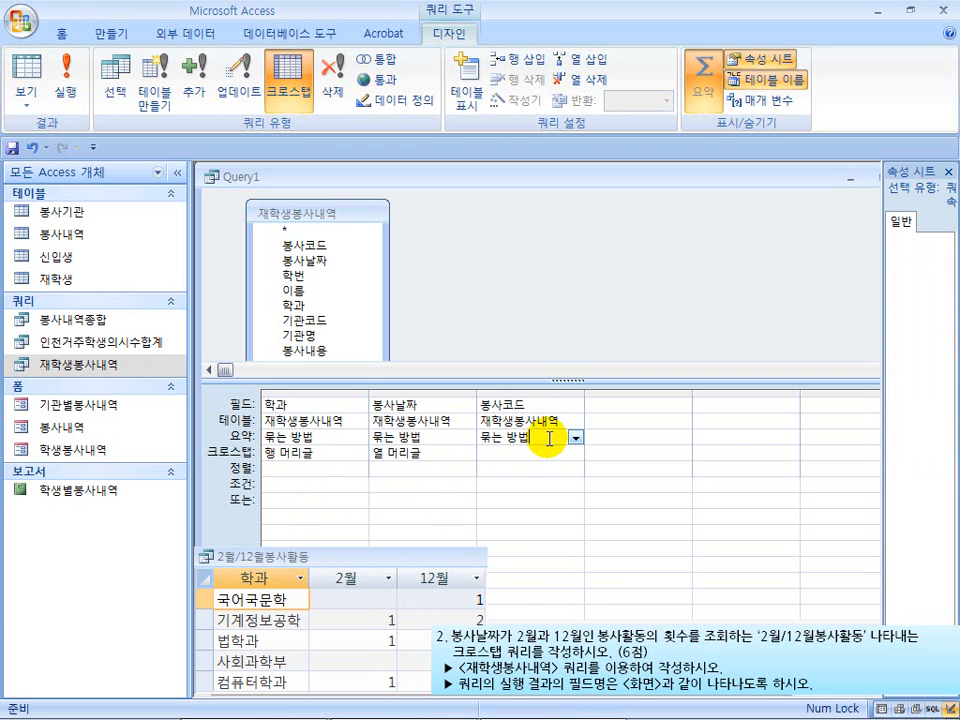
pyautogui.click(575, 438)
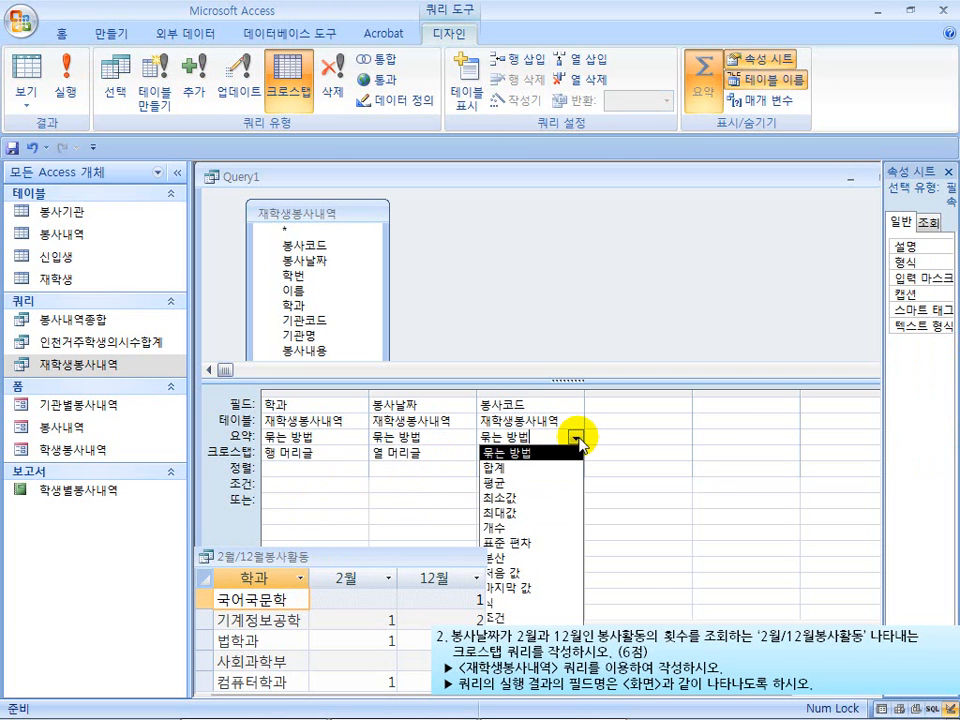
pyautogui.click(545, 528)
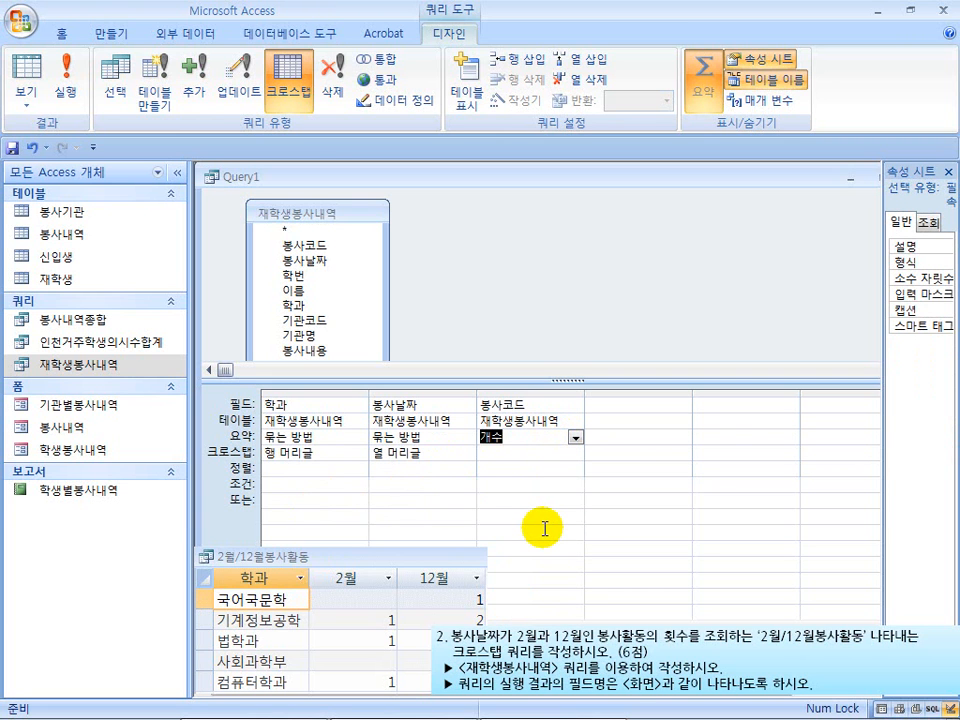
pyautogui.click(562, 452)
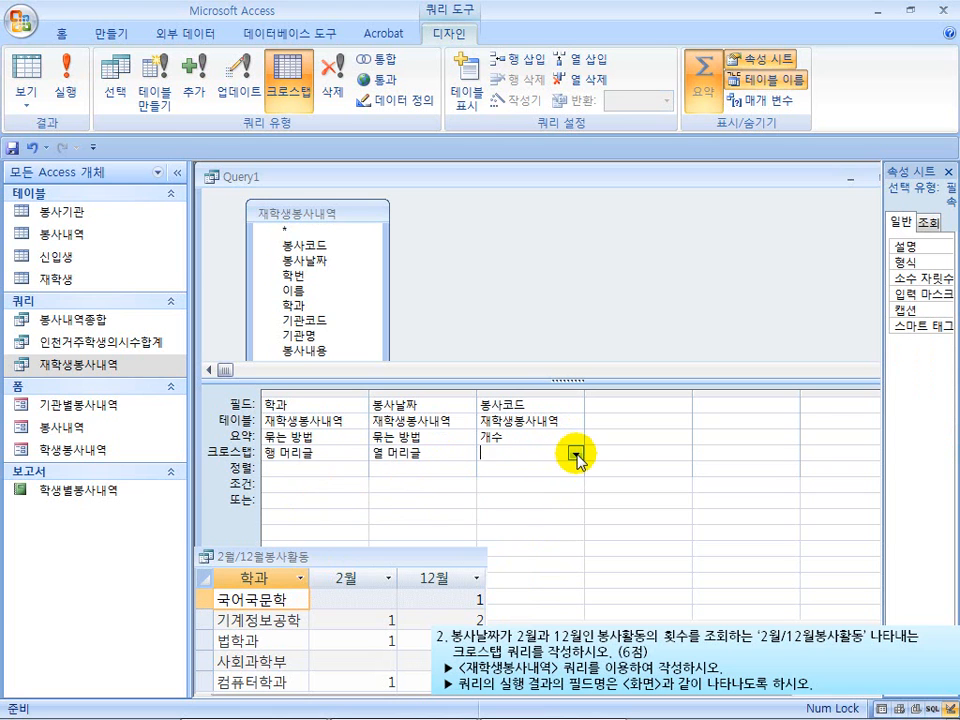
pyautogui.click(576, 454)
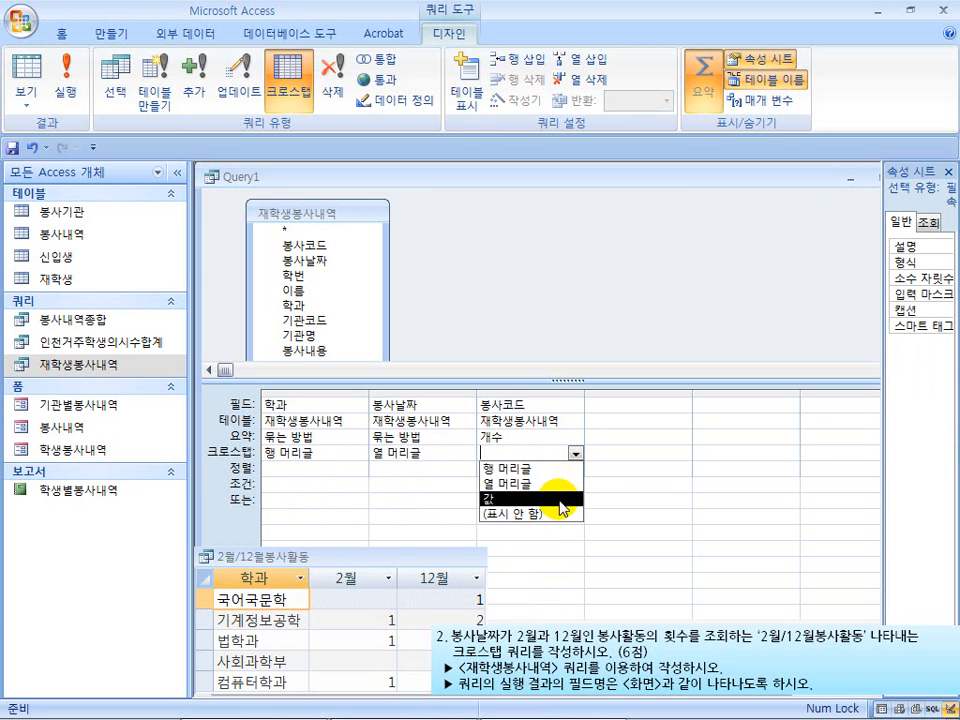
pyautogui.click(562, 500)
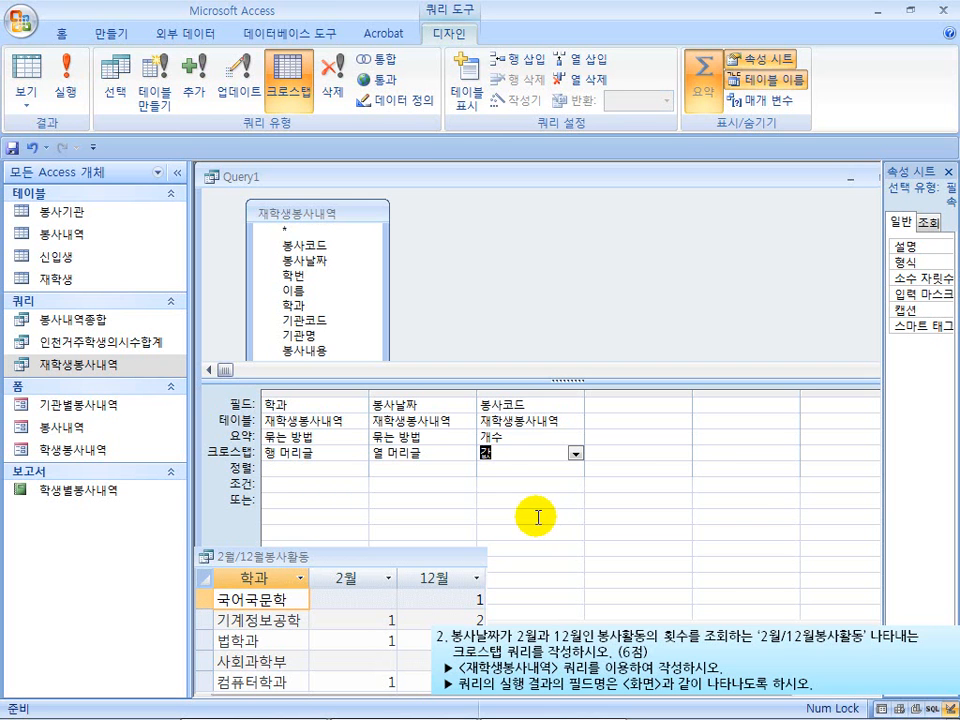
# Run the crosstab query to compare its column headings with the sample, and return it to design view
pyautogui.click(66, 82)
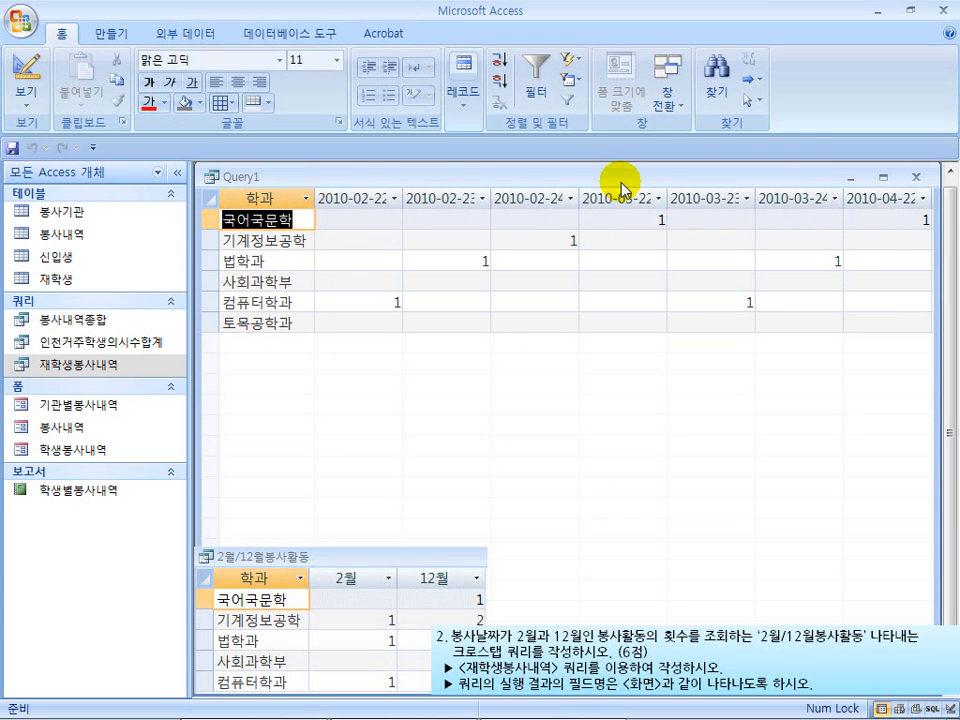
pyautogui.click(28, 72)
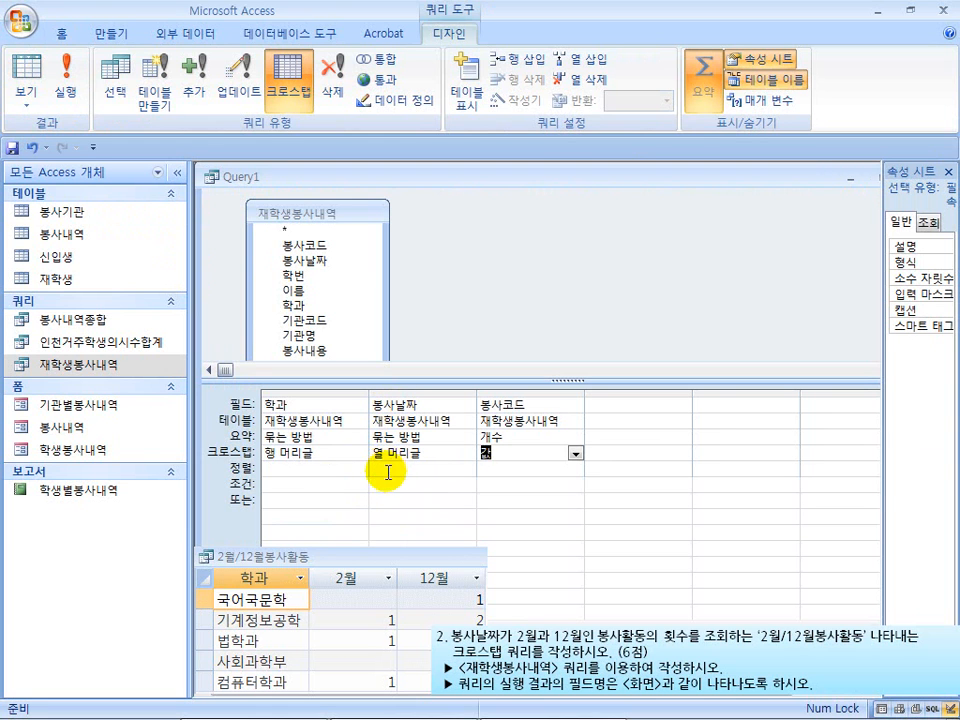
pyautogui.moveTo(515, 627); pyautogui.dragTo(590, 648)
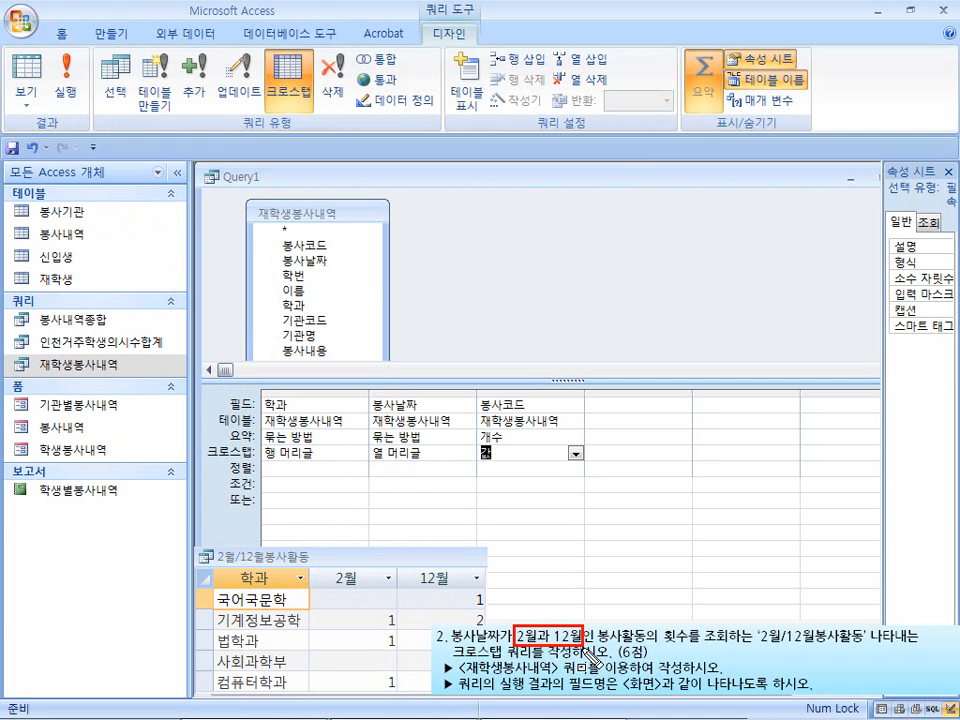
# Enter the criterion Month([봉사날짜])=2 for the 봉사날짜 column of the crosstab query
pyautogui.moveTo(371, 395); pyautogui.dragTo(425, 411)
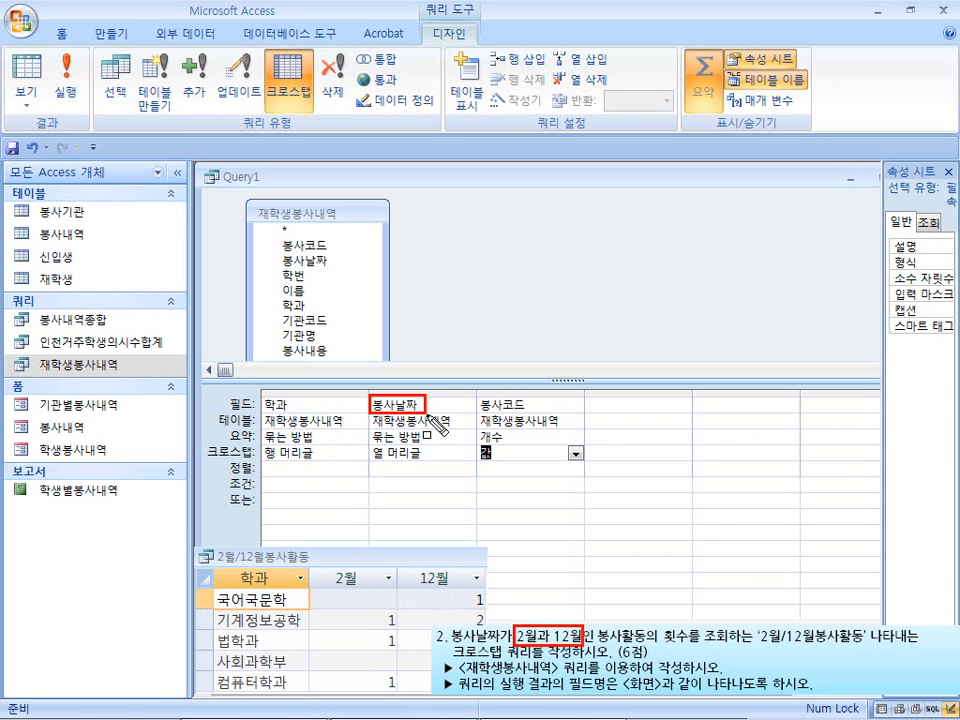
pyautogui.click(398, 485)
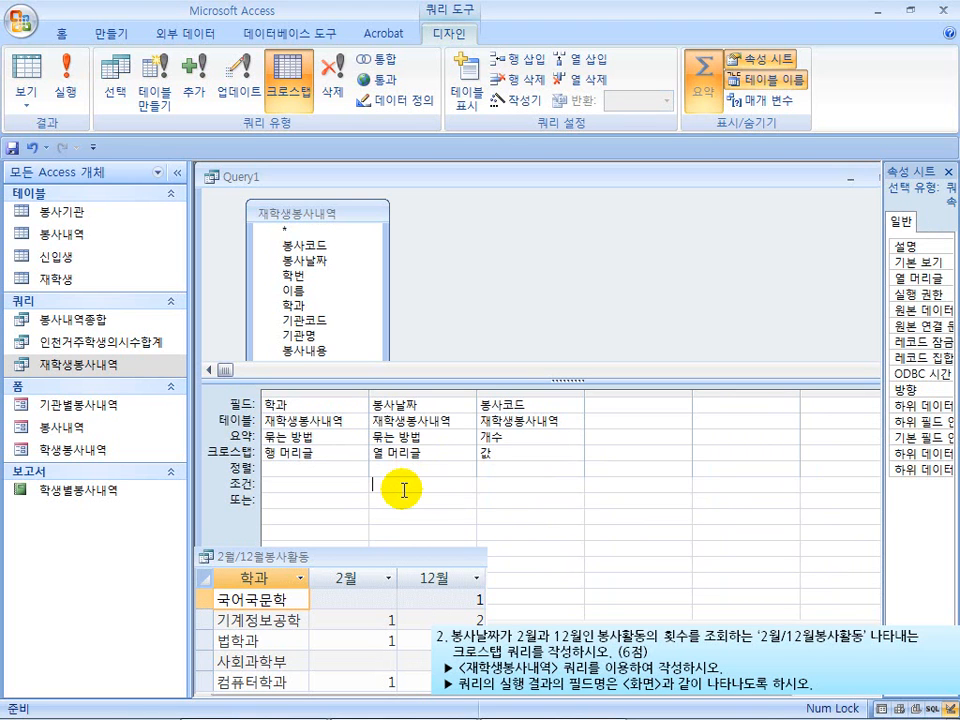
pyautogui.write('month')
pyautogui.write('봉사날ㅉ')
pyautogui.write(']')
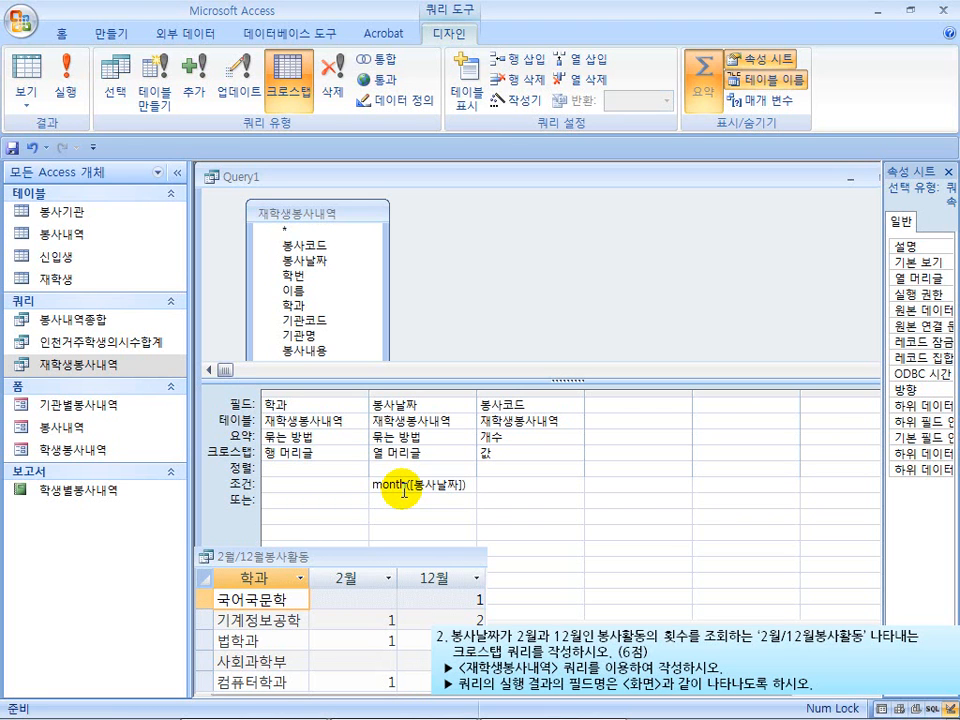
pyautogui.write(')=2')
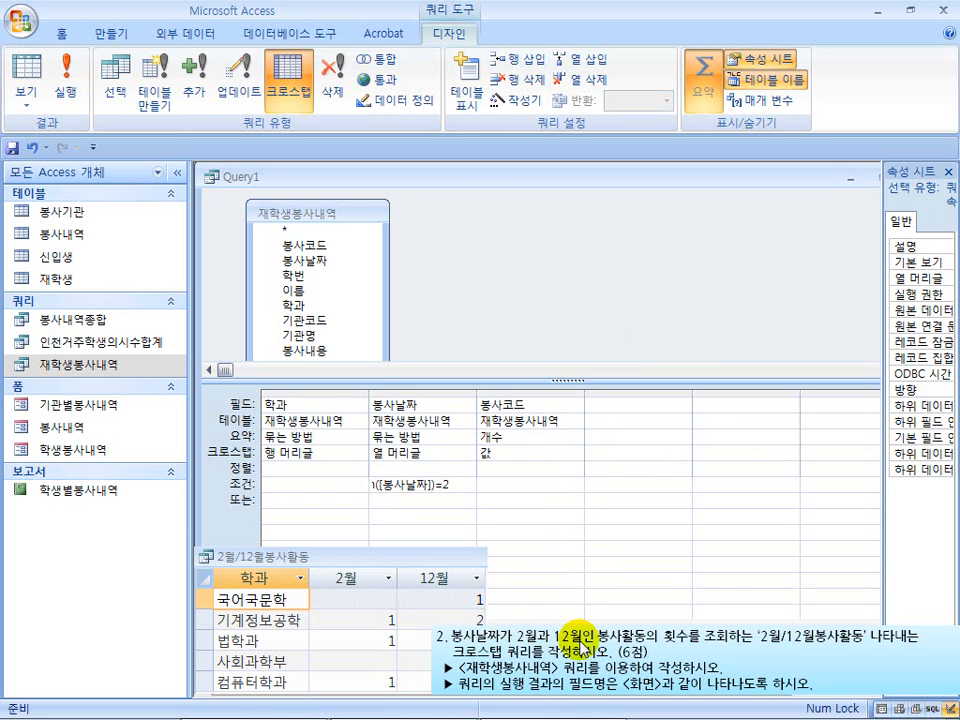
# Copy the February criterion into the 또는 row of 봉사날짜 and change it to Month([봉사날짜])=12
pyautogui.moveTo(446, 487); pyautogui.dragTo(318, 477)
pyautogui.hotkey('ctrl', 'c')
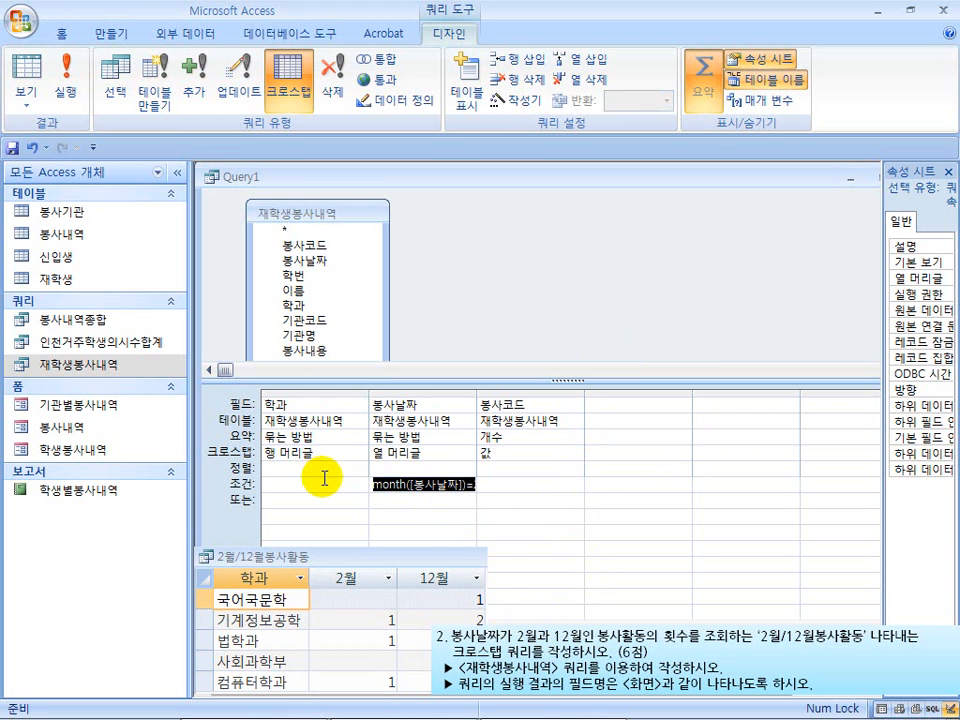
pyautogui.click(406, 503)
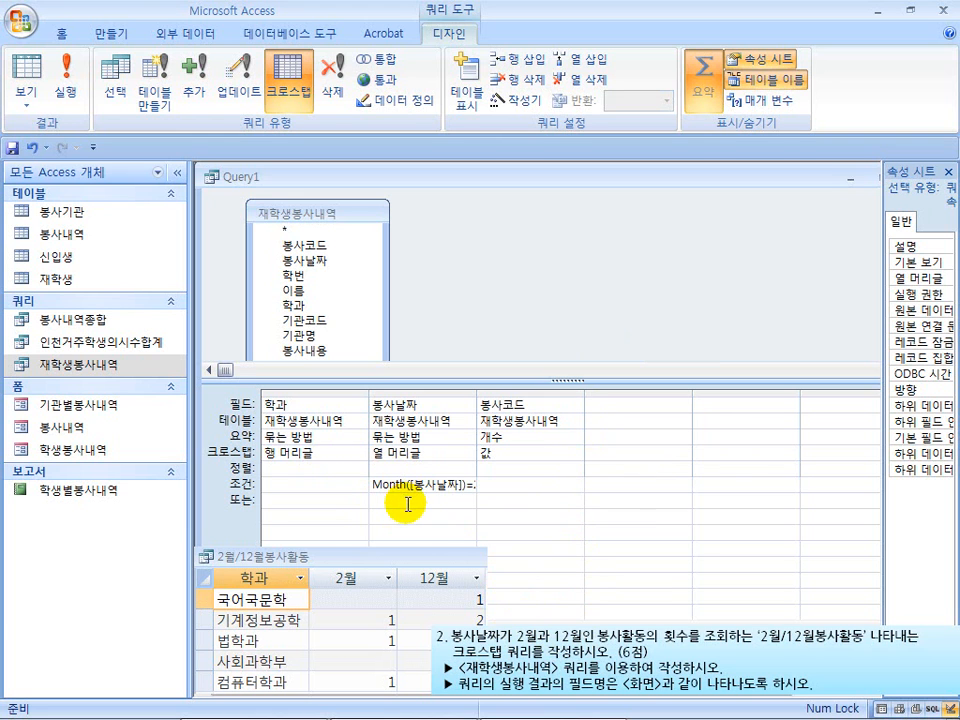
pyautogui.hotkey('ctrl', 'v')
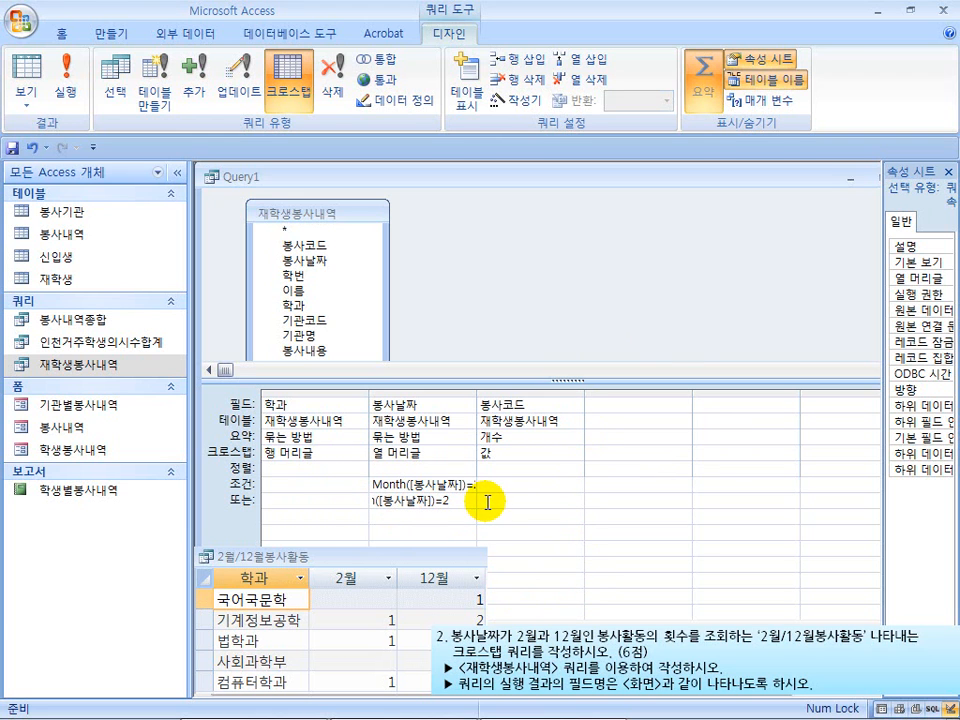
pyautogui.write('1')
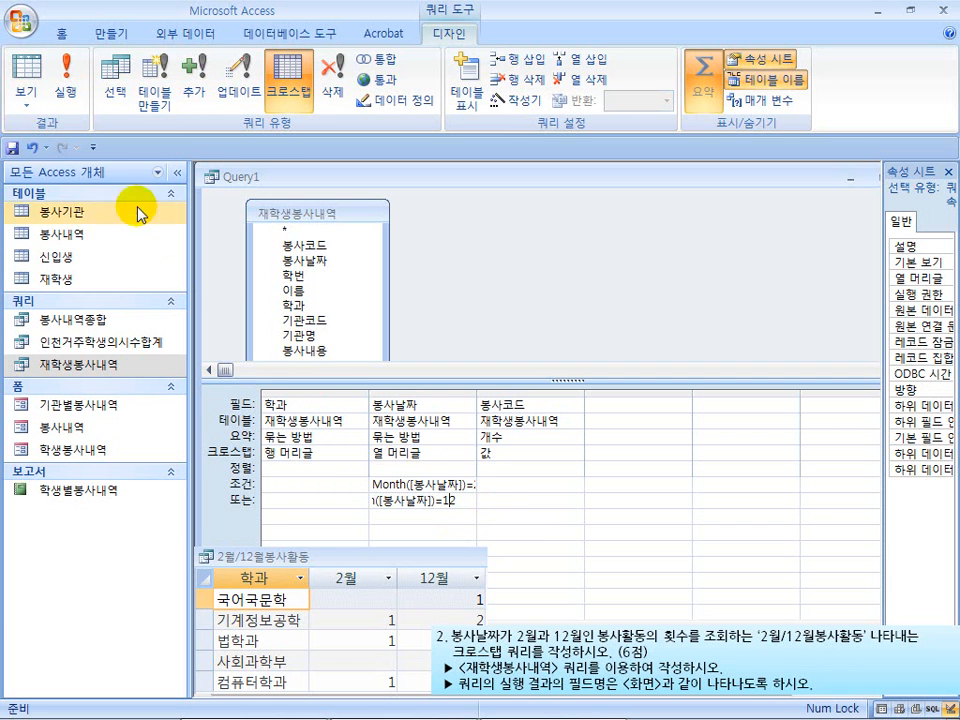
# Run the filtered crosstab to compare its date headings with the sample's 2월 and 12월 headings, and return to design view
pyautogui.click(65, 85)
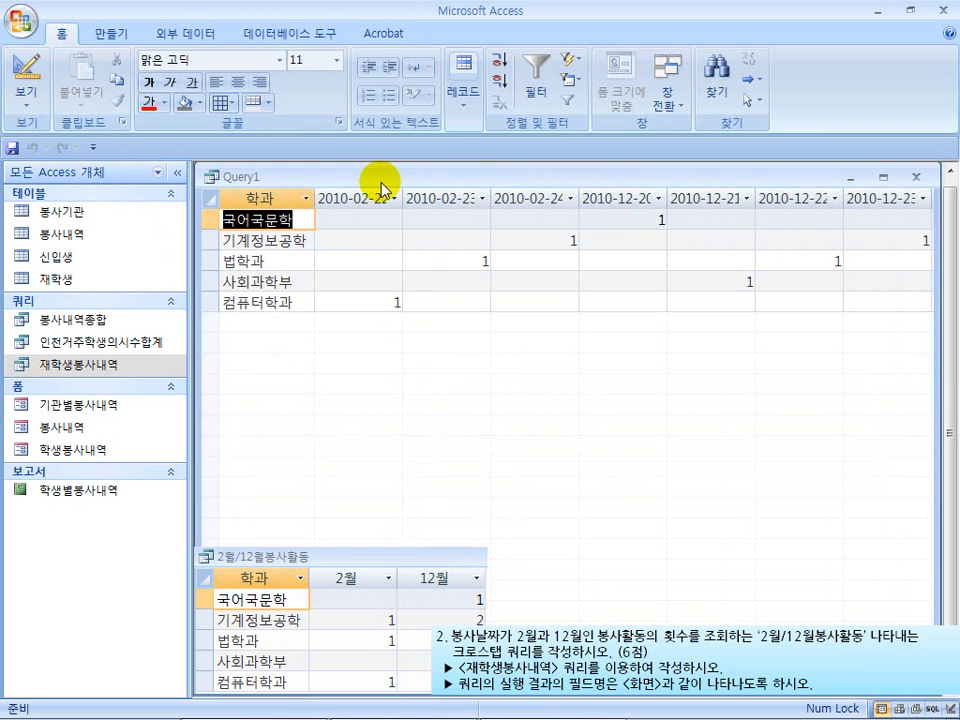
pyautogui.hotkey('ctrl', 'shift', 'd')
pyautogui.moveTo(331, 567)
pyautogui.mouseDown()
pyautogui.moveTo(339, 579)
pyautogui.moveTo(459, 590)
pyautogui.mouseUp()
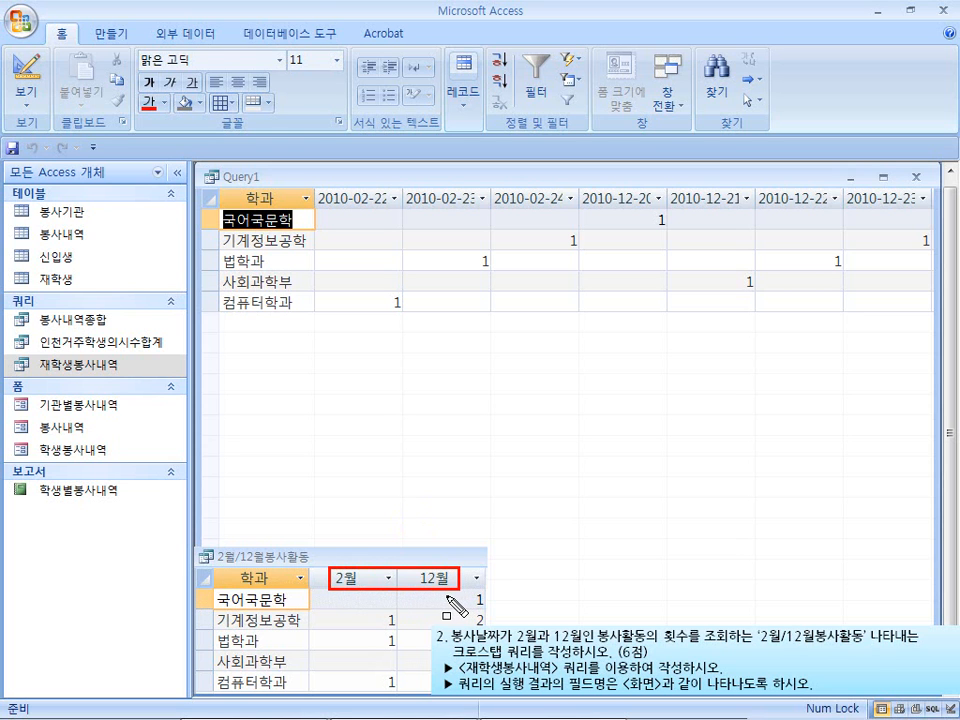
pyautogui.press('Escape')
pyautogui.click(32, 74)
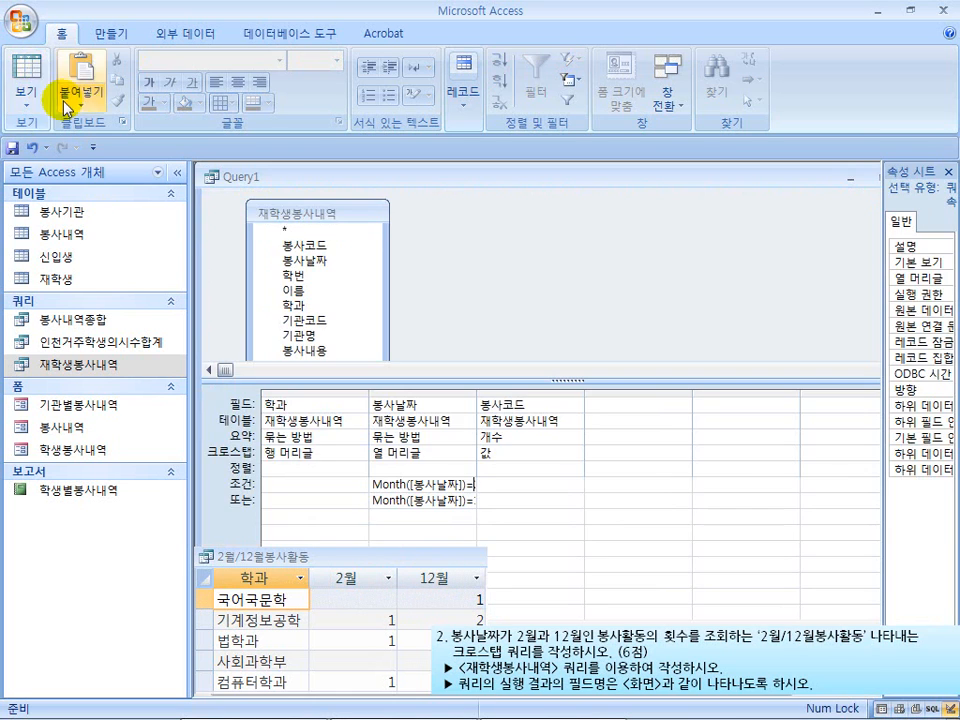
# Change the column heading field from the plain date to the expression month([봉사날짜])
pyautogui.click(385, 404)
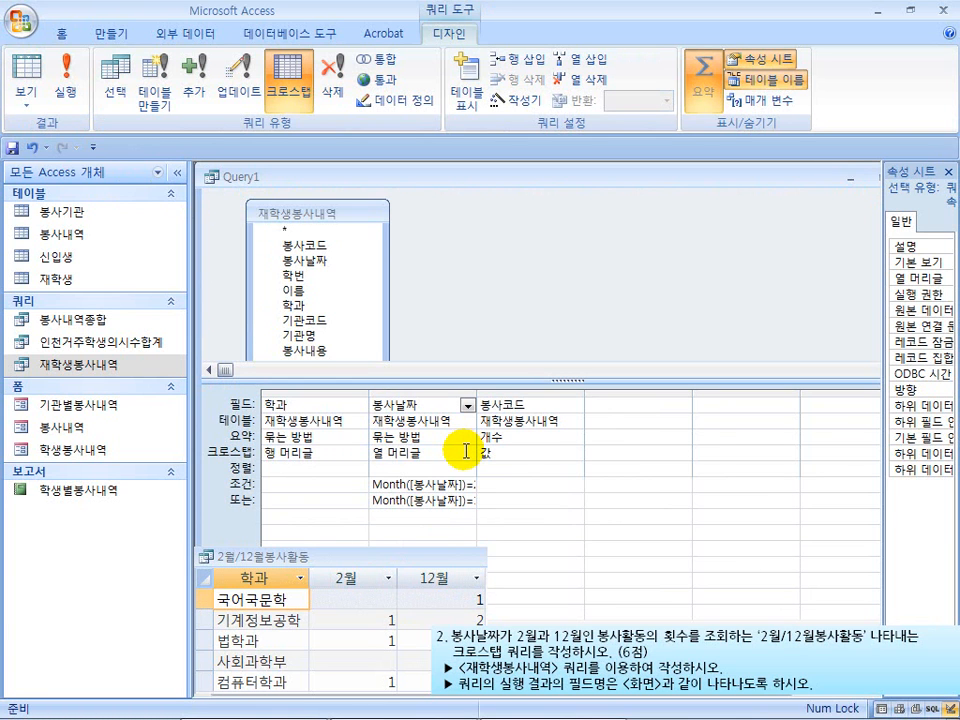
pyautogui.write('month')
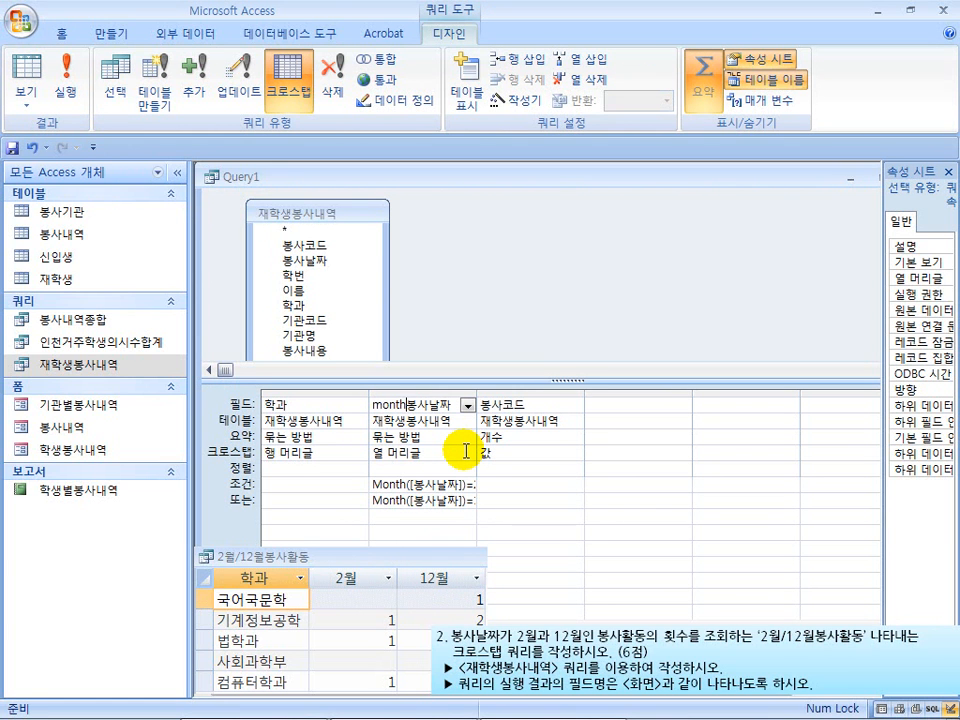
pyautogui.write('([')
pyautogui.press('End')
pyautogui.write(']')
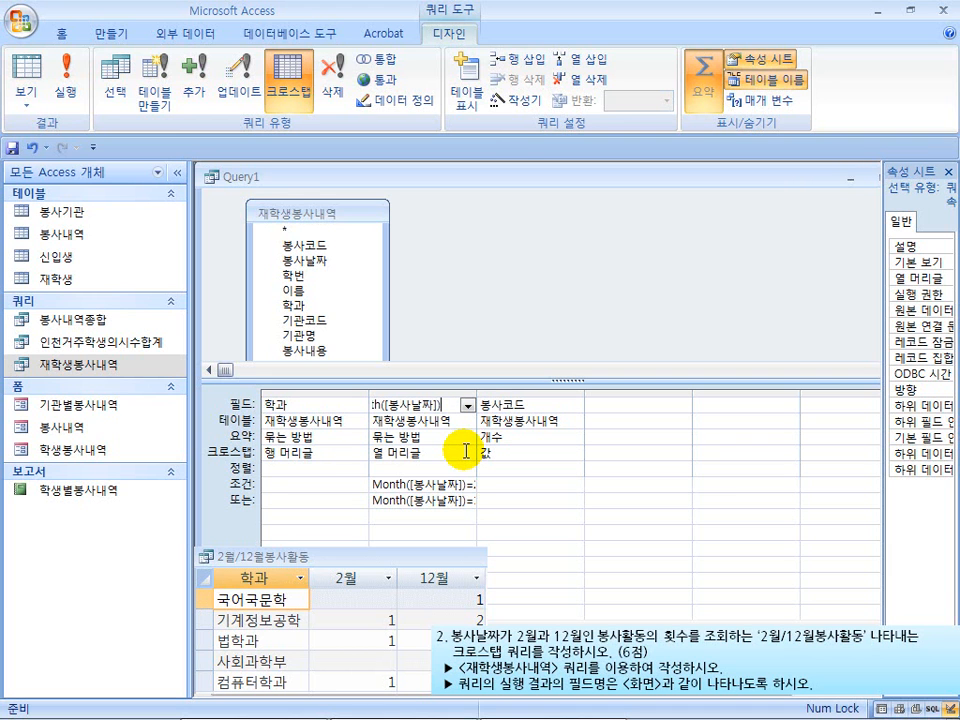
# Run the query to check the month-number headings against the sample's 월 suffix, and go back to design view
pyautogui.click(70, 80)
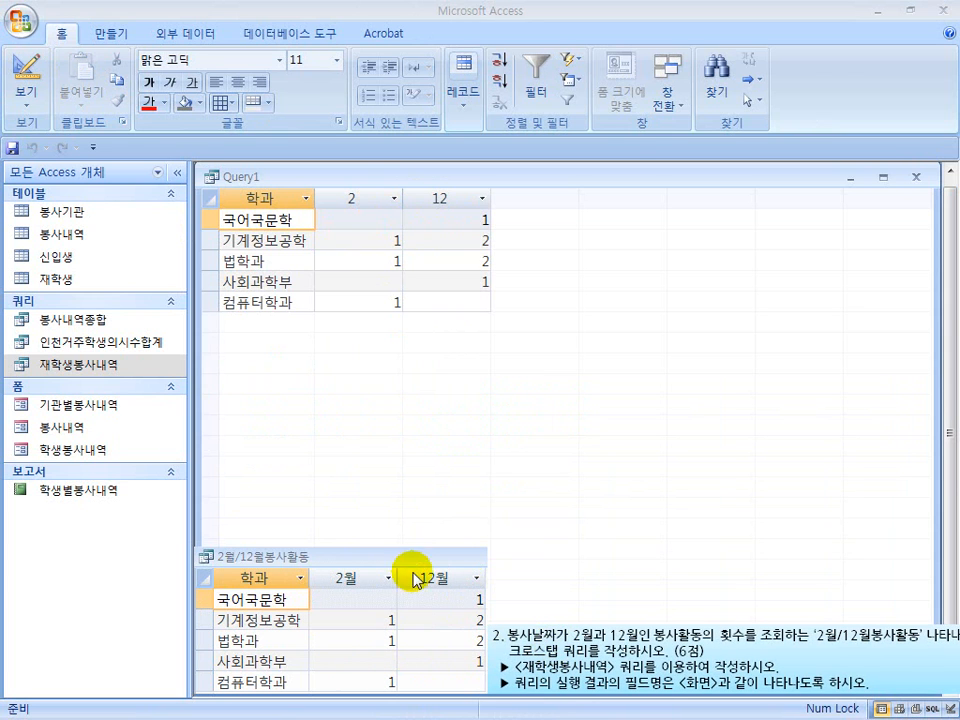
pyautogui.moveTo(445, 597)
pyautogui.mouseDown()
pyautogui.moveTo(420, 581)
pyautogui.moveTo(349, 572)
pyautogui.moveTo(359, 588)
pyautogui.mouseUp()
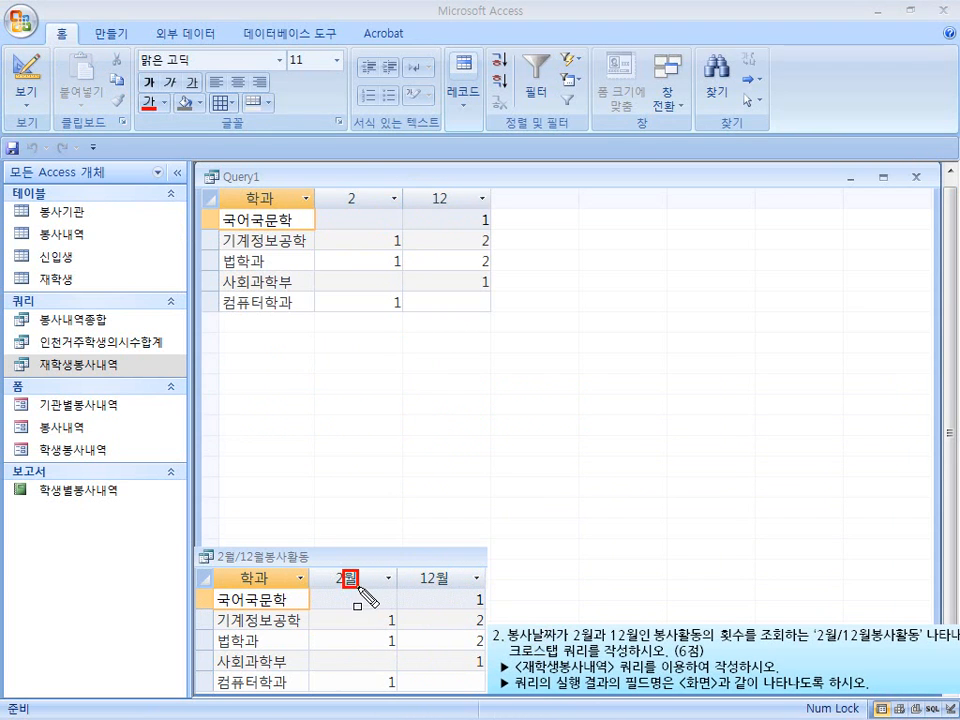
pyautogui.moveTo(433, 568); pyautogui.dragTo(450, 589)
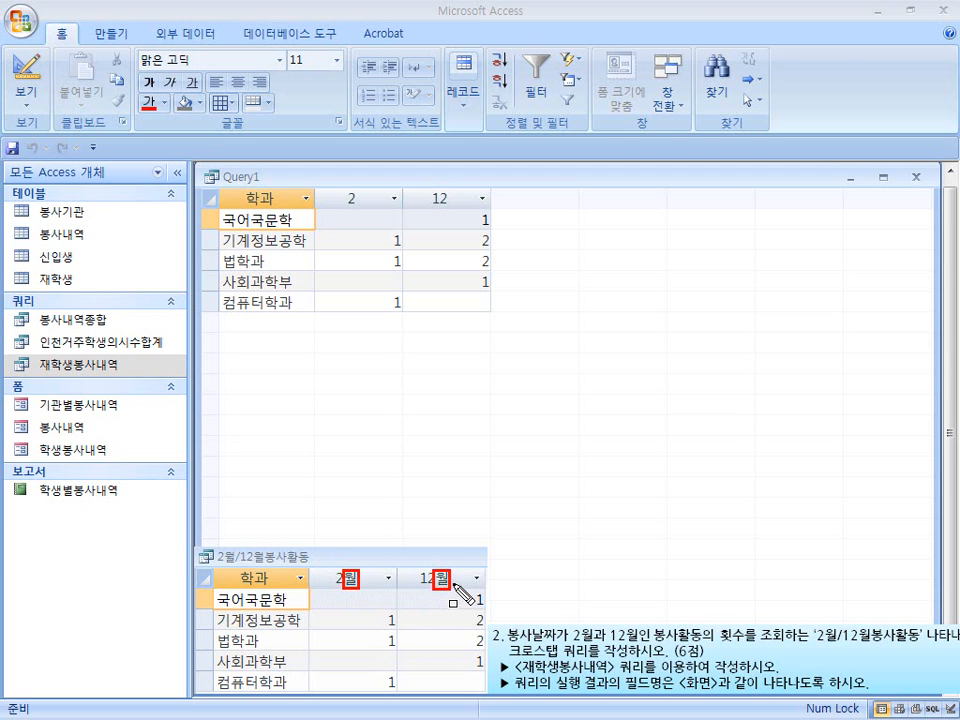
pyautogui.press('Escape')
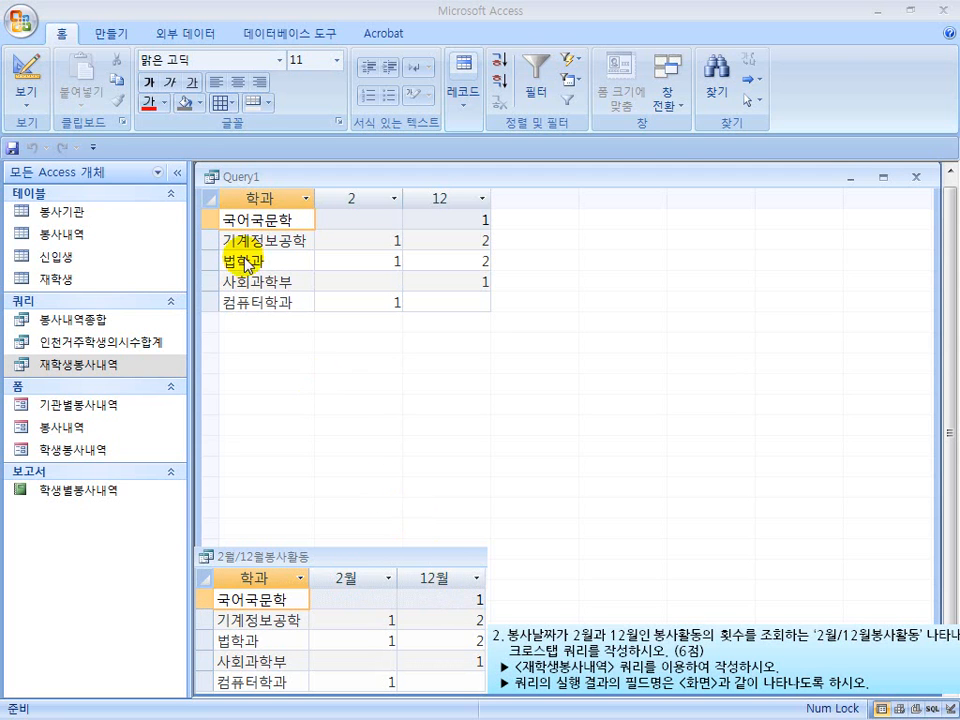
pyautogui.click(22, 72)
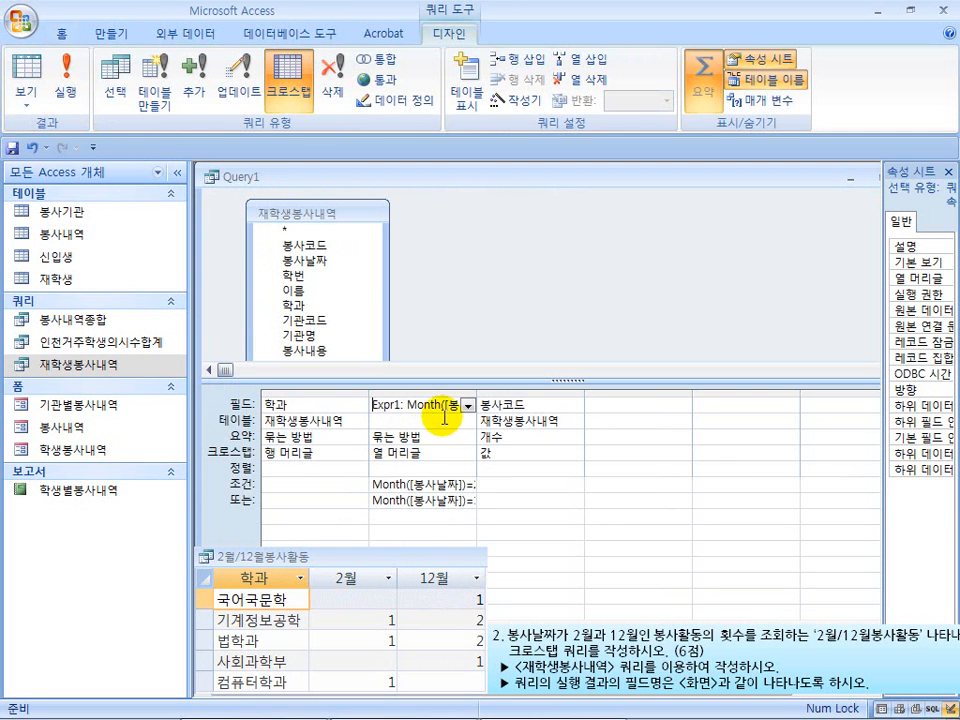
# Append & "월" to the month expression in the column heading field, and run the query to check the heading order
pyautogui.click(482, 401)
pyautogui.press('End')
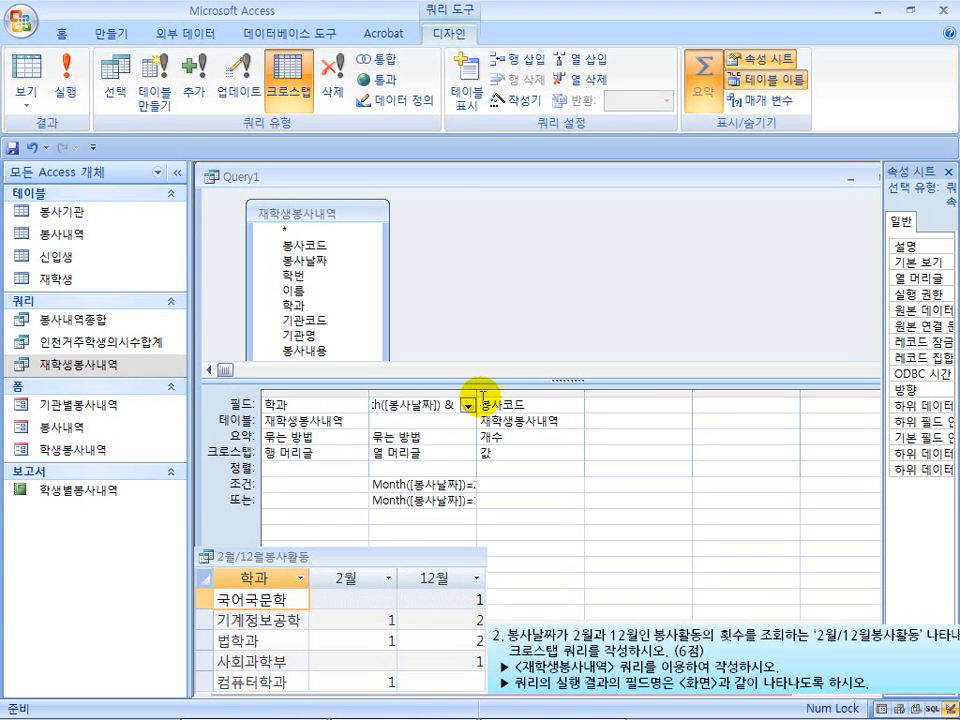
pyautogui.write('"월')
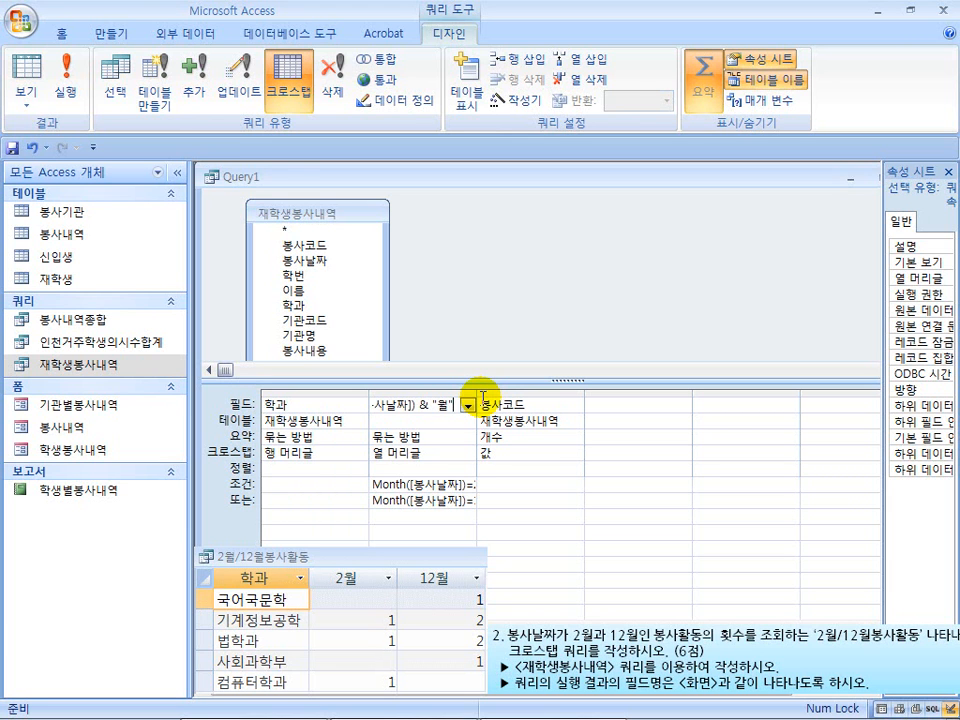
pyautogui.click(72, 82)
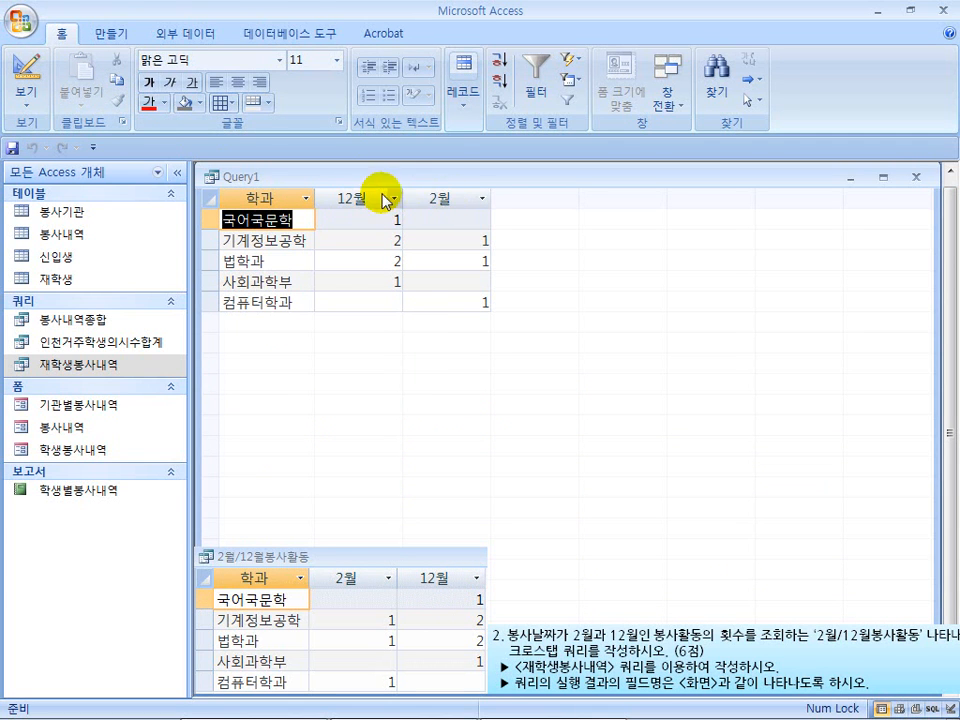
pyautogui.click(40, 76)
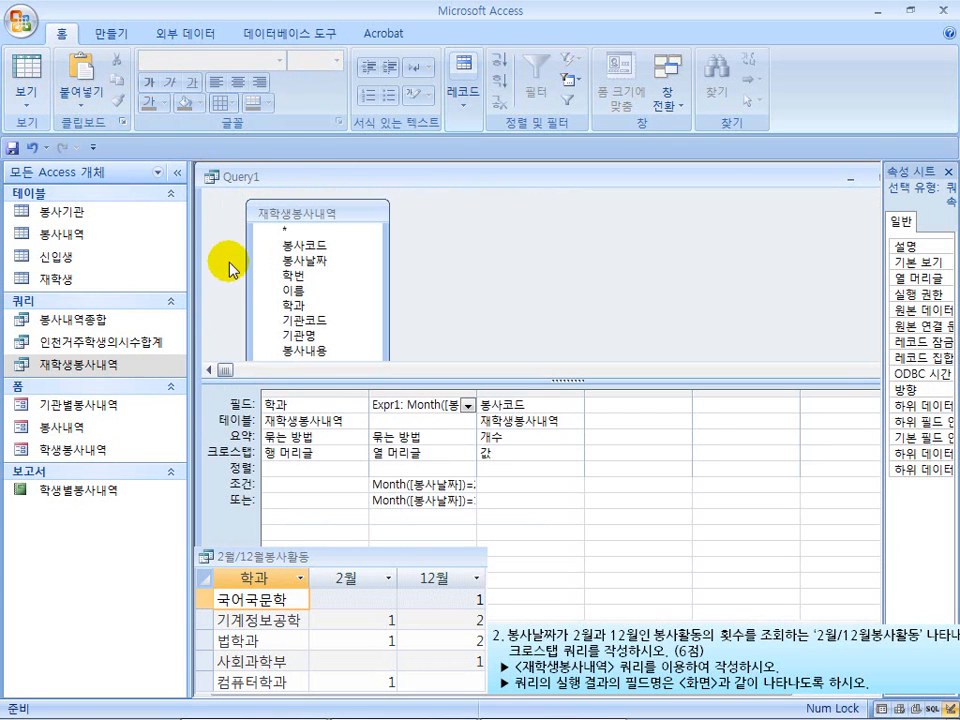
# Try sorting the month column headings in ascending order (오름차순), and check the query result
pyautogui.click(390, 468)
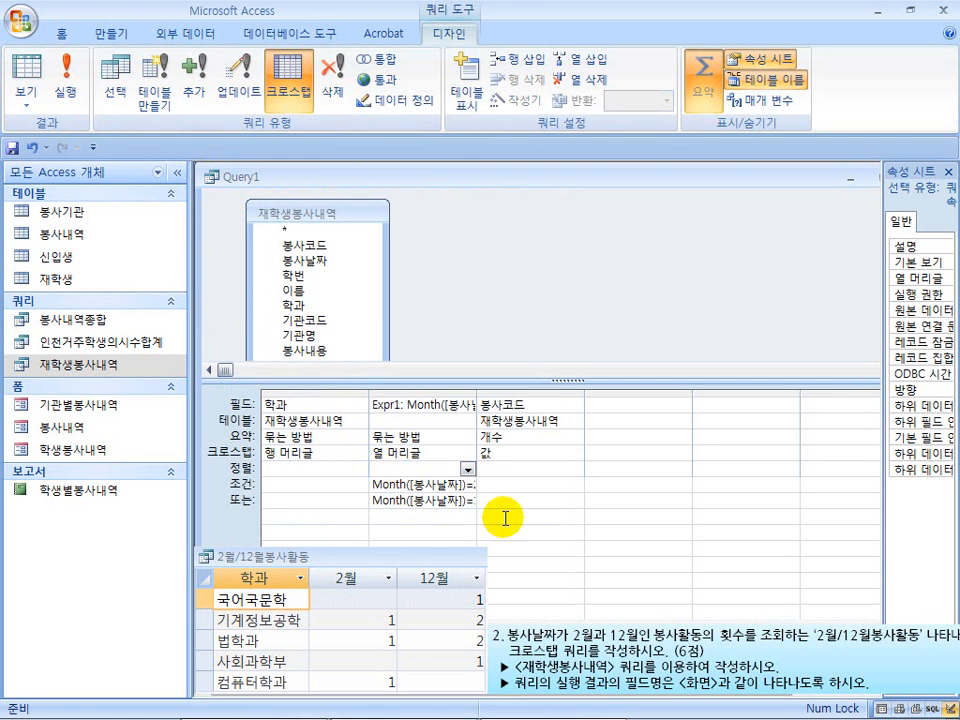
pyautogui.click(467, 468)
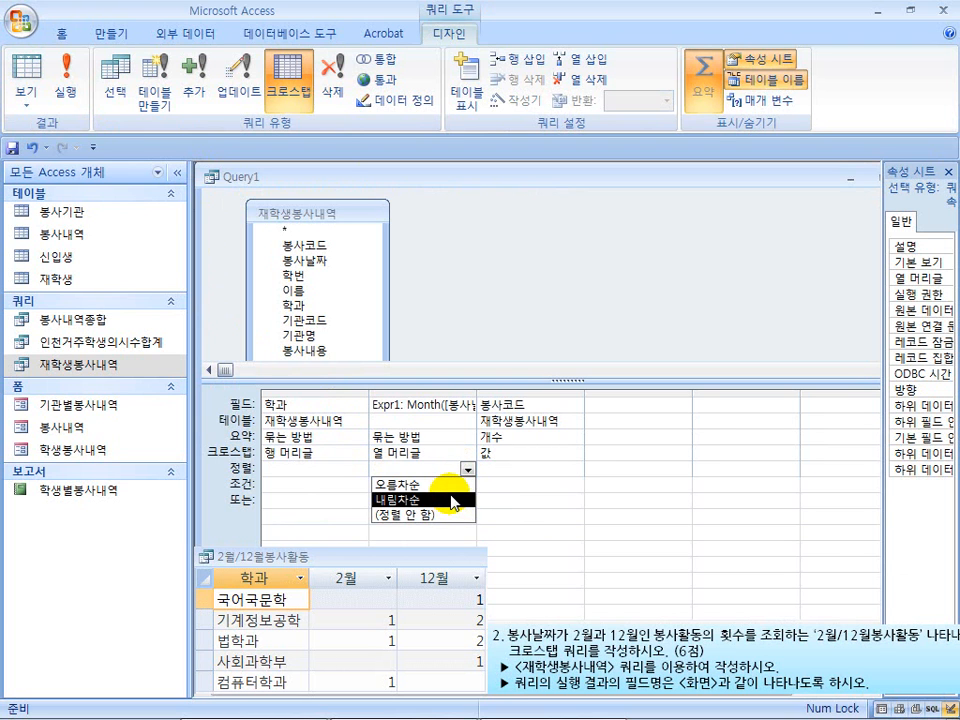
pyautogui.click(452, 486)
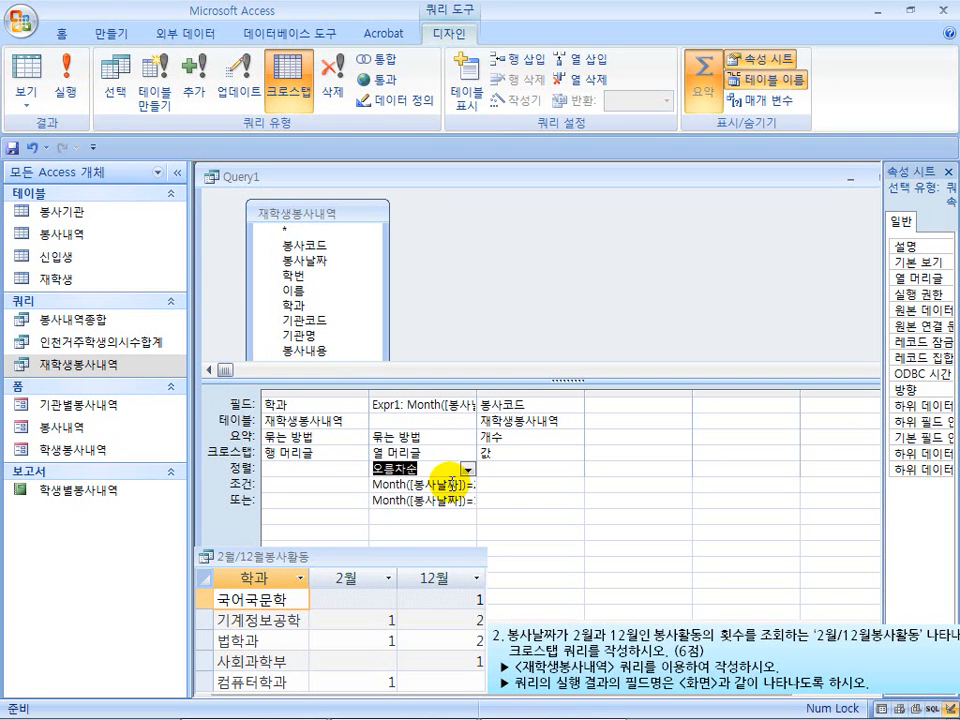
pyautogui.click(65, 80)
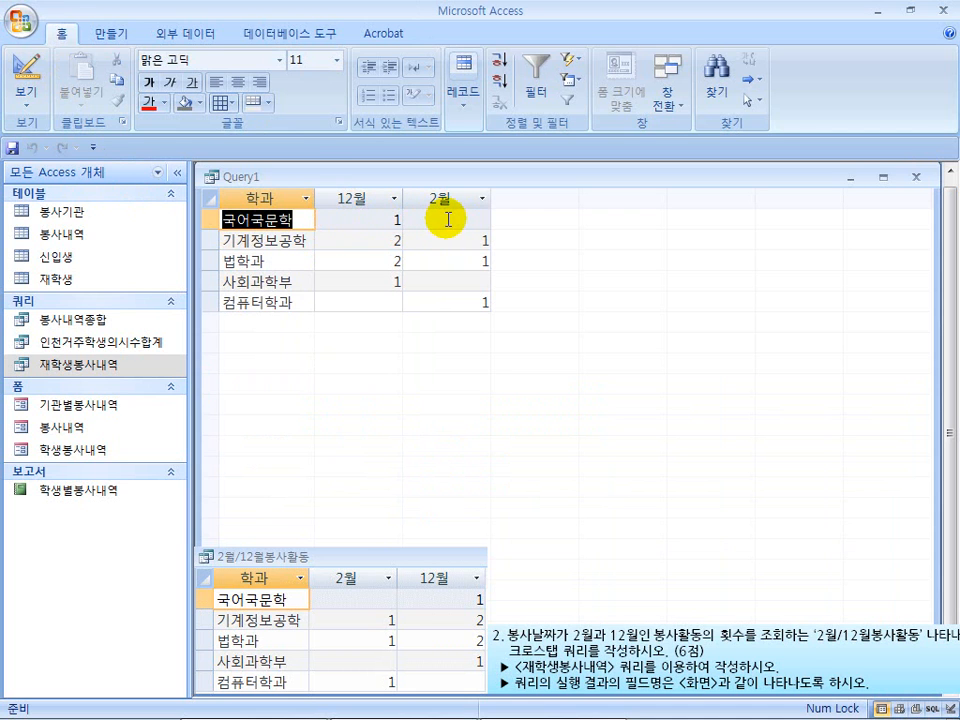
pyautogui.click(28, 72)
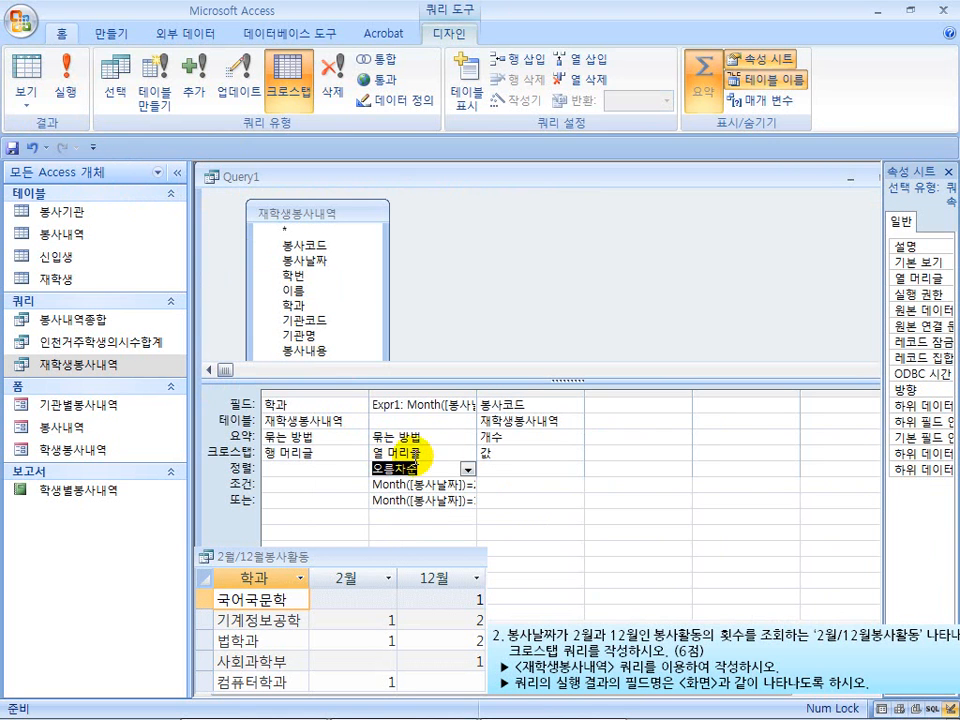
# Sort the month column headings in descending order (내림차순) and run the crosstab query
pyautogui.click(466, 469)
pyautogui.click(452, 500)
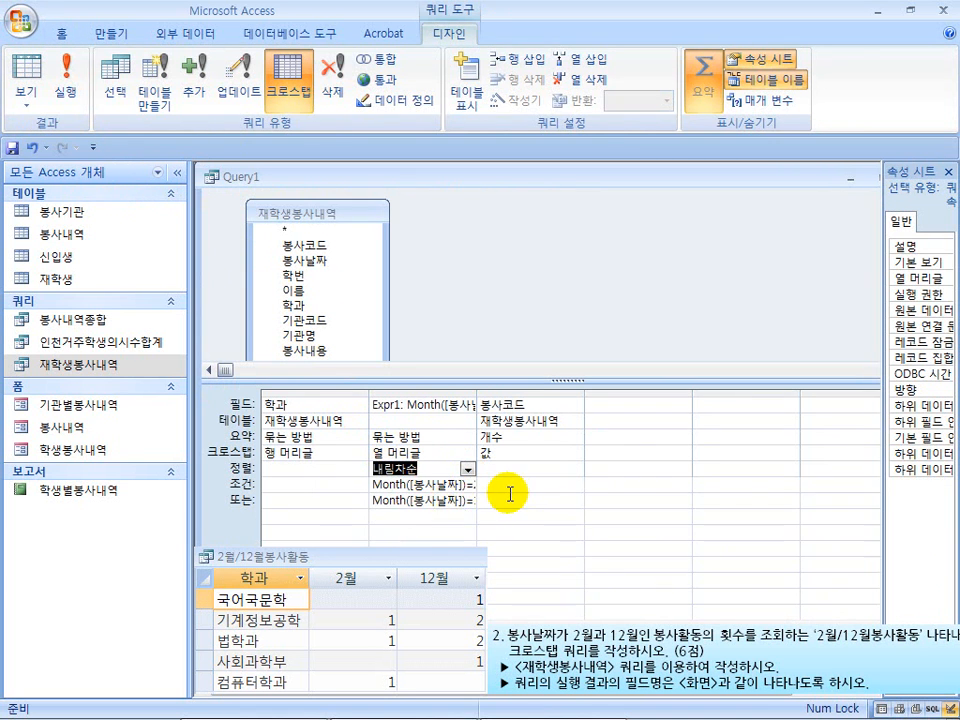
pyautogui.click(72, 82)
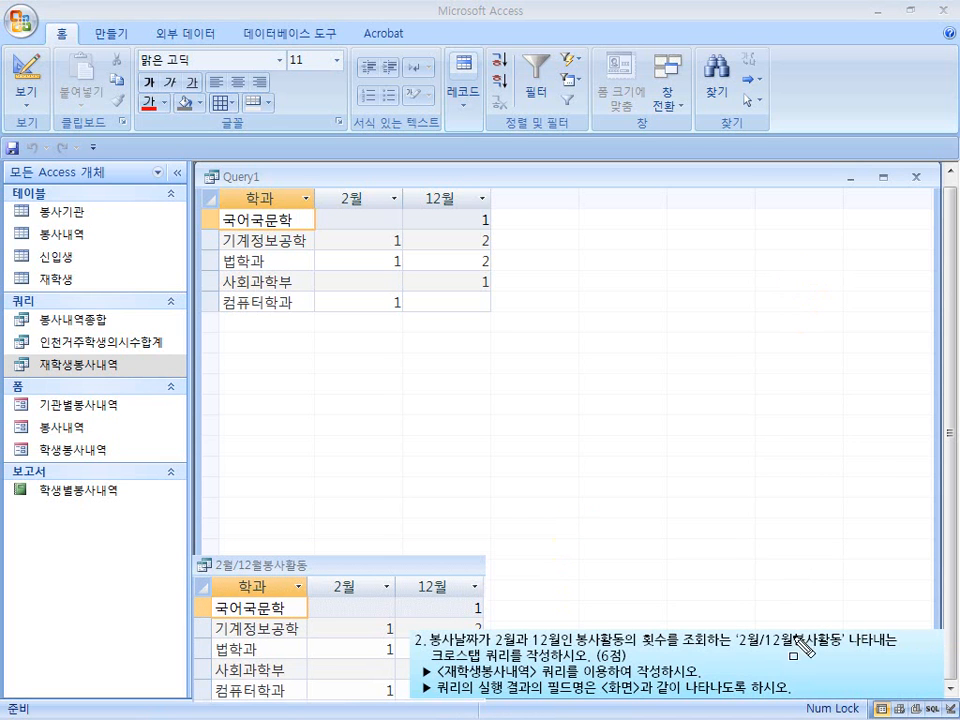
# Close the crosstab query and save it under the name 2월/12월봉사활동
pyautogui.moveTo(735, 630)
pyautogui.mouseDown()
pyautogui.moveTo(784, 650)
pyautogui.moveTo(843, 652)
pyautogui.mouseUp()
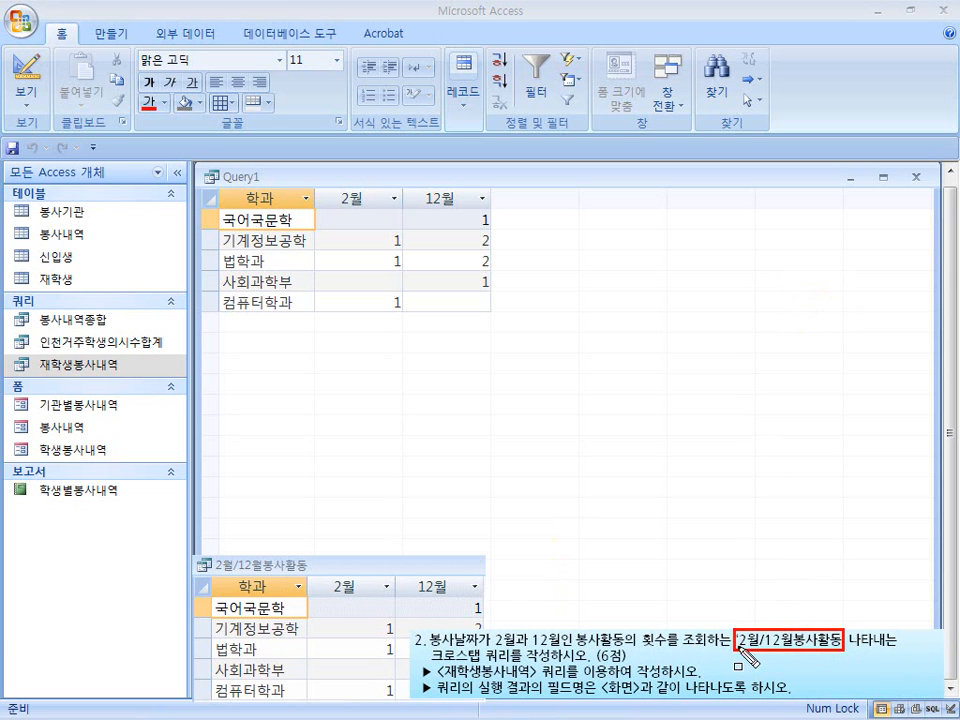
pyautogui.press('Escape')
pyautogui.click(916, 178)
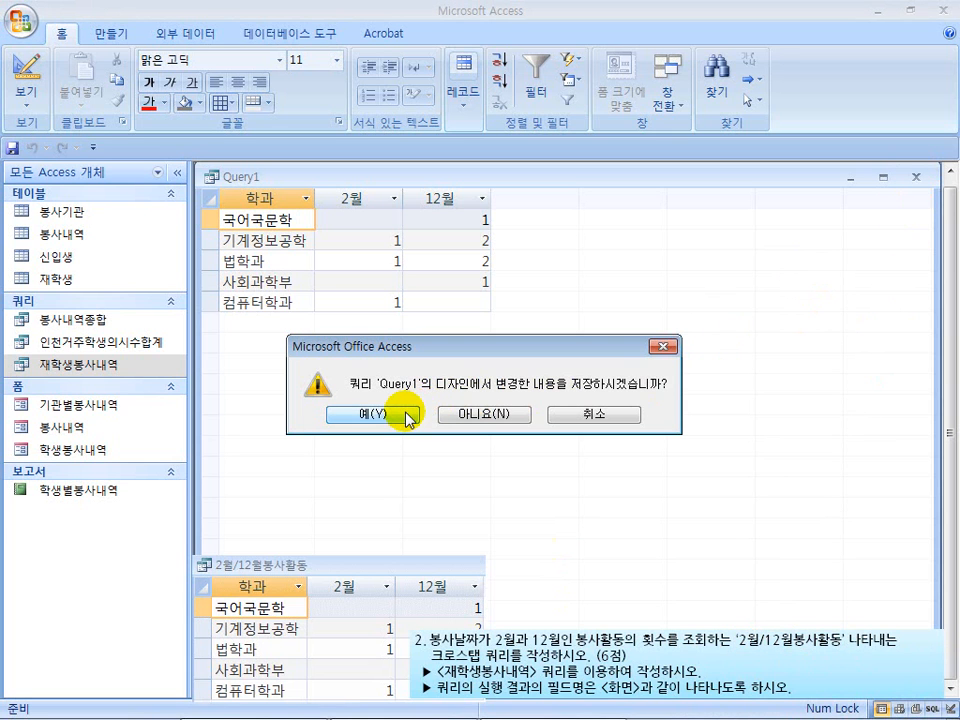
pyautogui.click(370, 414)
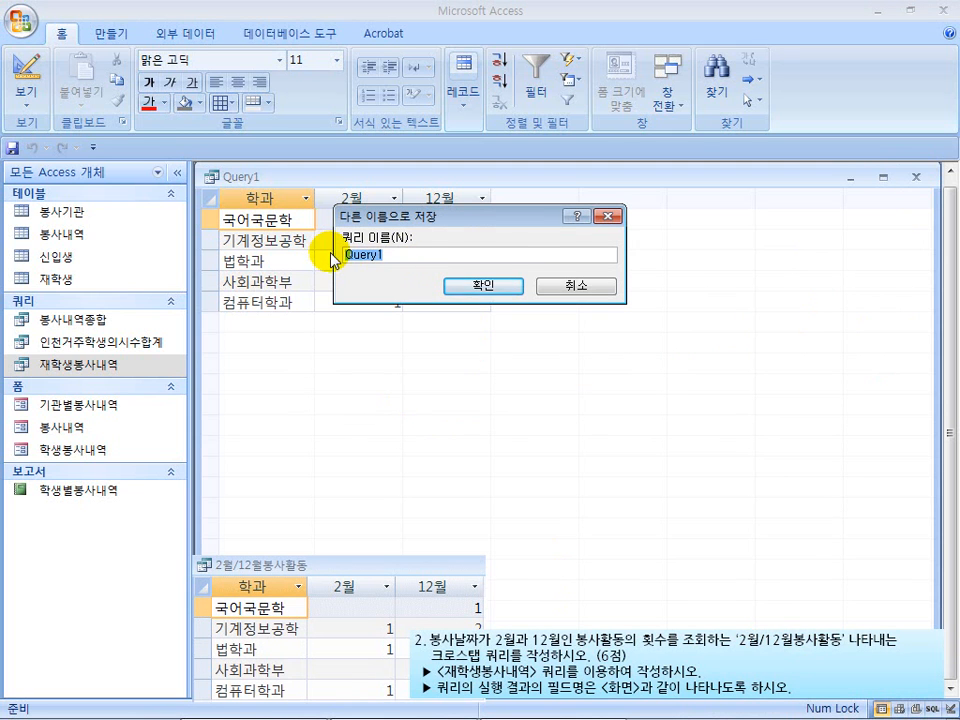
pyautogui.write('2월/12월봉사활동')
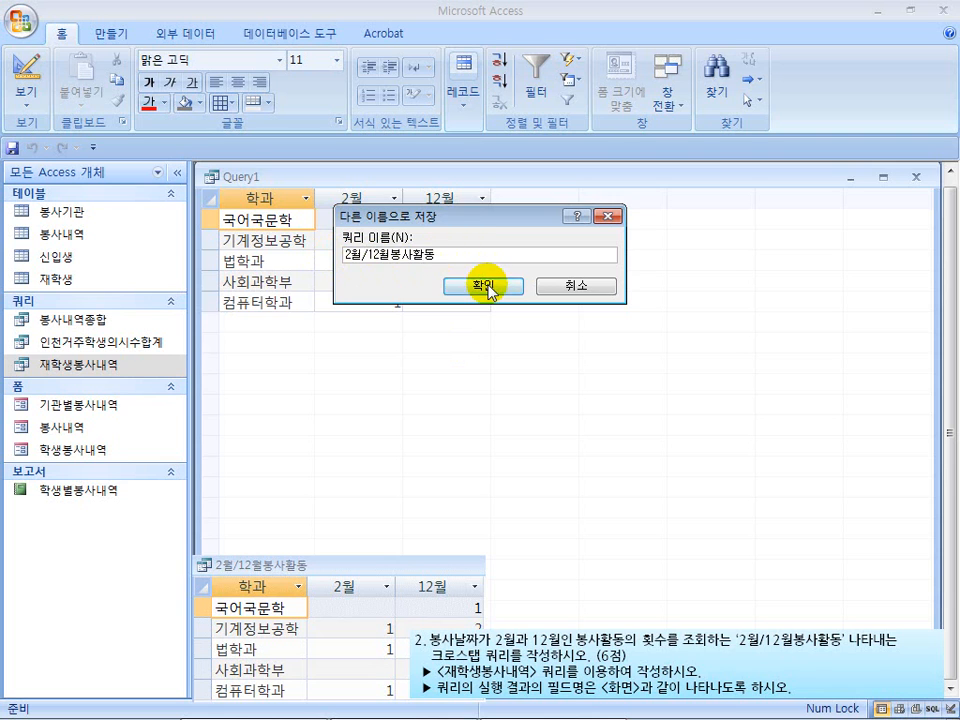
pyautogui.click(484, 287)
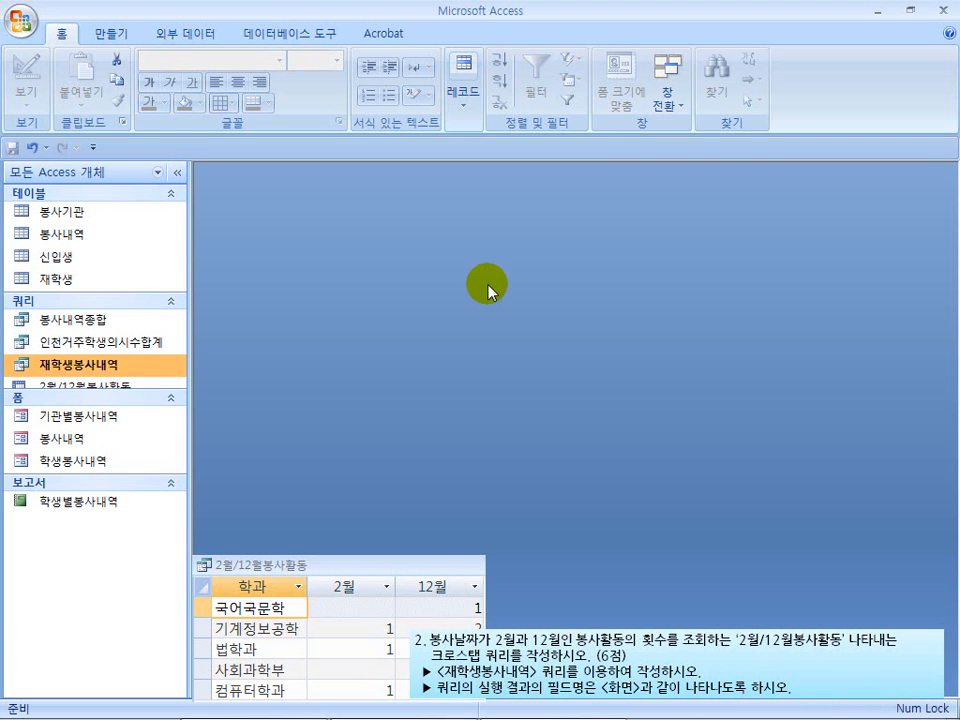
pyautogui.click(51, 397)
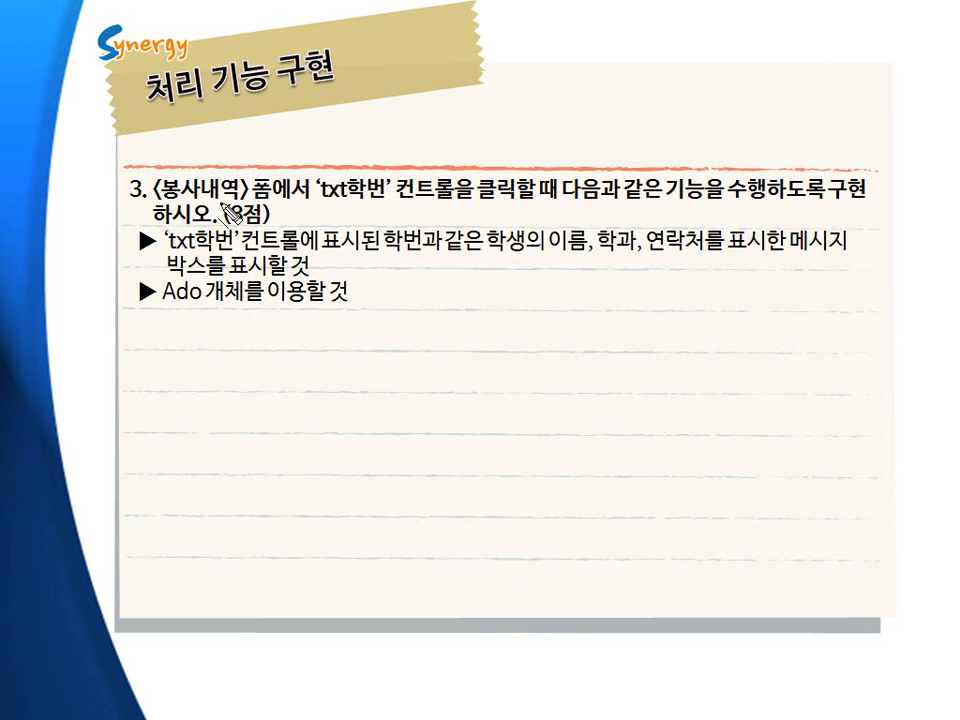
pyautogui.moveTo(166, 200); pyautogui.dragTo(810, 200)
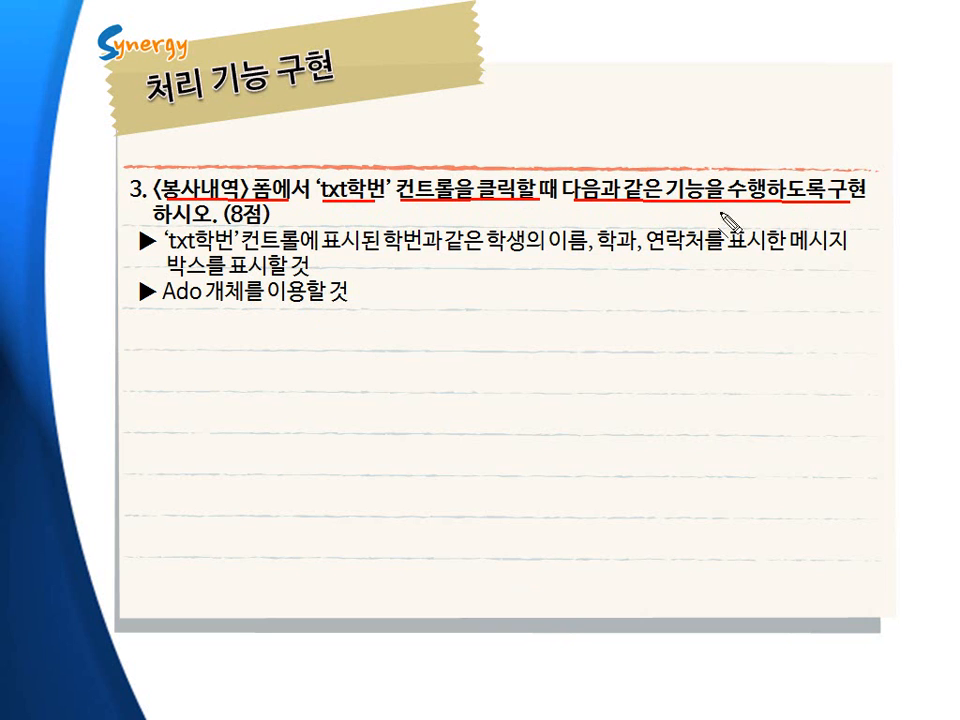
pyautogui.moveTo(153, 226); pyautogui.dragTo(253, 222)
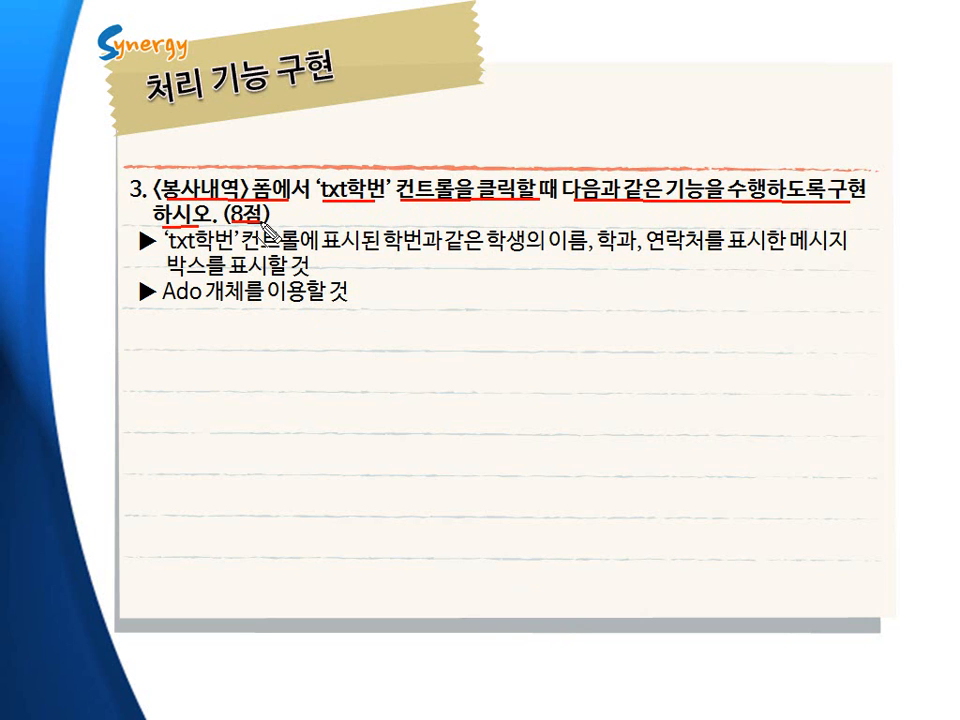
pyautogui.press('e')
pyautogui.moveTo(172, 251); pyautogui.dragTo(800, 255)
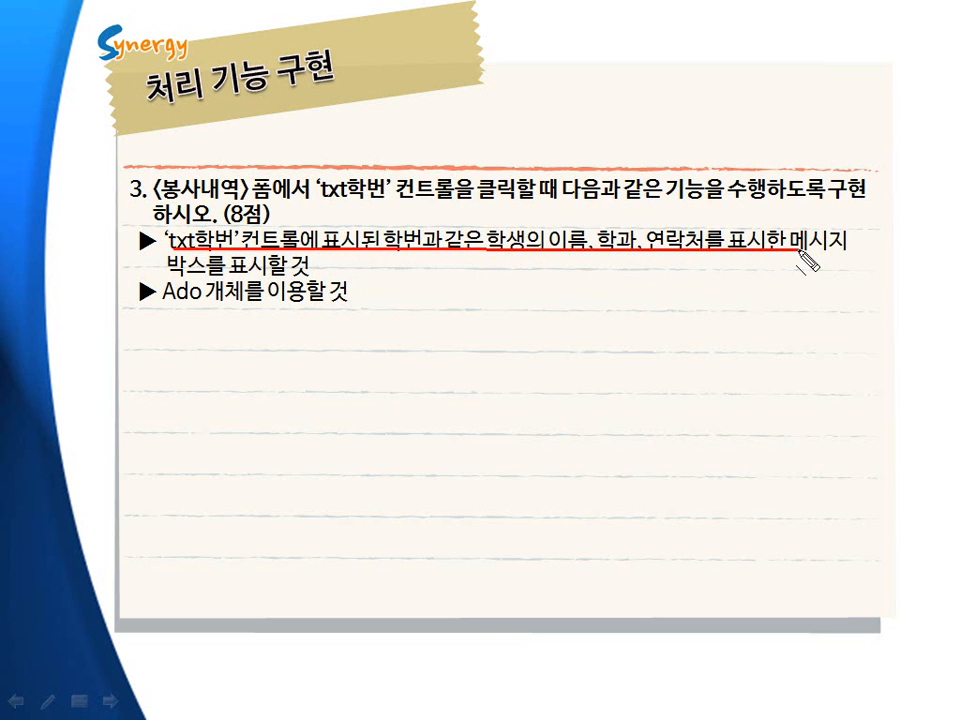